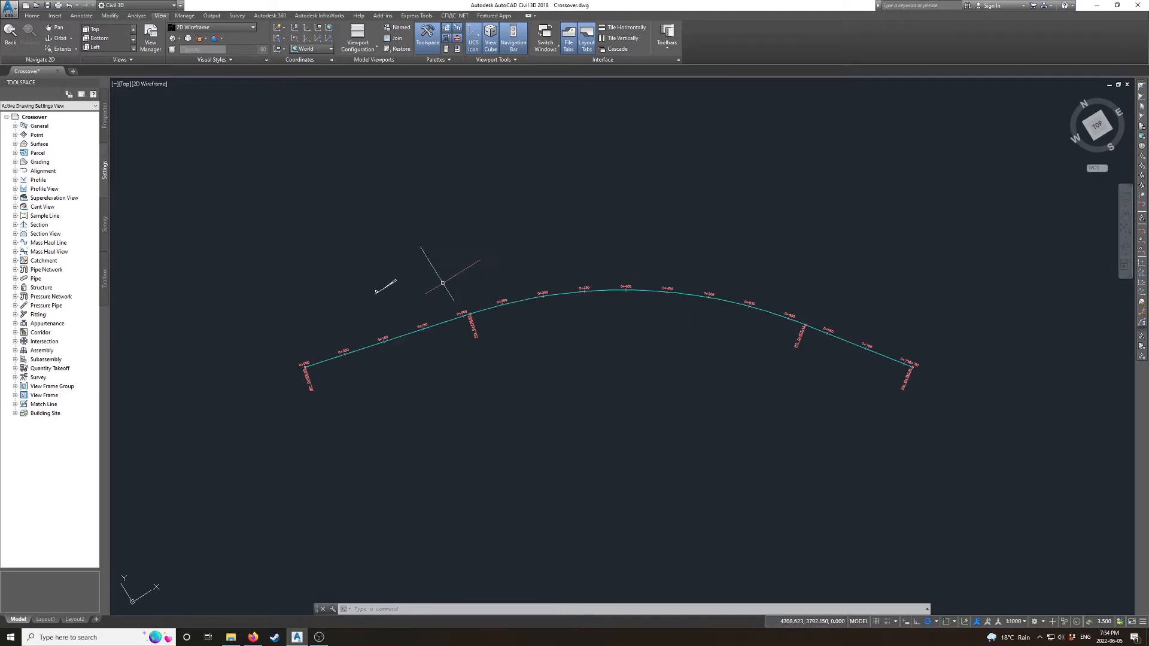
- Reposition the turnout block in the empty area above the mainline, a little farther along the track
scroll(387, 293, "up", 2)
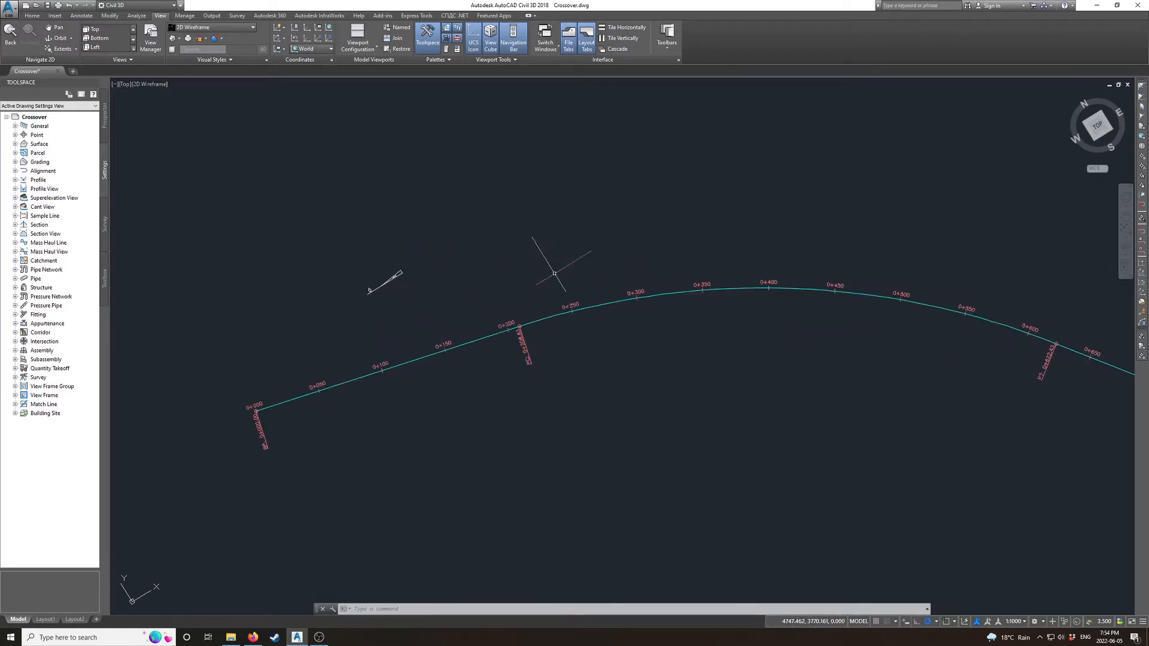
scroll(419, 283, "up", 2)
left_click(363, 296)
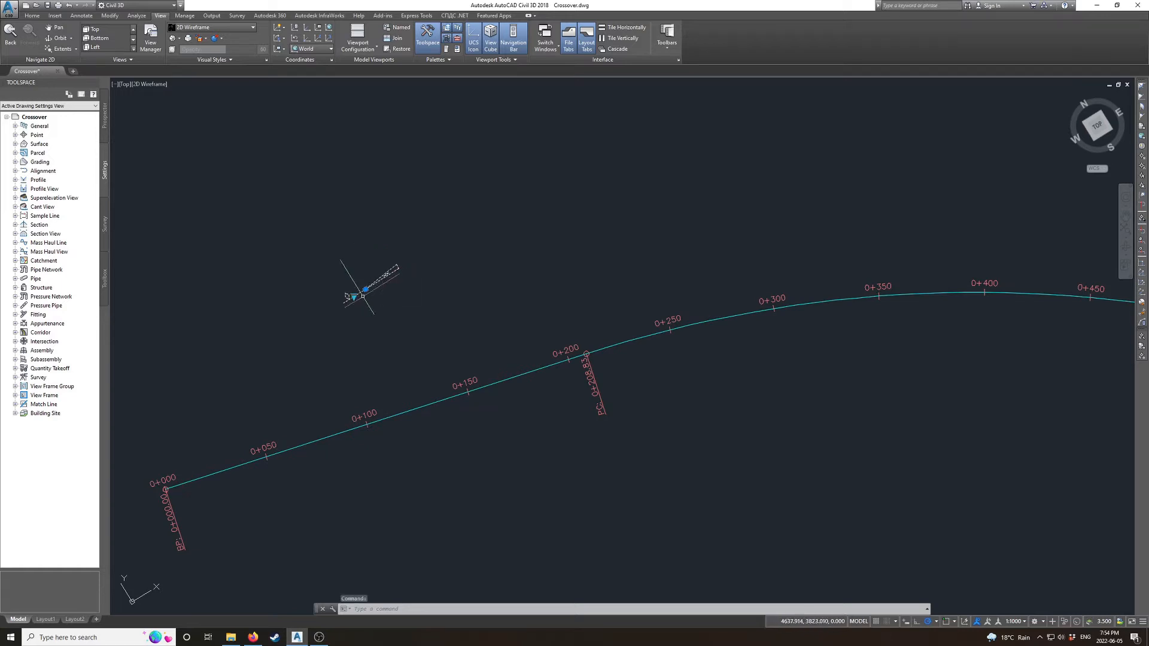
left_click(365, 290)
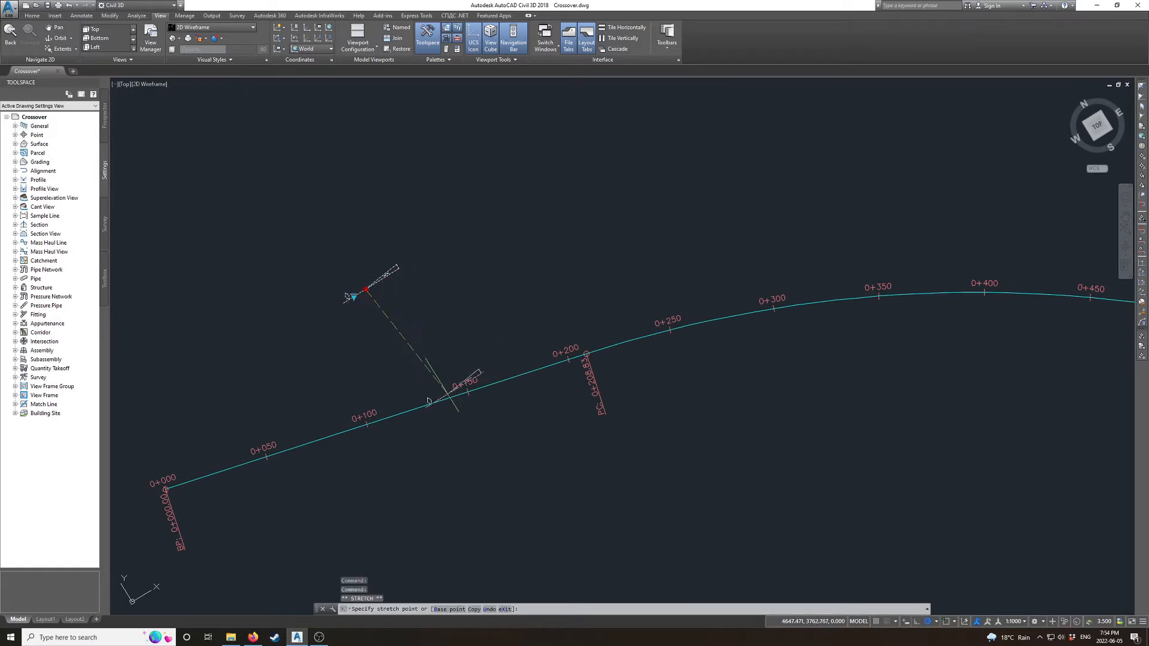
left_click(398, 303)
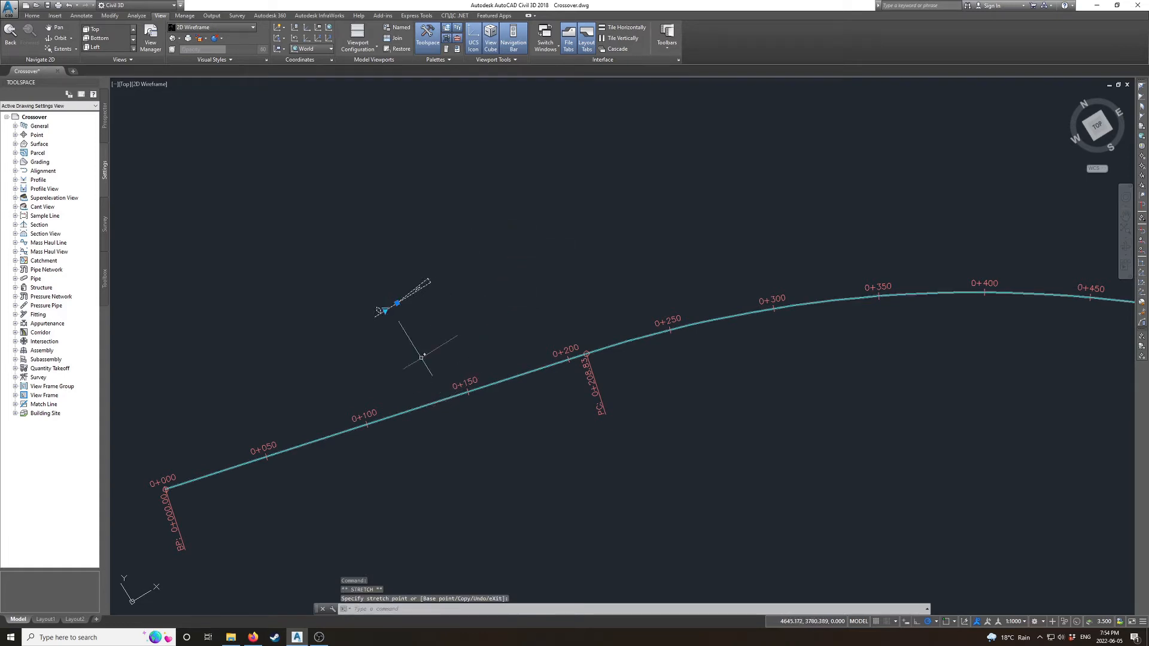
scroll(394, 310, "up", 2)
scroll(394, 310, "down", 2)
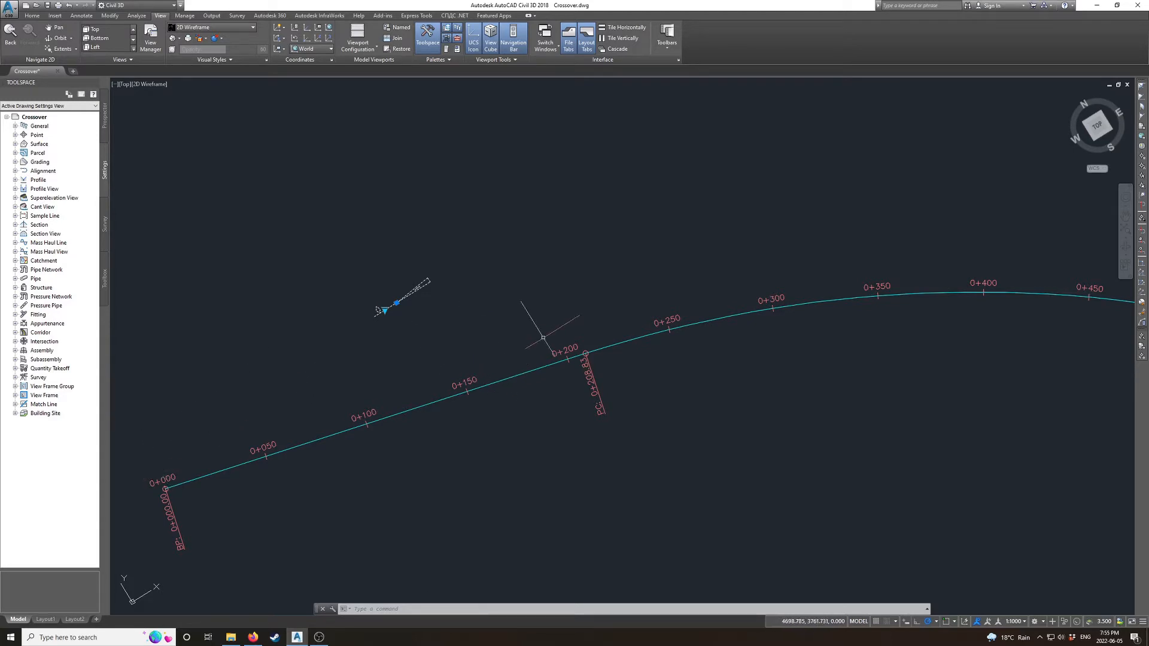
scroll(661, 302, "down", 2)
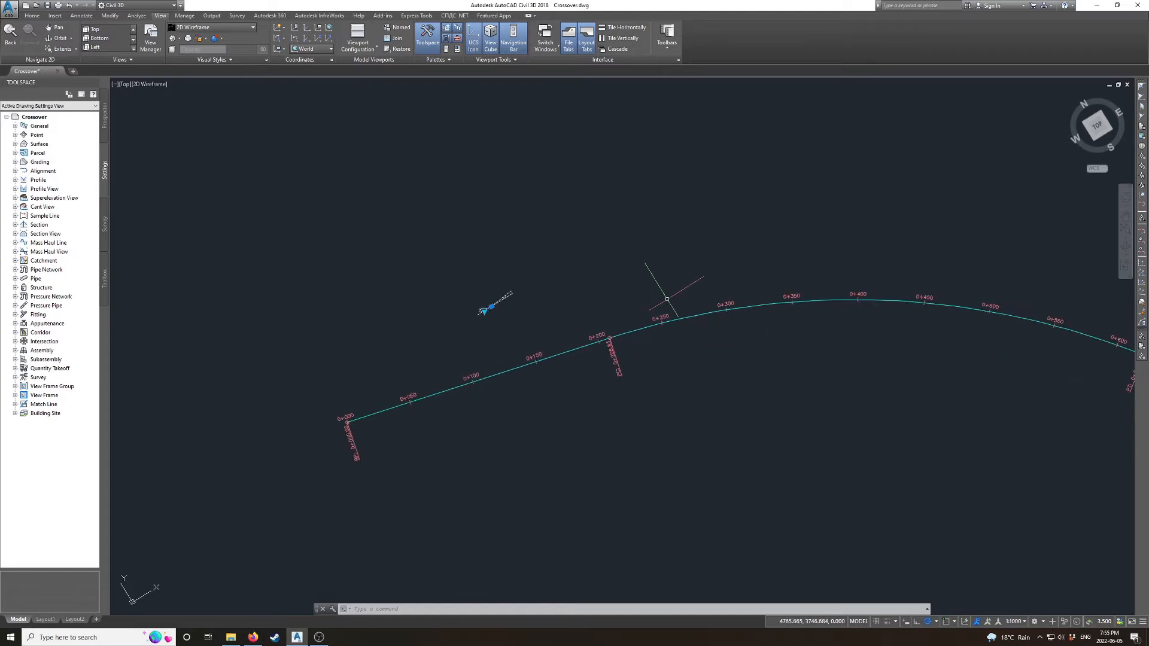
key("Escape")
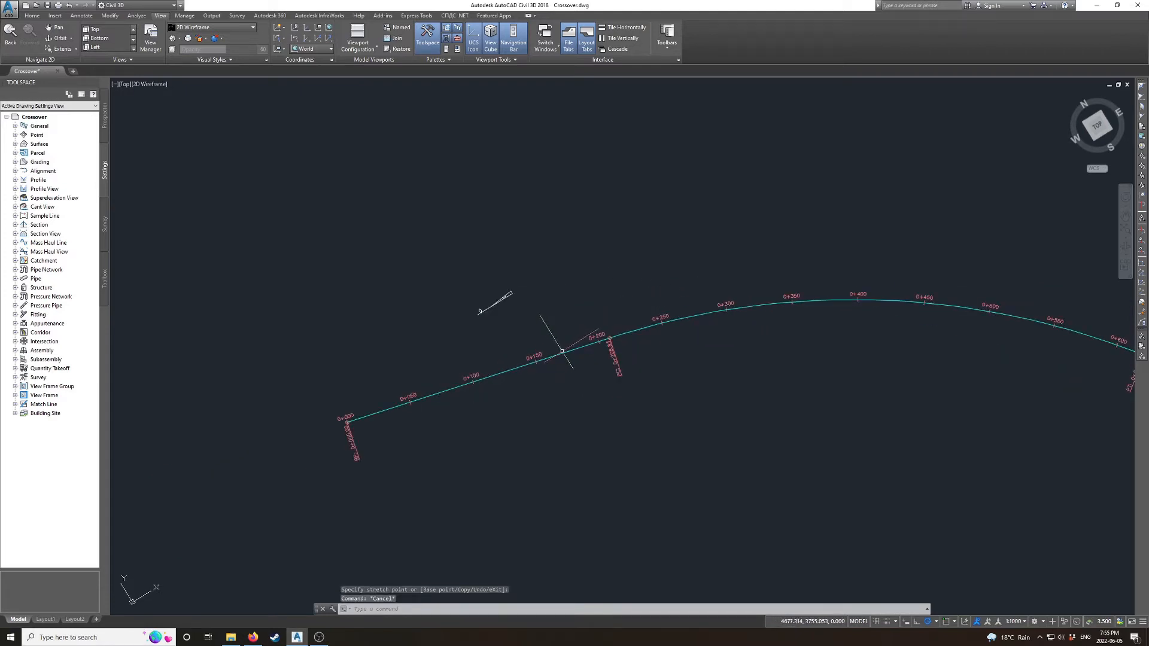
- Offset the Mainline alignment by 4.572 toward the turnout block's side
type("o")
key("Return")
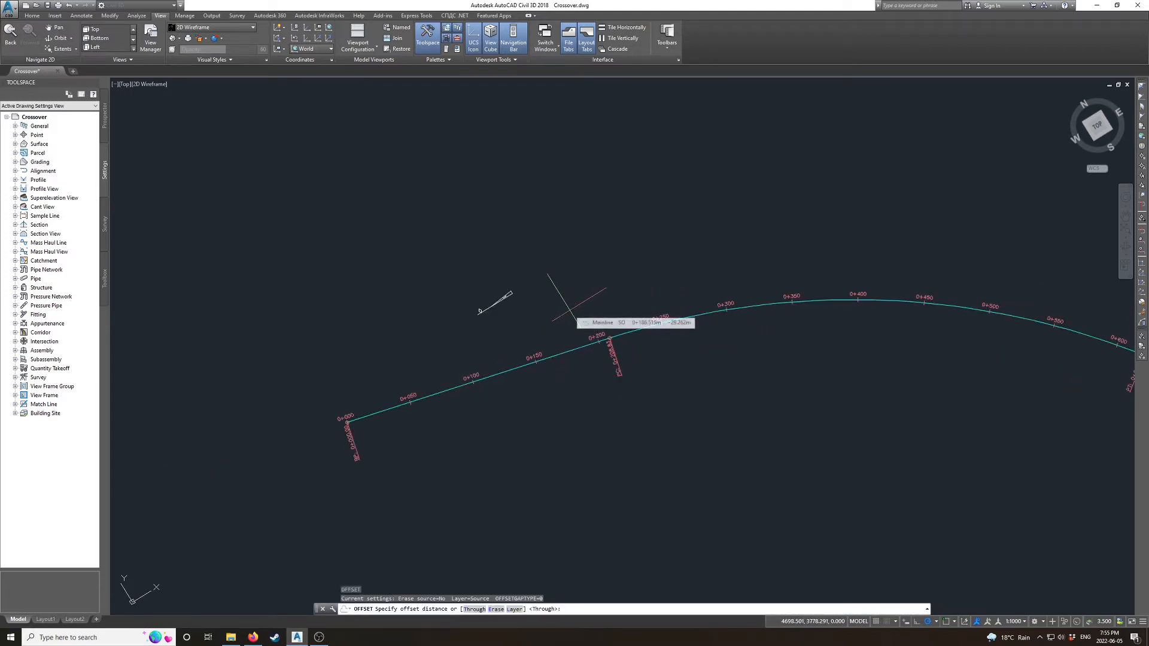
type("572")
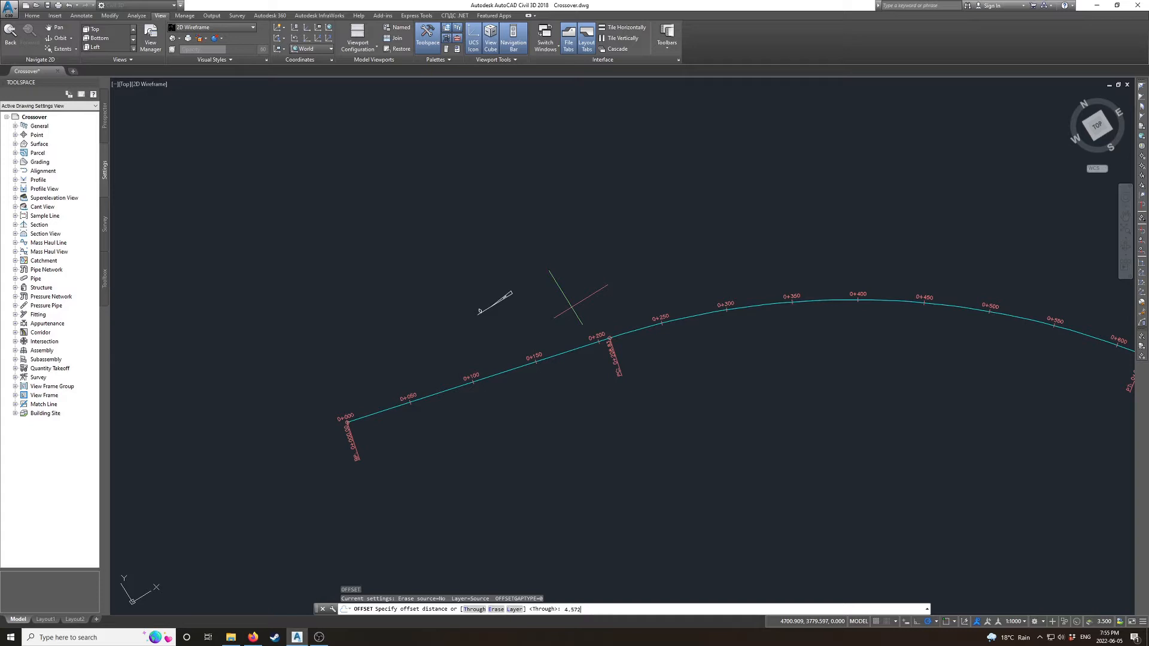
key("Return")
left_click(558, 353)
left_click(560, 326)
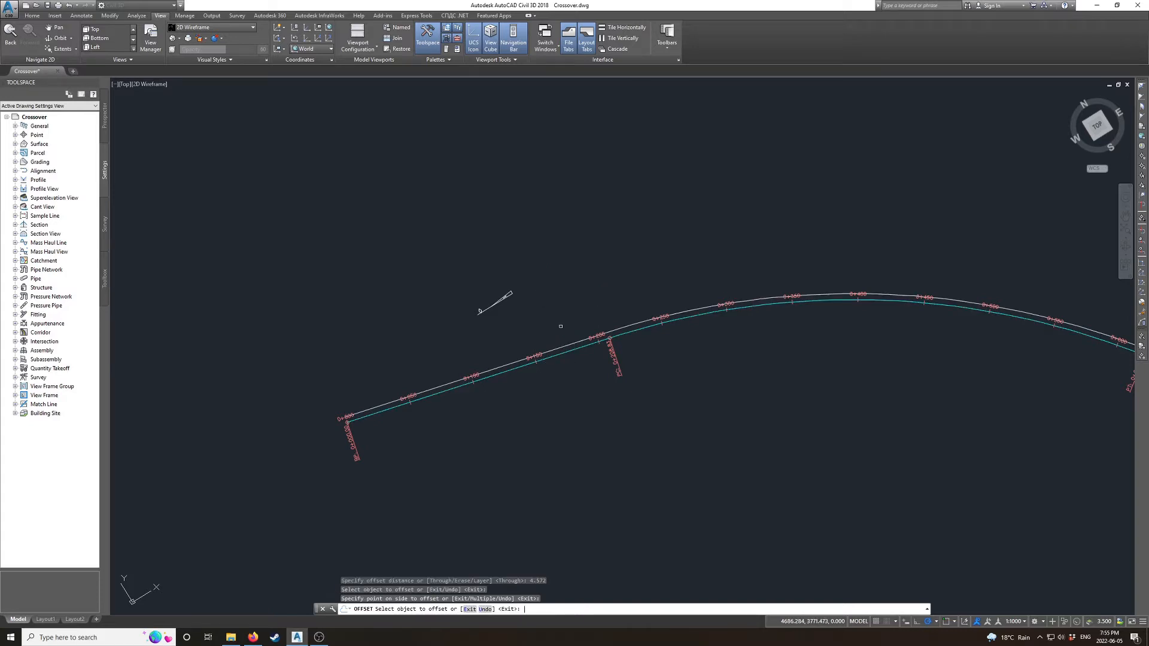
key("Return")
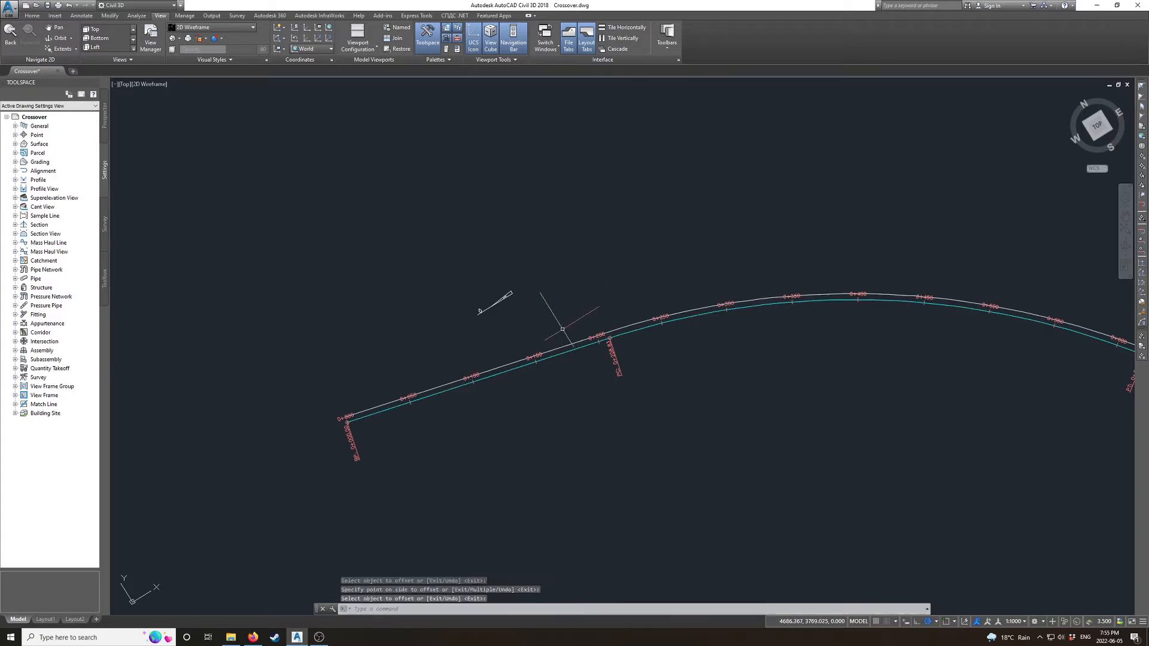
- Create a centerline alignment named Siding from the offset polyline, with adding curves between tangents switched off
left_click(32, 15)
left_click(179, 28)
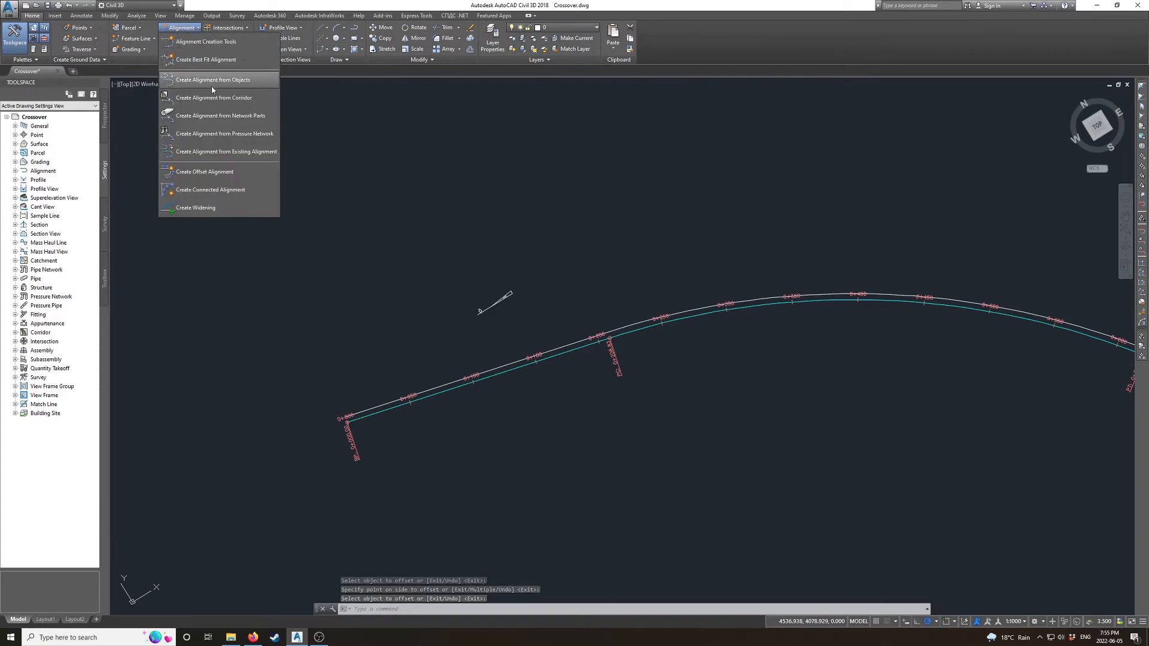
left_click(213, 81)
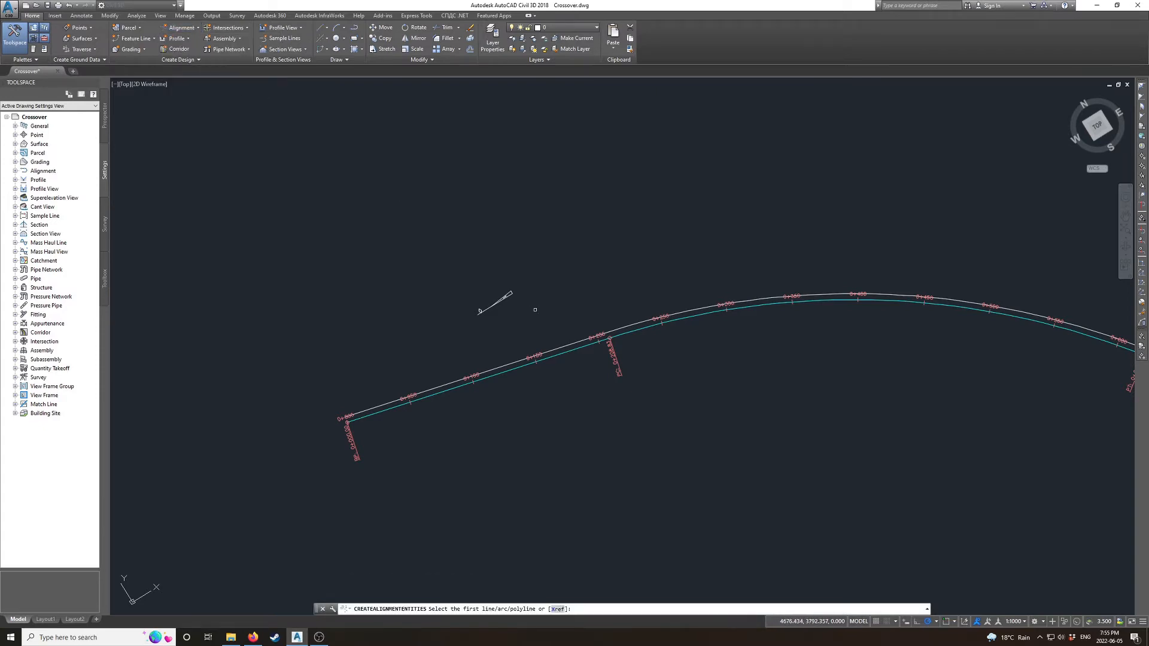
left_click(568, 344)
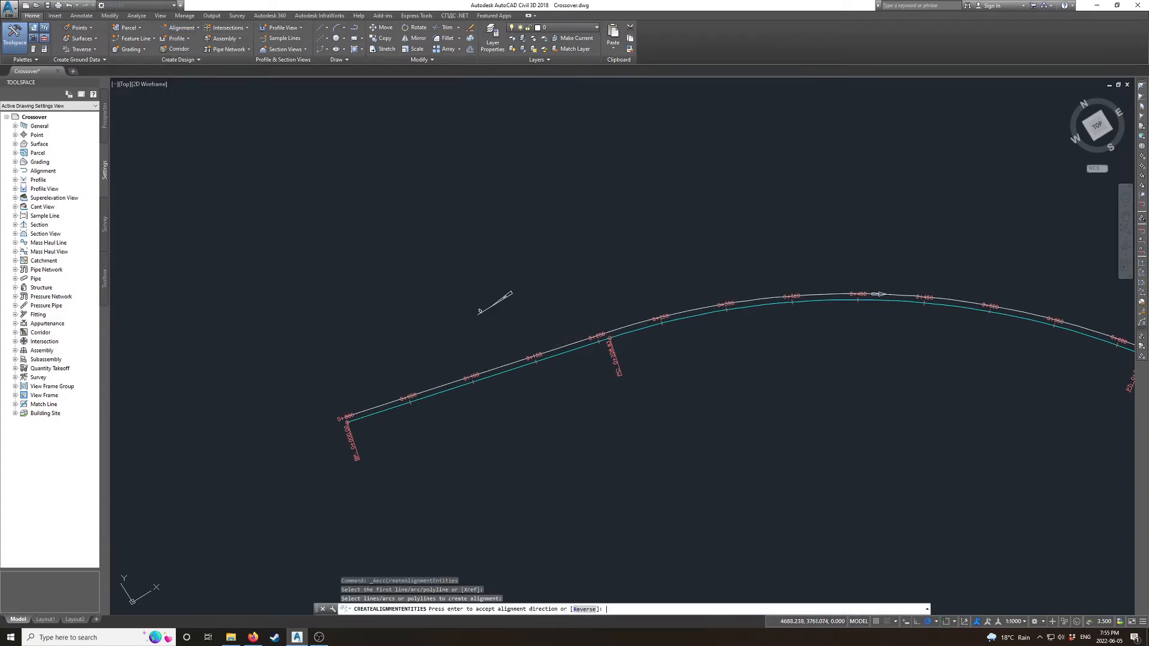
key("Return")
left_click_drag(589, 206, 462, 210)
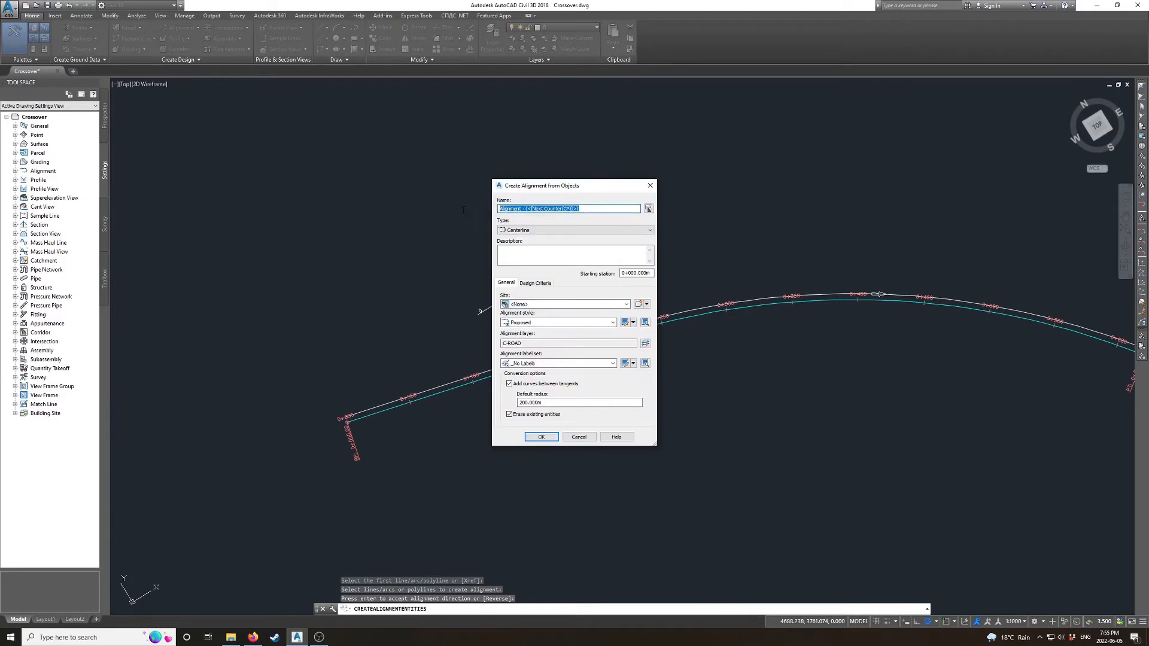
type("Siding")
left_click(510, 384)
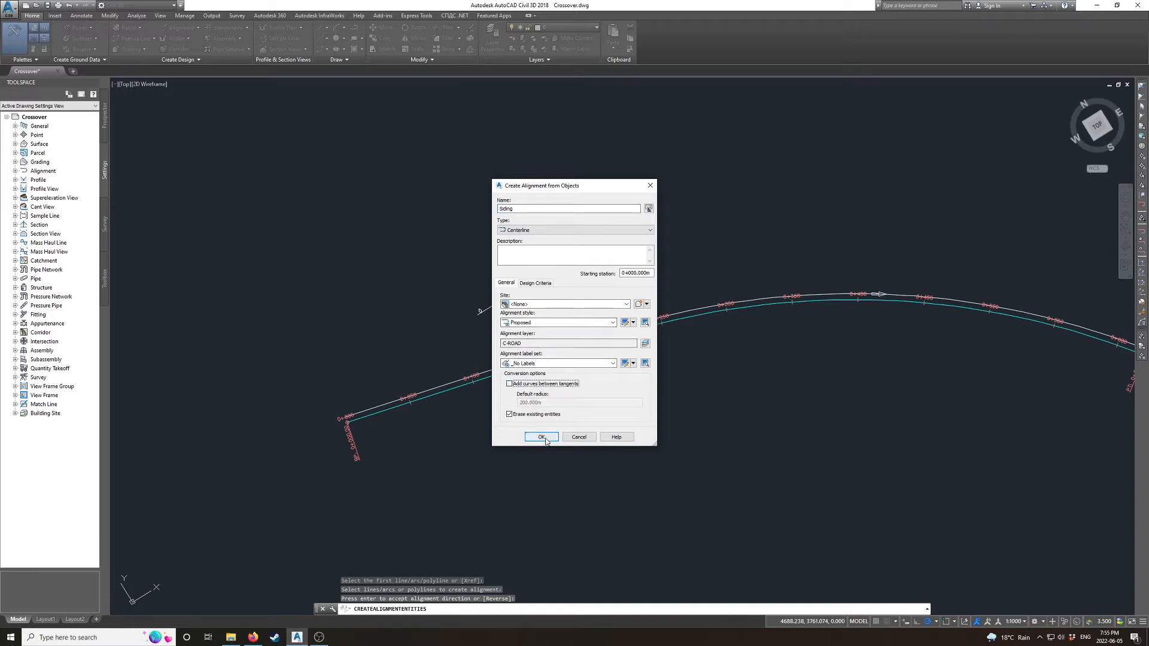
left_click(537, 438)
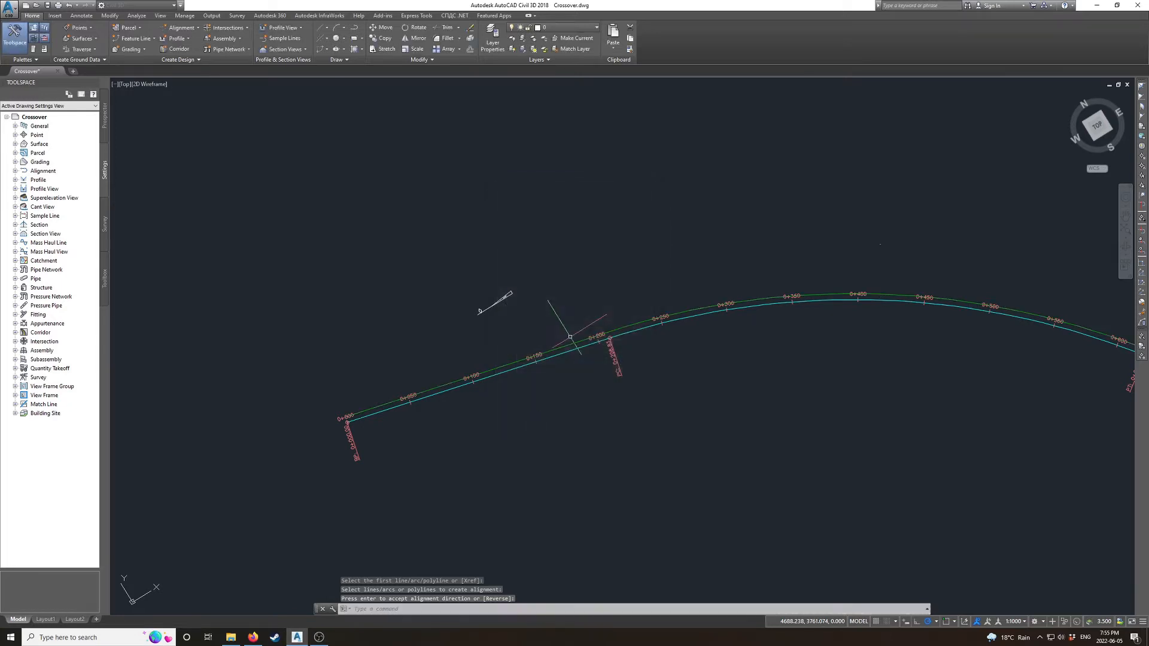
- Select the Siding alignment and examine its tangents, its curve start and the nearby turnout block
scroll(571, 336, "up", 2)
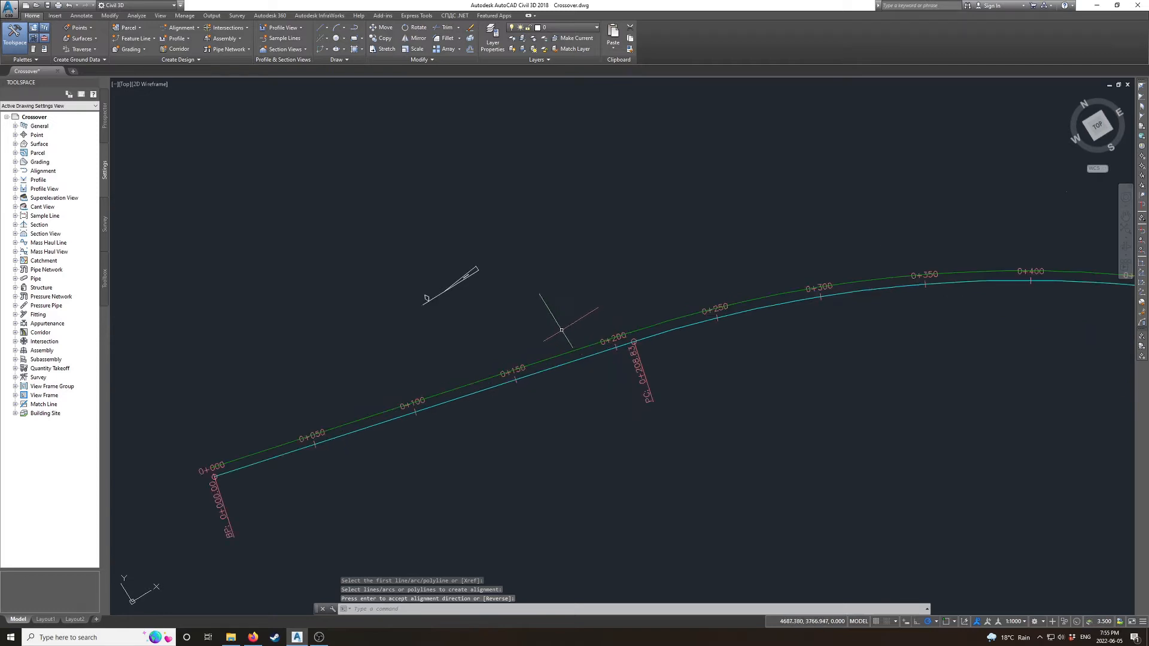
left_click(652, 325)
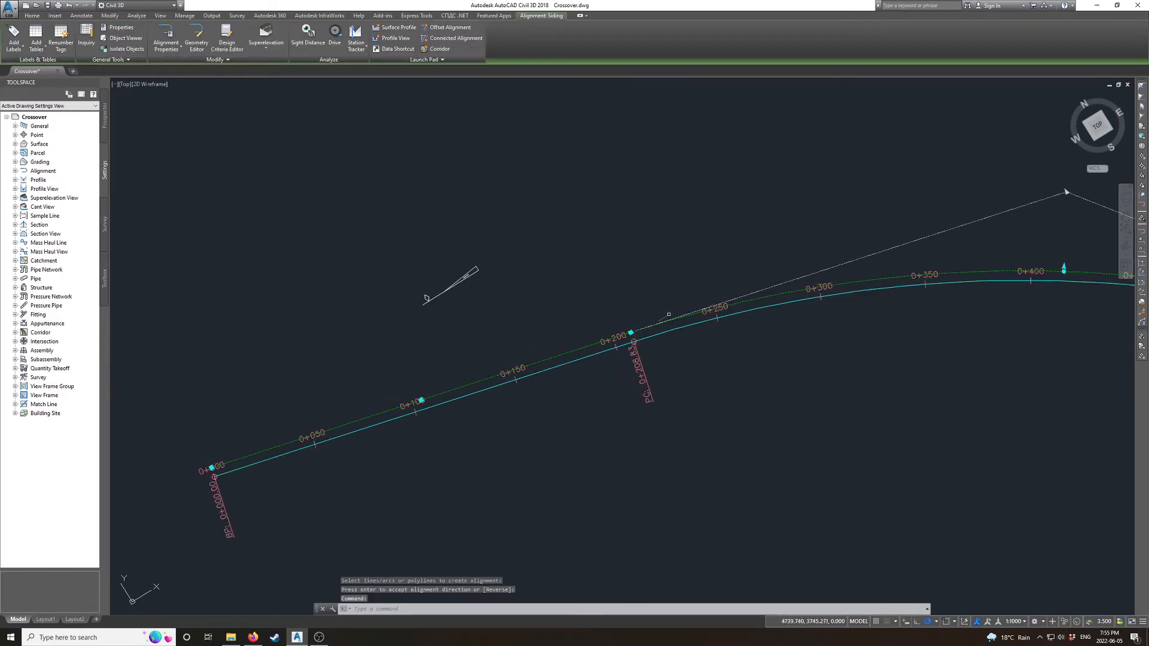
scroll(617, 325, "up", 2)
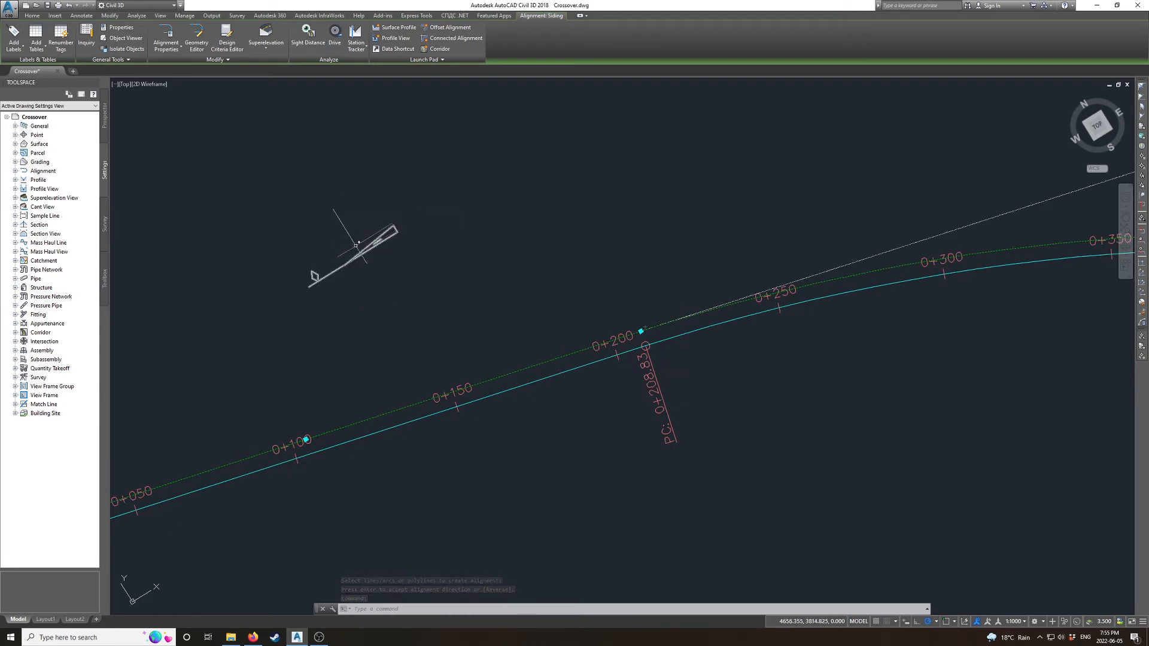
scroll(349, 254, "down", 2)
scroll(345, 257, "down", 2)
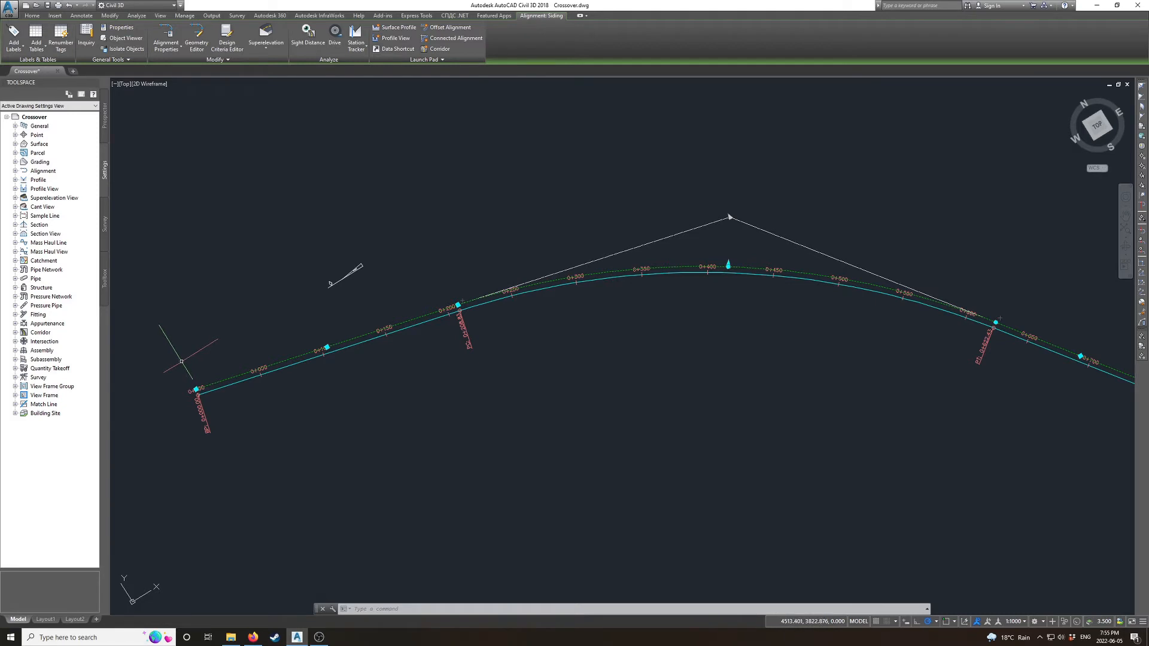
scroll(182, 362, "up", 2)
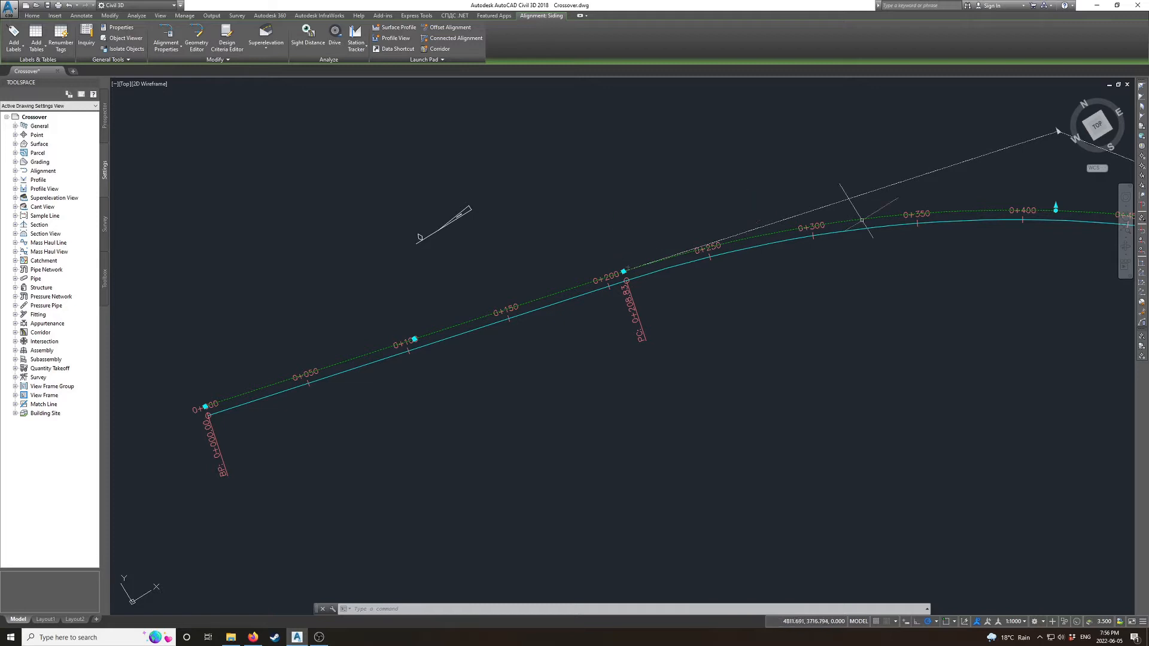
scroll(426, 227, "up", 2)
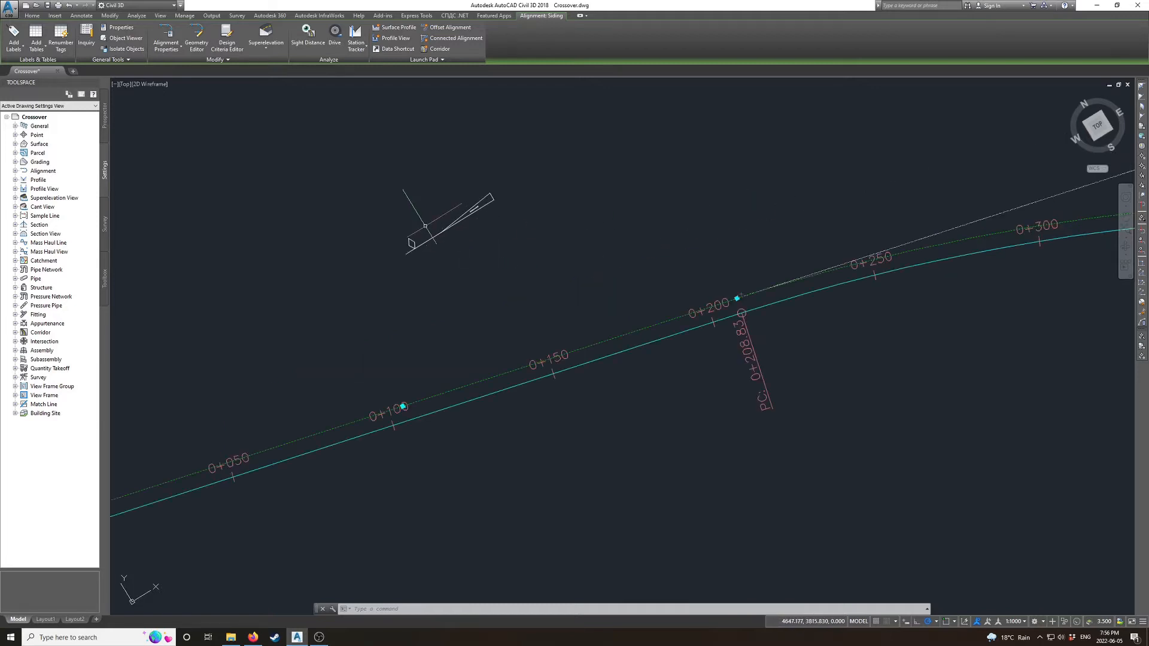
scroll(413, 243, "up", 1)
scroll(413, 243, "down", 1)
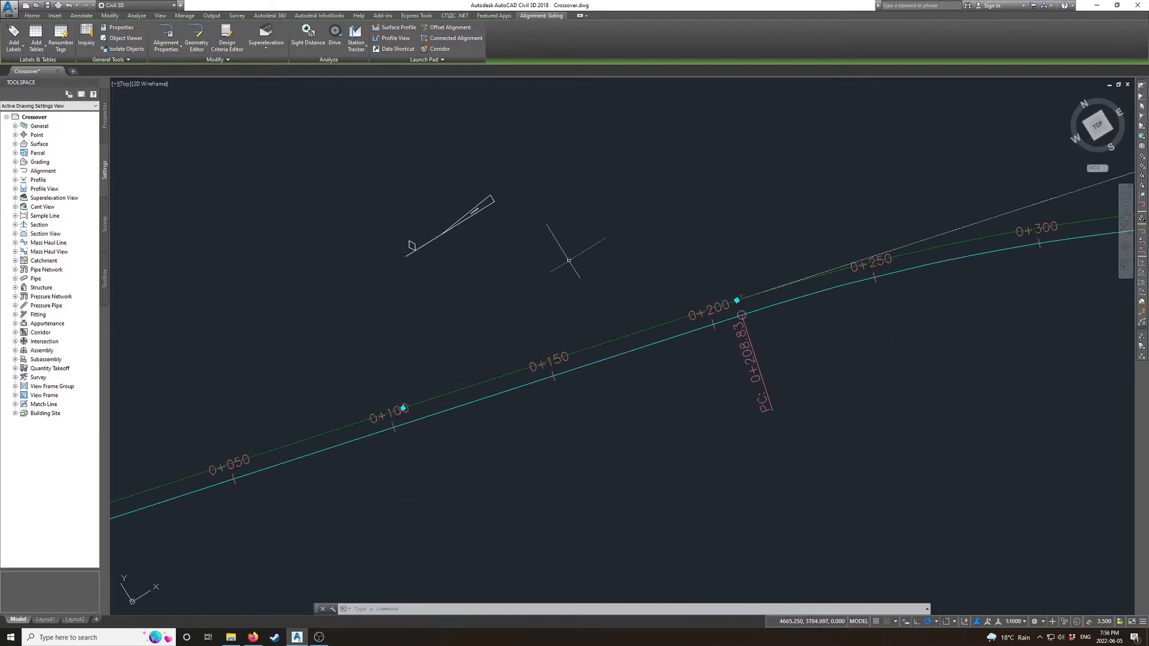
- Draw a circle of radius 30.48 centred on the start point of the Siding alignment's curve
type("c")
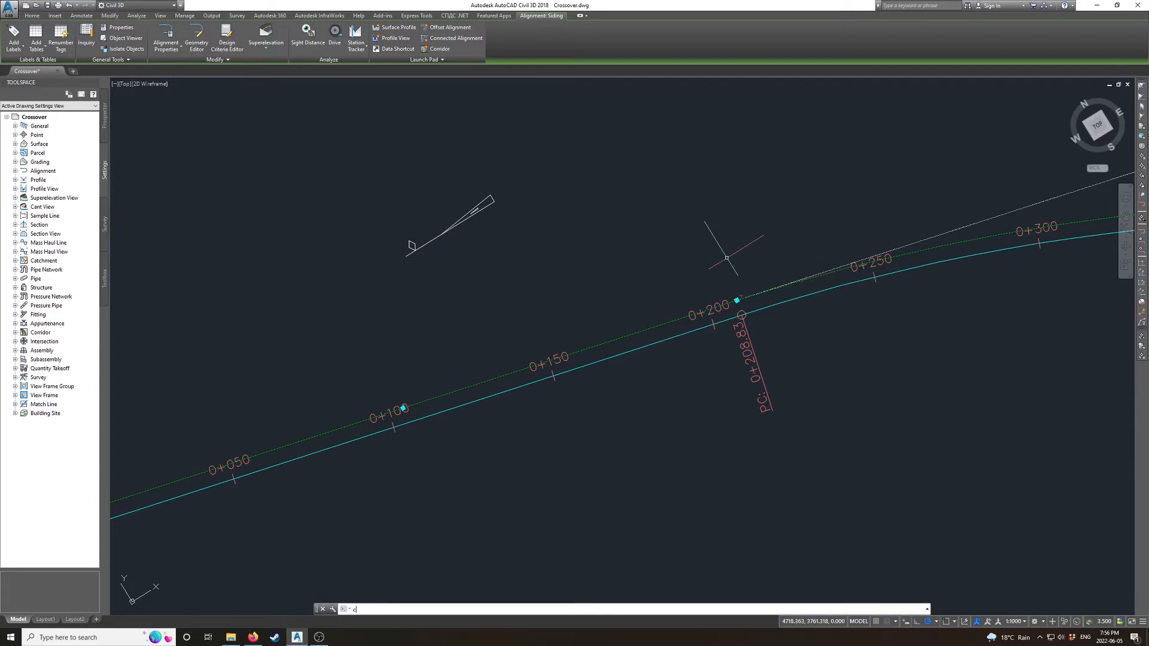
key("Return")
right_click(738, 300, "shift")
left_click(756, 369)
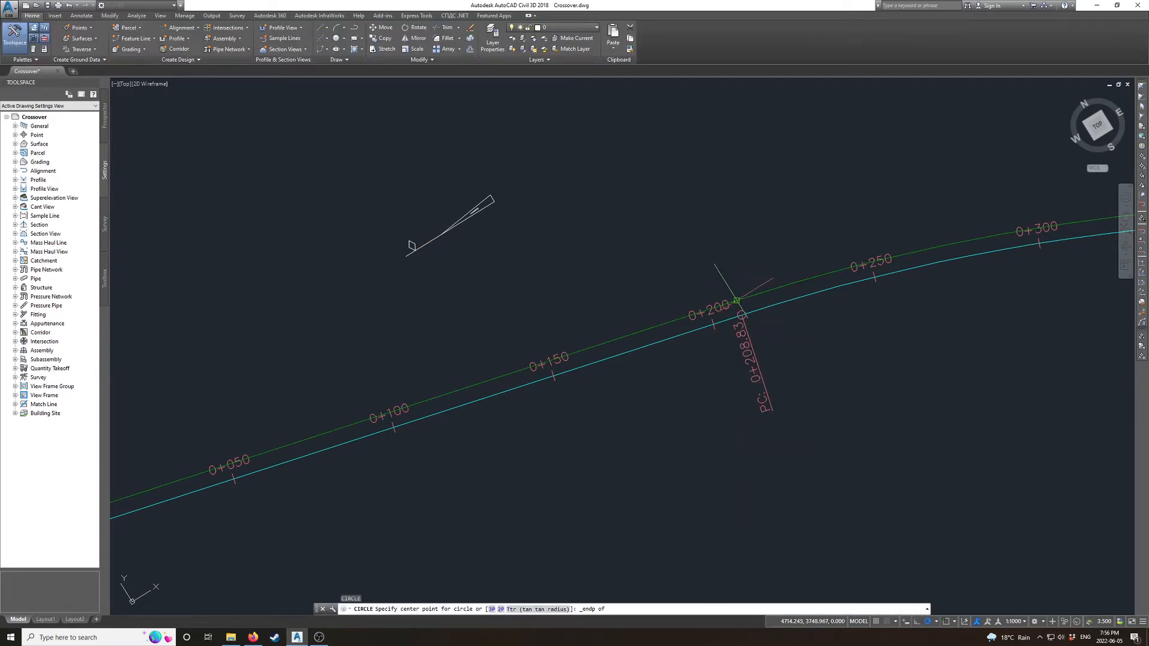
left_click(737, 300)
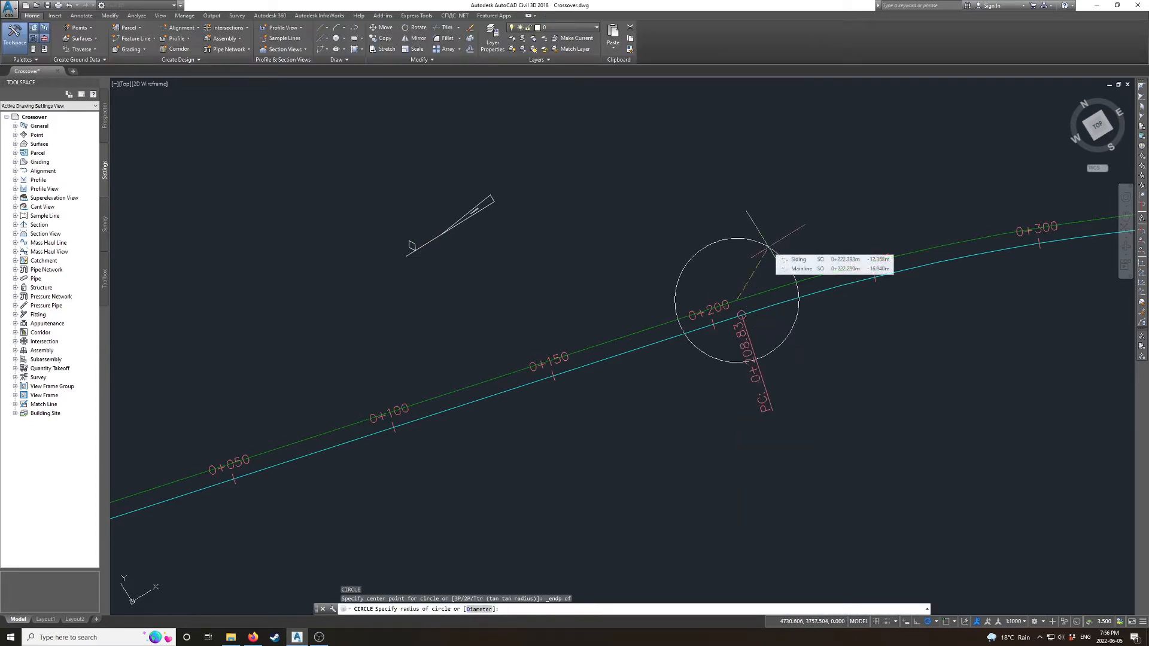
type("30.48")
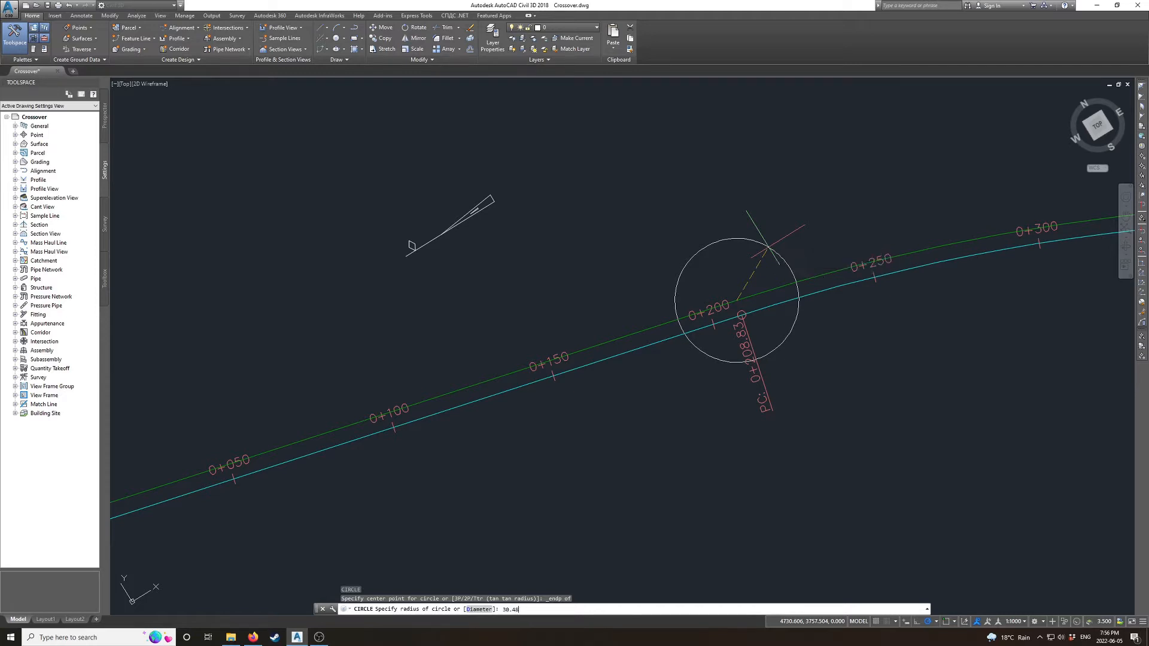
key("Return")
- Move the turnout block from its endpoint beside the diamond symbol to the circle's intersection with the Siding tangent before 0+200
left_click(458, 223)
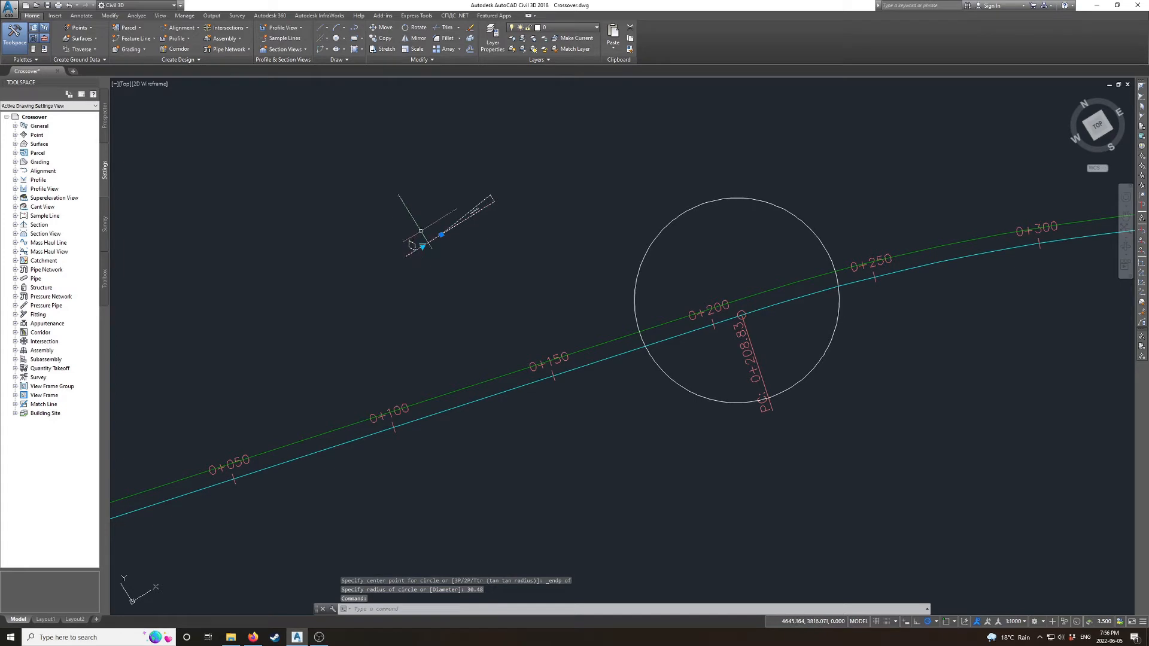
type("m")
key("Return")
right_click(414, 248, "shift")
key("e")
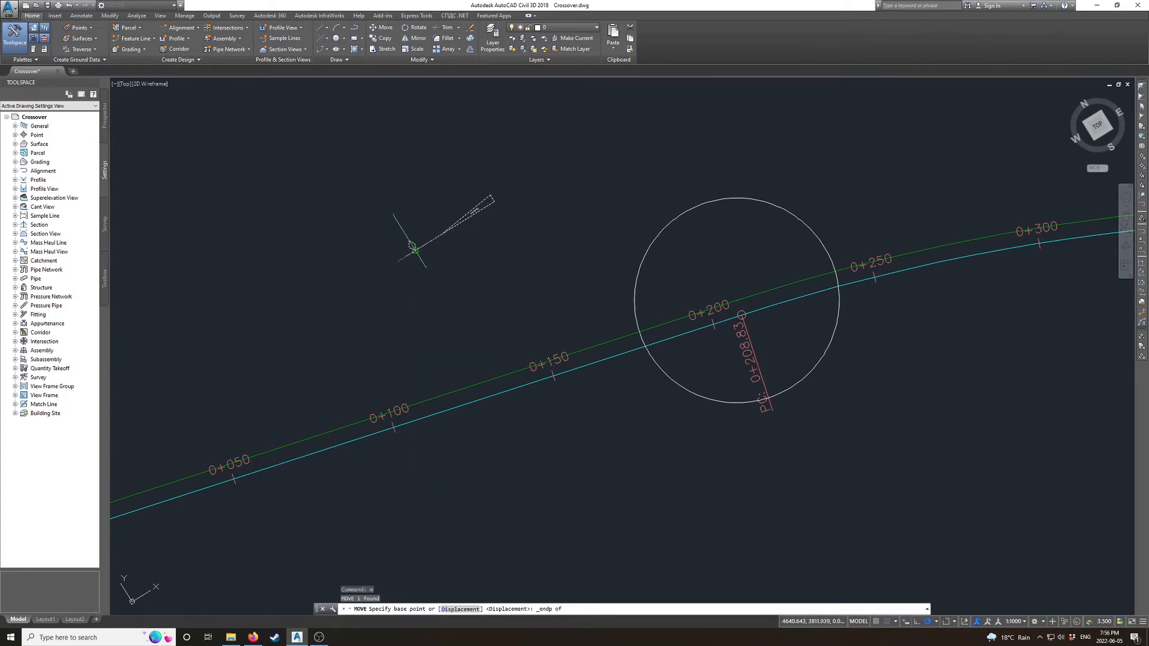
left_click(414, 248)
right_click(642, 326, "shift")
key("i")
left_click(638, 329)
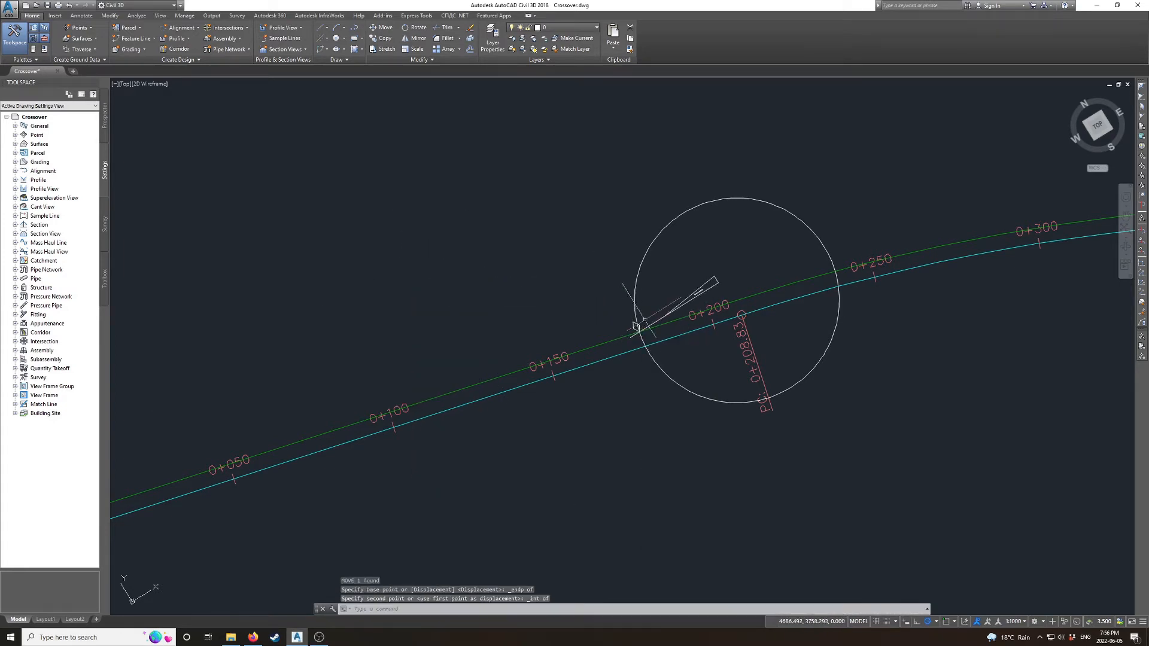
- Rotate the turnout block about its end on the circle, referencing its divergence point, to align with the Siding tangent toward 0+150
scroll(636, 330, "up", 6)
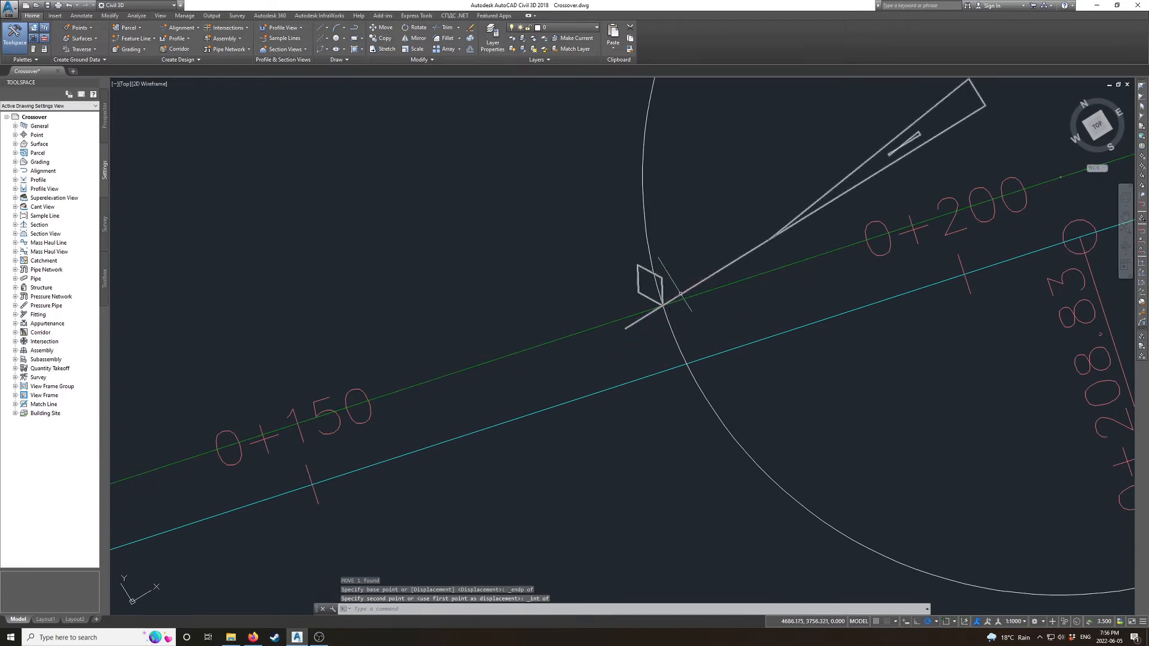
left_click(680, 294)
type("ro")
key("Return")
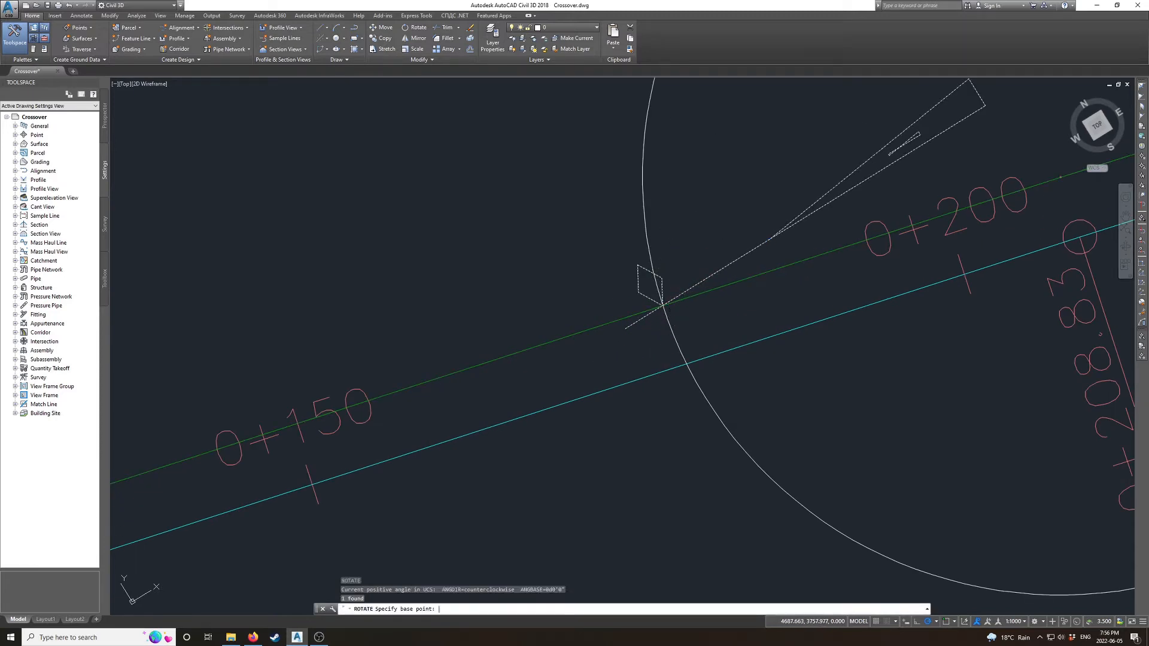
left_click(663, 304)
type("r")
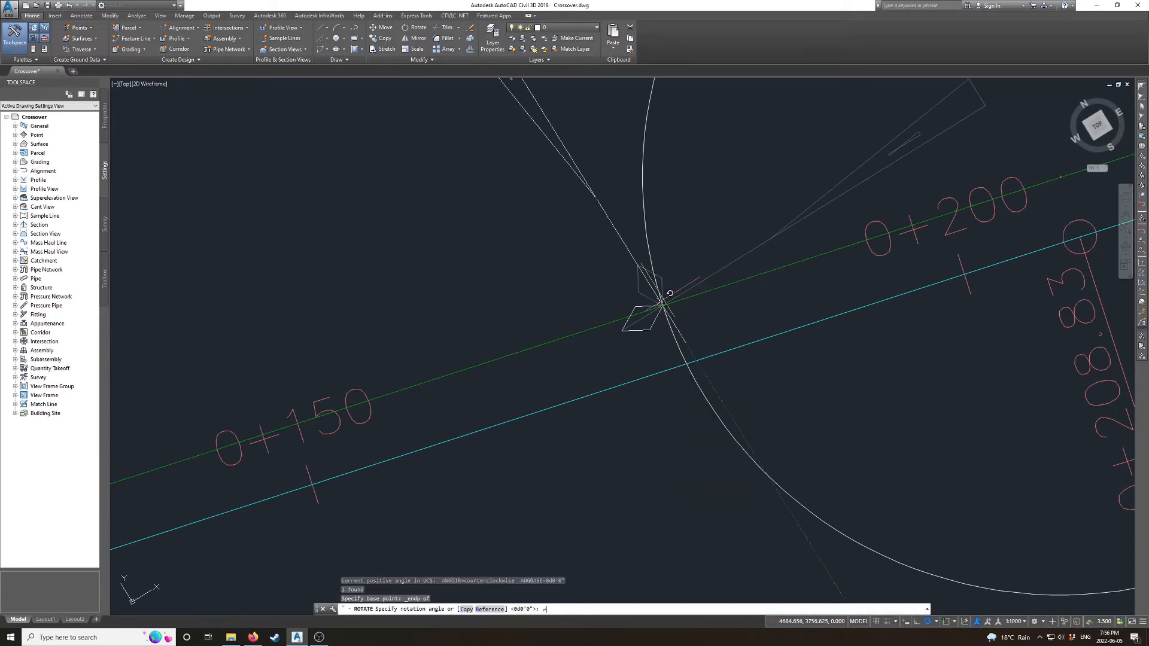
key("Return")
right_click(669, 284, "shift")
key("e")
left_click(663, 305)
right_click(777, 234, "shift")
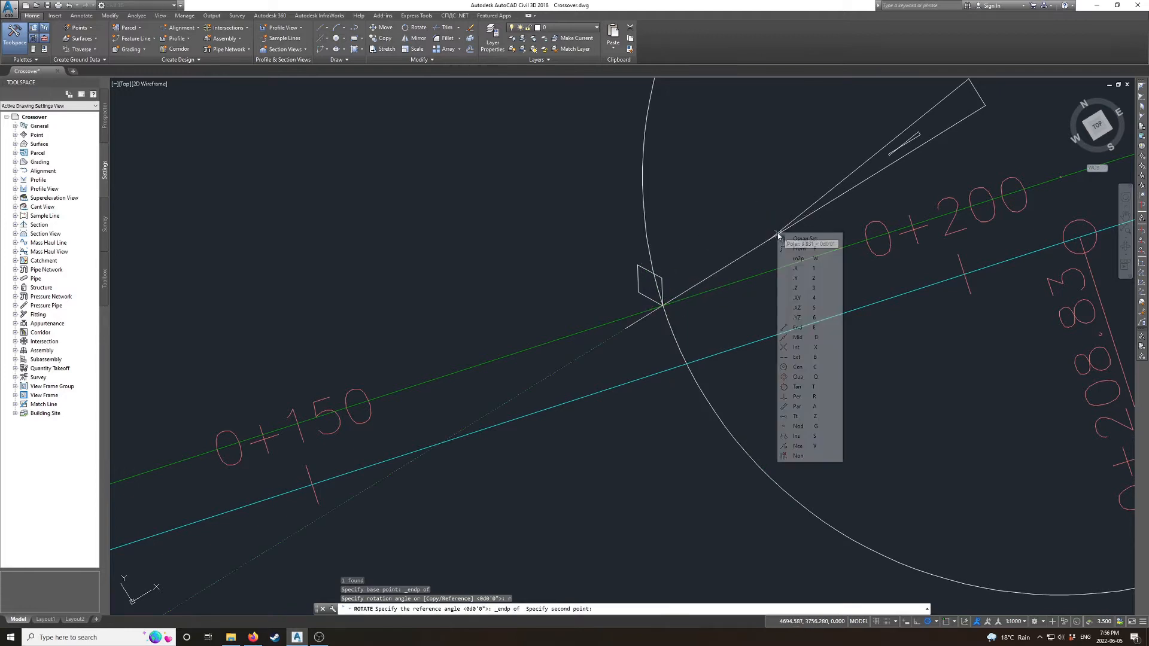
key("e")
left_click(777, 233)
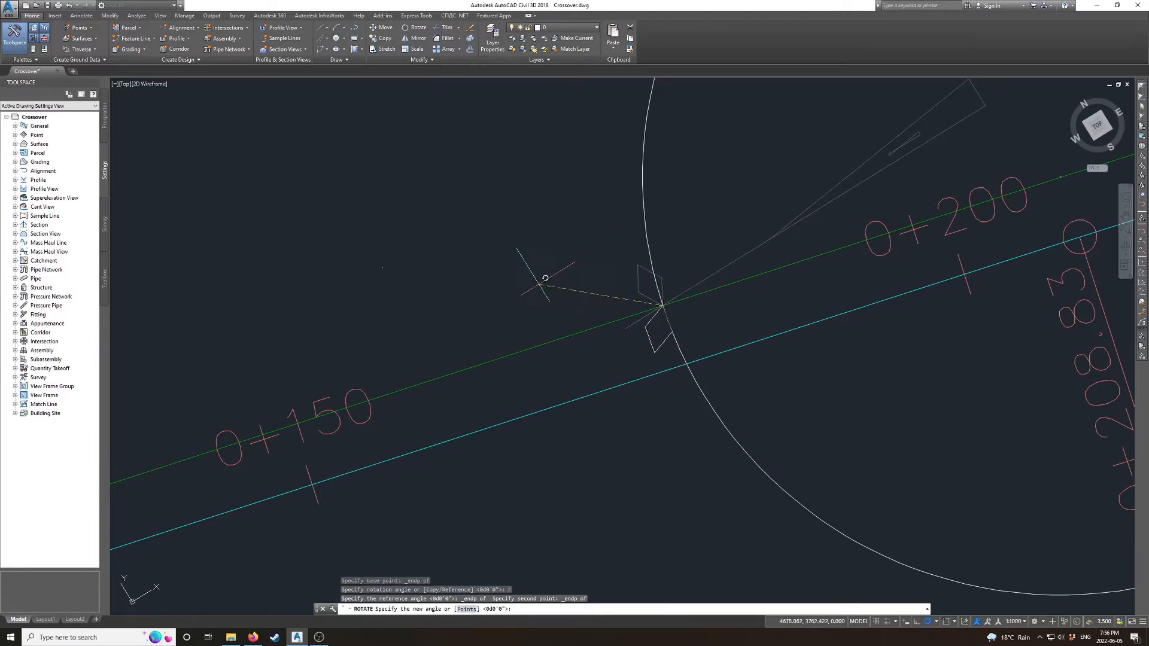
right_click(518, 354, "shift")
key("r")
left_click(519, 348)
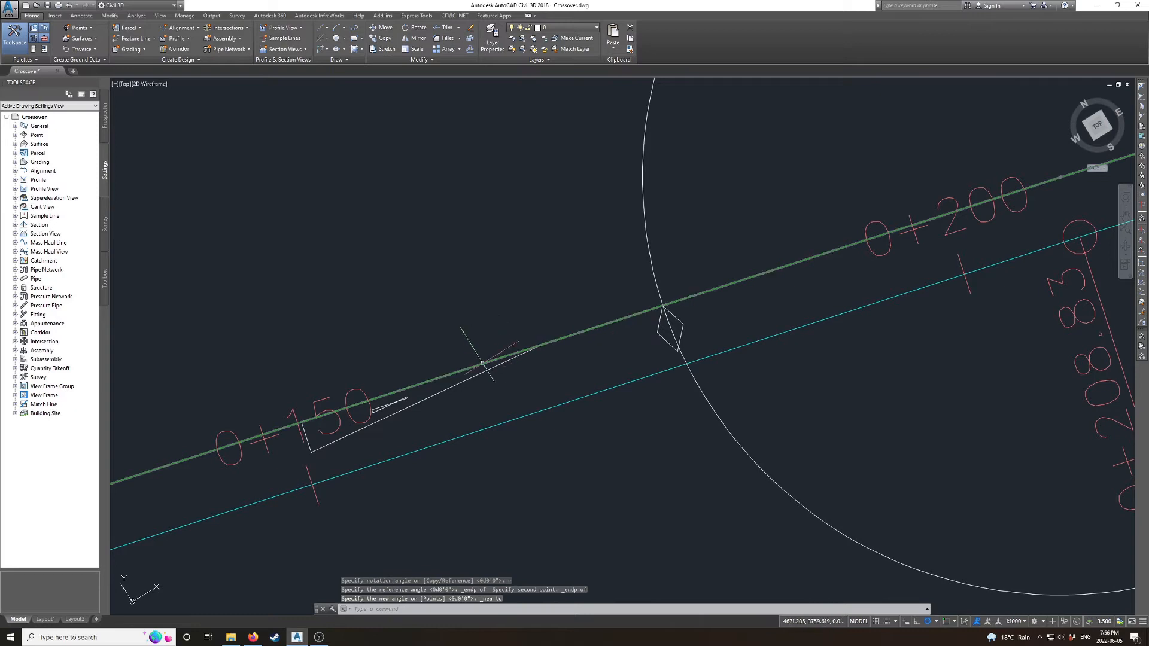
- Draw a line from the turnout block's divergence point to the far end of its diverging leg near 0+150
scroll(555, 328, "down", 4)
scroll(602, 306, "down", 1)
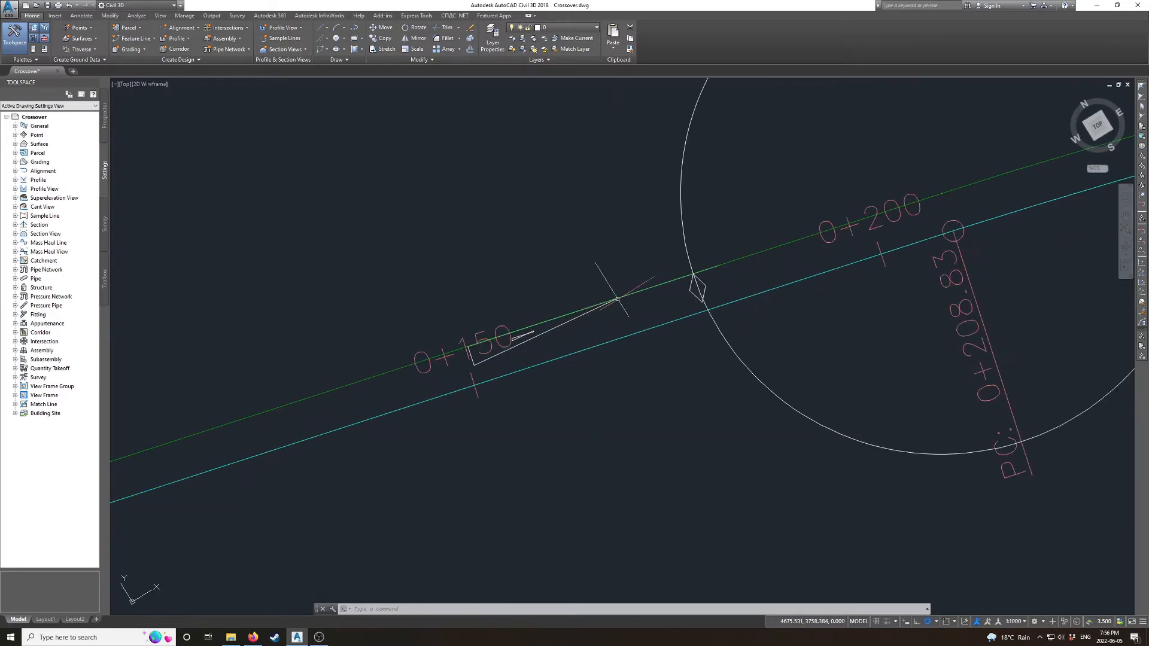
scroll(602, 306, "up", 3)
type("l")
key("Return")
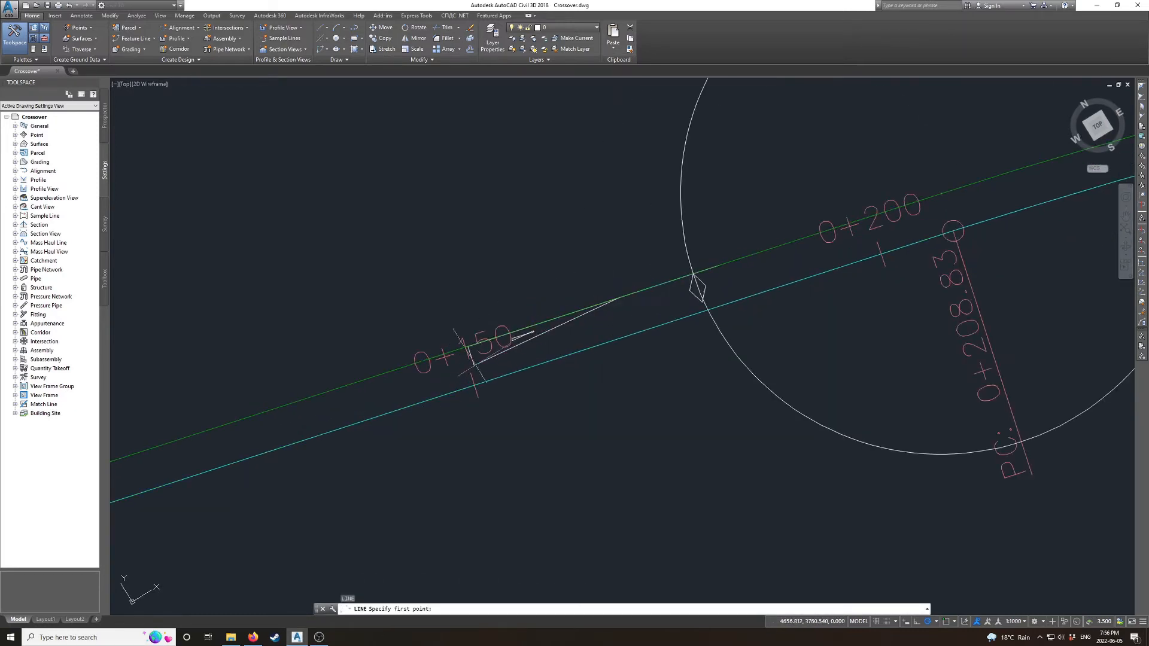
left_click(619, 297)
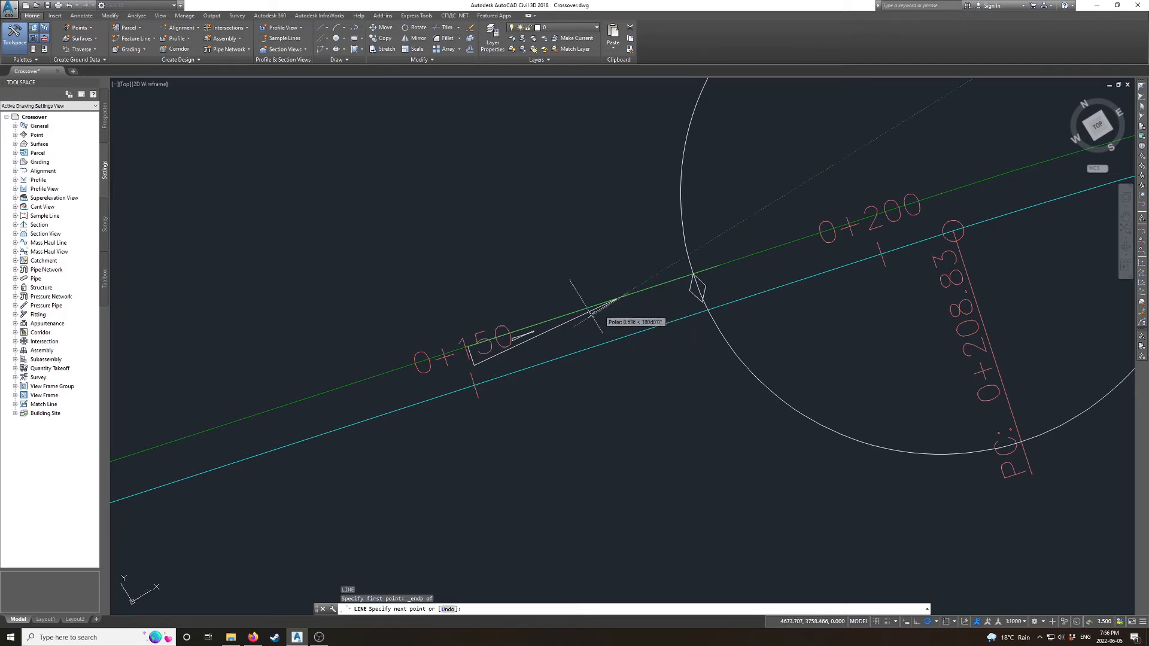
left_click(473, 363)
key("Escape")
- Lengthen the line from its end at the turnout's diverging leg until it extends past the mainline alignment
left_click(500, 351)
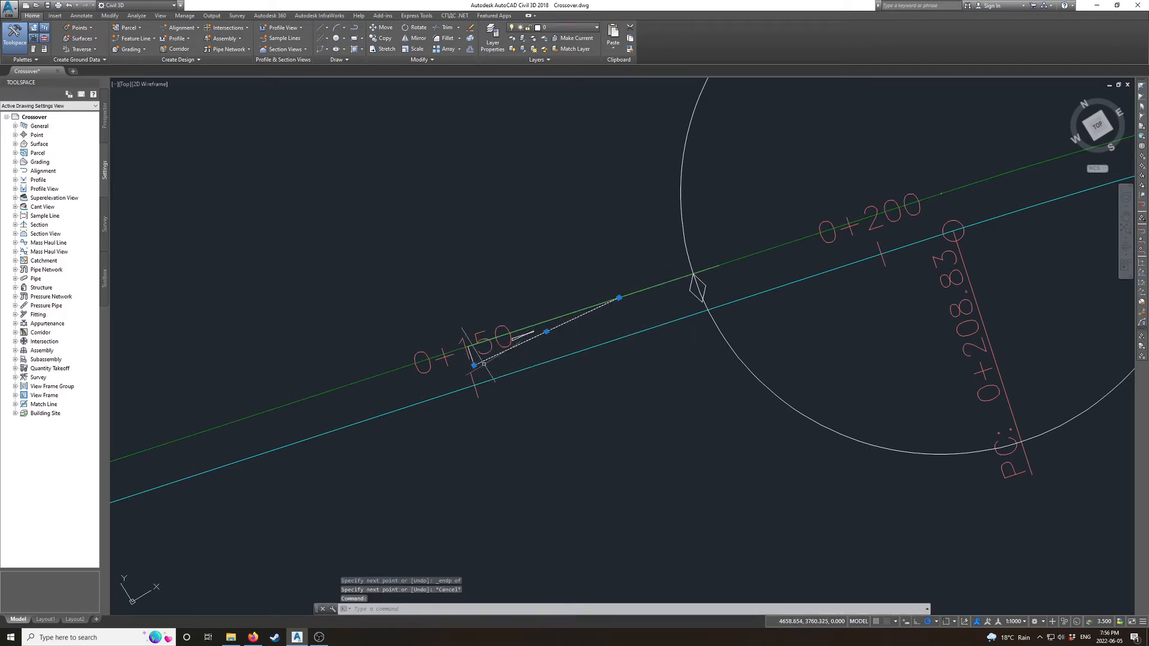
mouse_move(473, 363)
left_click(501, 390)
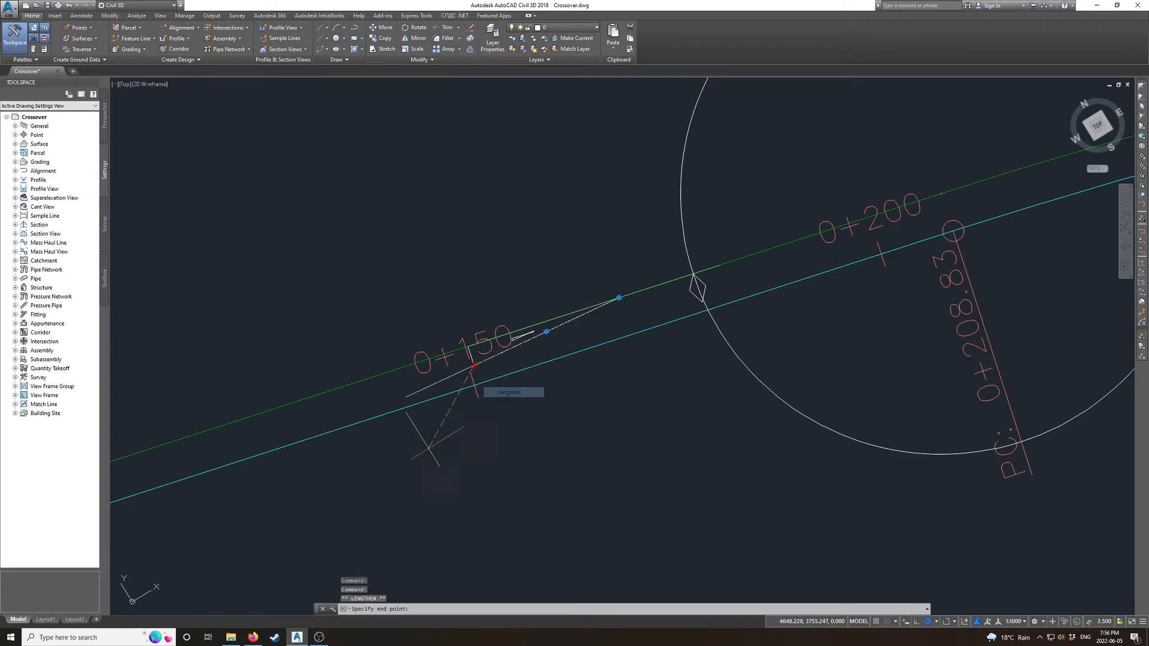
left_click(300, 532)
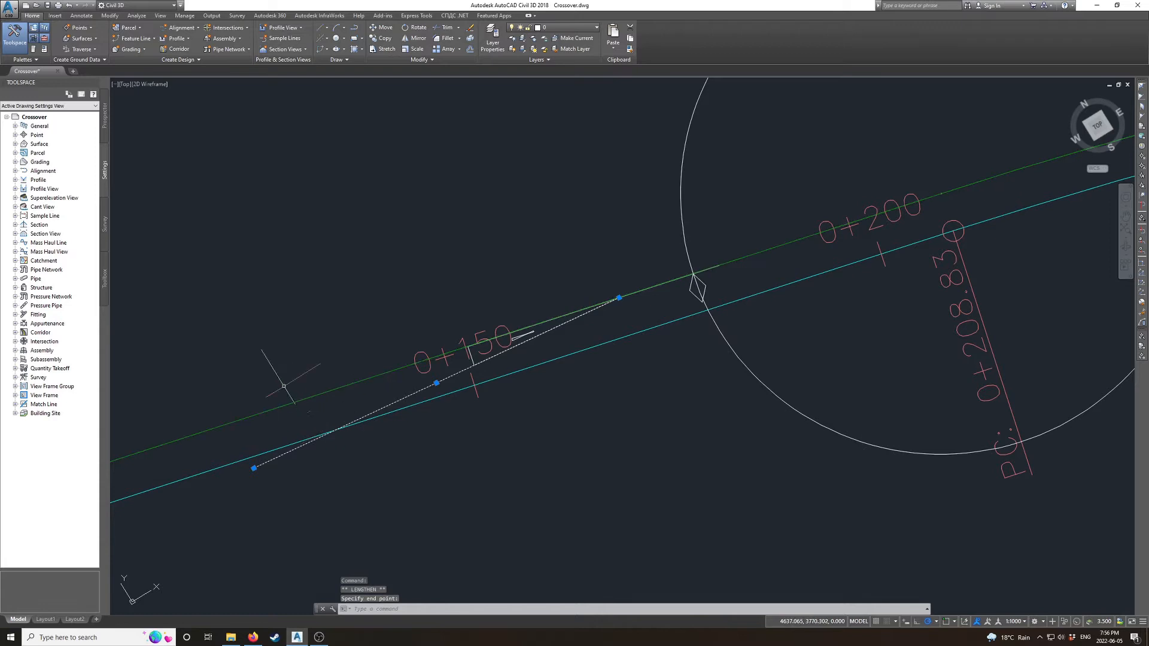
key("Escape")
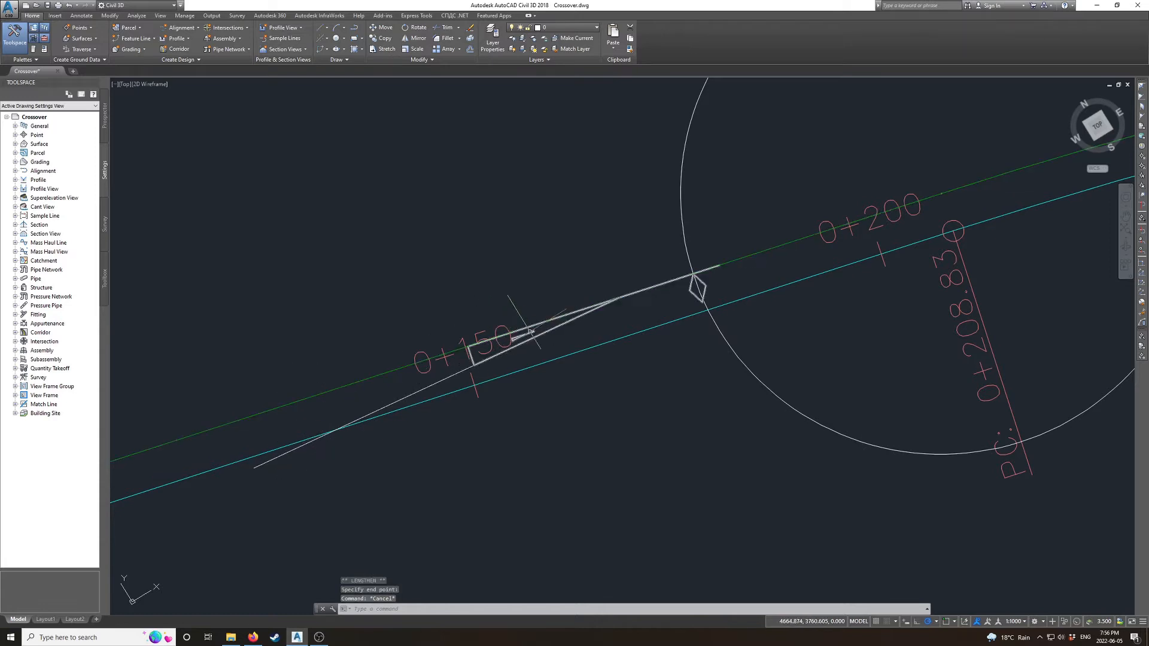
- Copy the turnout block from its divergence point to the line's intersection with the mainline alignment
left_click(496, 326)
type("co")
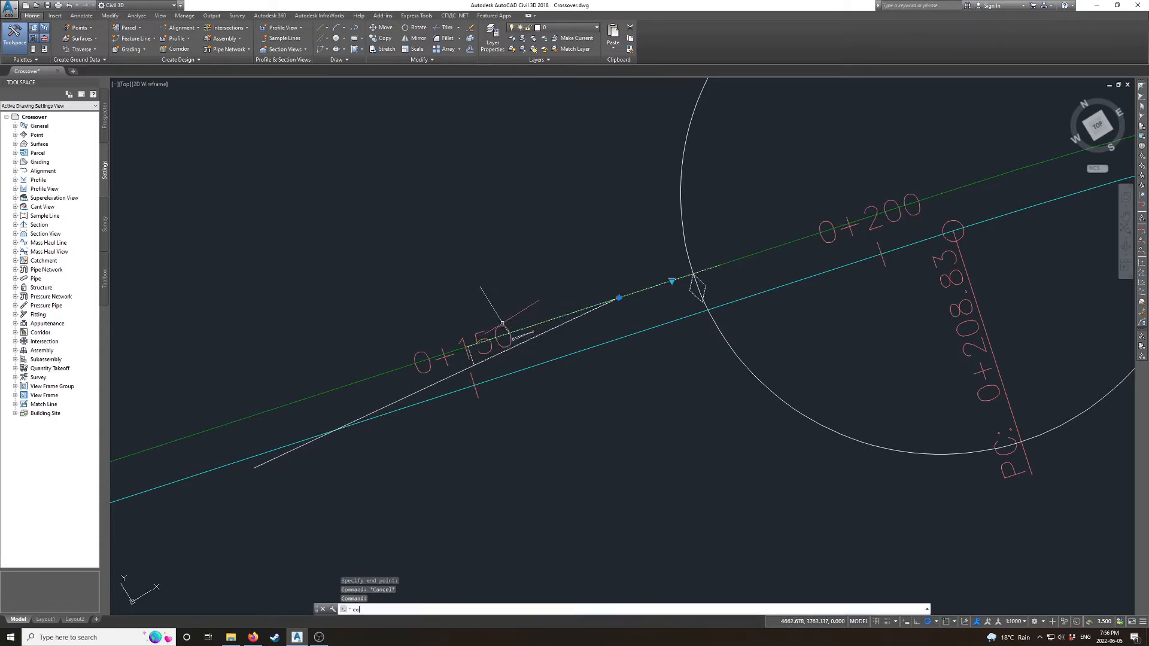
key("Return")
right_click(618, 299, "shift")
left_click(639, 390)
left_click(618, 299)
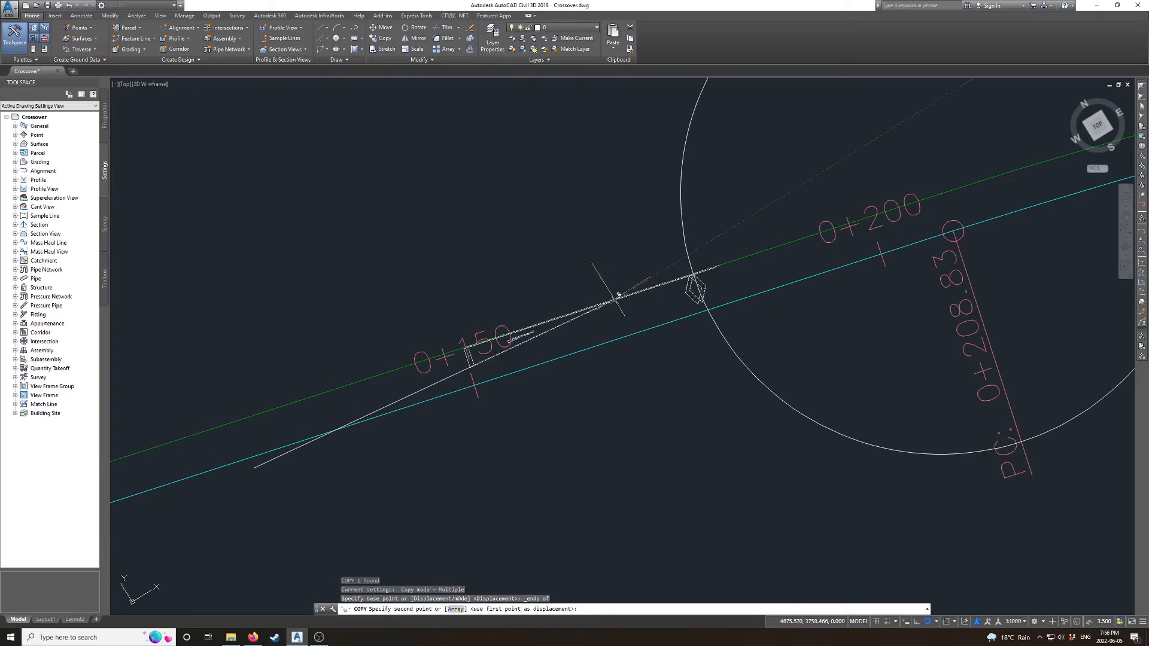
right_click(344, 428, "shift")
left_click(368, 319)
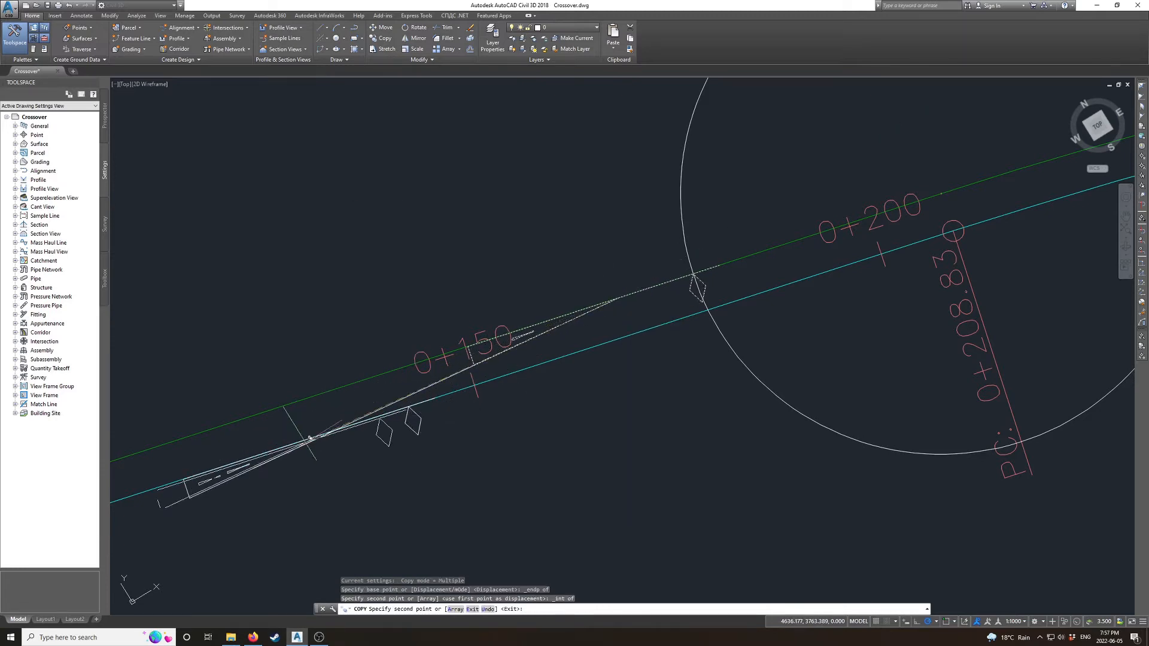
key("Escape")
- Rotate the copied turnout block half a turn about its divergence point on the mainline so it faces the Siding turnout
type("ro")
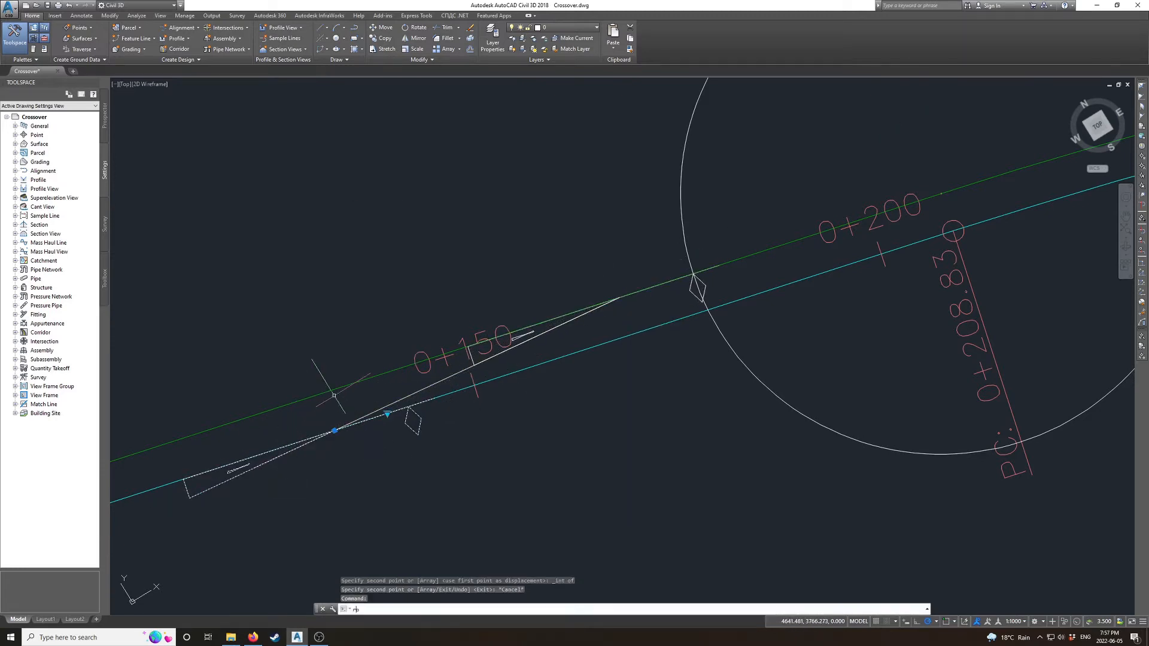
key("Return")
right_click(333, 431, "shift")
left_click(353, 296)
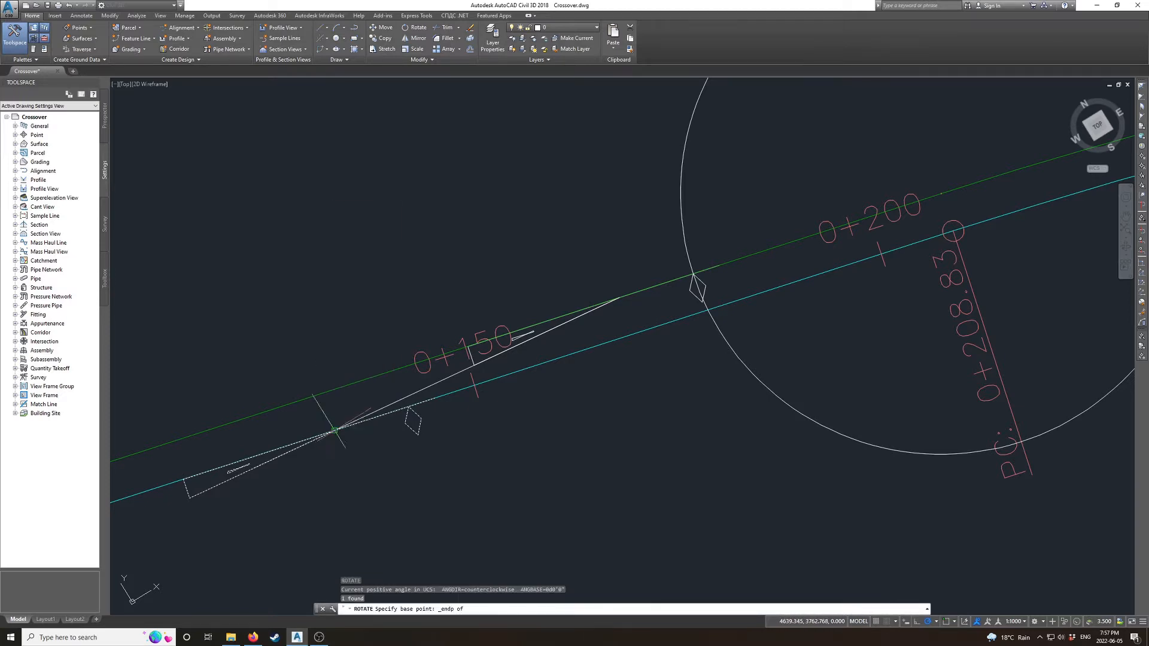
left_click(334, 430)
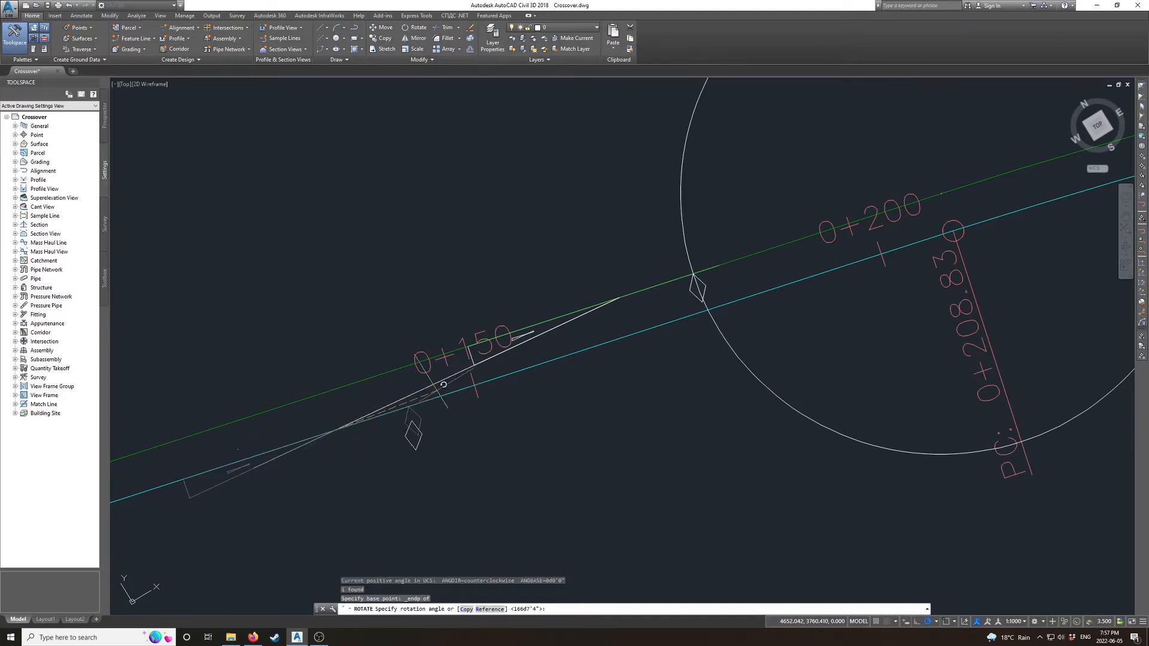
left_click(202, 505)
- Check the left and right visibility state options of the rotated turnout copy
left_click(482, 371)
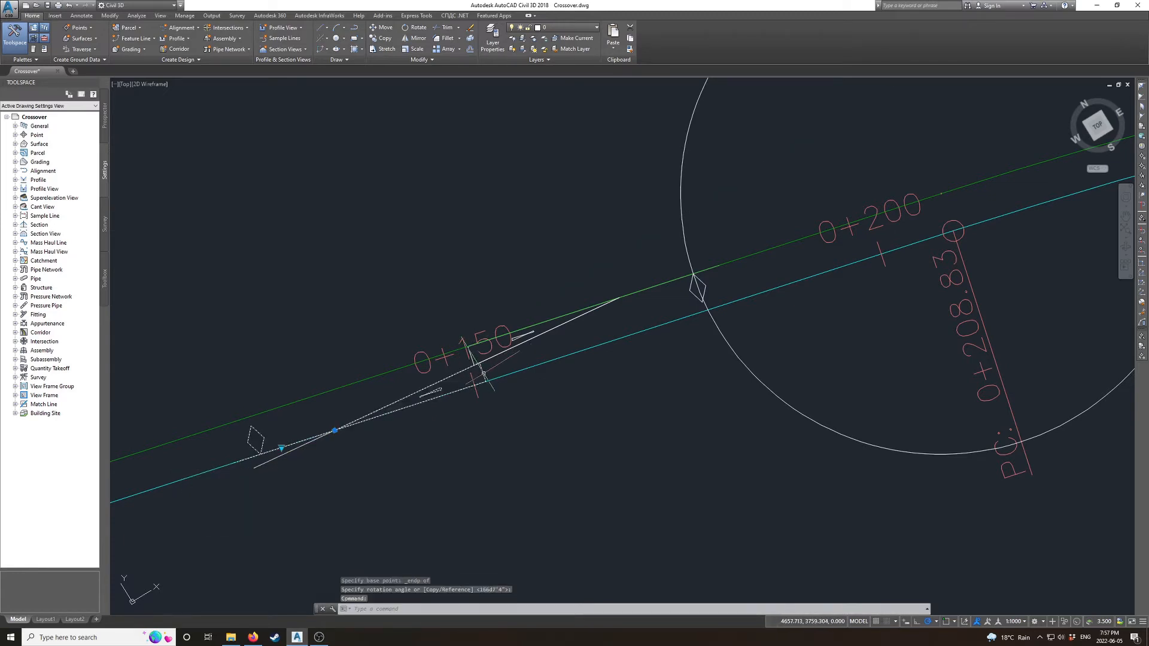
left_click(281, 447)
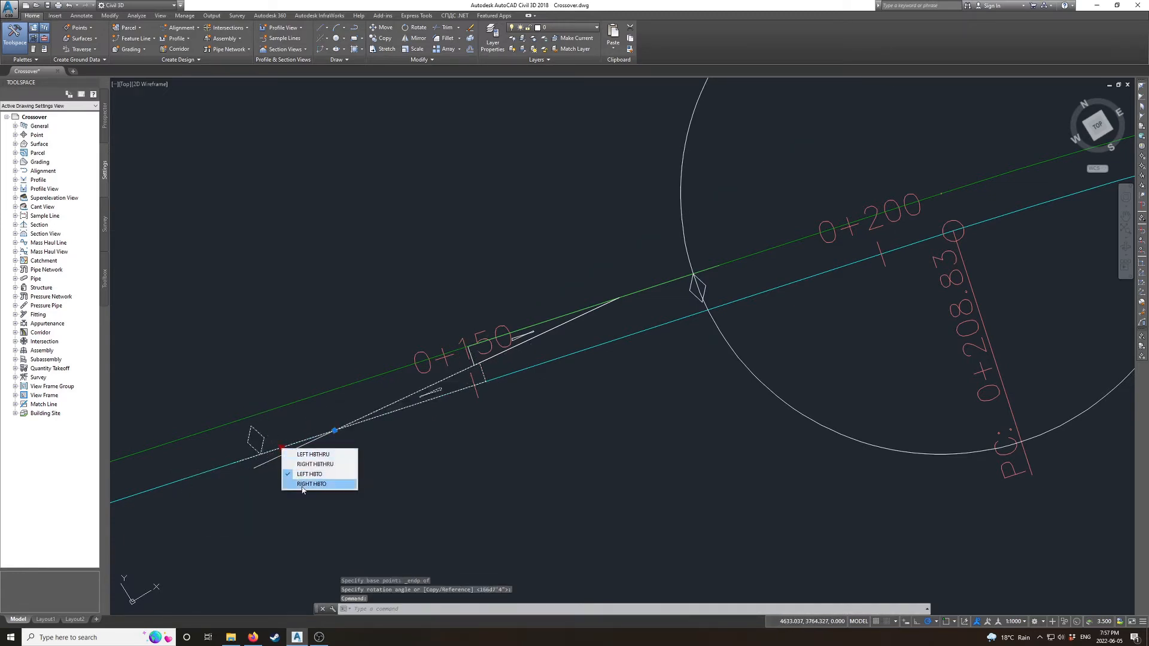
key("Escape")
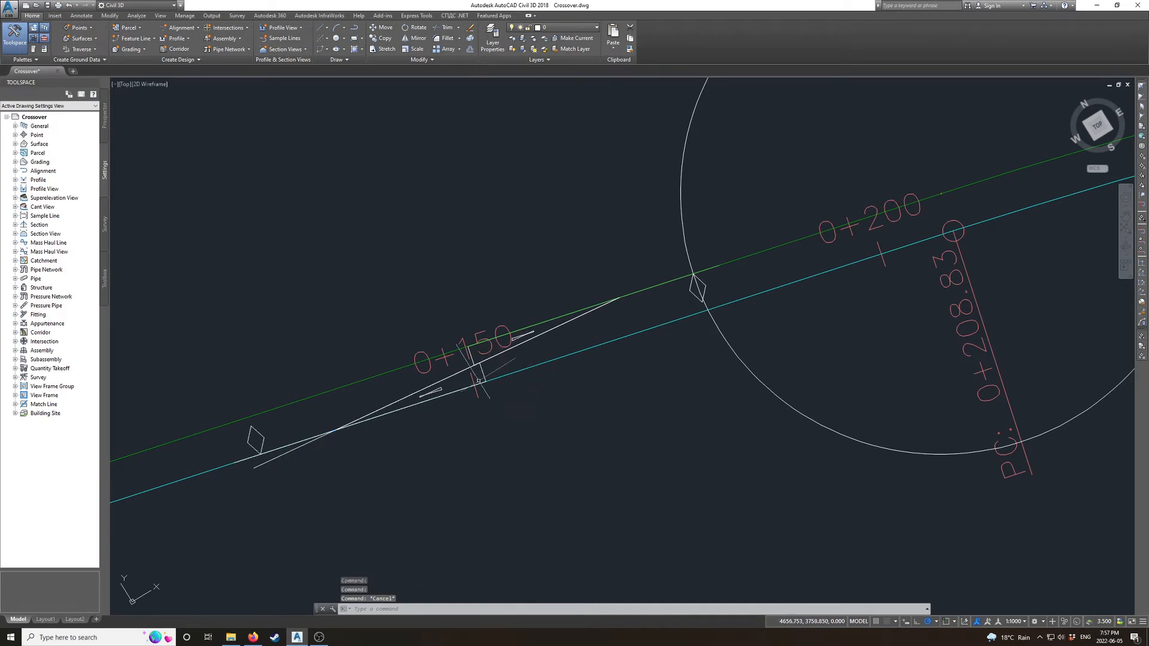
- Examine where the two turnouts' diverging legs meet and both divergence points along the connecting line
scroll(485, 367, "up", 8)
scroll(484, 368, "down", 4)
scroll(598, 323, "down", 3)
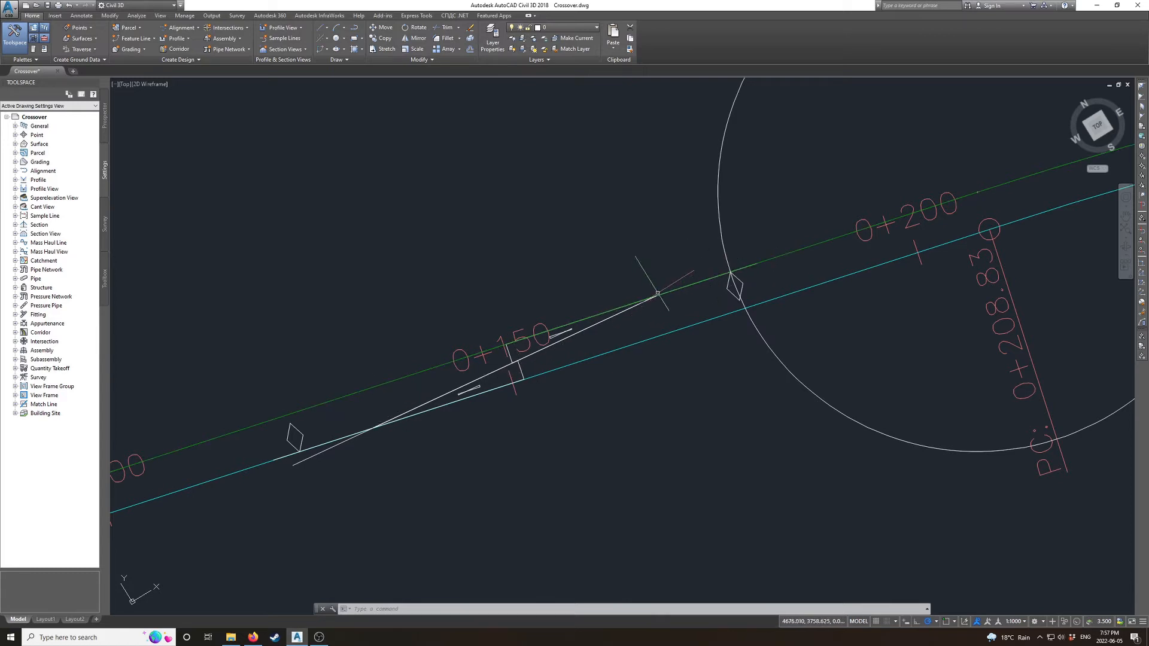
scroll(658, 293, "up", 1)
scroll(297, 475, "down", 1)
scroll(211, 507, "up", 3)
scroll(324, 465, "up", 3)
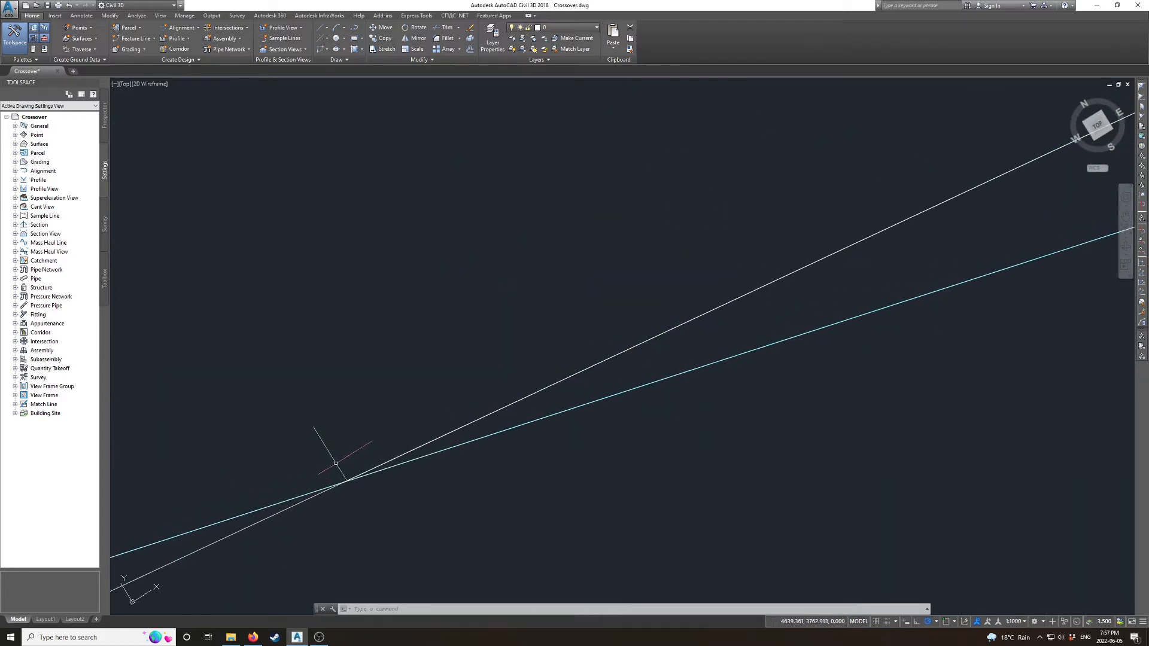
scroll(333, 479, "up", 3)
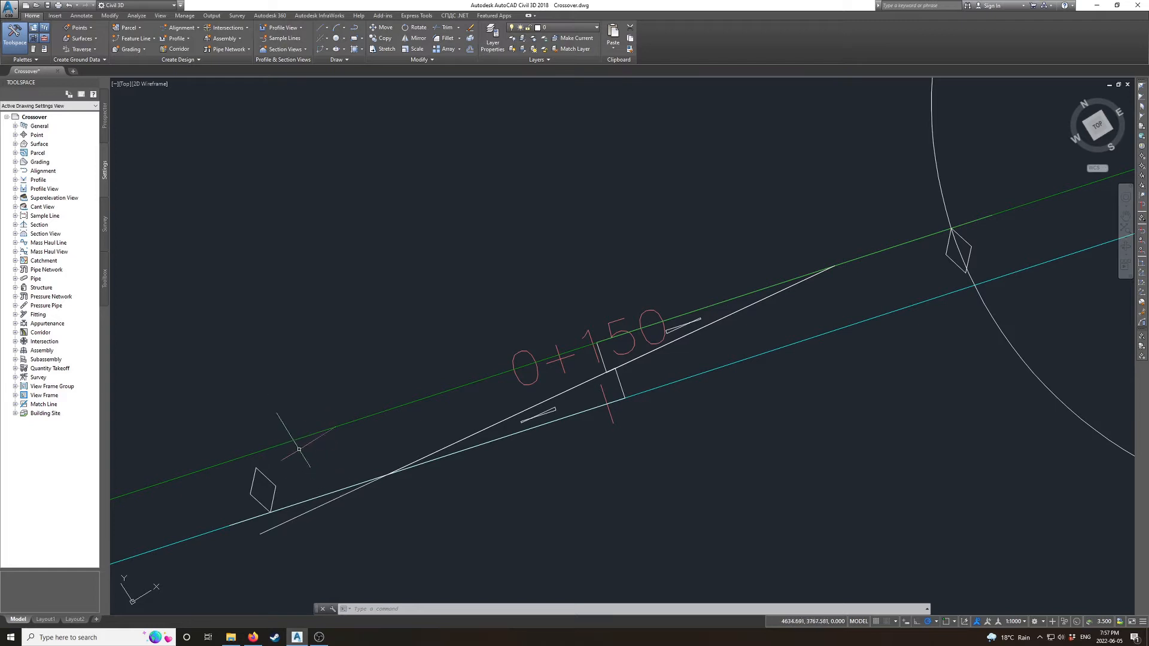
scroll(617, 368, "up", 2)
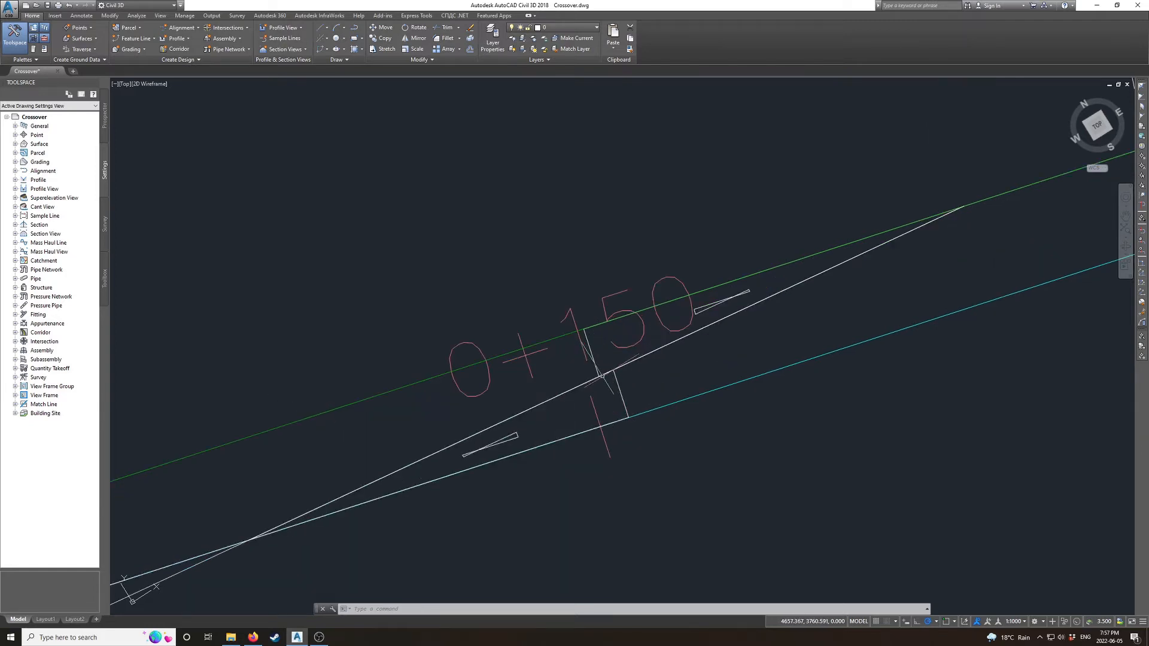
scroll(596, 374, "down", 2)
mouse_move(423, 398)
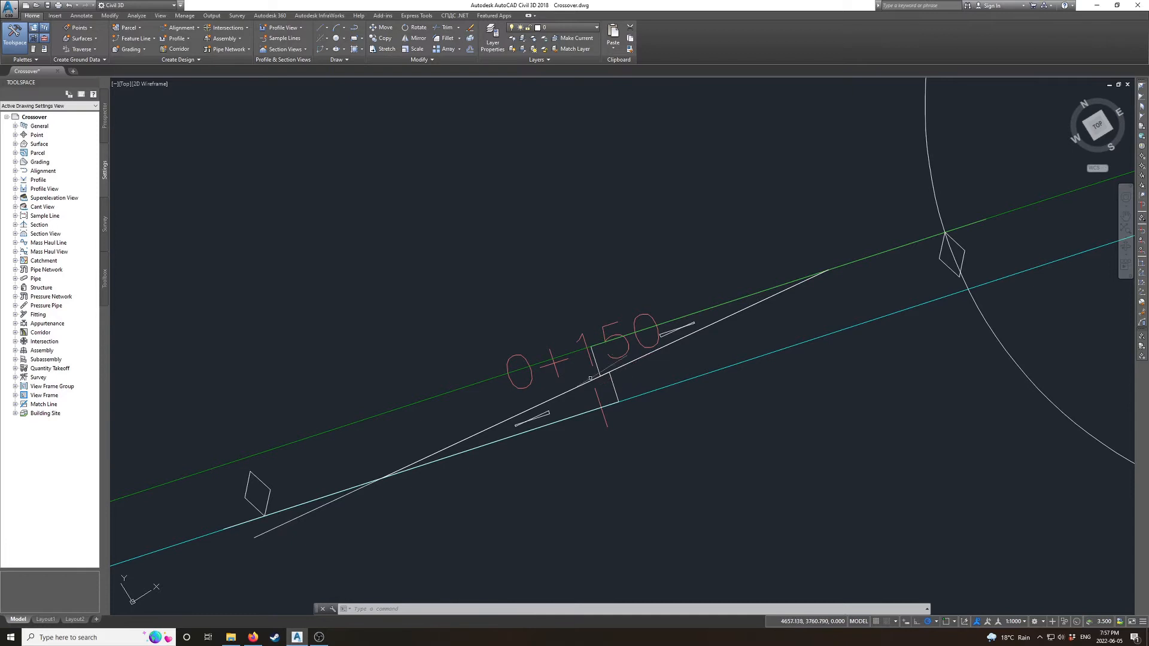
- Erase the construction line that connects the two turnout blocks
scroll(687, 359, "down", 2)
left_click(644, 364)
key("Delete")
scroll(639, 357, "down", 2)
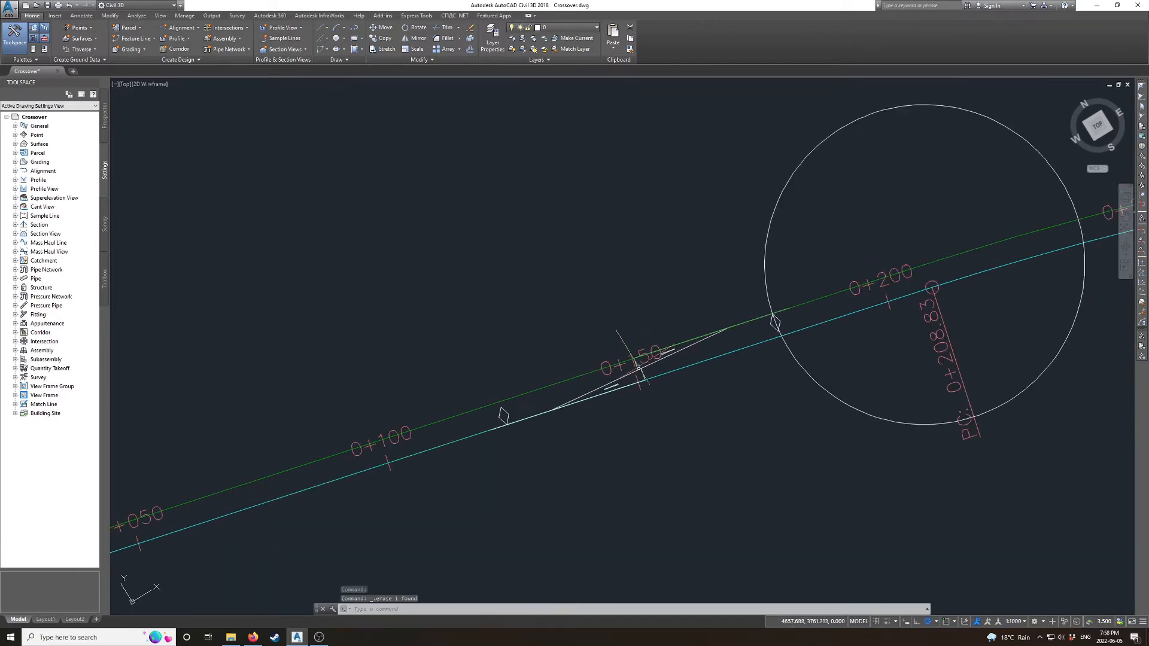
scroll(632, 348, "up", 2)
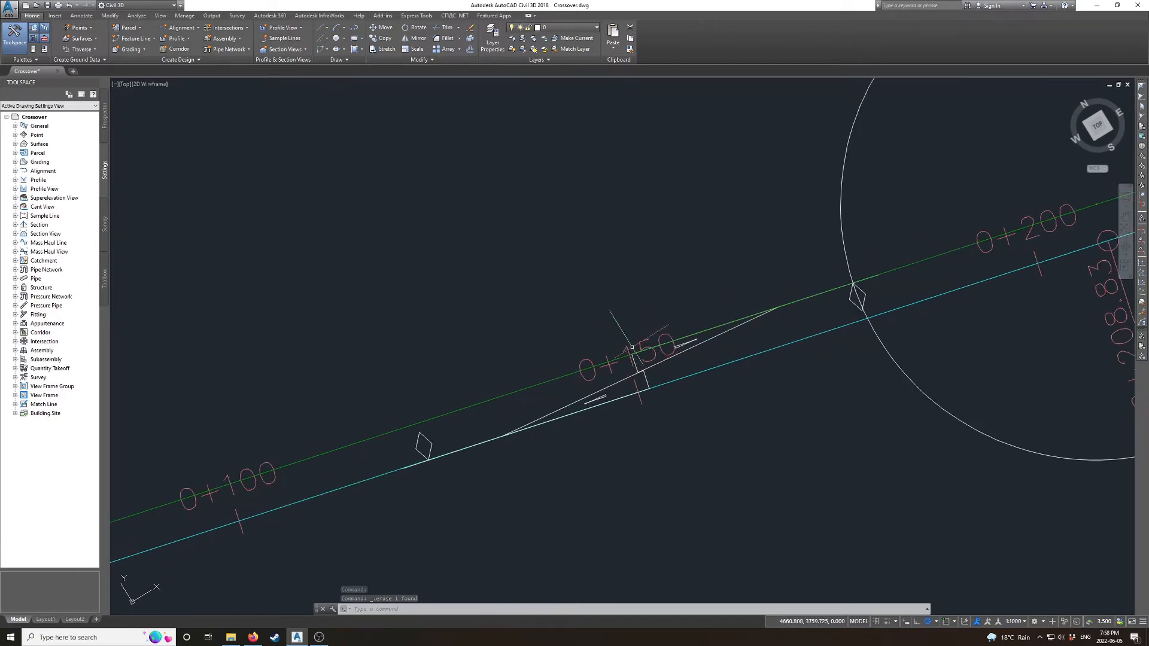
- Split the model space into the Two: Horizontal viewport configuration
left_click(160, 16)
left_click(357, 43)
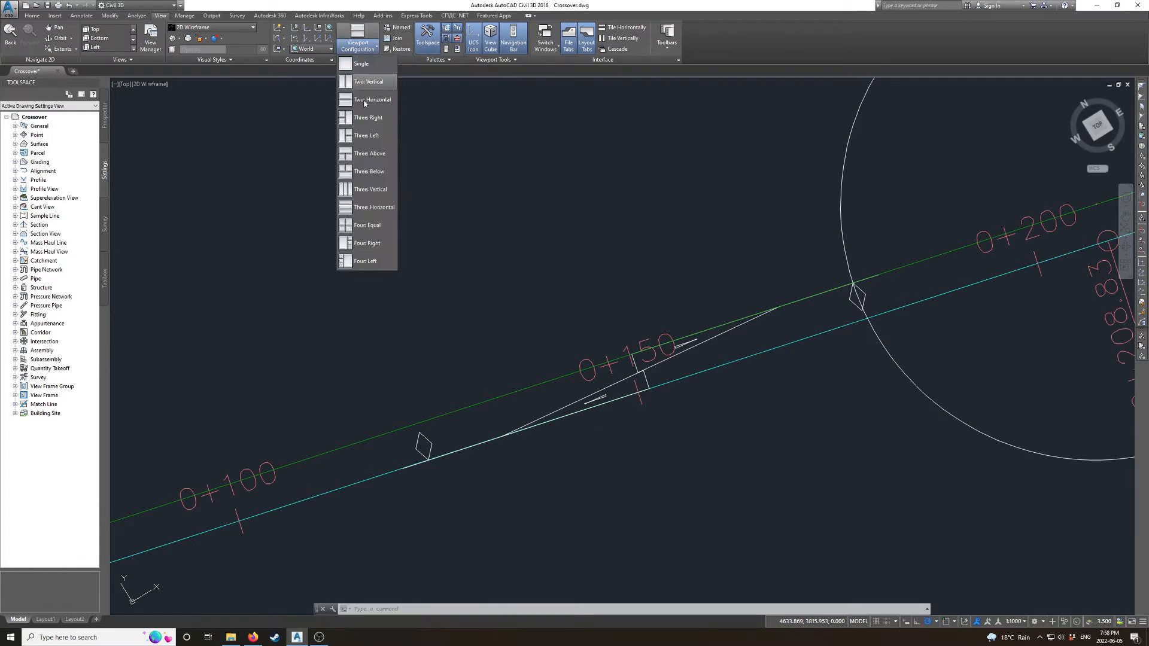
left_click(365, 100)
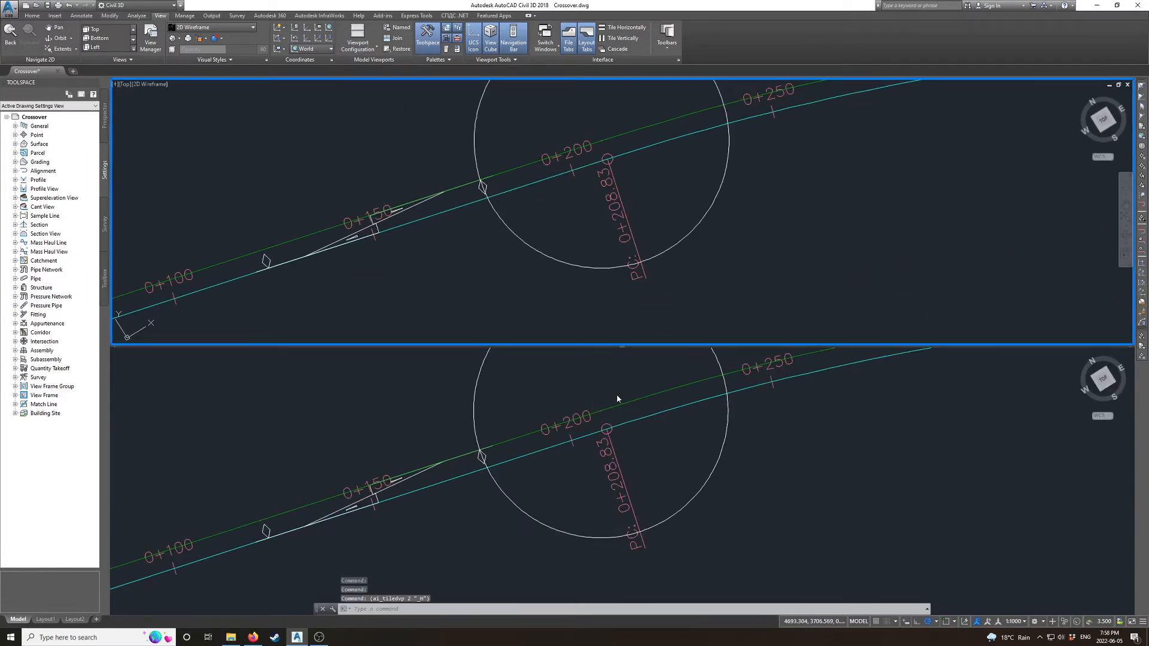
- Activate the lower viewport and set it to the World plan view with the PLAN command
left_click(616, 393)
scroll(616, 394, "down", 10)
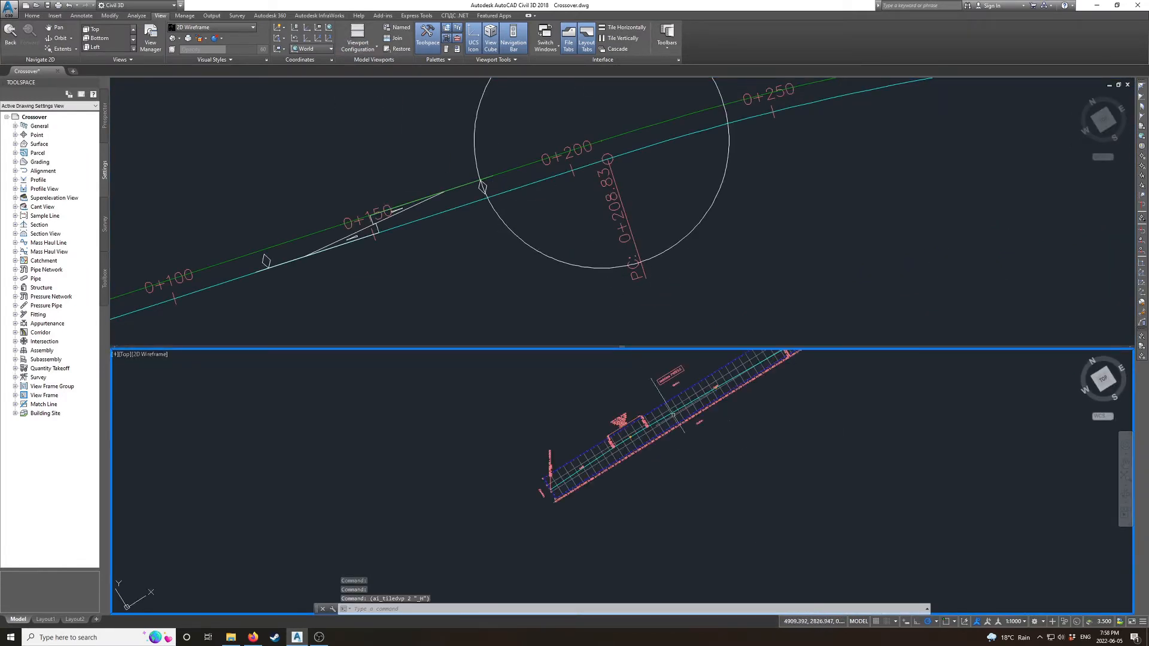
scroll(673, 414, "up", 3)
type("plan")
key("Return")
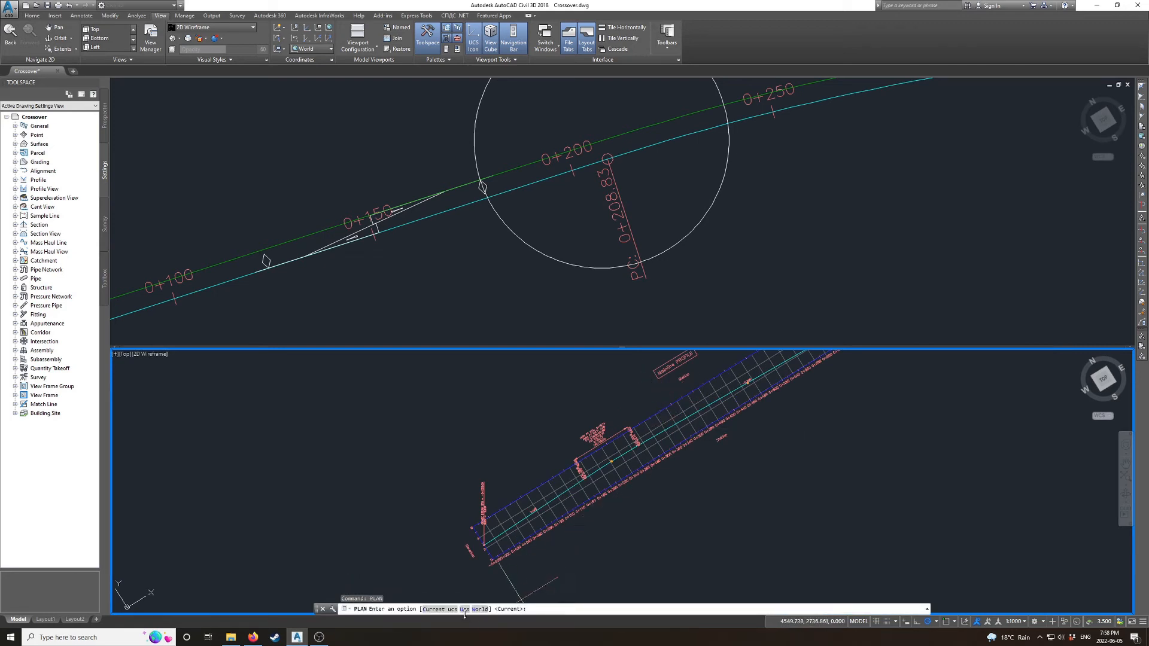
left_click(481, 608)
scroll(591, 587, "down", 6)
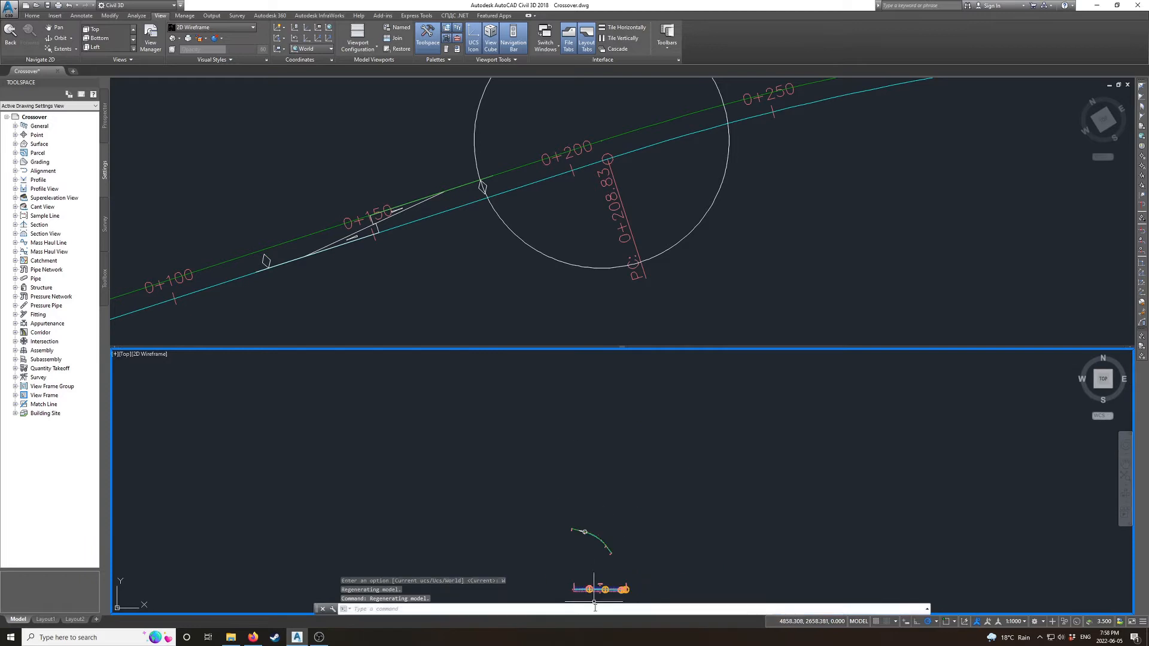
scroll(590, 587, "up", 14)
scroll(585, 586, "down", 12)
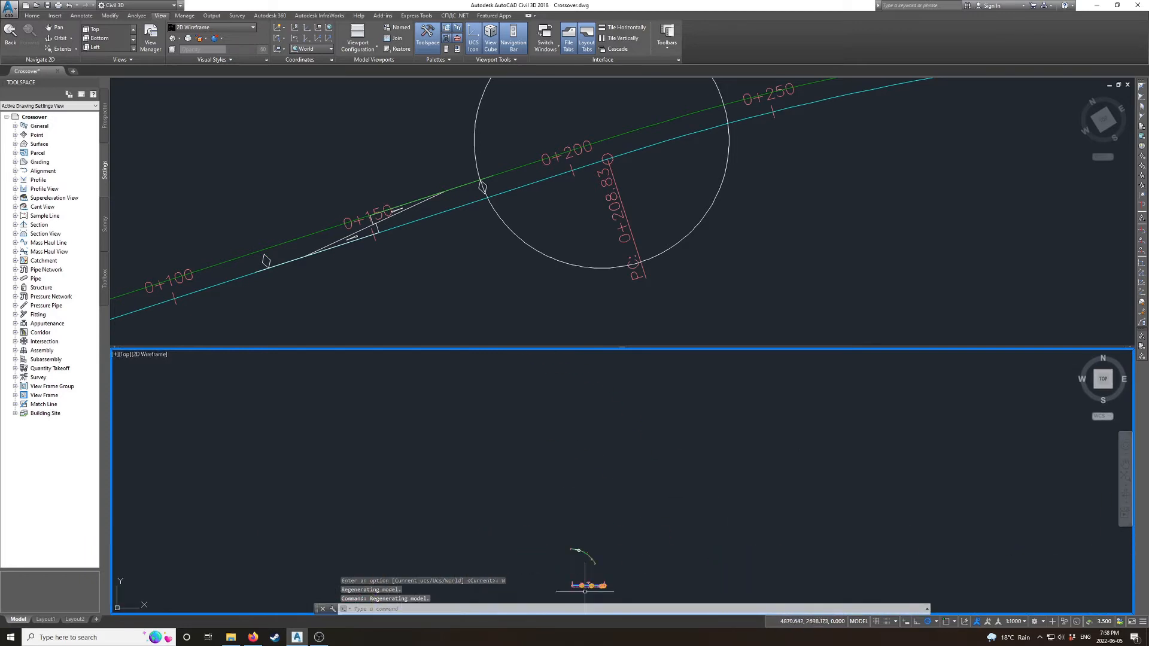
- Regenerate the model for the lower viewport's Mainline profile and set the annotation scale to 1:500
type("p")
key("Return")
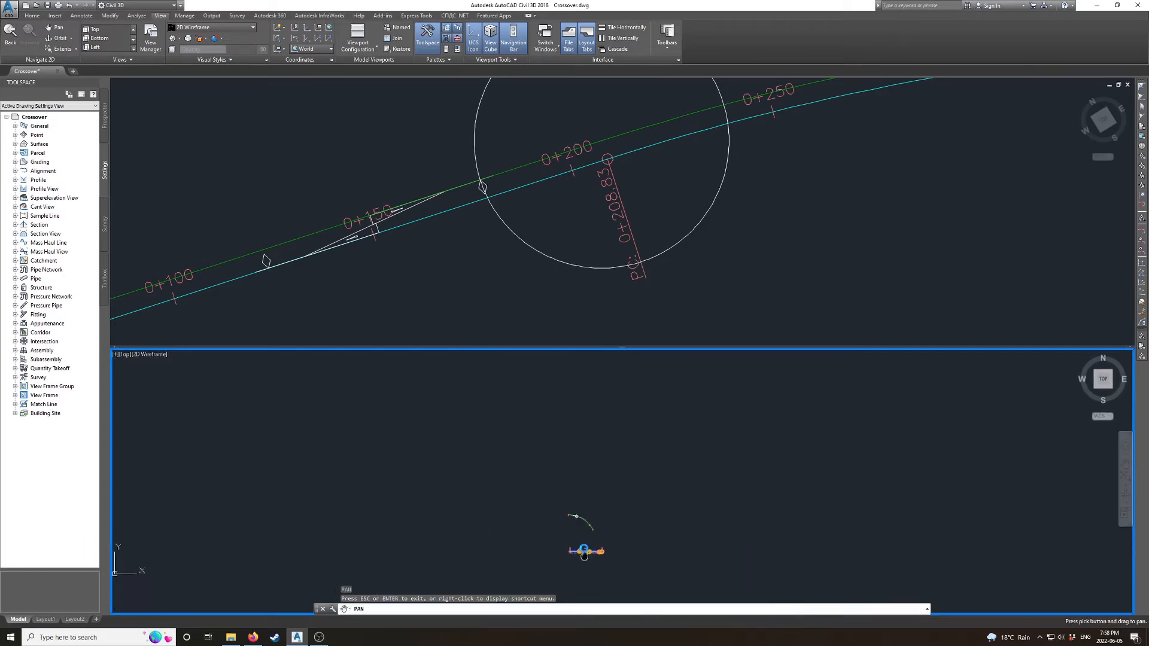
scroll(584, 553, "up", 14)
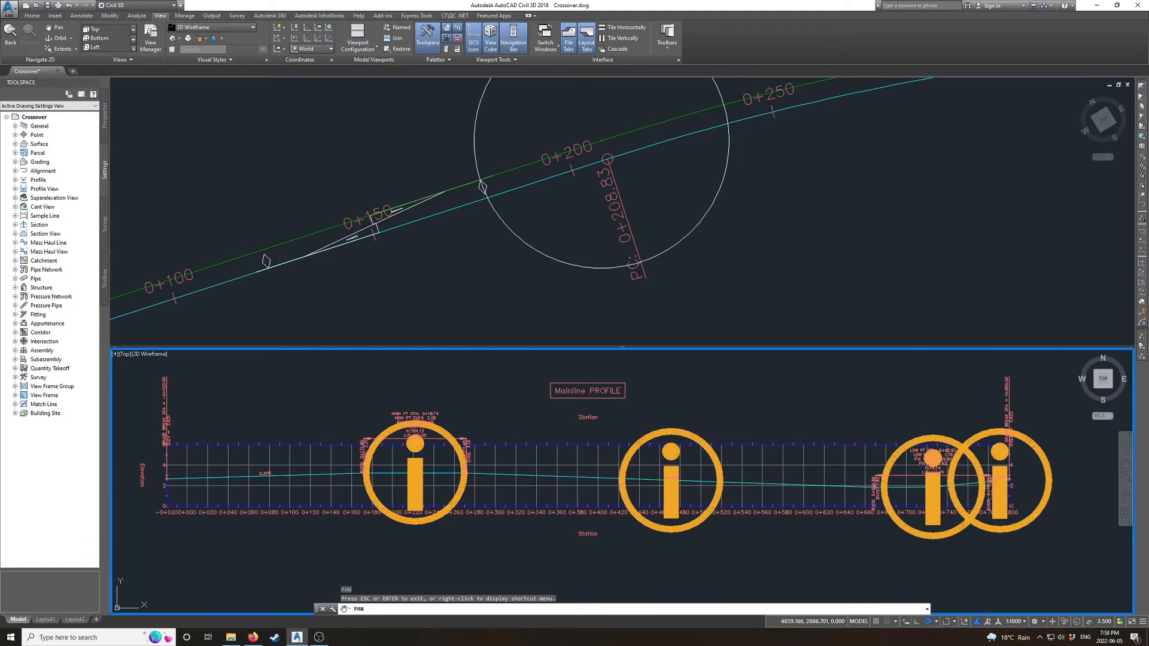
key("Escape")
type("tr")
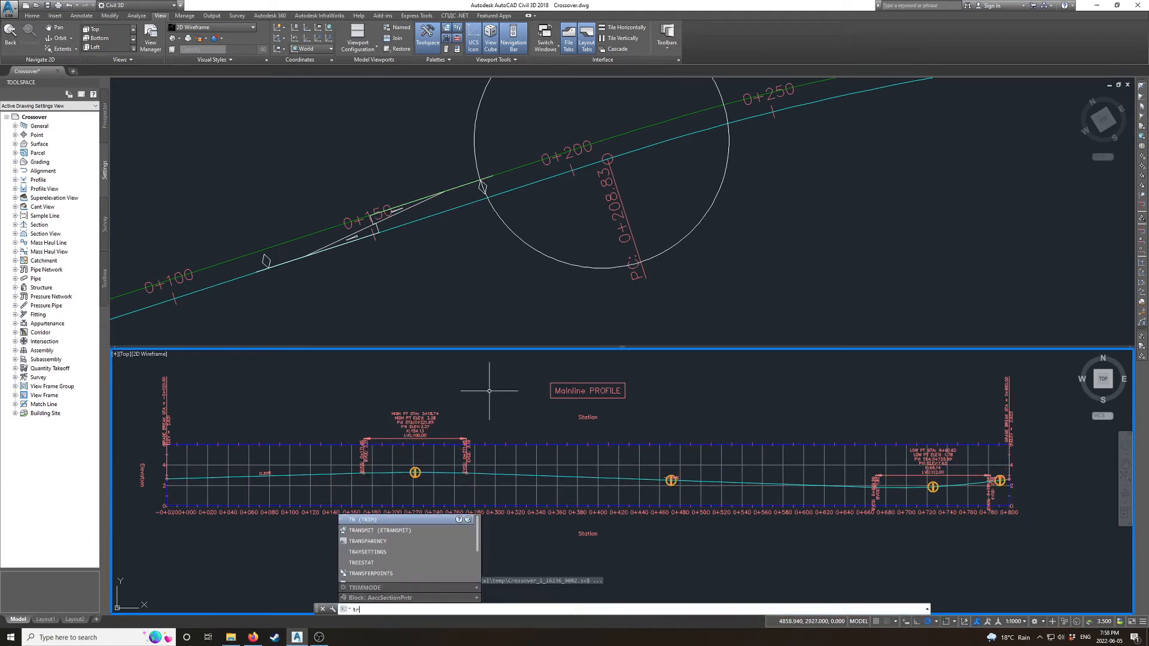
type("e")
key("Return")
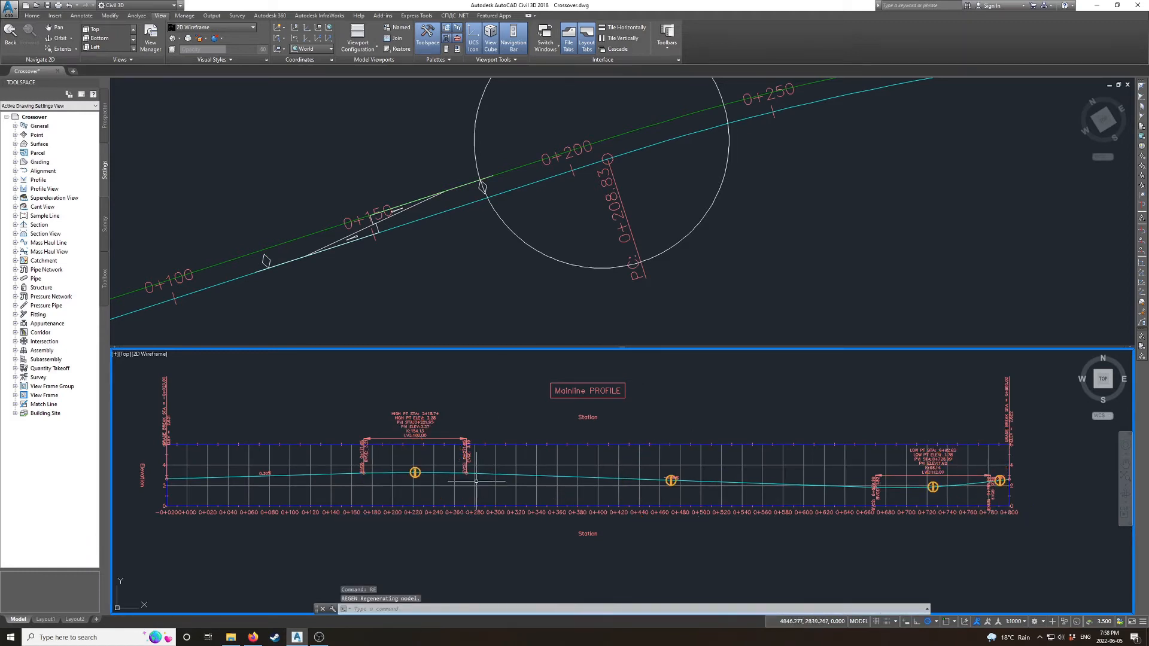
left_click(1012, 622)
left_click(1009, 510)
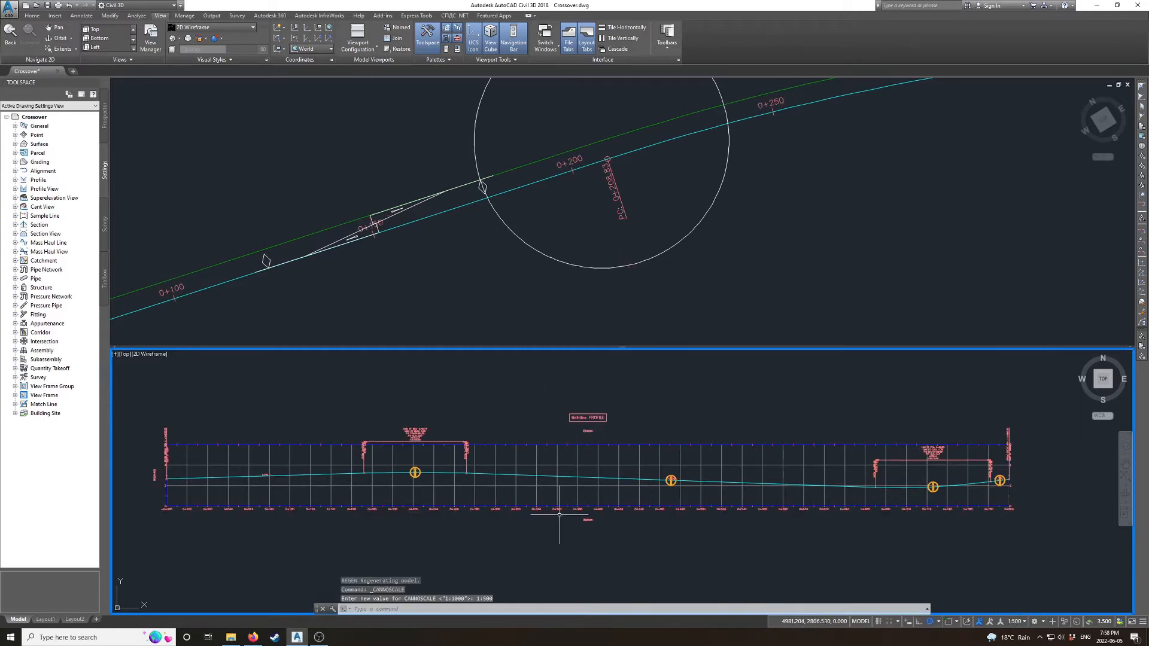
- Turn on the Station Tracker in all viewports for the Mainline profile view
left_click(313, 462)
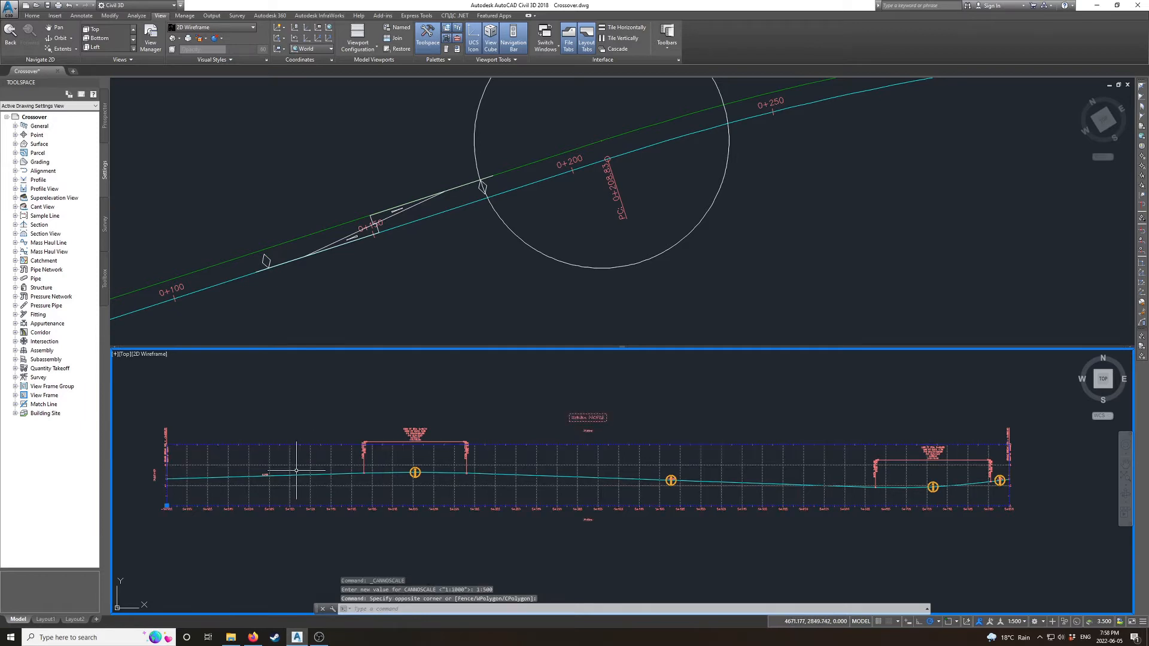
left_click(296, 51)
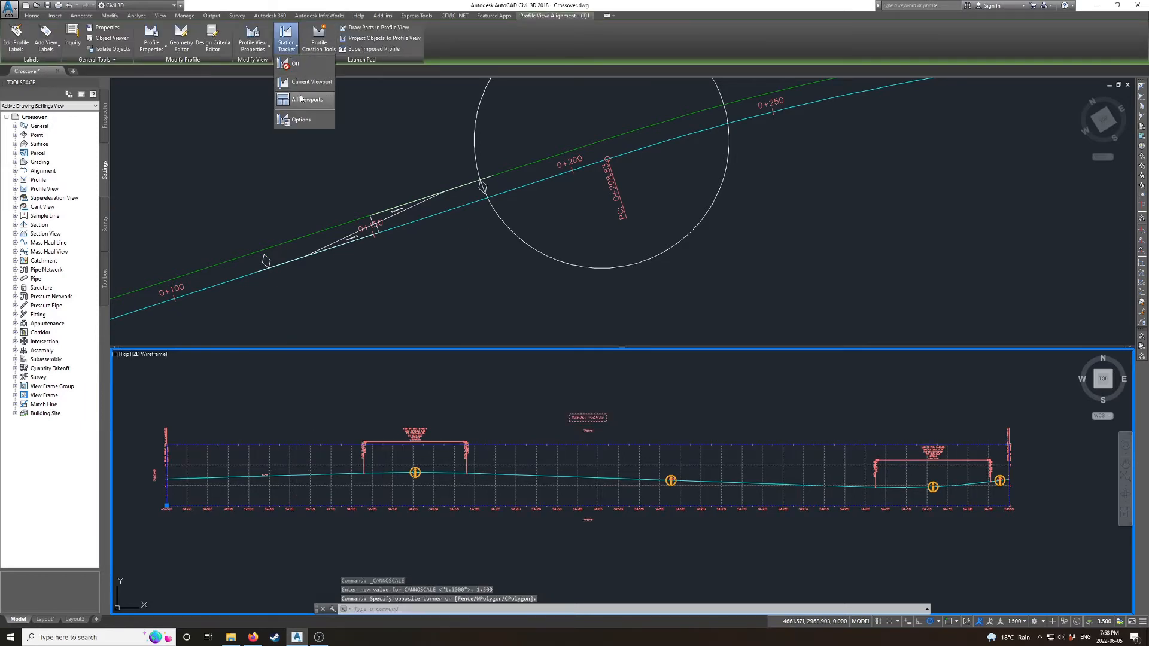
left_click(302, 118)
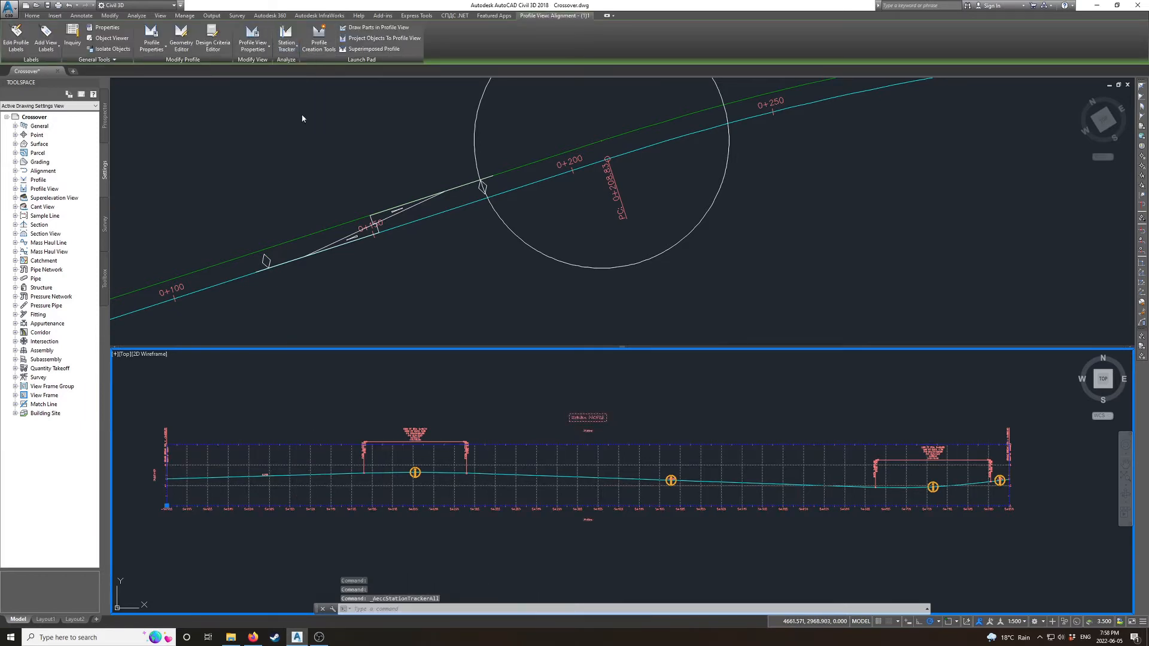
- Examine with the station tracker how the two turnouts' positions in plan correspond to stations on the Mainline profile
left_click(518, 253)
scroll(453, 250, "down", 2)
scroll(287, 295, "up", 2)
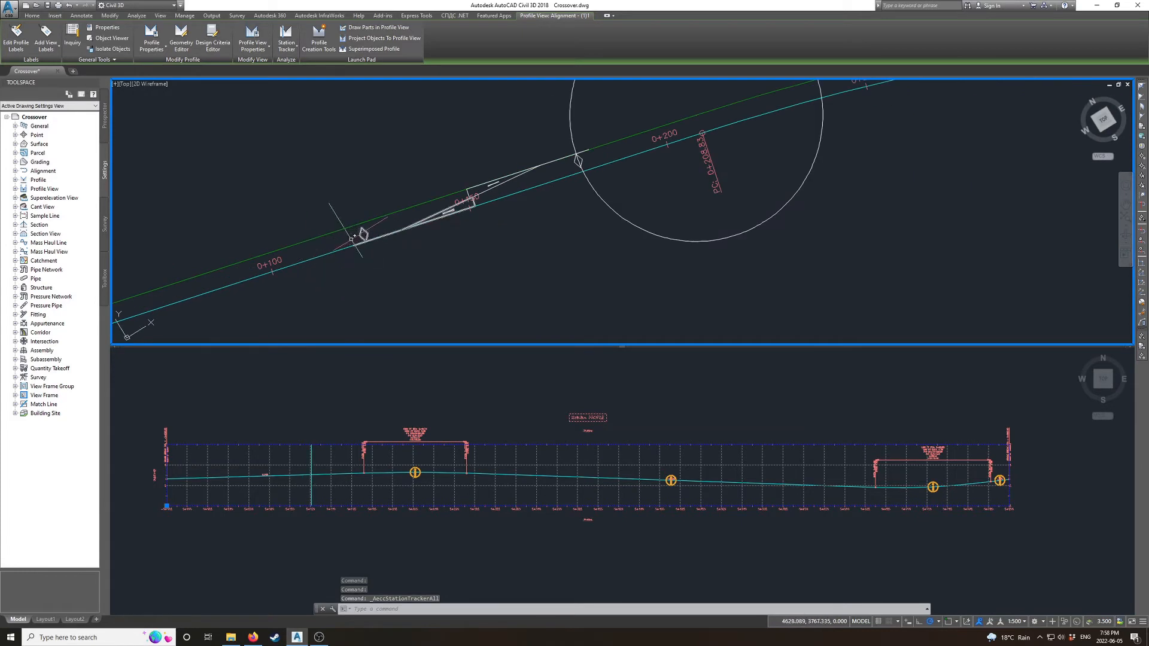
scroll(341, 238, "up", 1)
scroll(364, 238, "down", 1)
left_click(443, 487)
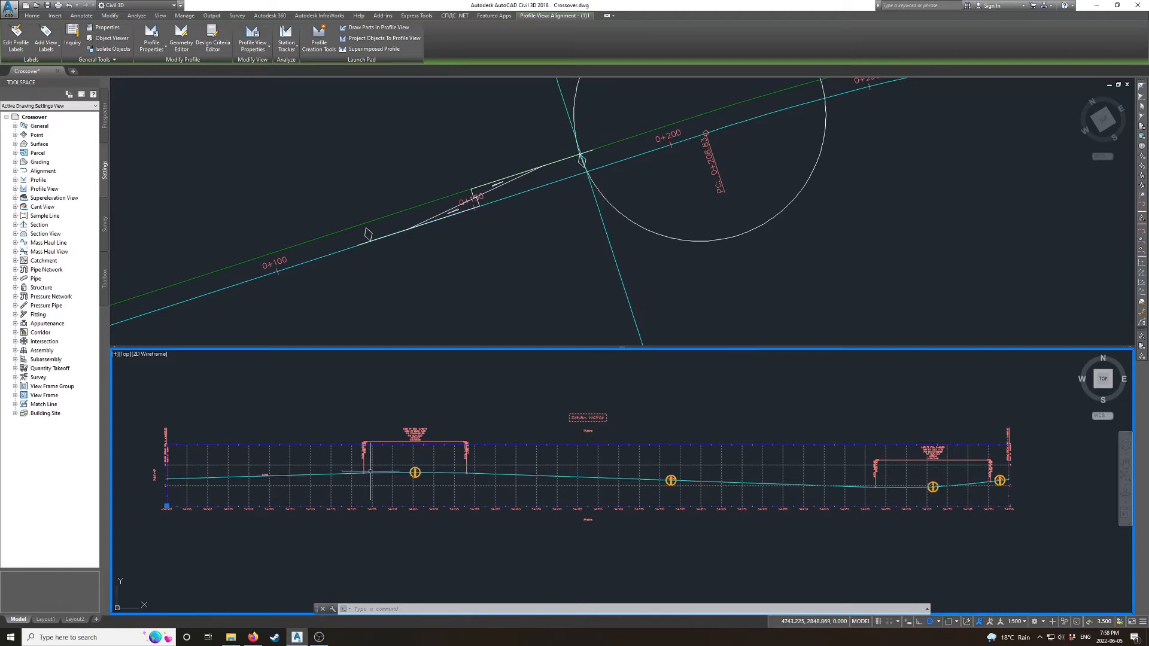
scroll(370, 472, "up", 4)
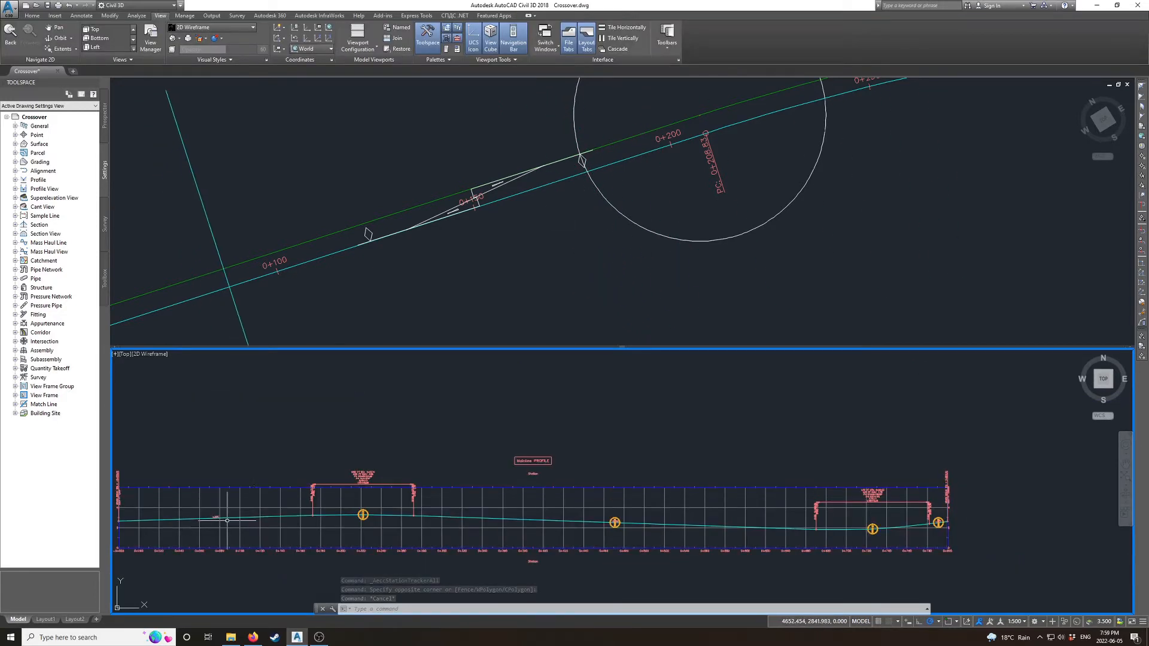
scroll(506, 473, "up", 2)
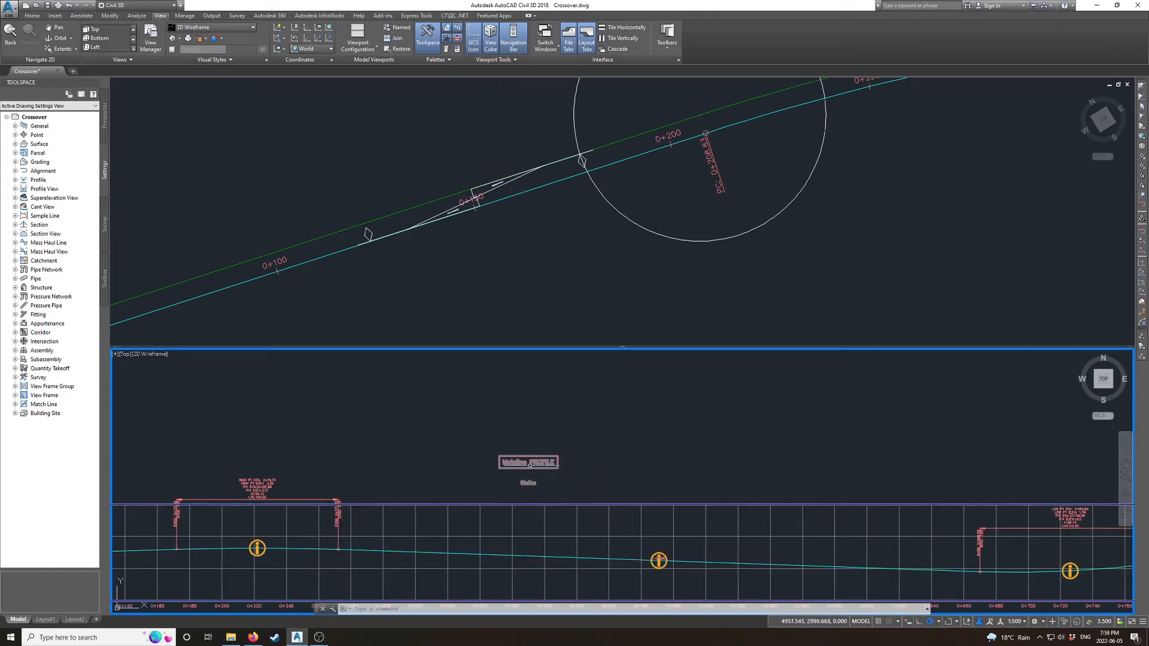
type("p")
key("Return")
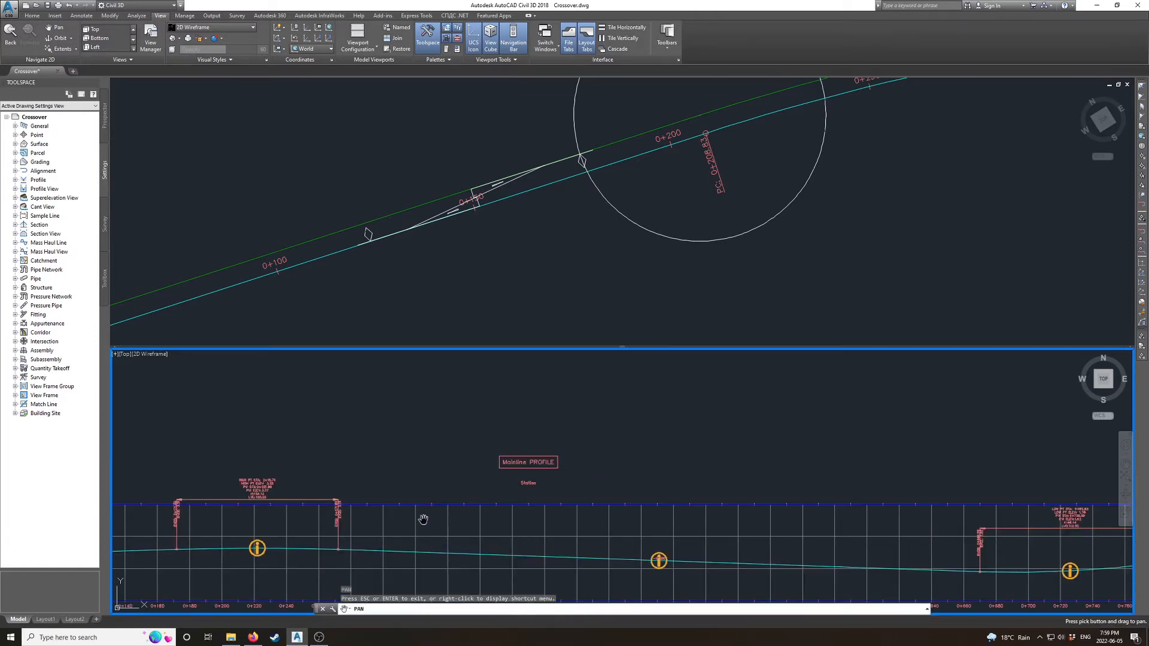
mouse_move(423, 521)
left_mouse_down()
mouse_move(698, 377)
mouse_move(777, 448)
left_mouse_up()
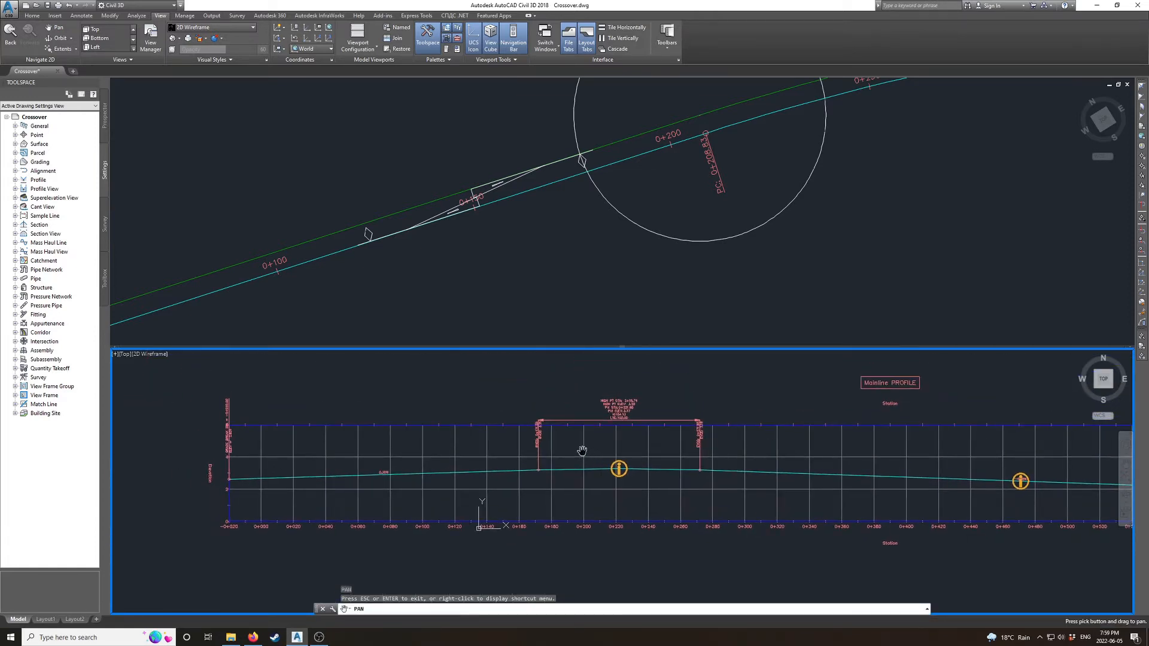
key("Escape")
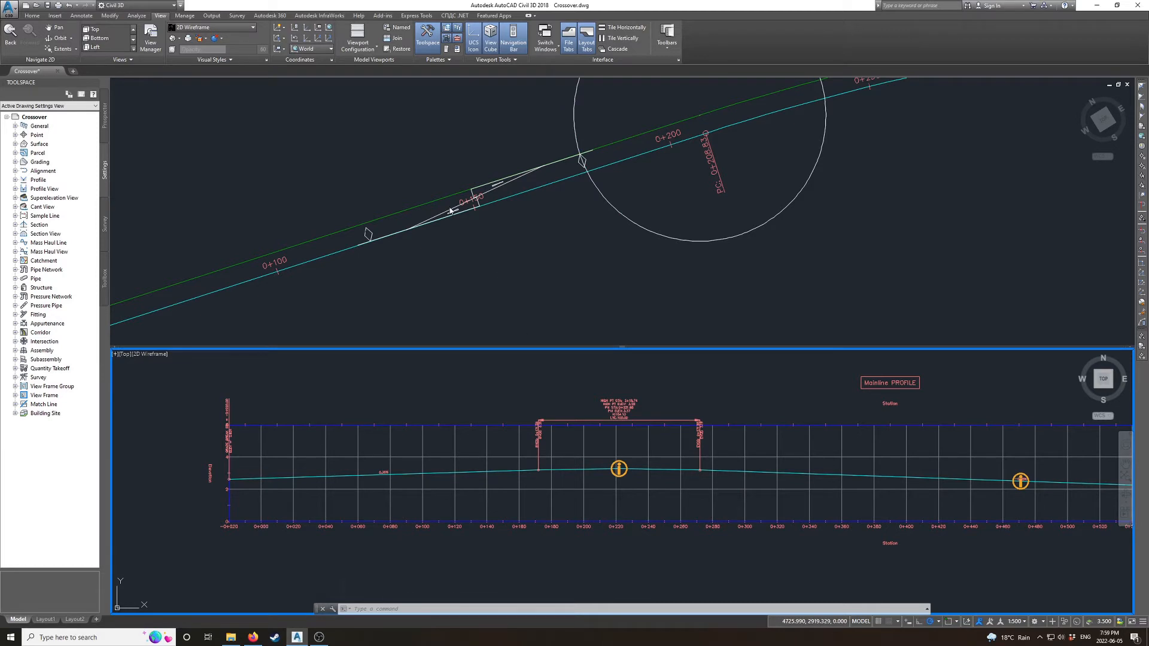
left_click(451, 210)
left_click(438, 479)
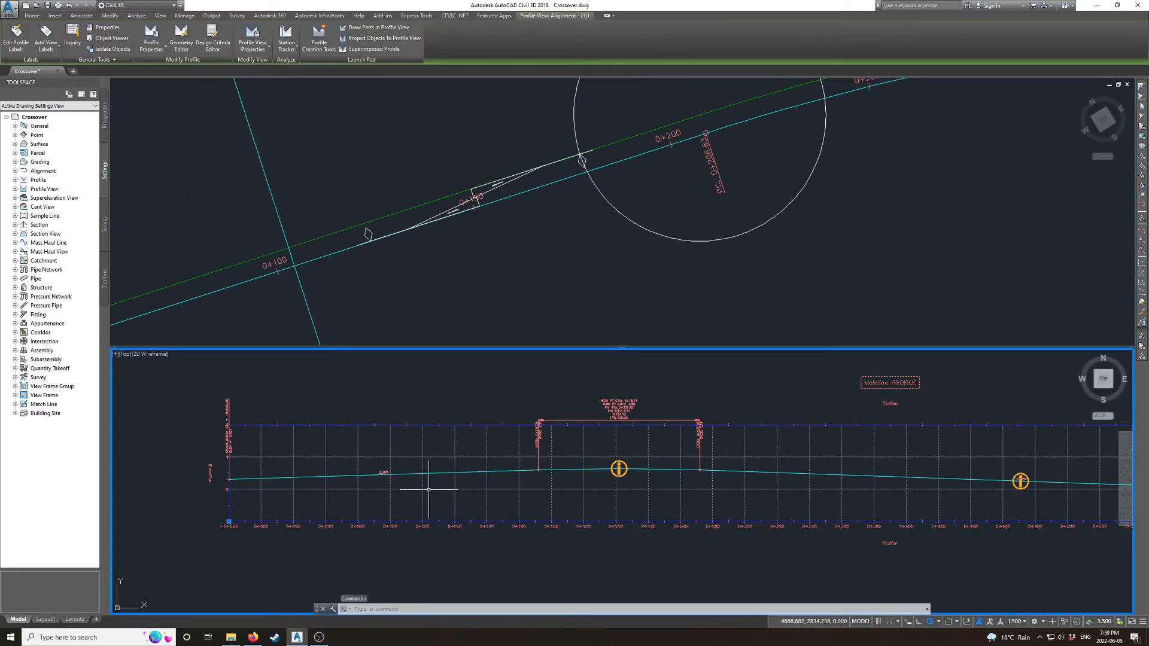
key("Escape")
left_click(369, 234)
left_click(368, 234)
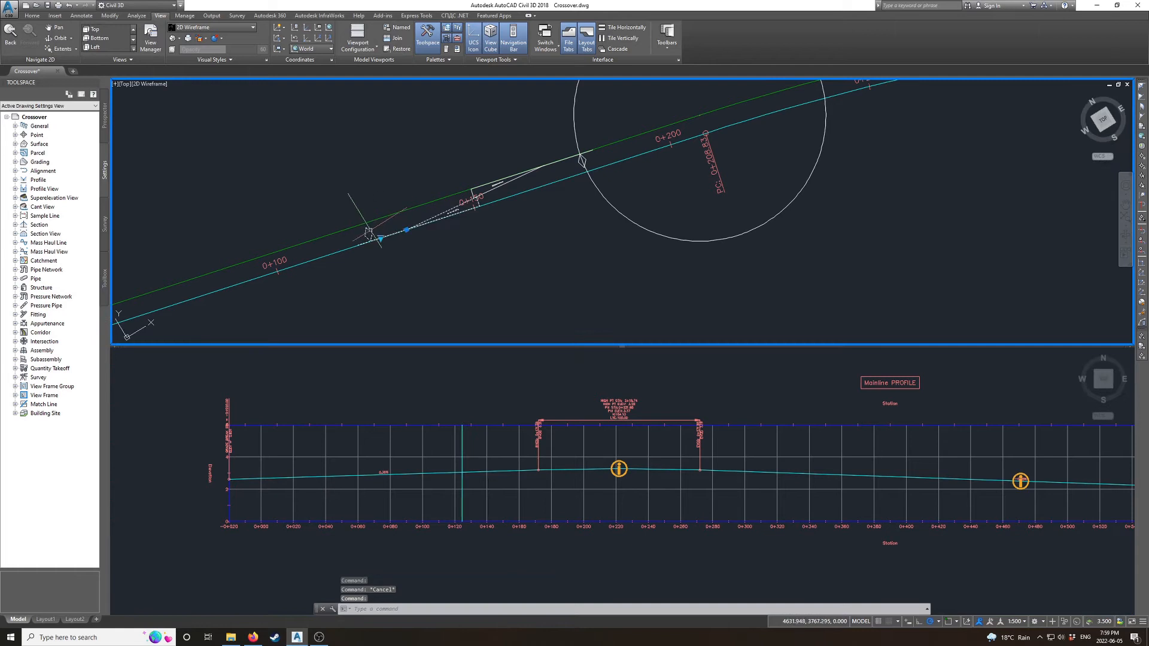
- Label the Mainline alignment with station, offset, northing and easting at the endpoint of the turnout block near 0+100
left_click(352, 249)
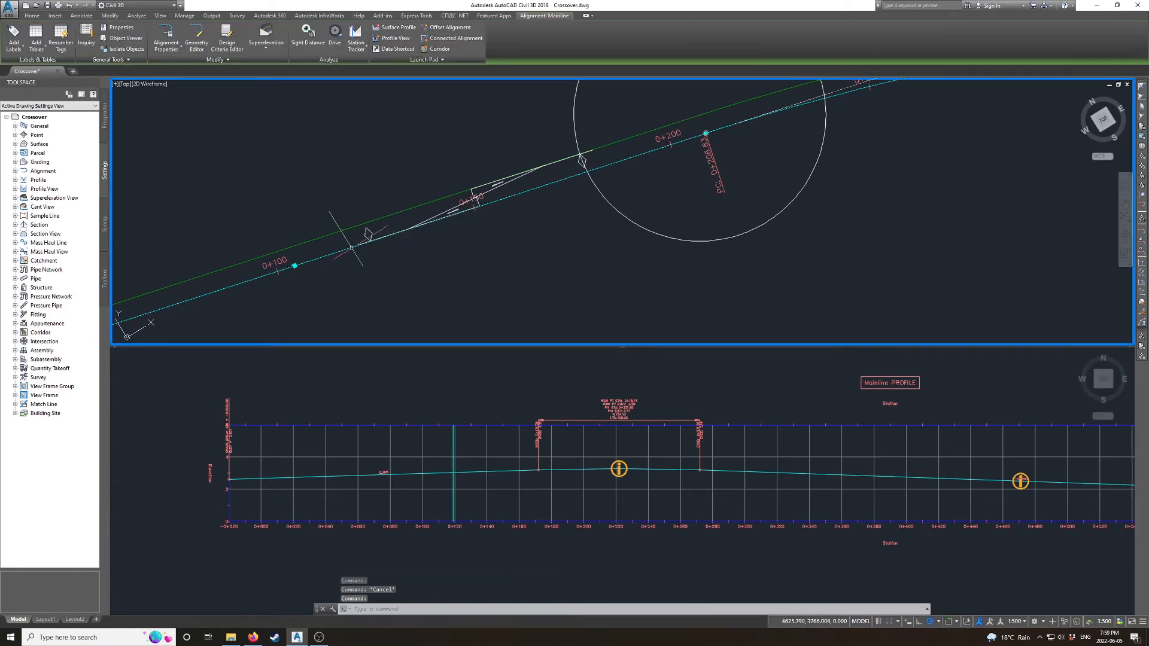
left_click(16, 48)
left_click(53, 99)
right_click(374, 245, "shift")
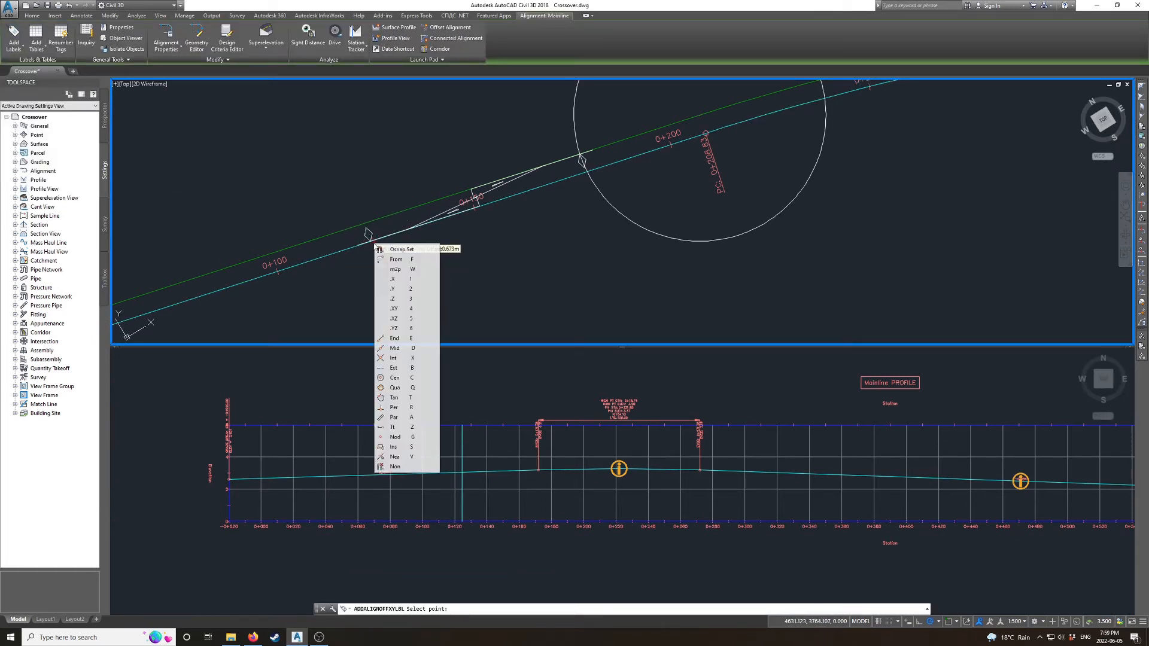
left_click(395, 338)
left_click(371, 240)
key("Escape")
key("Escape")
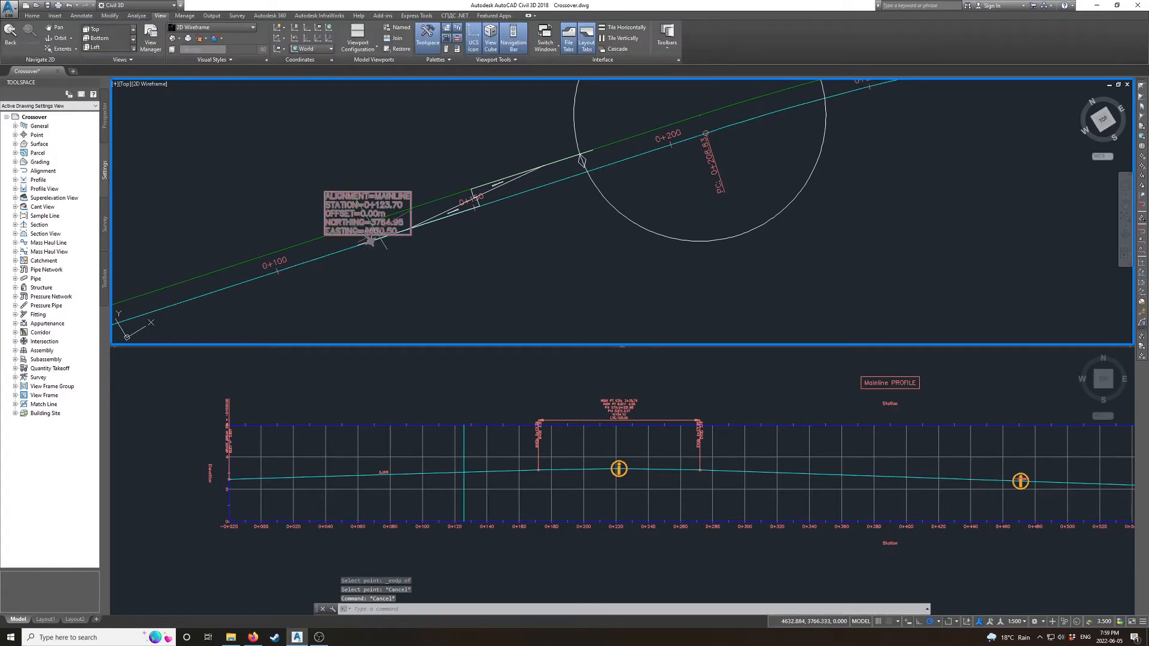
- Add a Station Elevation label to the Mainline profile view at station 123.7, snapping its elevation to the profile line with Nearest
scroll(371, 241, "up", 3)
left_click(420, 456)
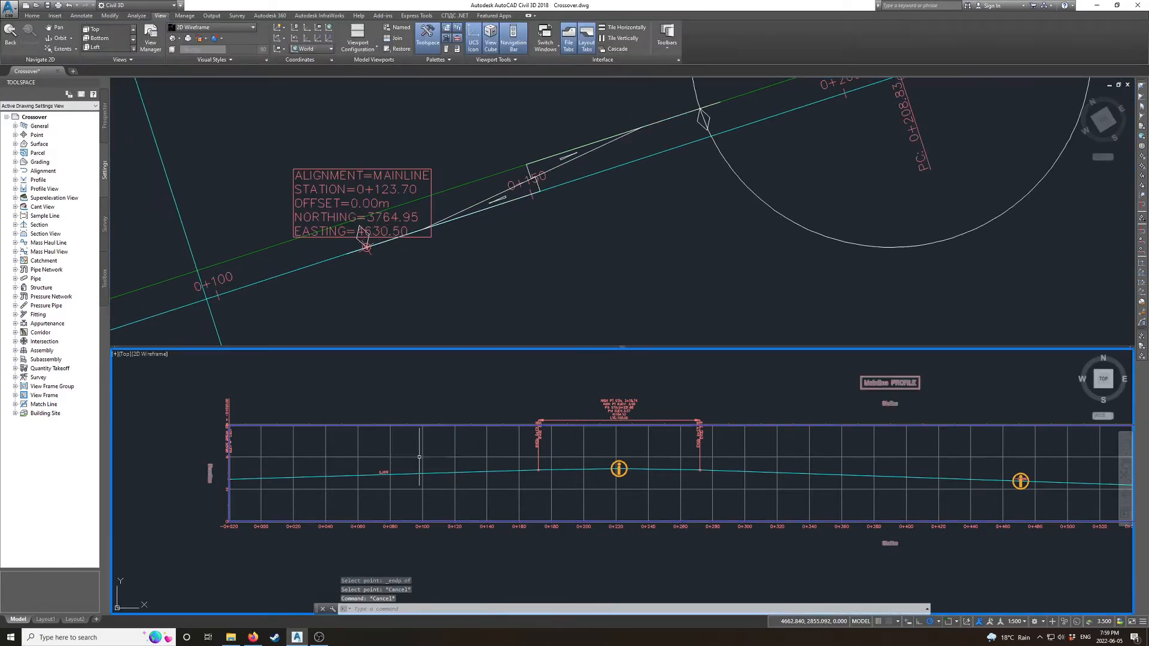
left_click(420, 457)
left_click(52, 55)
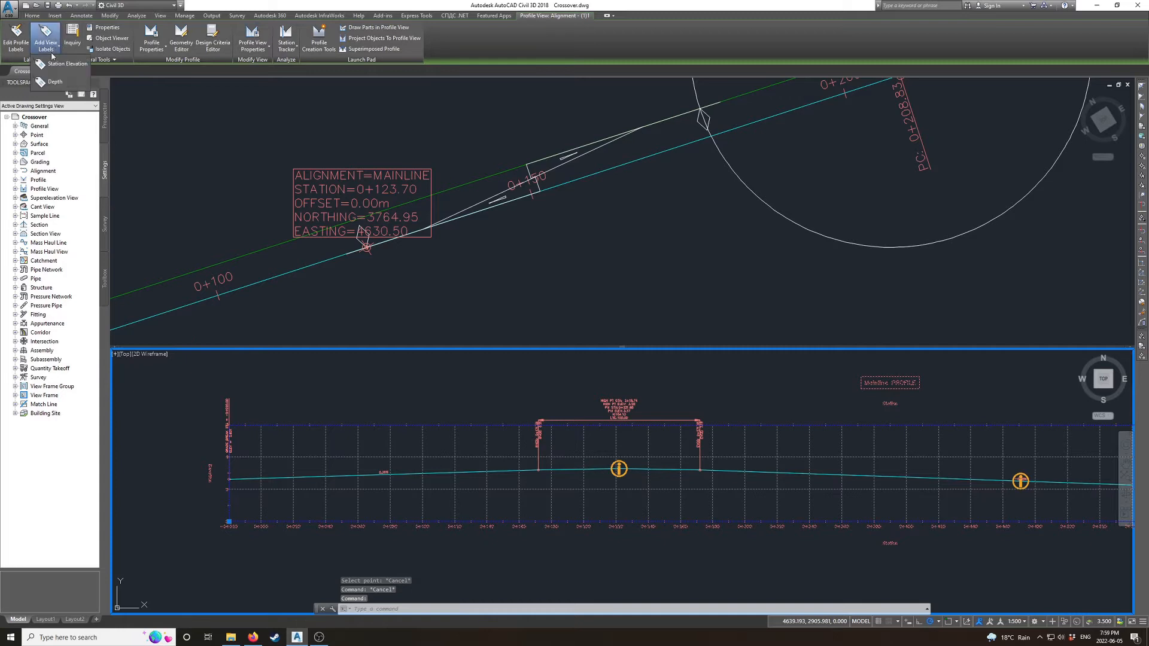
left_click(56, 65)
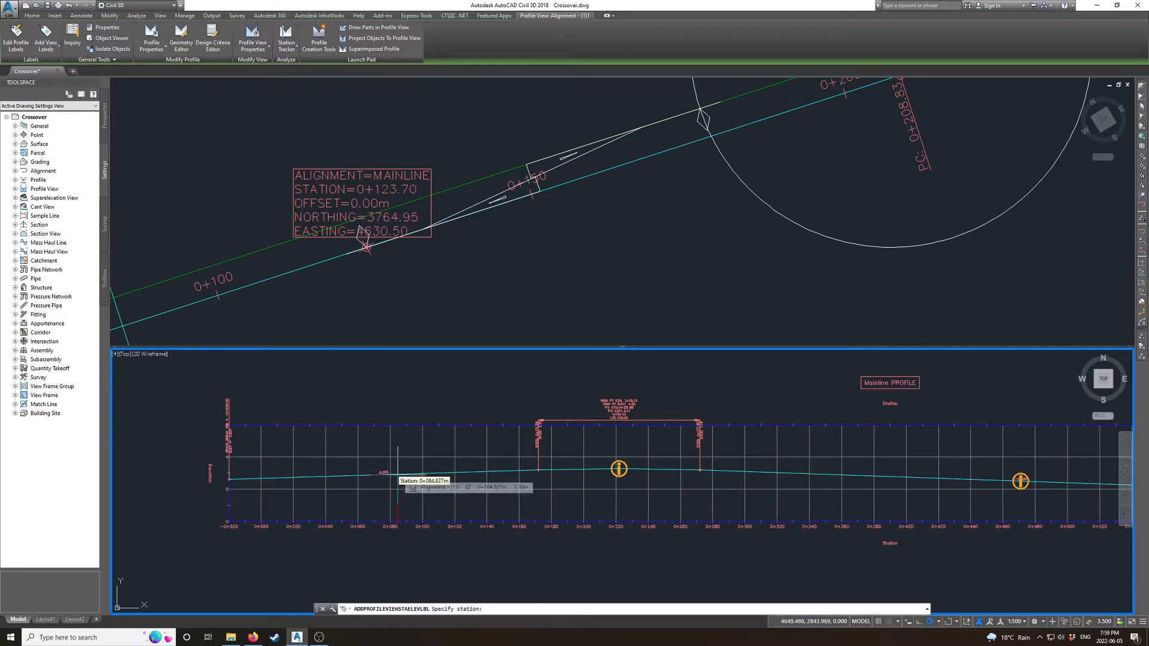
type("123.7")
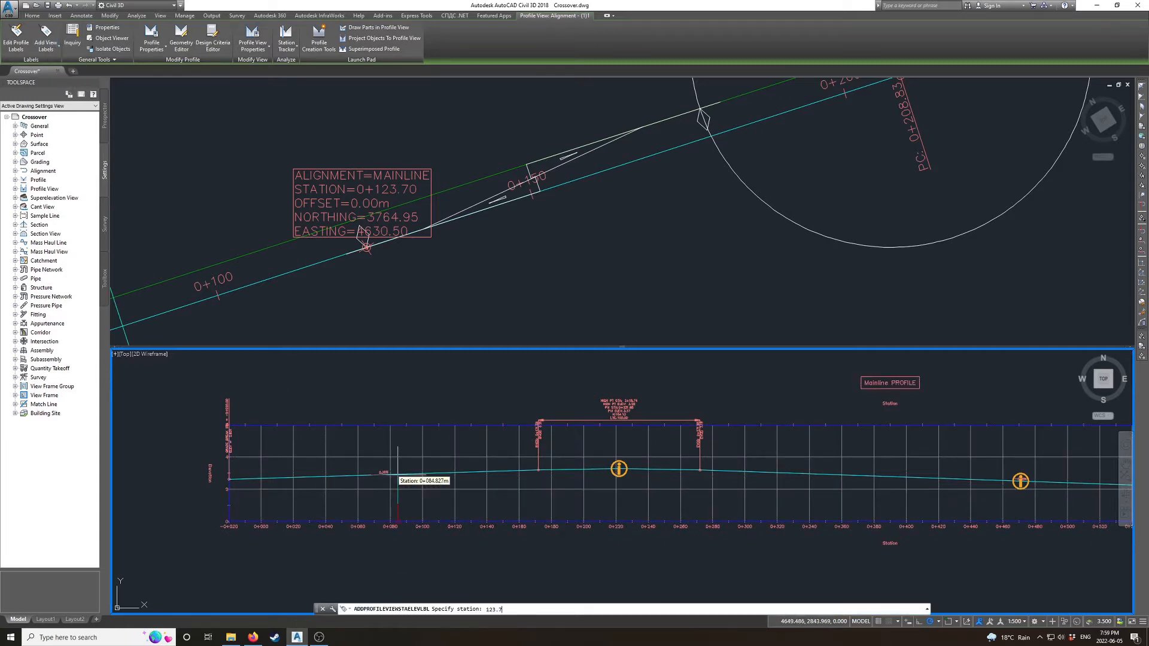
key("Return")
scroll(398, 477, "up", 5)
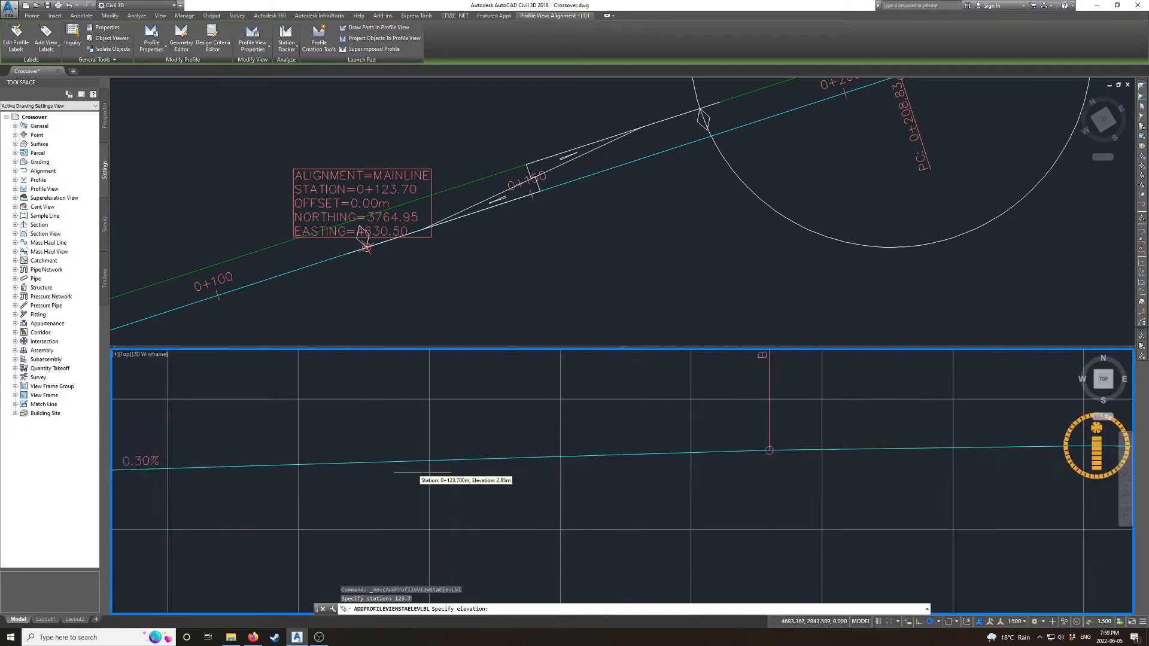
right_click(472, 444, "shift")
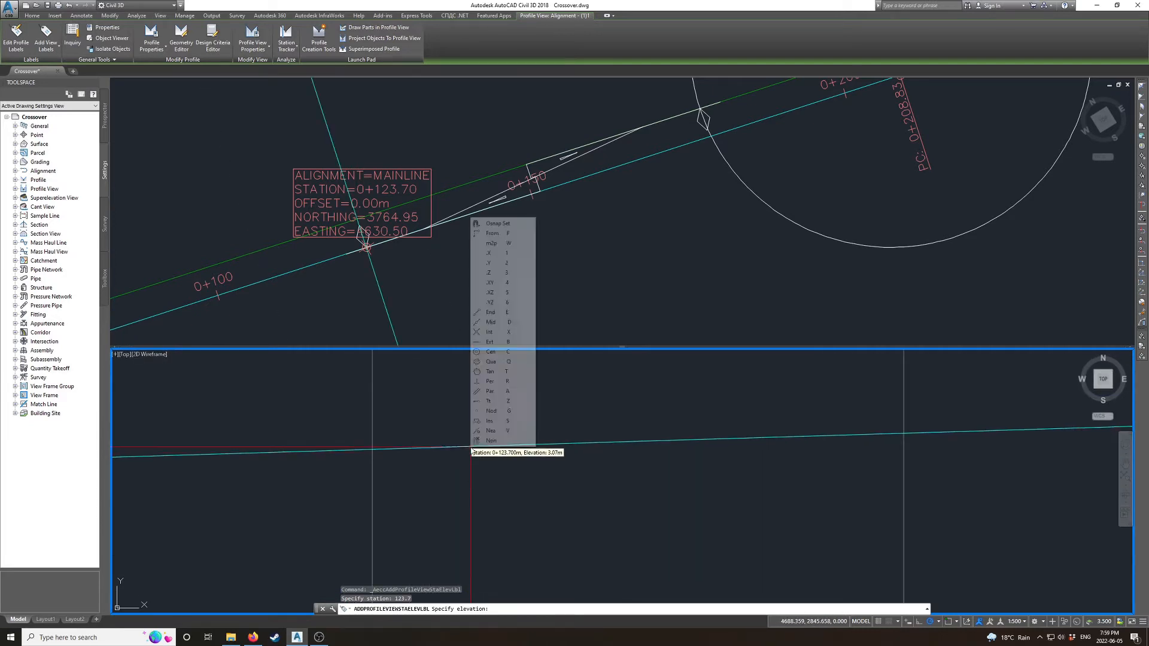
left_click(491, 444)
left_click(475, 444)
scroll(477, 444, "down", 5)
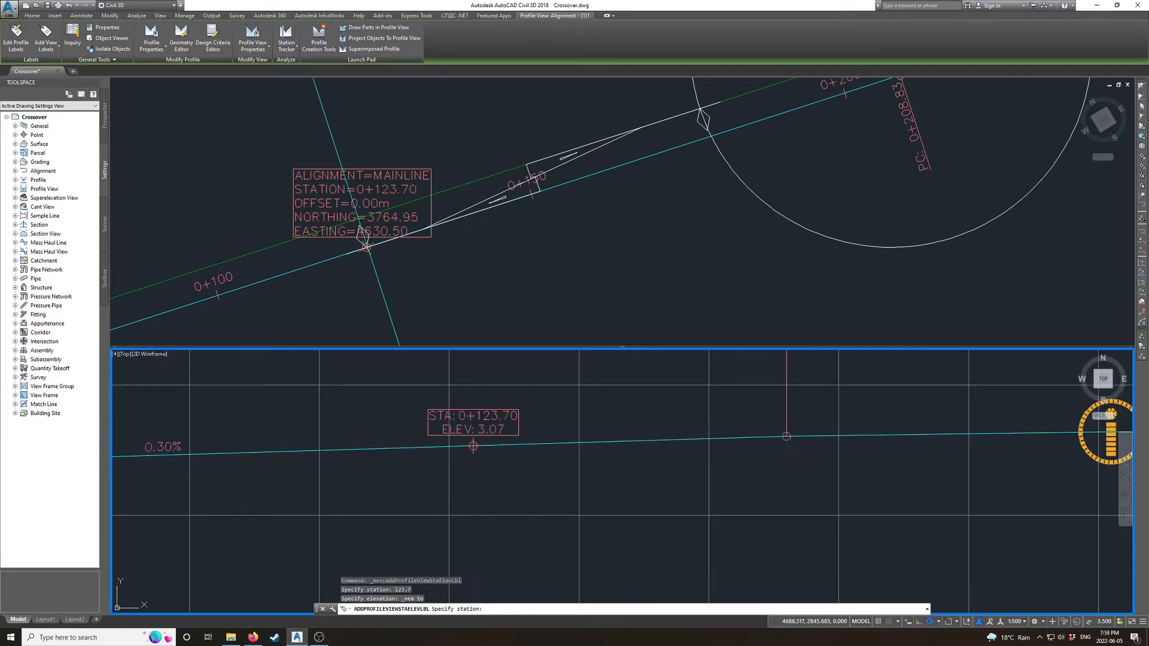
key("Escape")
- Copy the labelled turnout block from its endpoint at station 0+123.70 to the insertion point of the station elevation label on the profile
left_click(467, 209)
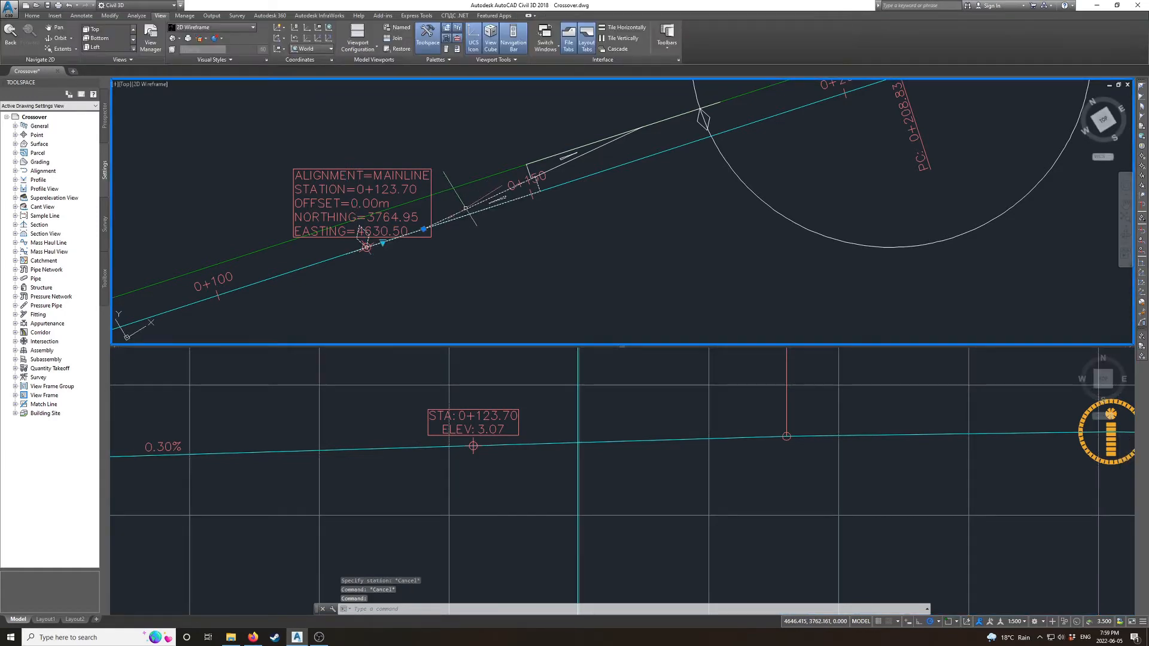
left_click(430, 222)
type("co")
key("Return")
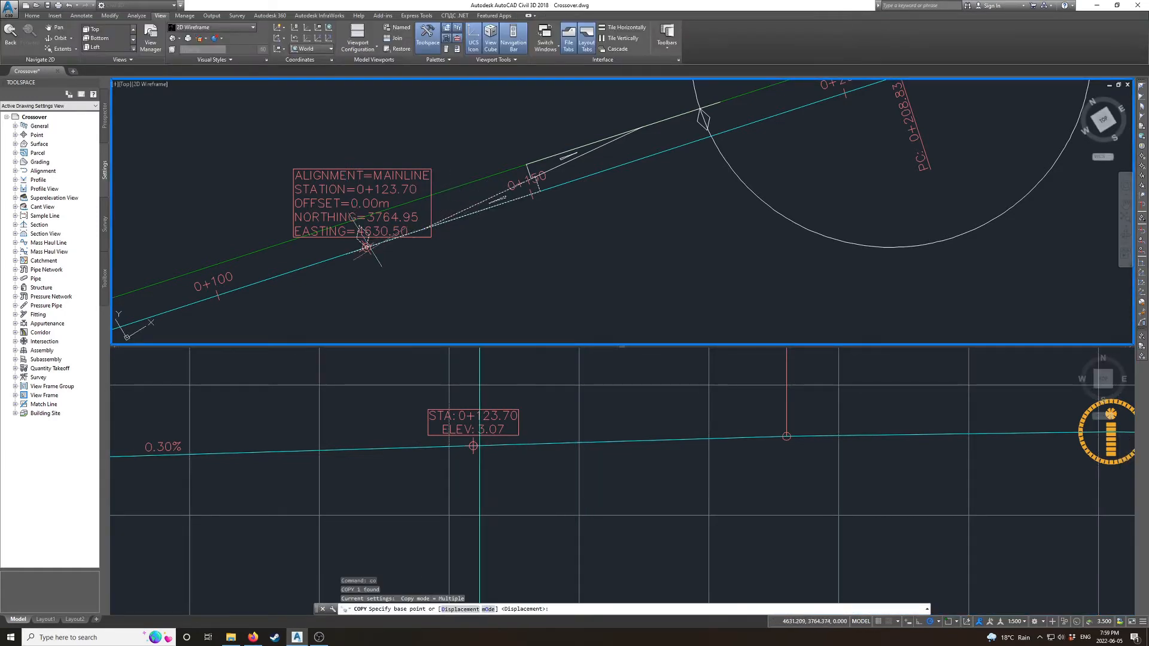
right_click(362, 240, "shift")
left_click(388, 347)
scroll(366, 251, "up", 2)
scroll(366, 253, "up", 2)
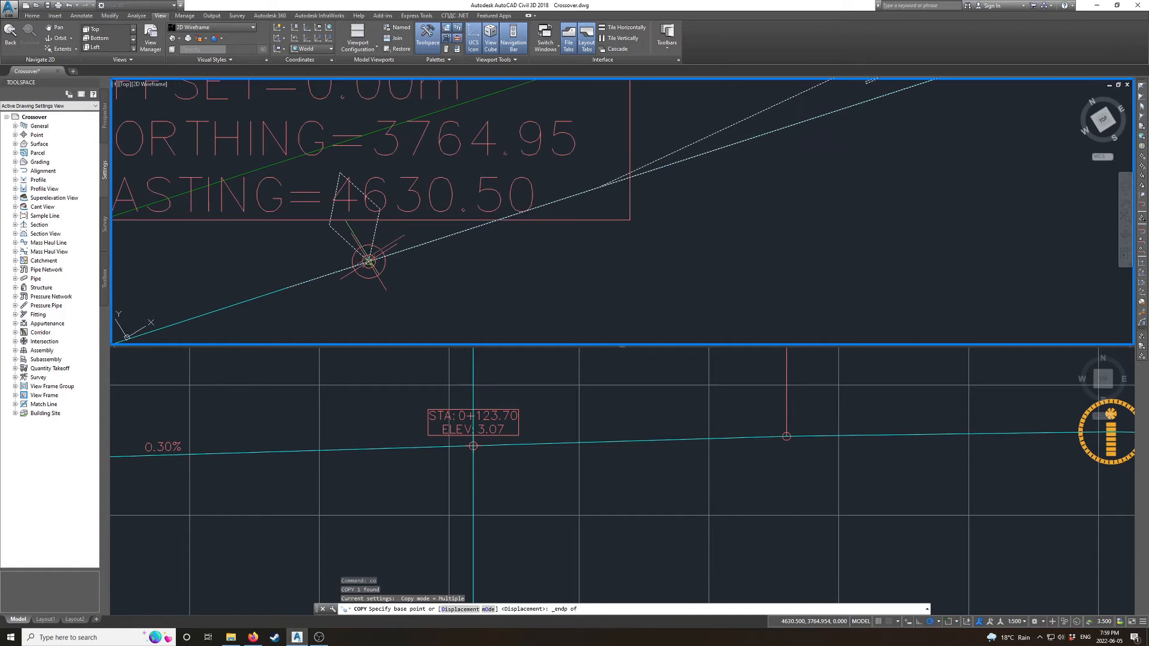
left_click(368, 258)
left_click(490, 461)
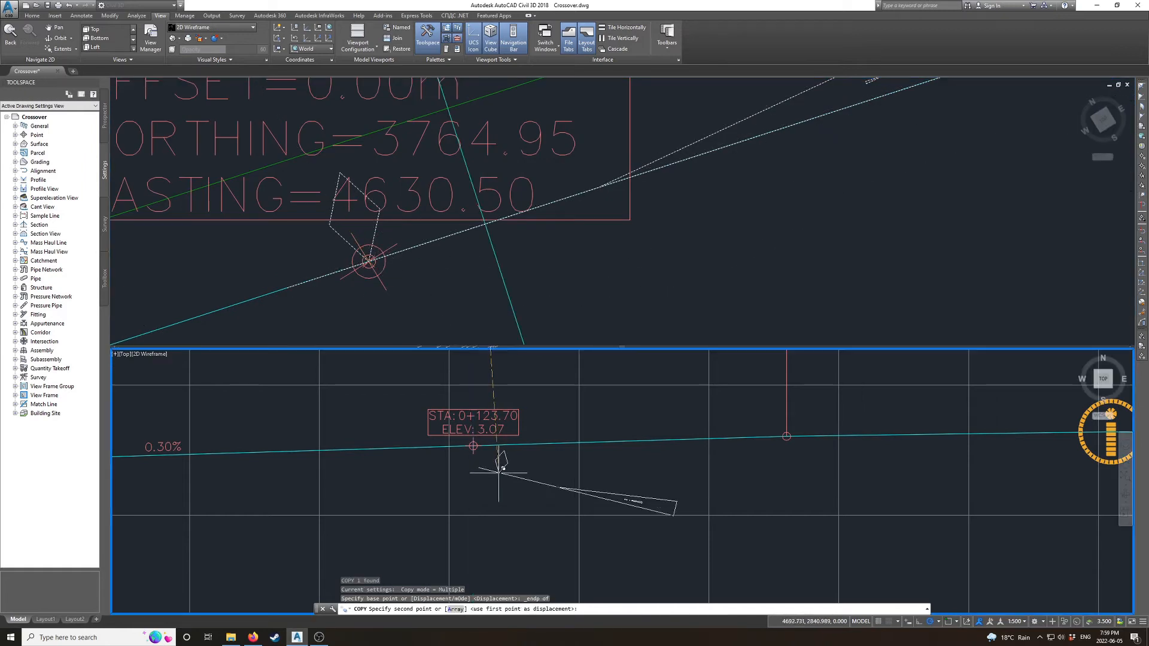
right_click(475, 447, "shift")
key("e")
right_click(477, 448, "shift")
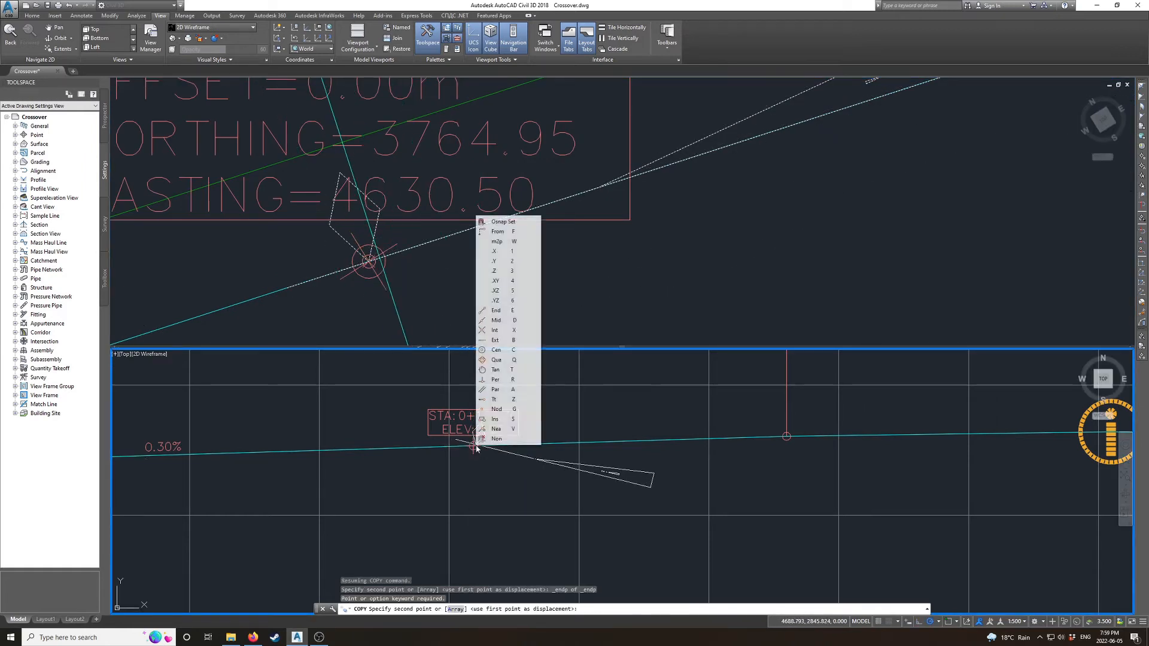
key("s")
left_click(473, 446)
key("Escape")
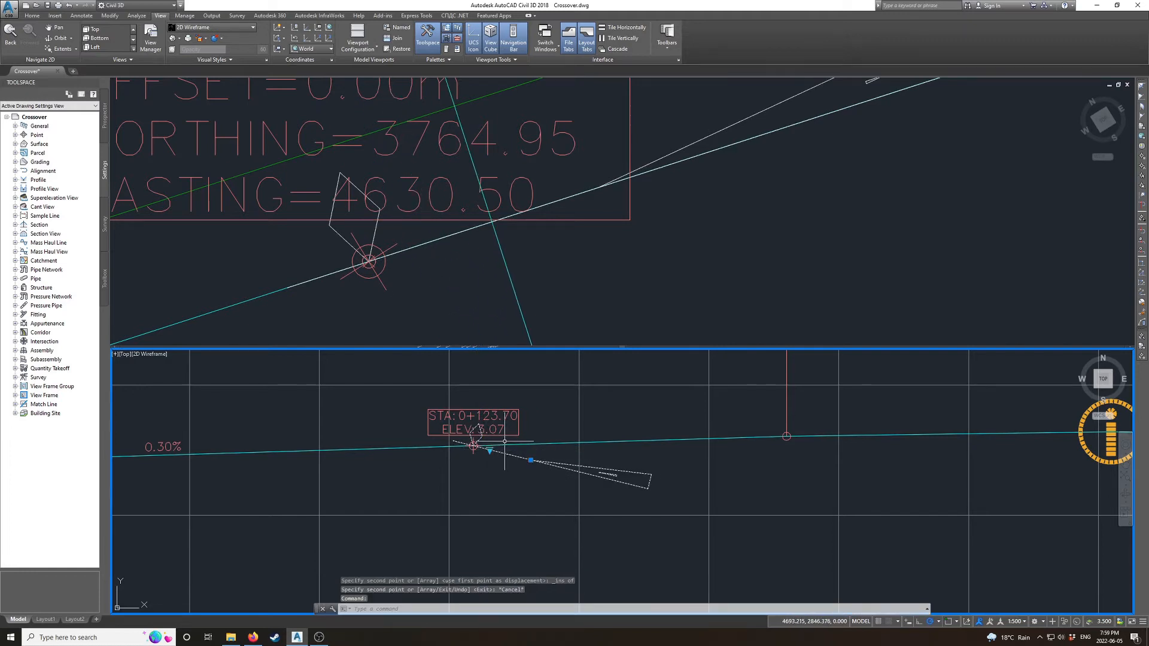
- Rotate the copied turnout block about its endpoint at station 0+123.70, using its axis as reference, to align with the Mainline profile line using Nearest
left_click(521, 458)
type("ro")
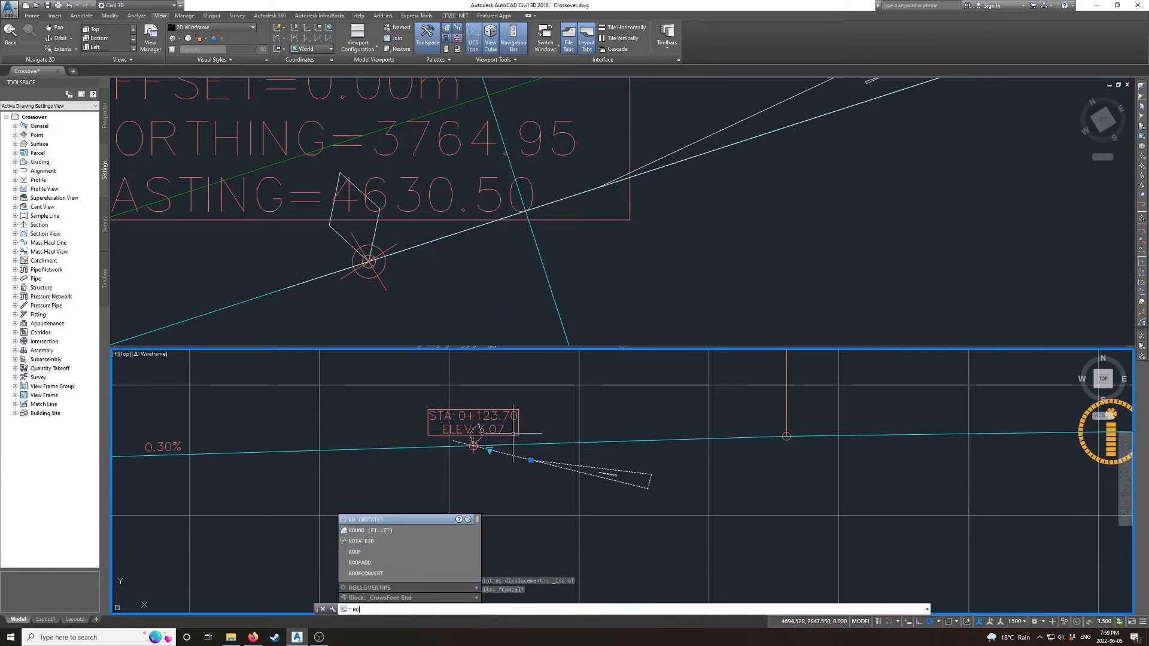
key("Return")
right_click(473, 448, "shift")
key("e")
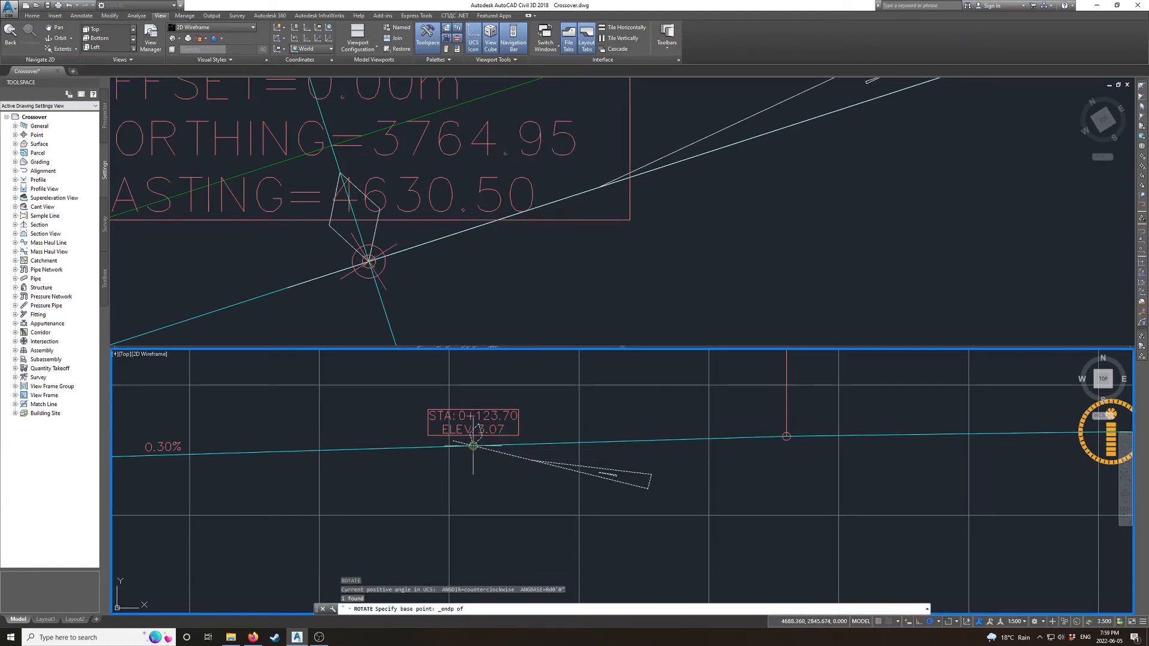
left_click(473, 445)
type("r")
key("Return")
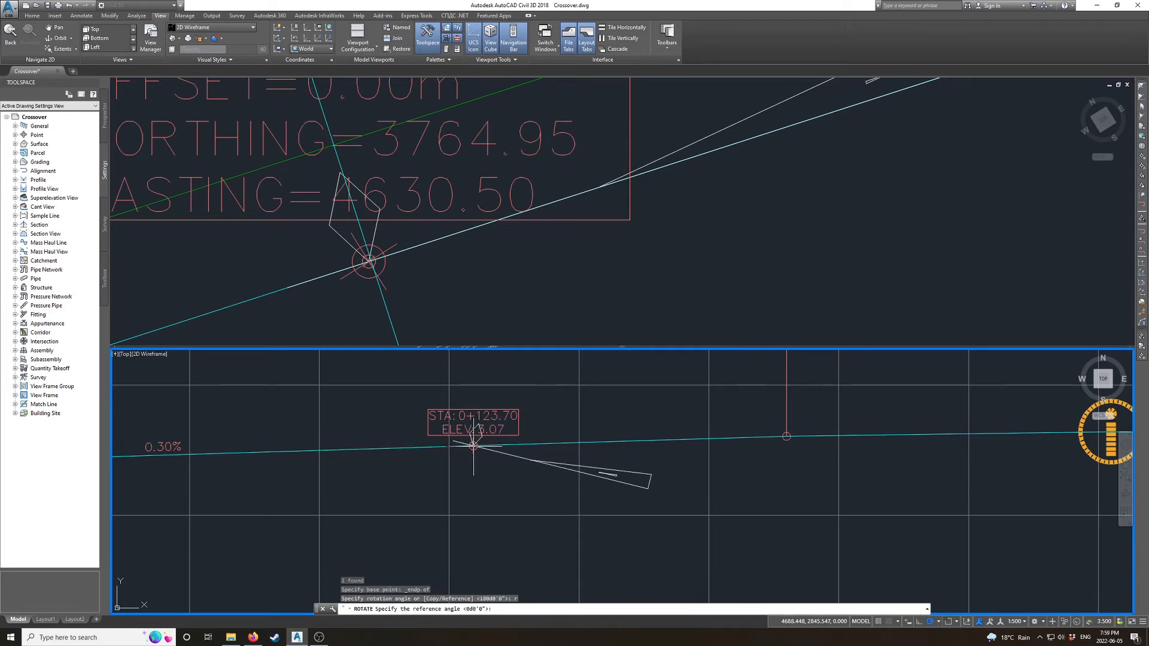
right_click(473, 446, "shift")
key("e")
left_click(473, 445)
right_click(660, 482, "shift")
key("e")
left_click(660, 481)
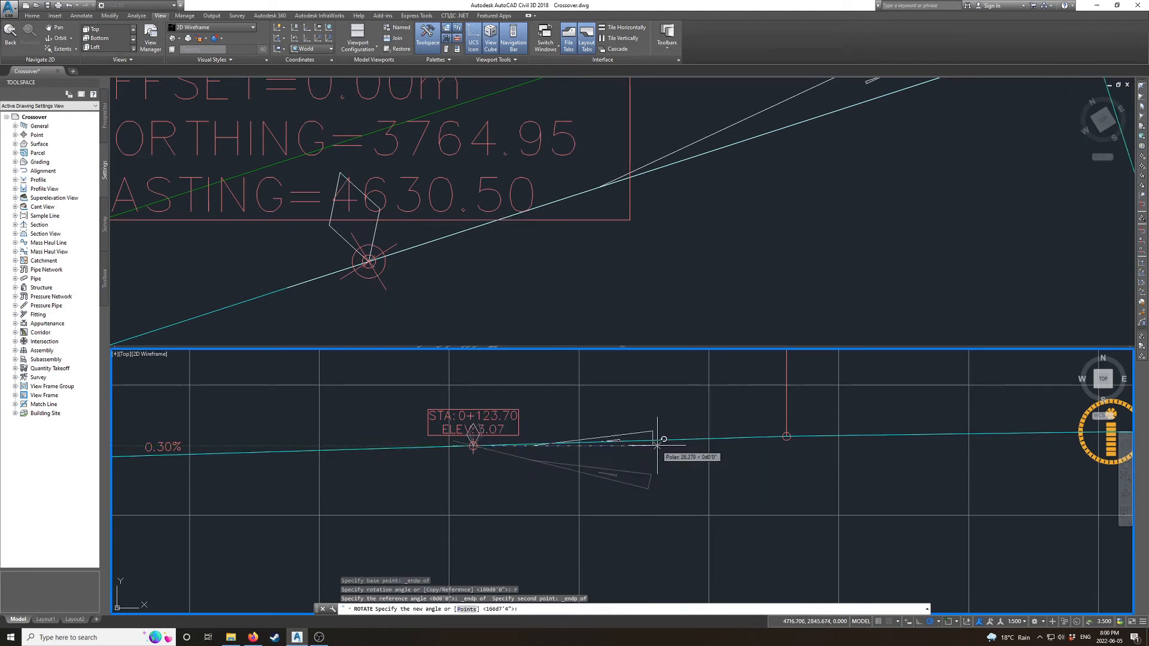
right_click(657, 440, "shift")
key("r")
left_click(653, 440)
- Compare the turnouts' extents in plan with the Mainline profile and its vertical curve using the station tracker
scroll(669, 437, "down", 2)
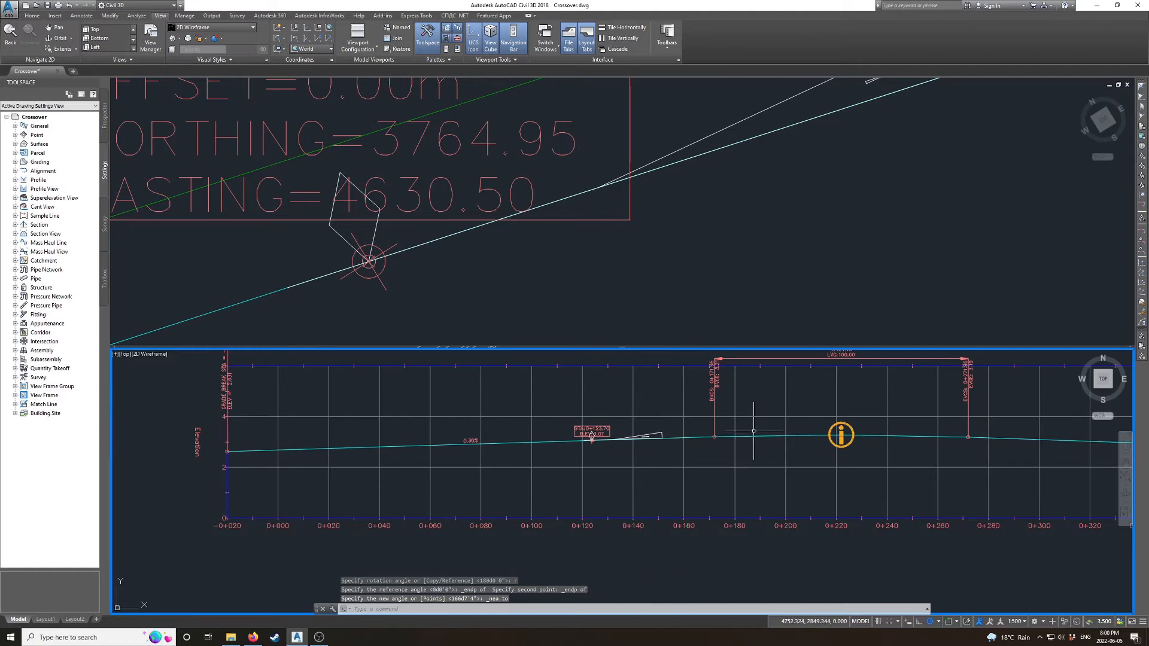
scroll(753, 431, "up", 2)
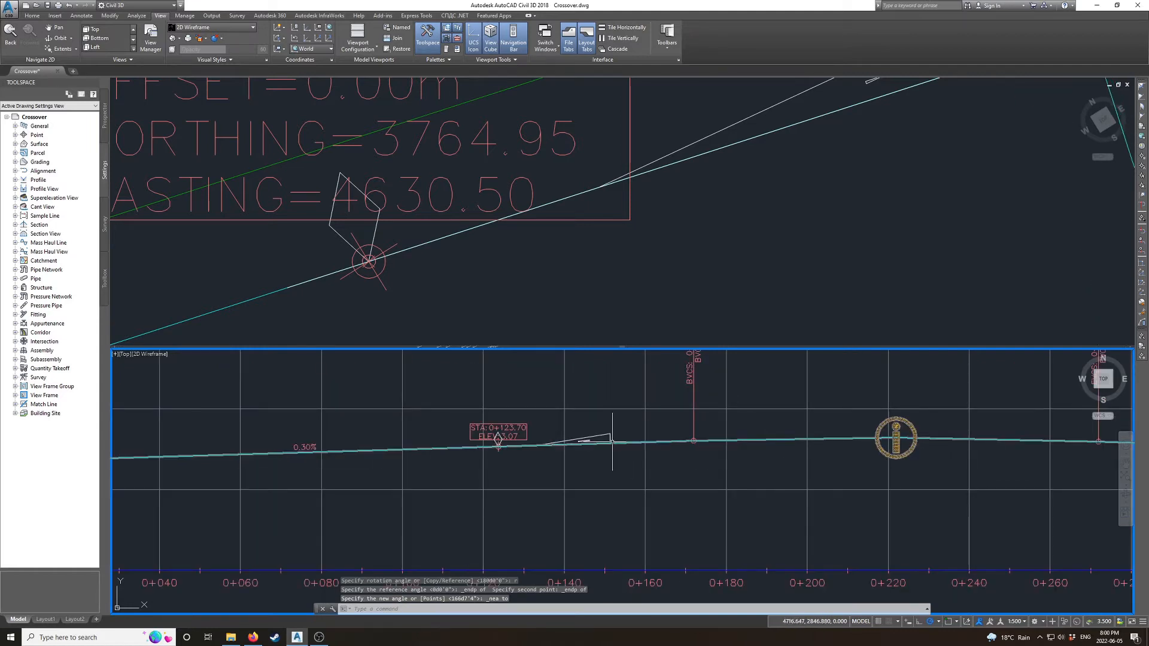
scroll(588, 442, "down", 2)
scroll(589, 442, "down", 2)
left_click(864, 125)
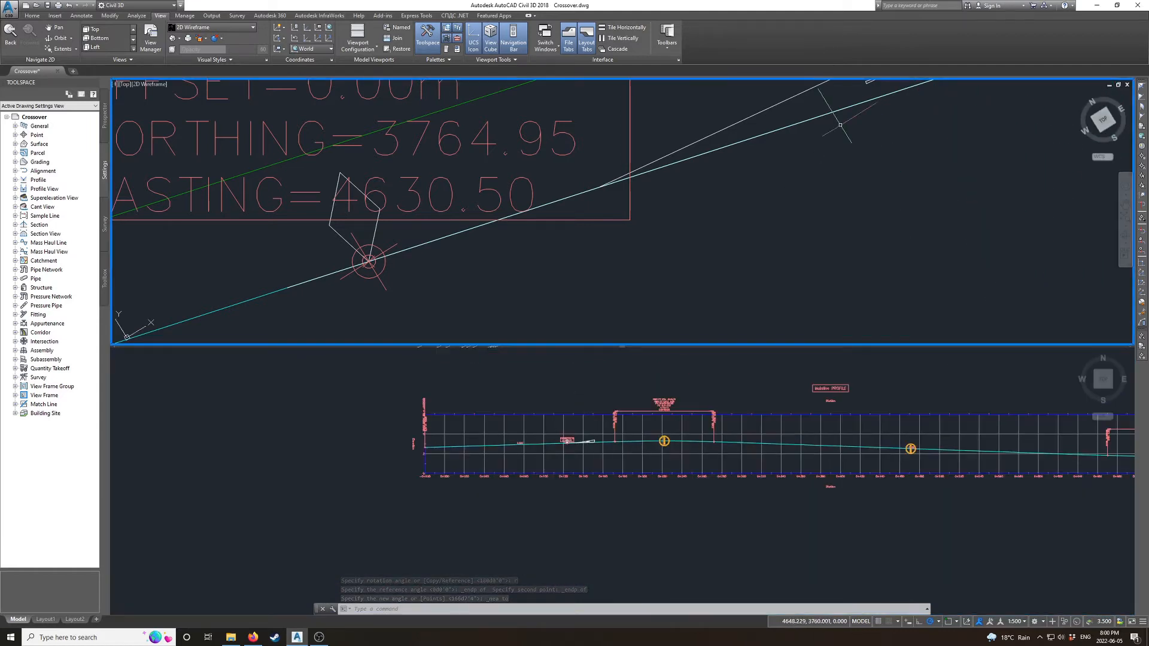
scroll(863, 124, "down", 5)
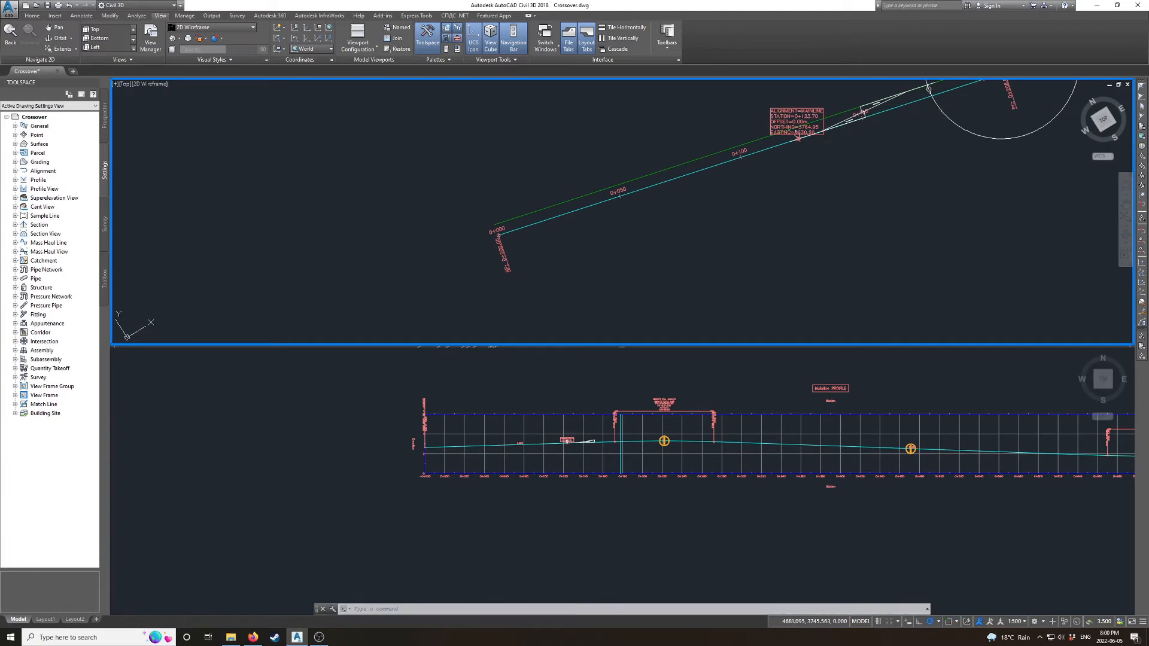
middle_click_drag(934, 113, 813, 224)
scroll(806, 213, "up", 4)
key("Escape")
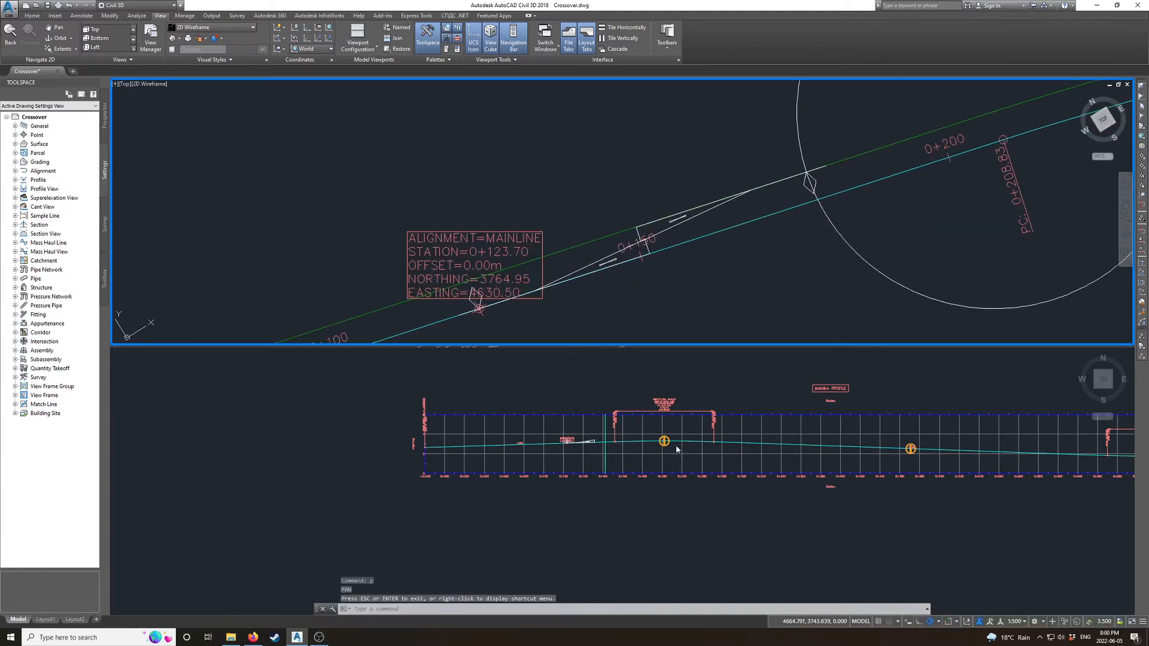
left_click(617, 433)
scroll(617, 432, "up", 3)
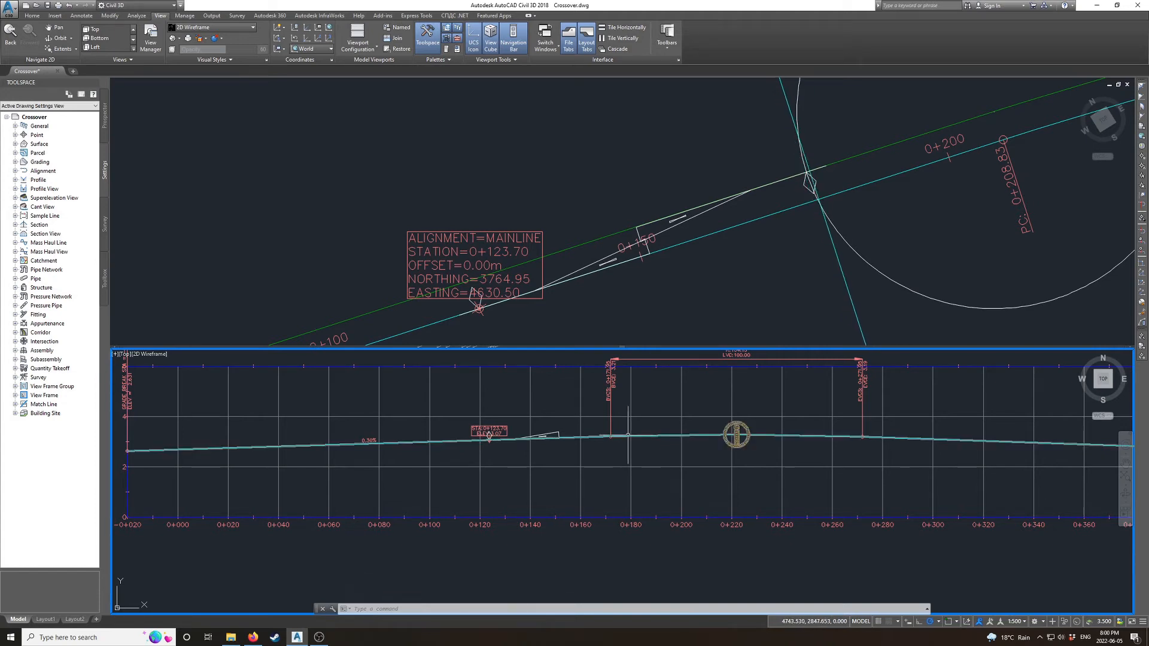
left_click(637, 242)
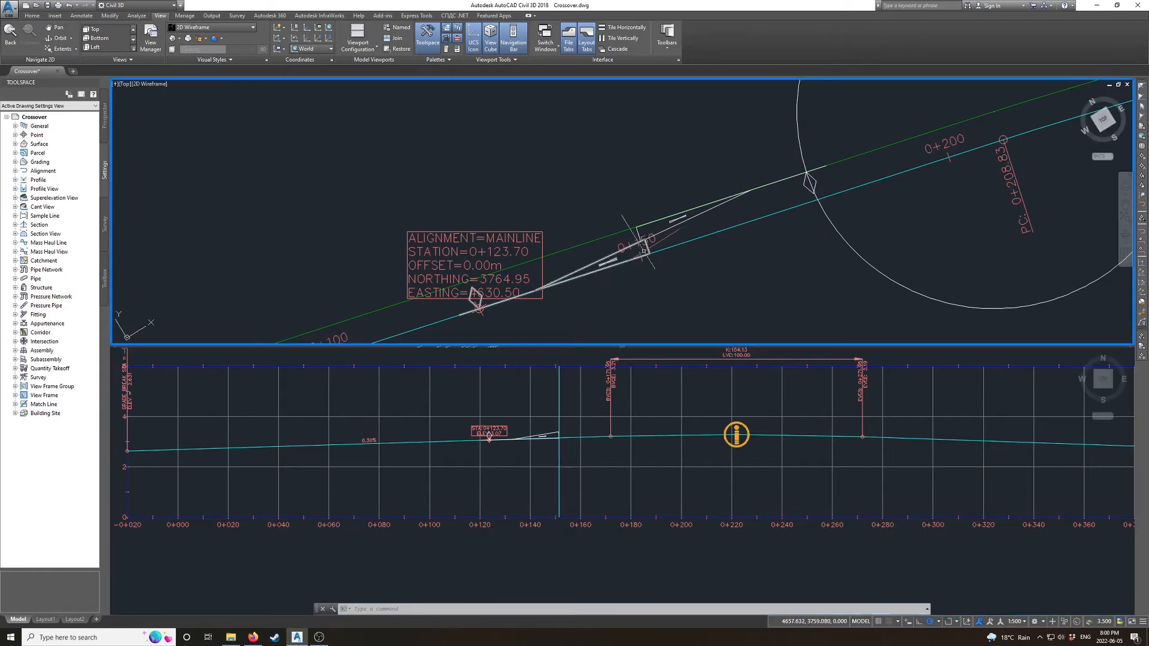
left_click(597, 461)
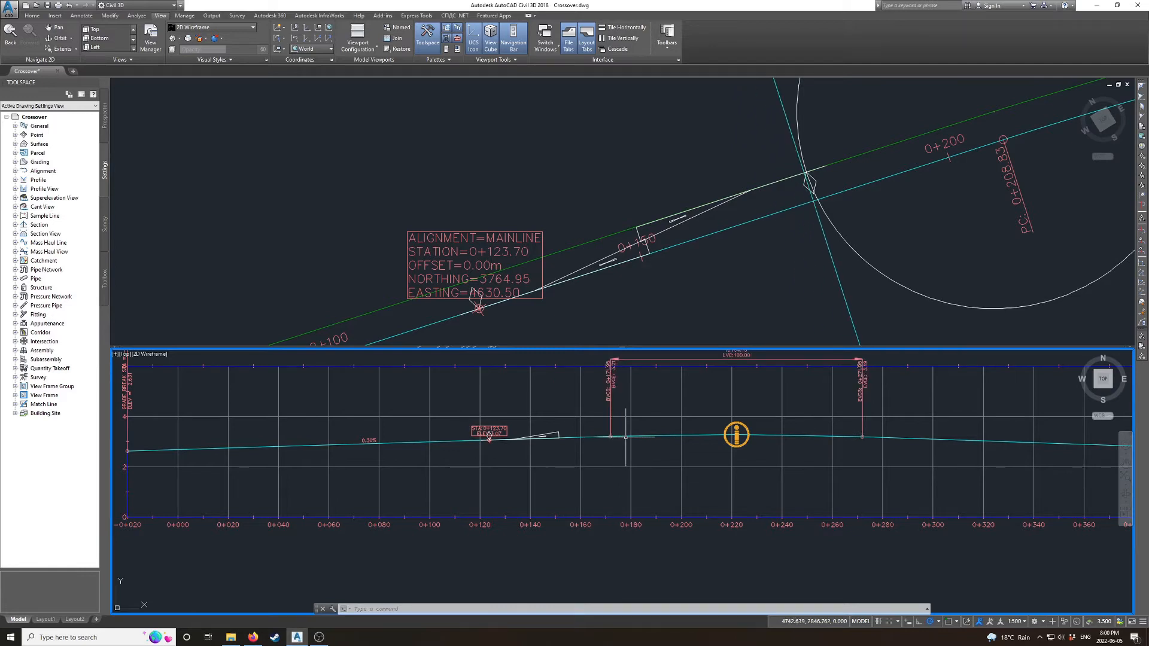
left_click(723, 261)
left_click(705, 440)
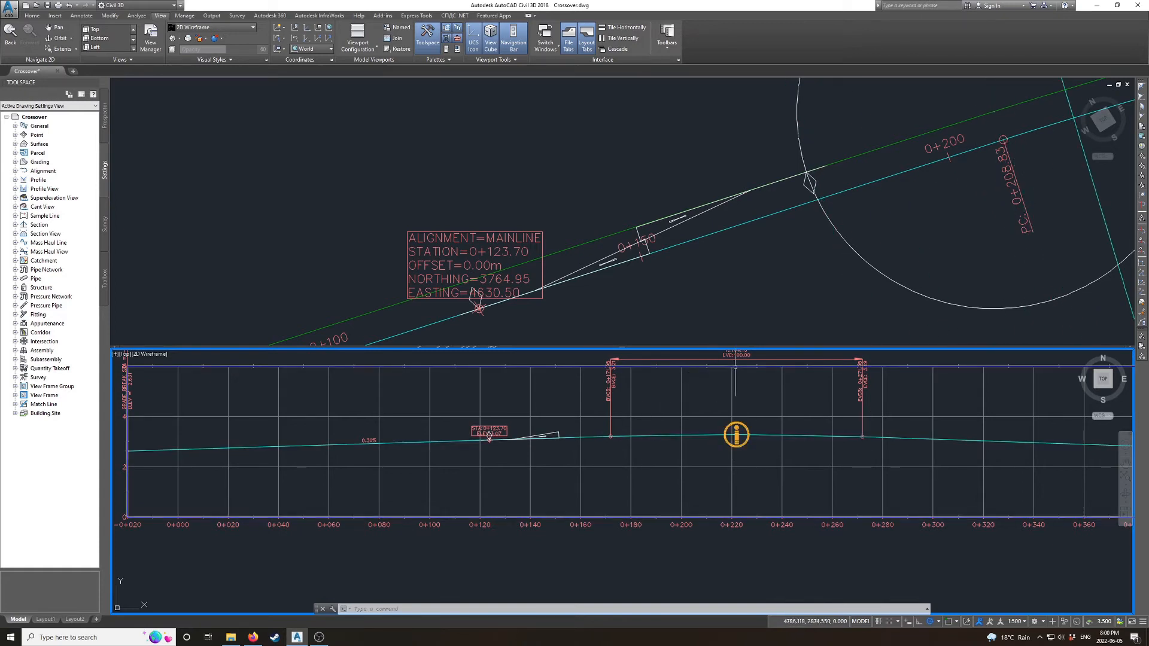
type("pan")
key("Return")
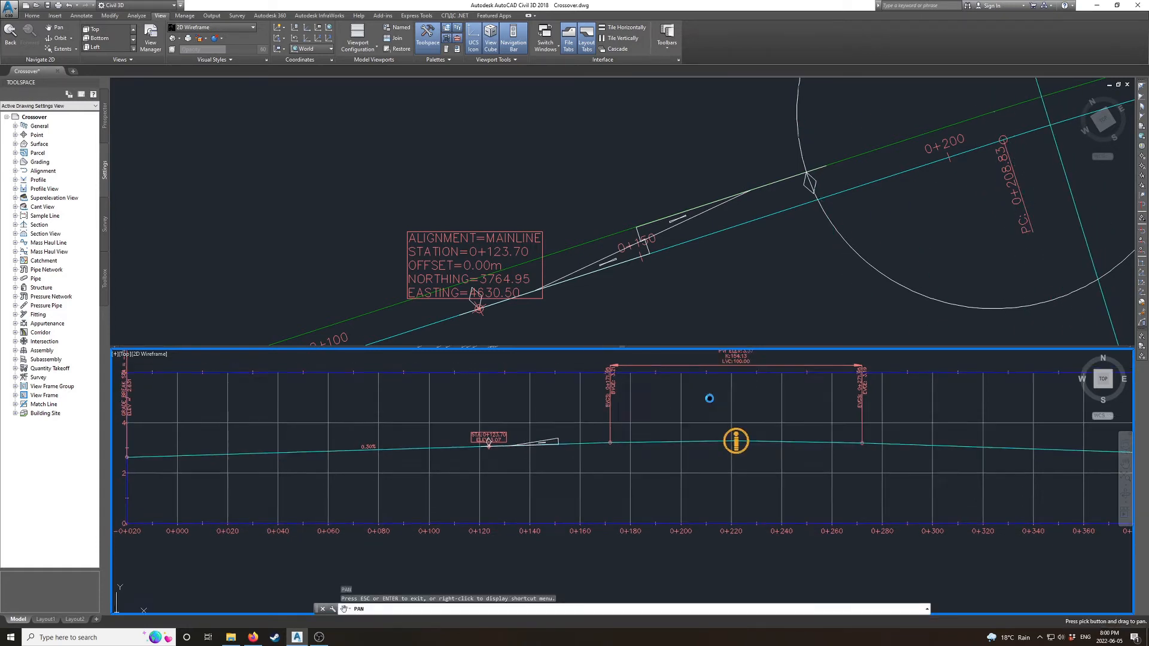
left_click_drag(708, 397, 708, 416)
key("Escape")
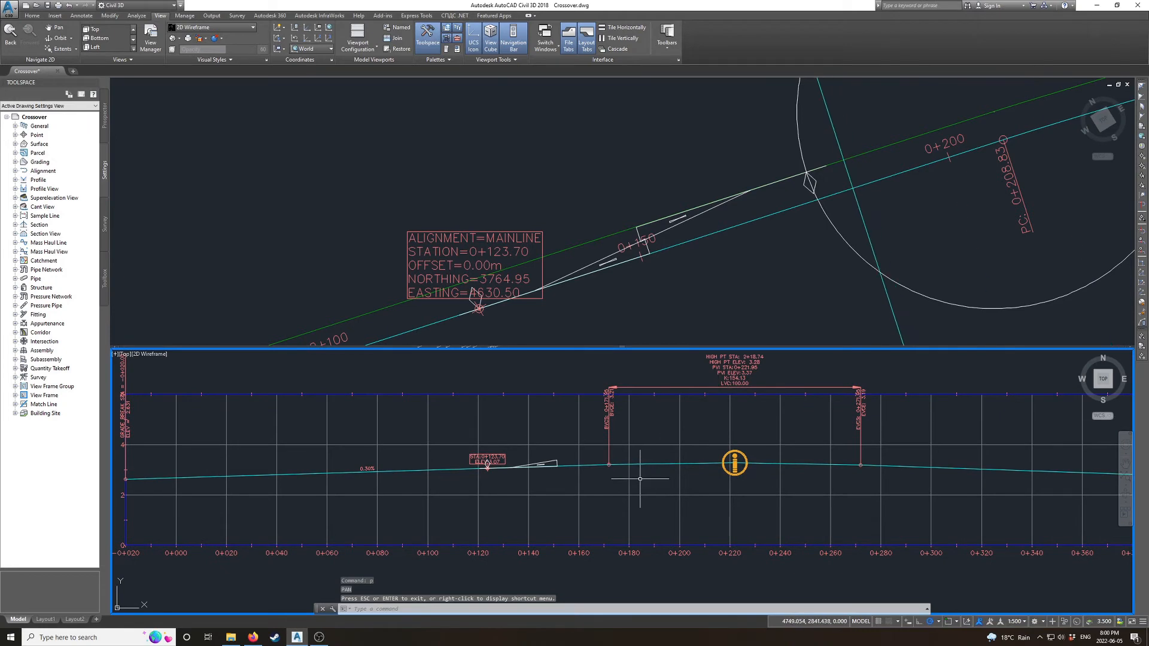
- Create a profile view of the Siding alignment in the Major Grids style, placed below the Mainline profile view
scroll(634, 476, "down", 6)
scroll(645, 520, "up", 2)
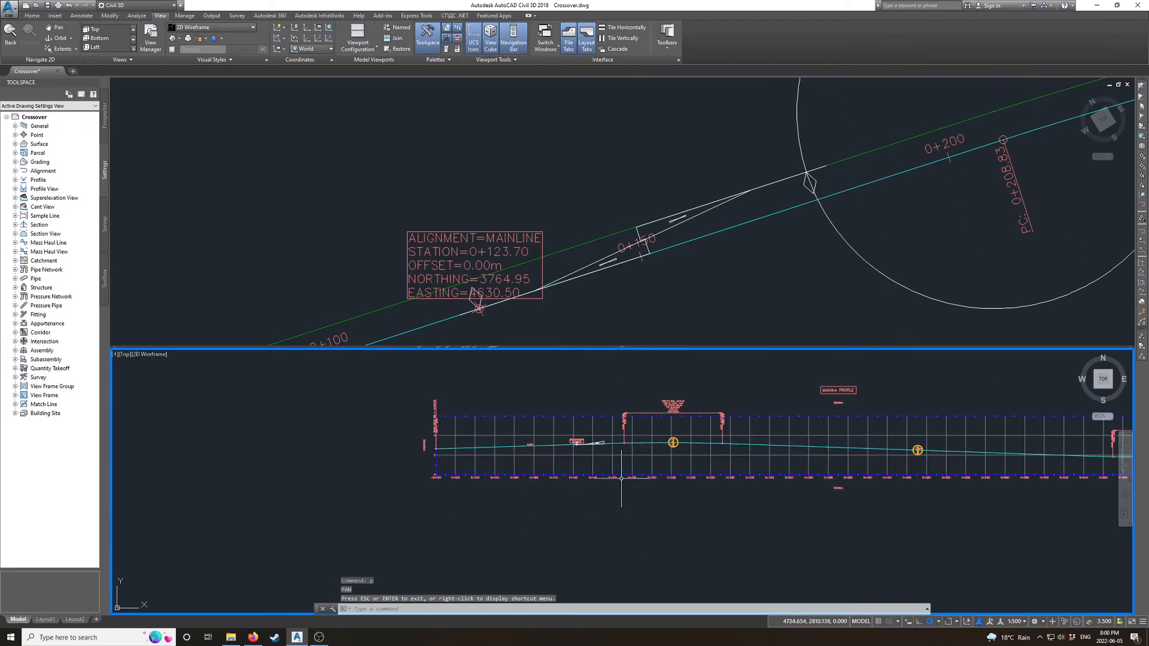
left_click(33, 16)
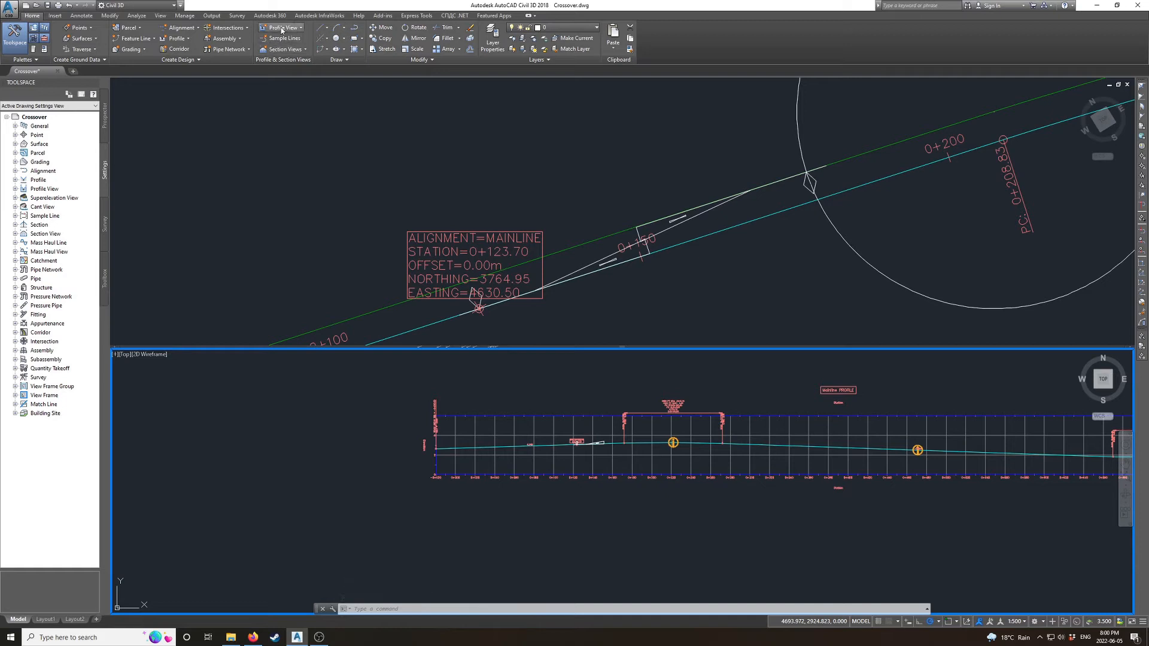
left_click(281, 29)
left_click(287, 38)
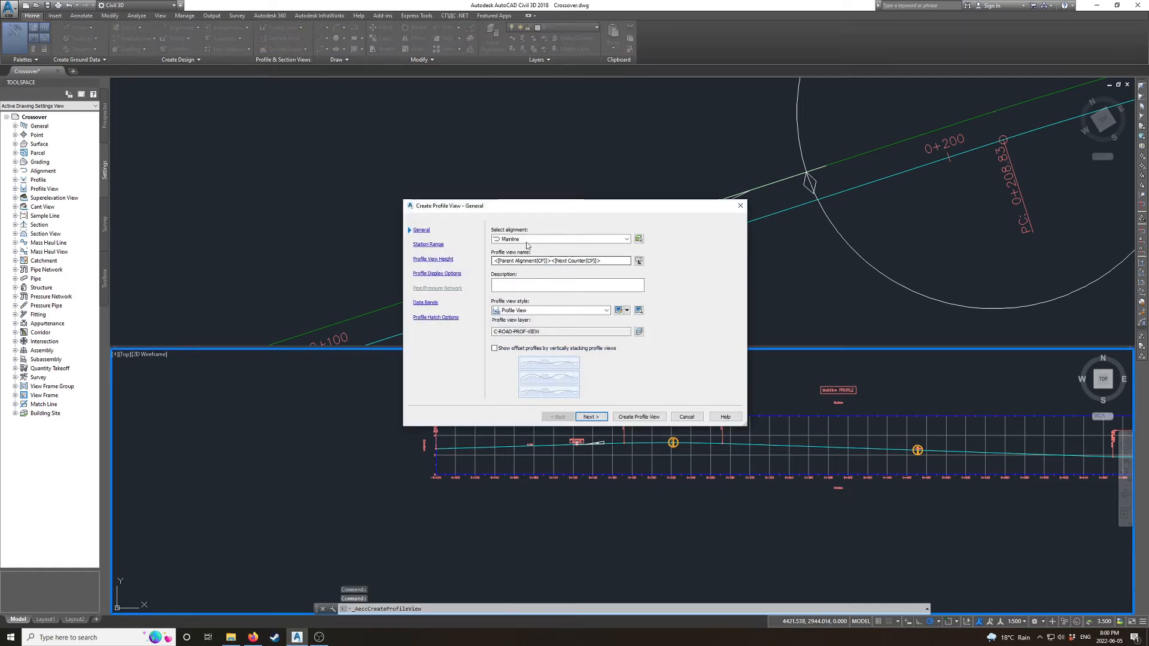
left_click(527, 241)
left_click(517, 258)
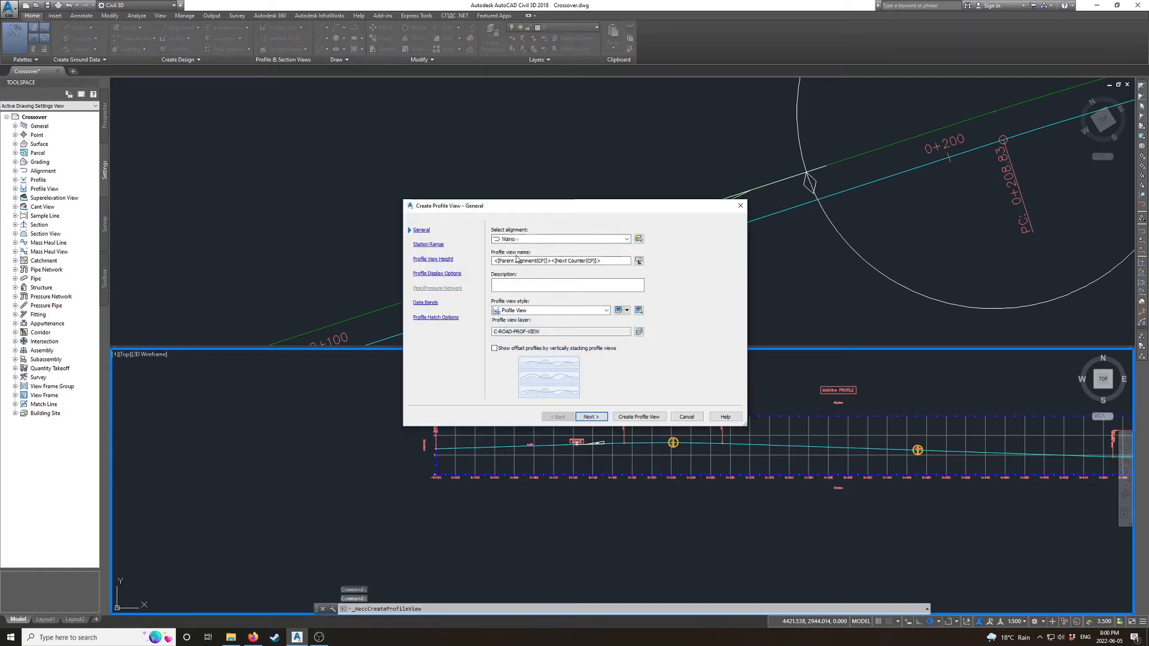
left_click(536, 310)
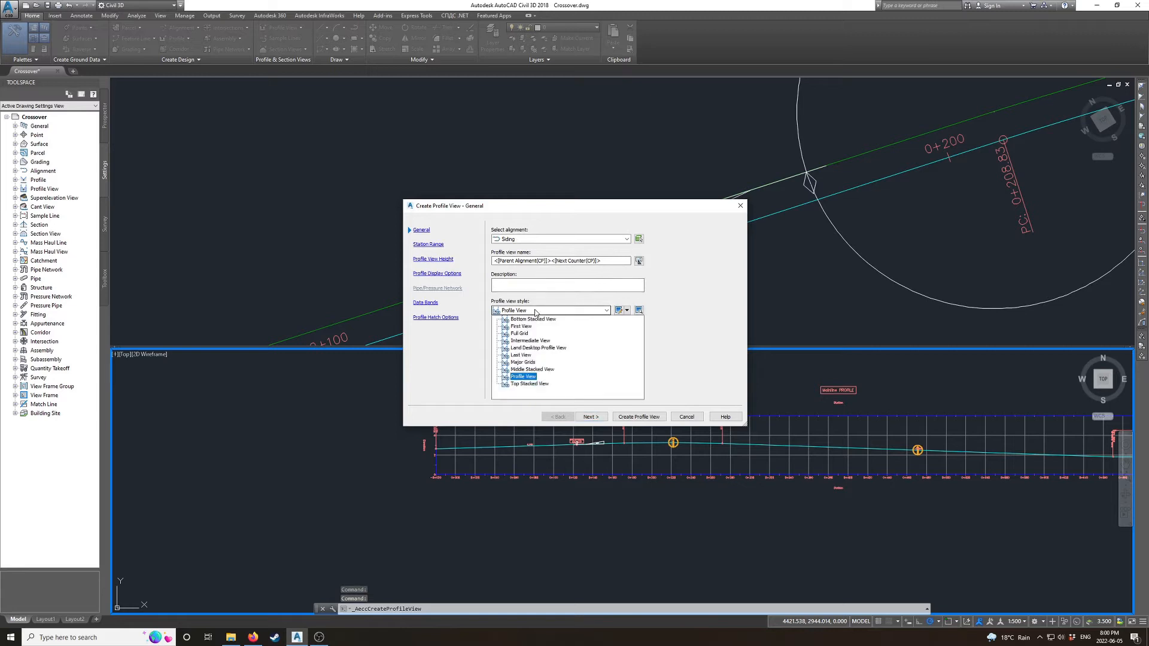
left_click(521, 362)
left_click(634, 417)
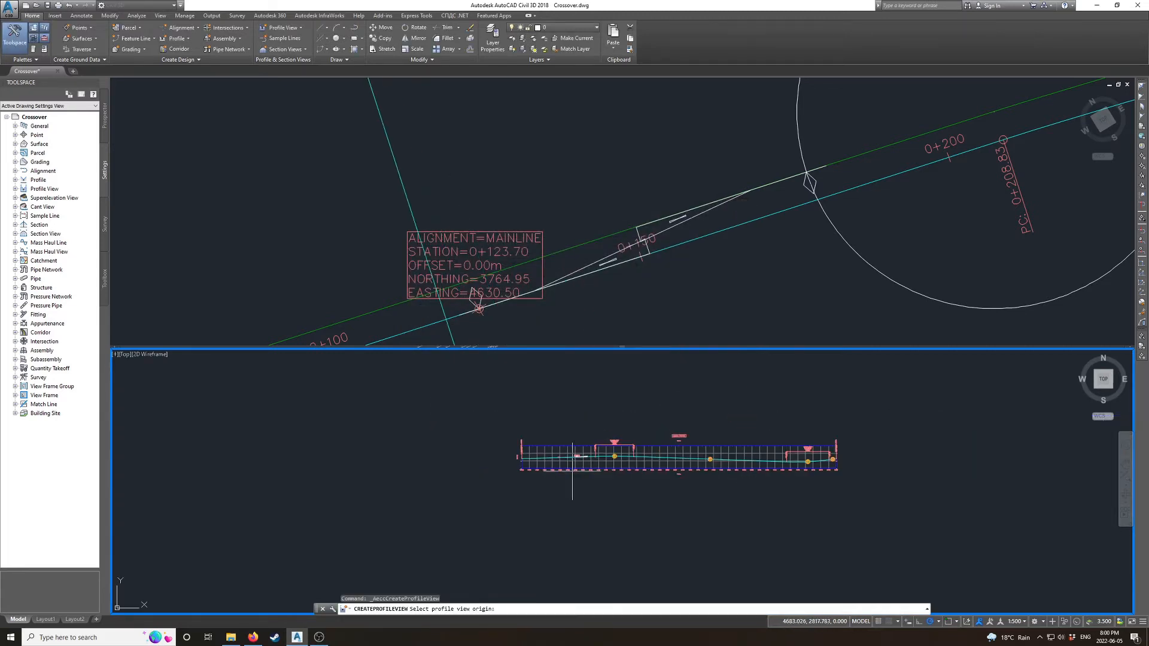
left_click(527, 523)
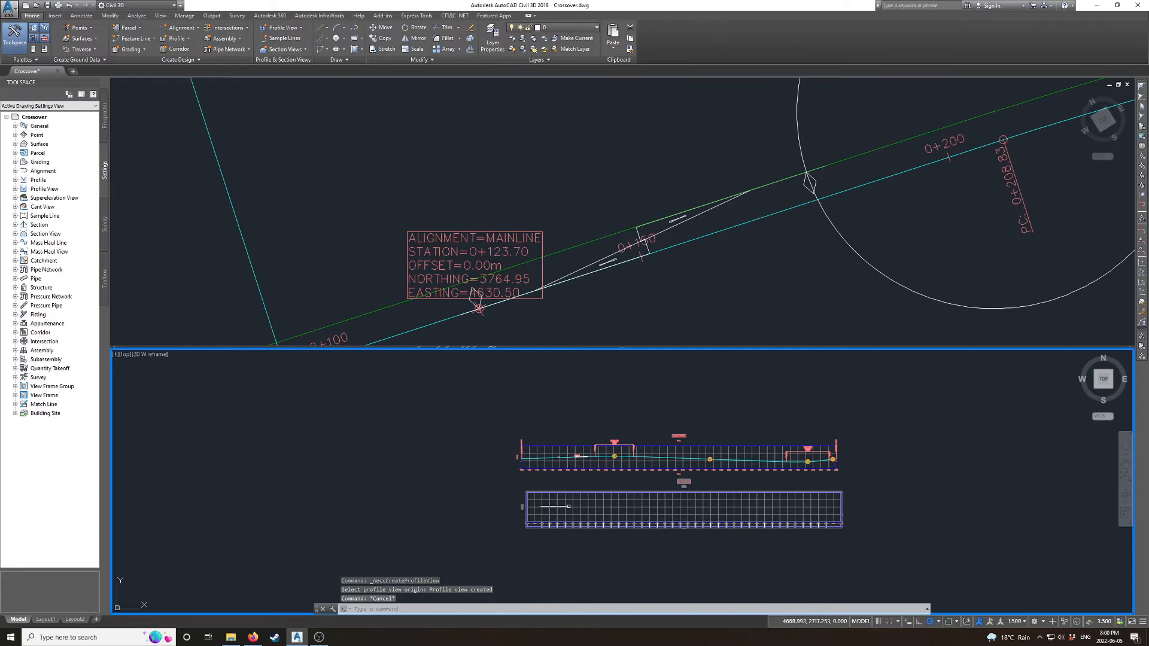
- Set the Siding profile view's elevation range to a user-specified height from 0 to 6 m
left_click(563, 496)
left_click(252, 36)
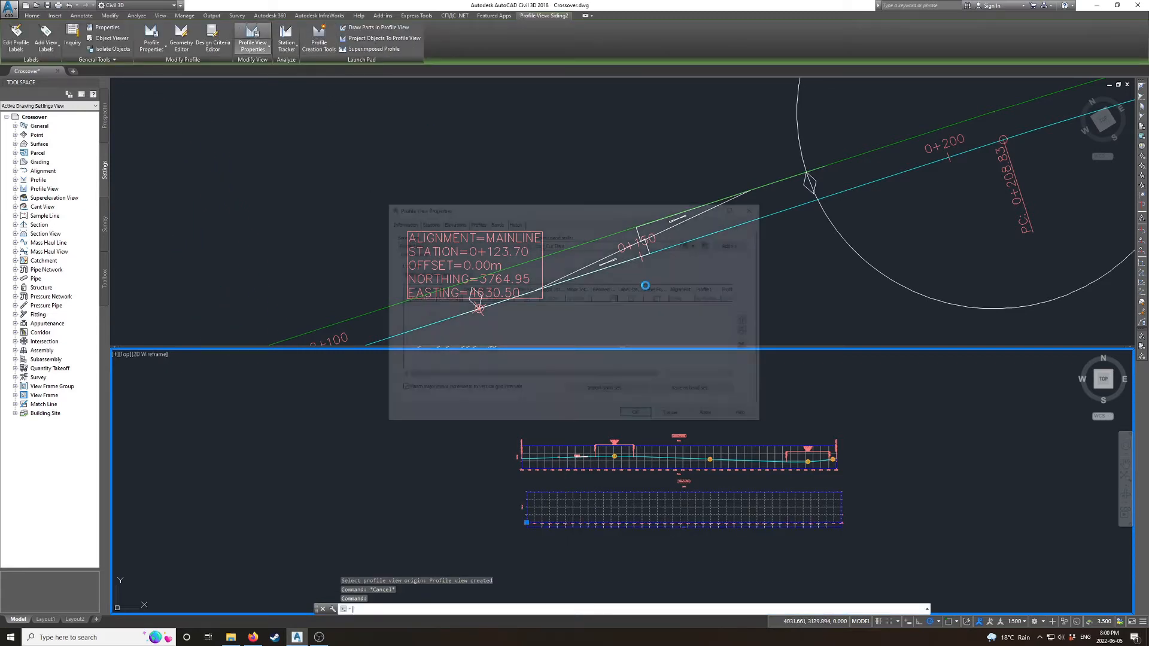
left_click(451, 222)
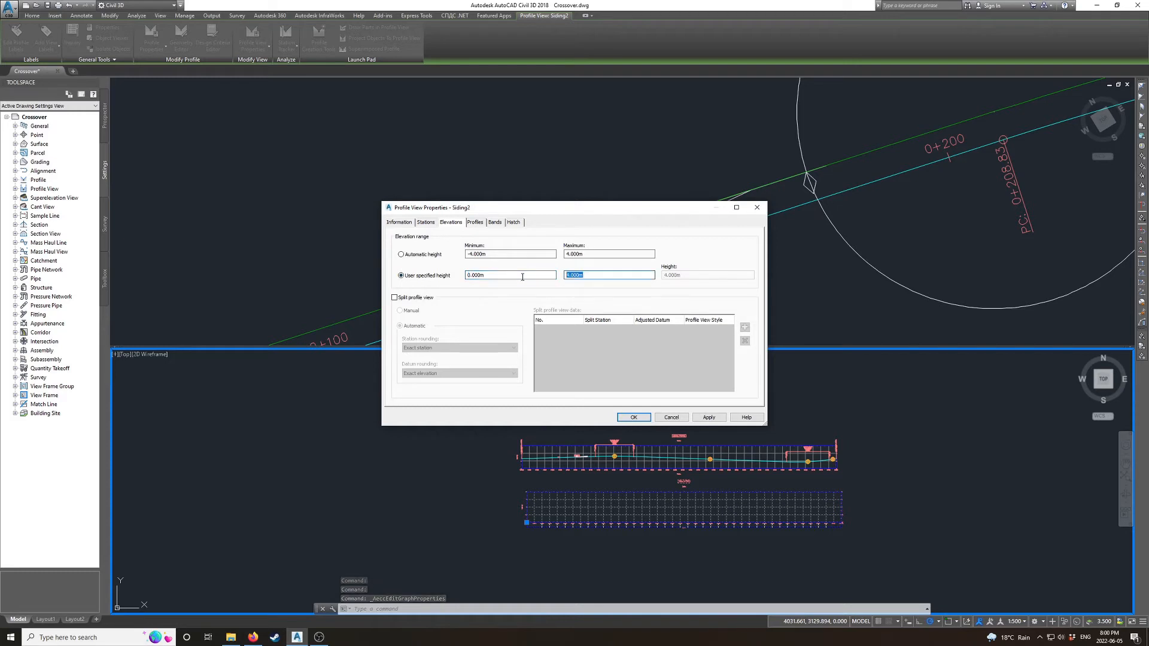
left_click(632, 417)
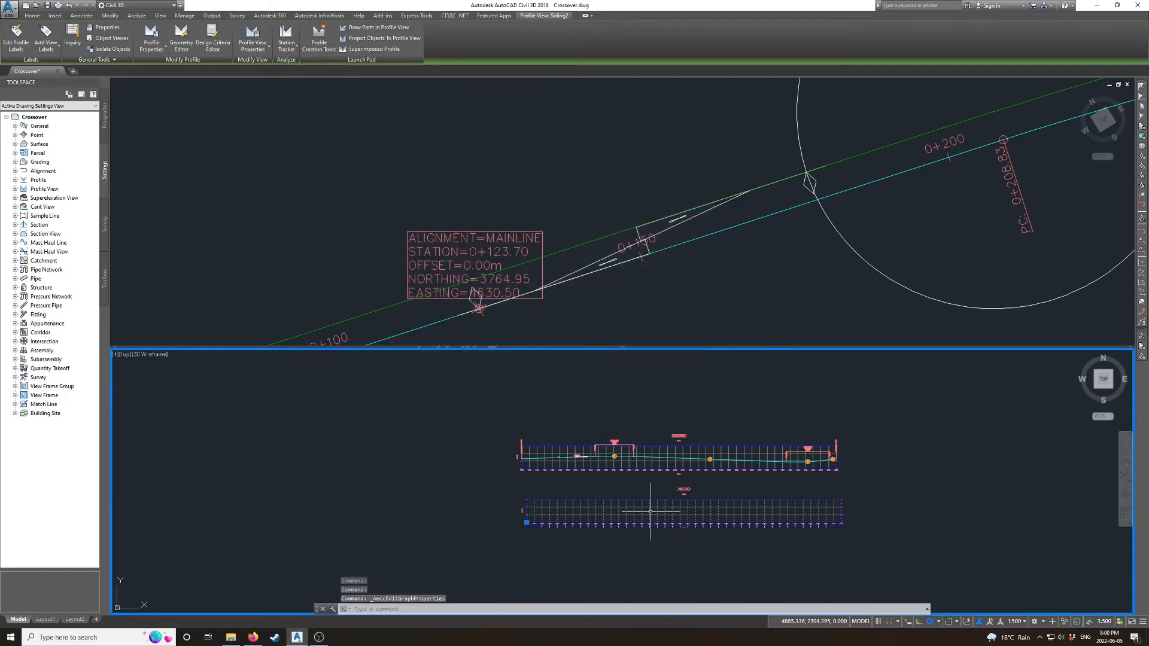
- Move the Siding profile view horizontally by its origin so it lines up beneath the Mainline profile view
key("Escape")
left_click(535, 516)
left_click(526, 522)
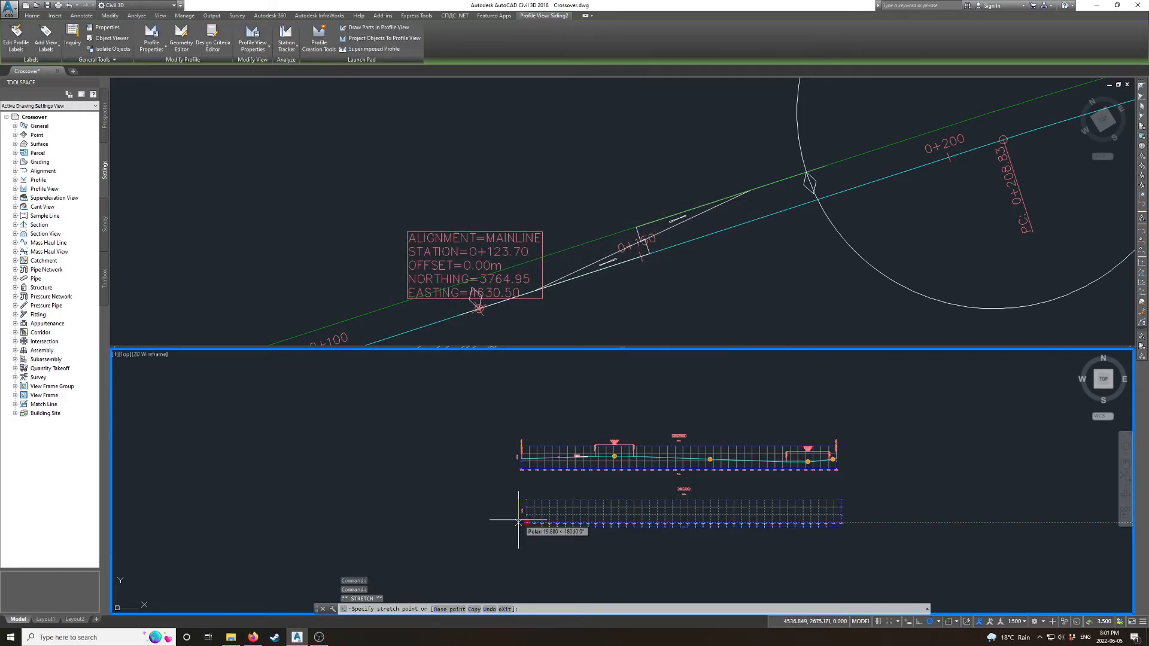
key("Escape")
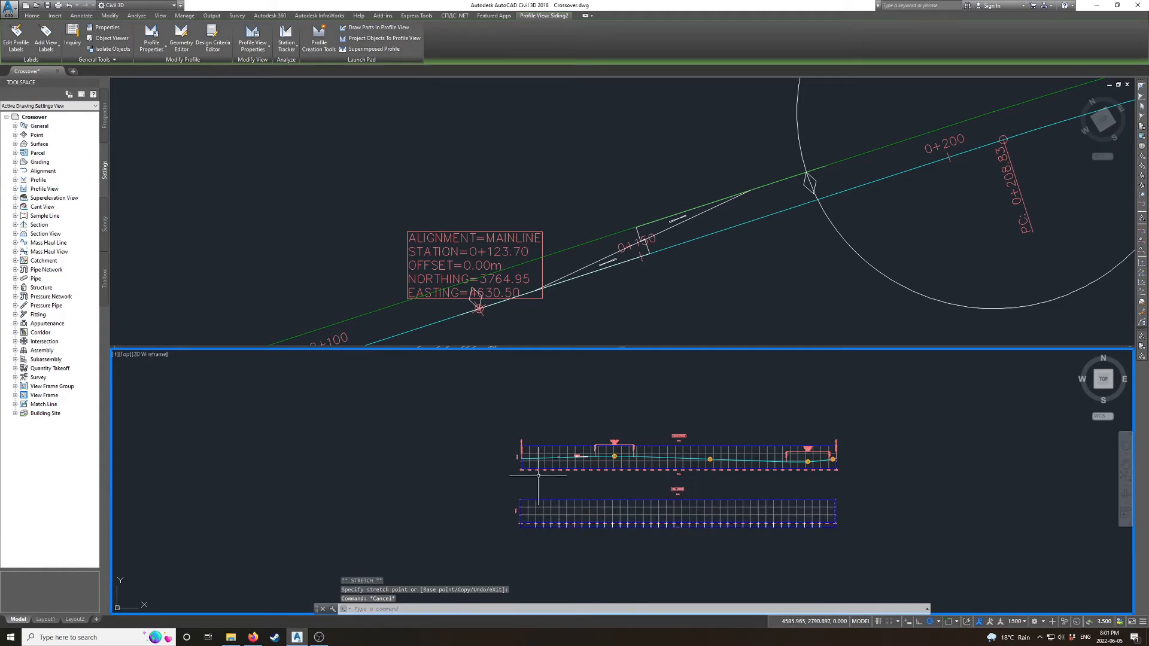
- Examine how positions along the Siding alignment in plan track to stations in both profile views
scroll(522, 514, "up", 3)
scroll(599, 574, "up", 3)
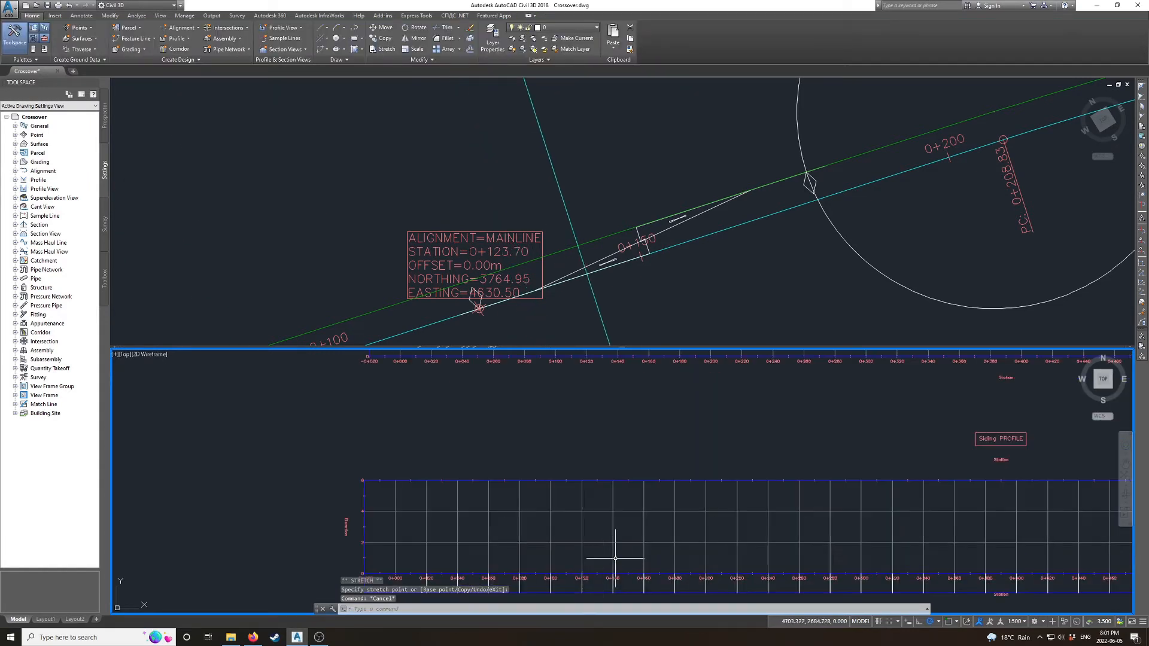
left_click(576, 268)
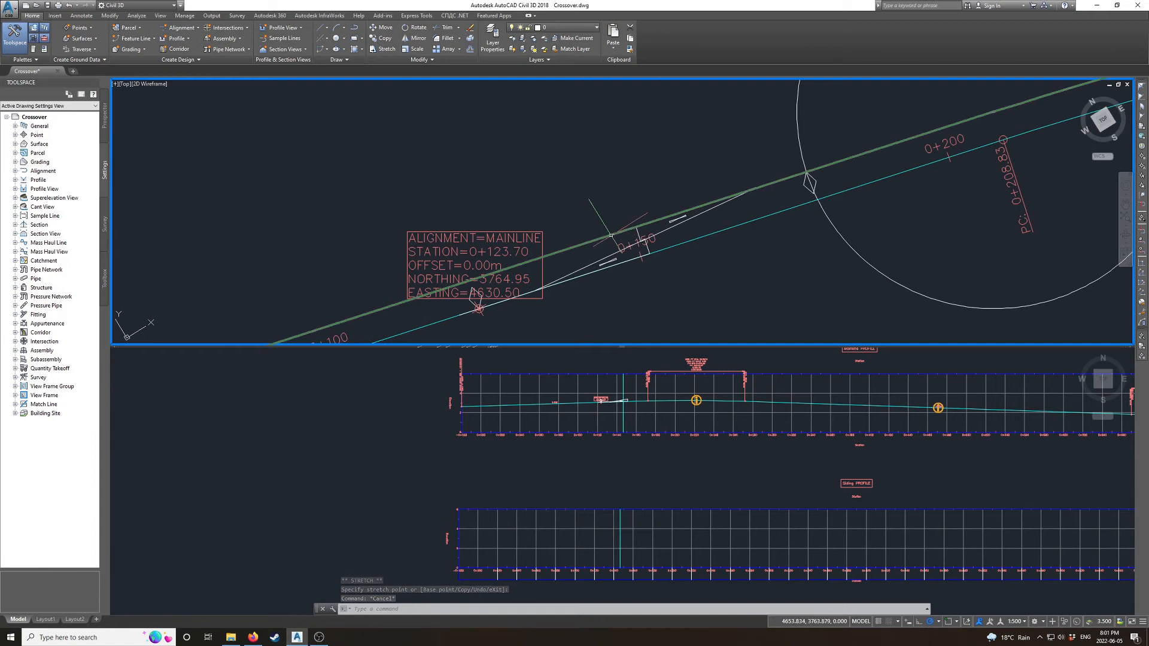
left_click(621, 236)
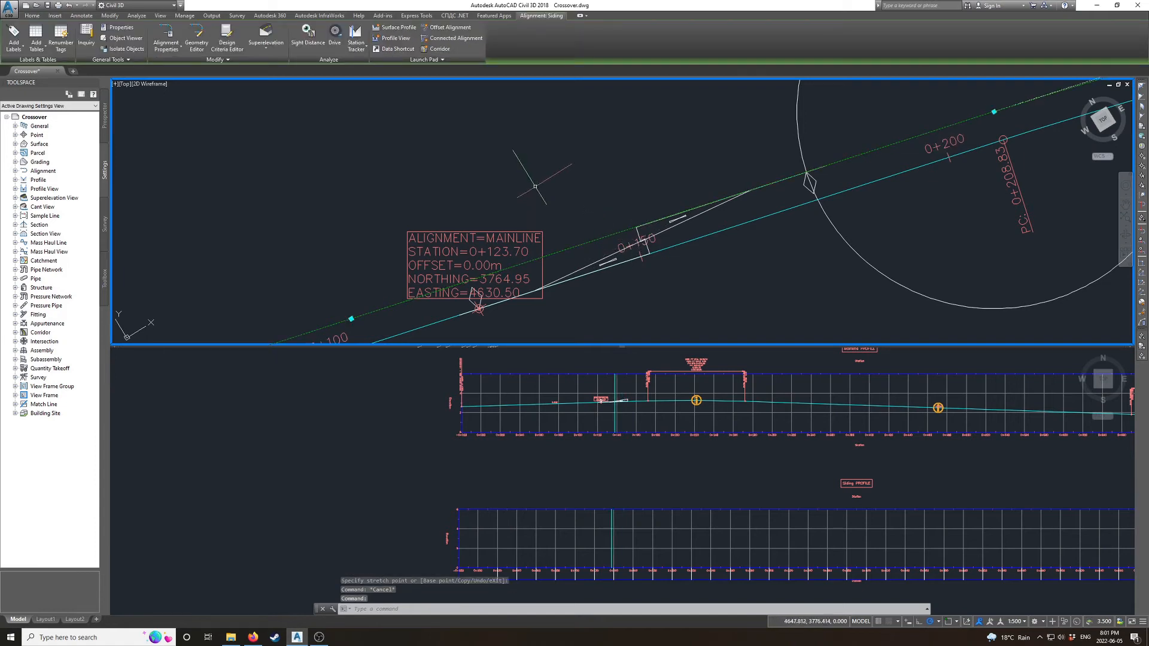
left_click(619, 417)
key("Escape")
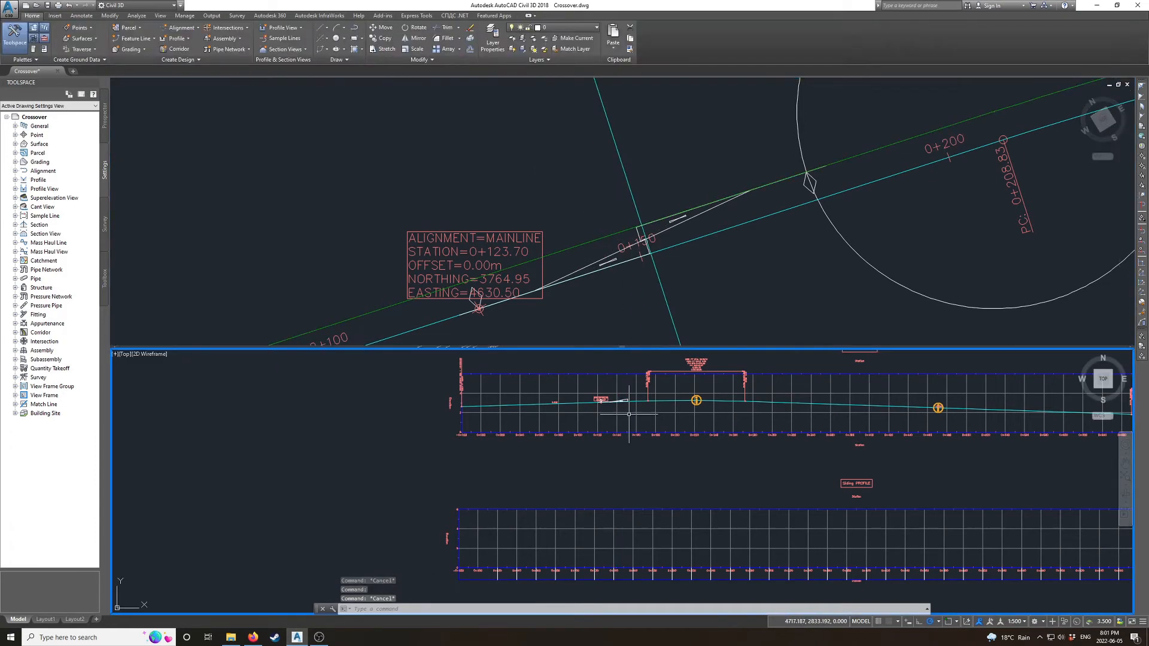
- Superimpose the Mainline profile on the Siding profile view without limiting the start or end station
left_click(630, 423)
left_click(624, 408)
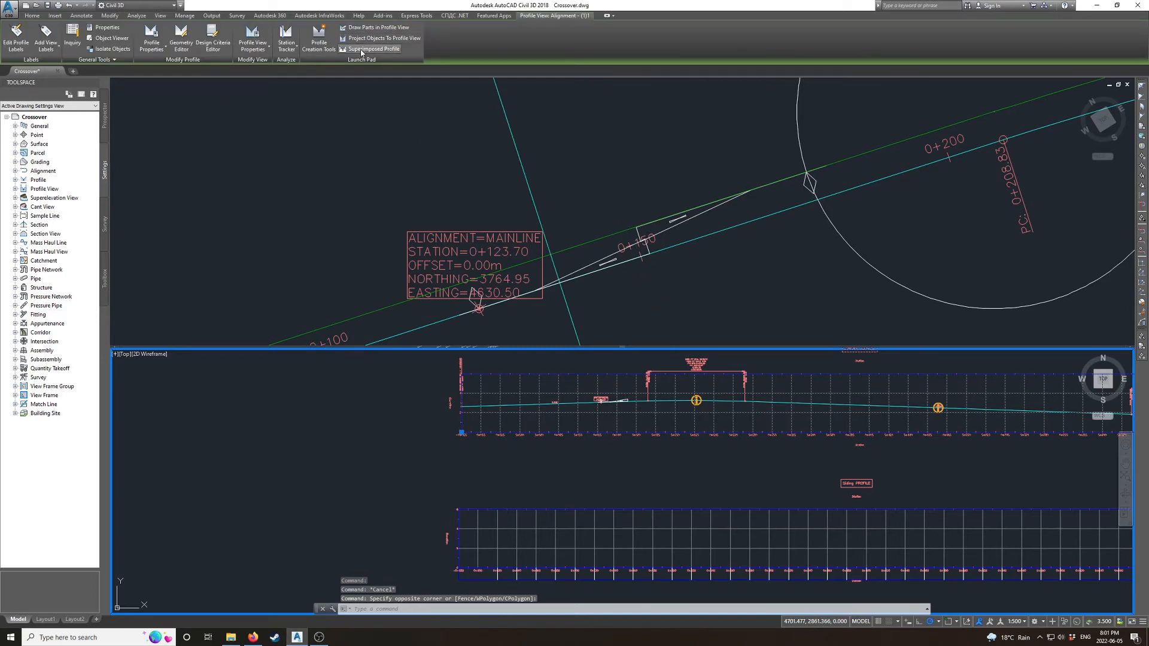
left_click(361, 50)
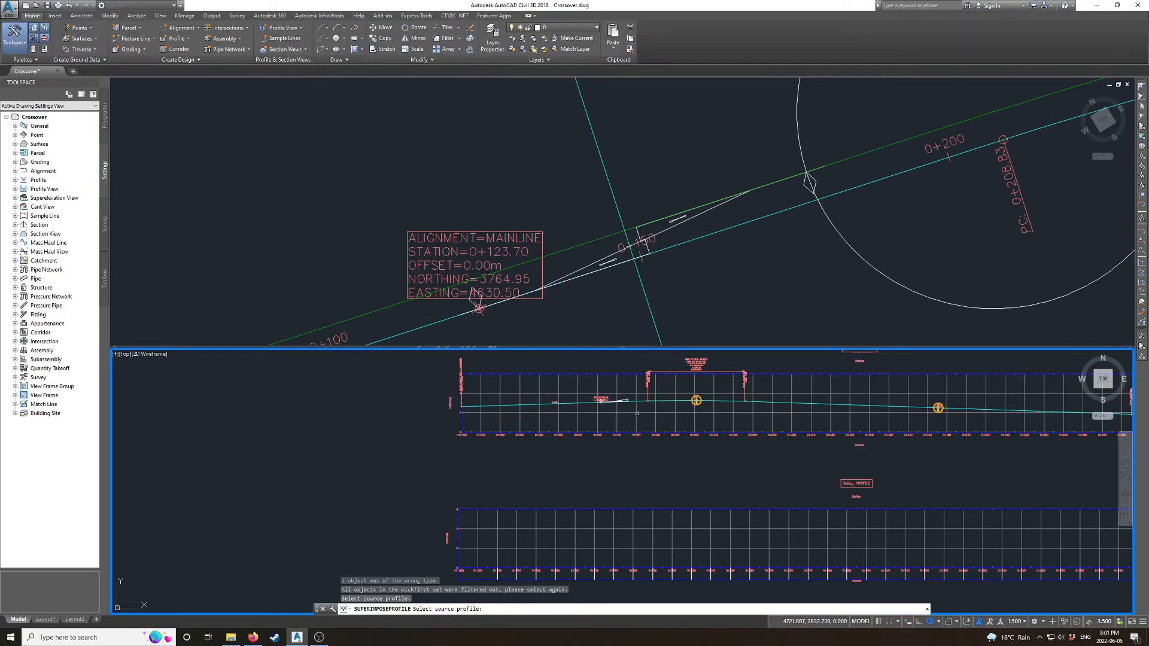
left_click(641, 400)
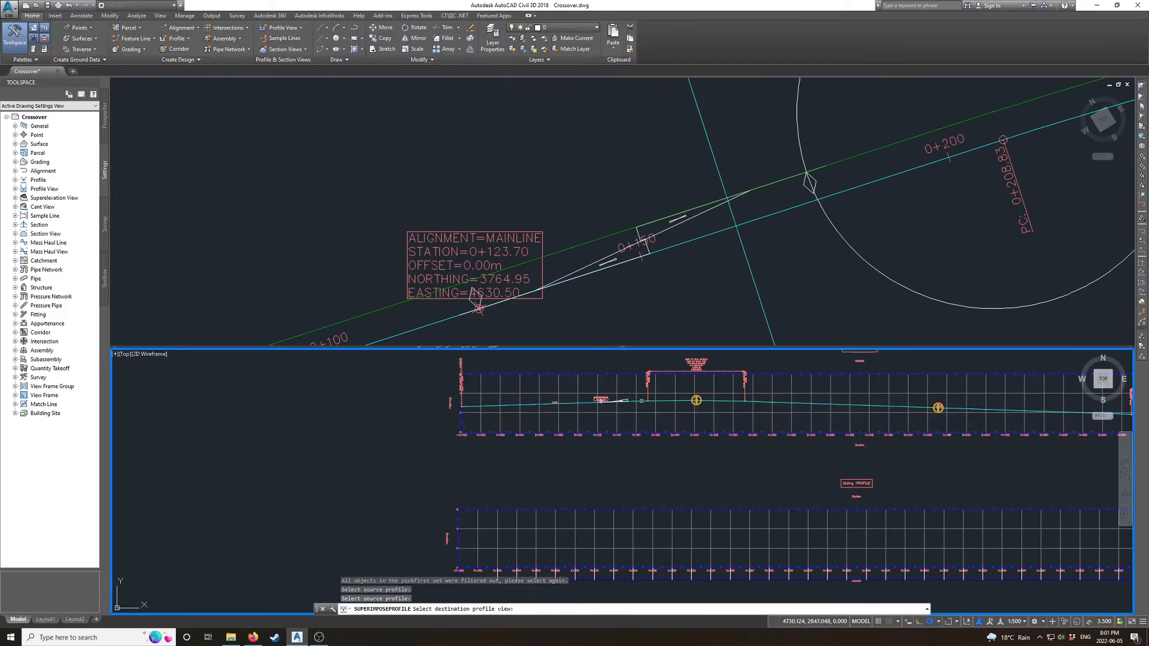
left_click(642, 511)
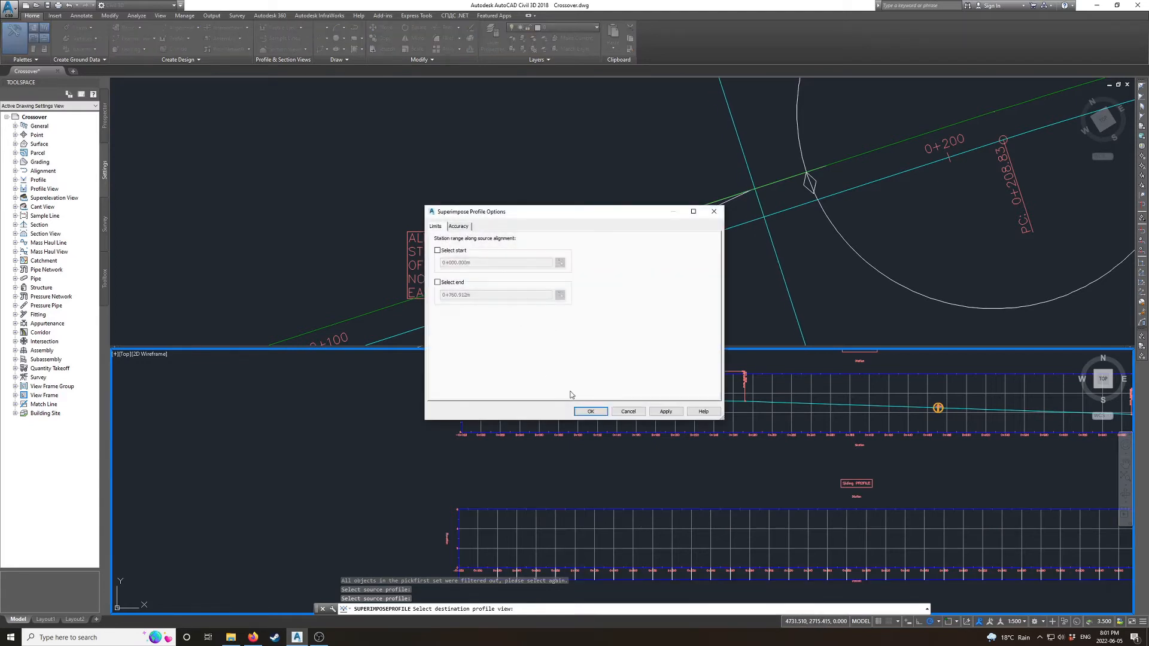
left_click(583, 408)
scroll(673, 538, "down", 4)
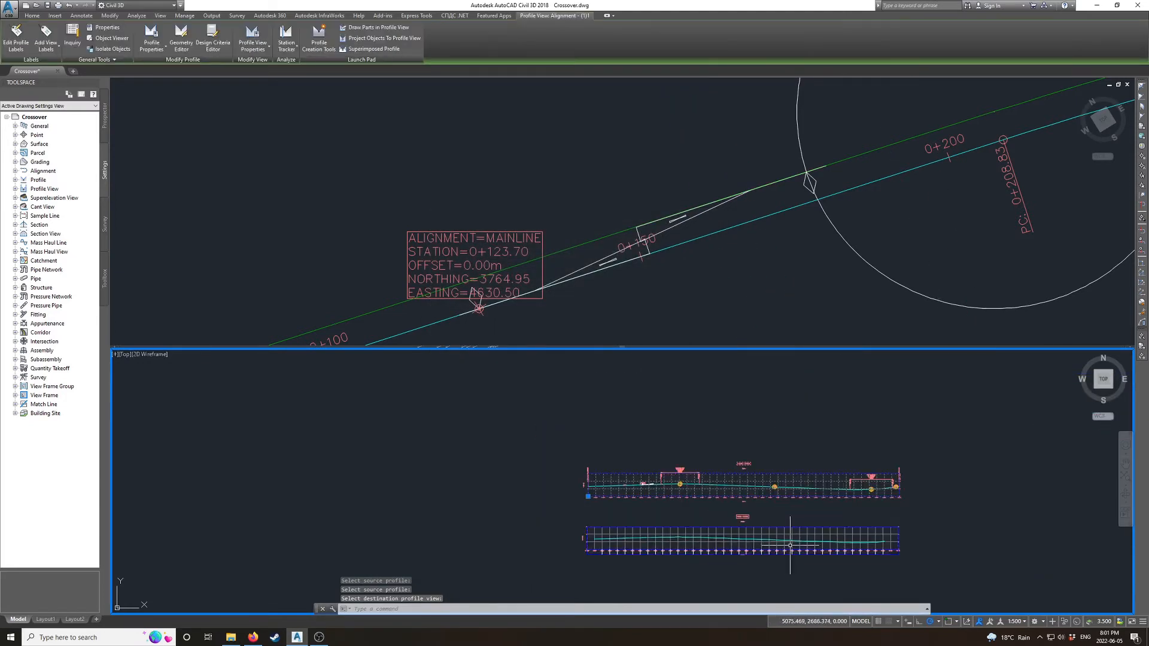
- Draw a line along the rising first tangent of the superimposed profile in the Siding view, snapping to both tangent endpoints
scroll(784, 536, "up", 4)
type("l")
key("Return")
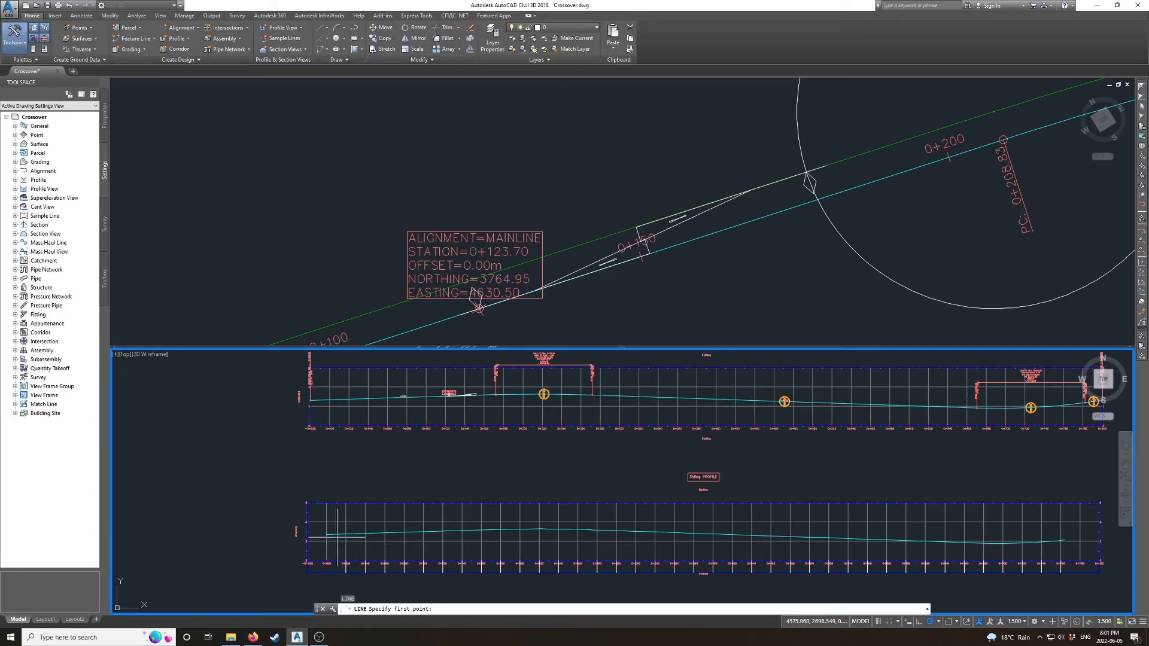
right_click(329, 539, "shift")
key("e")
left_click(328, 536)
right_click(469, 526, "shift")
key("e")
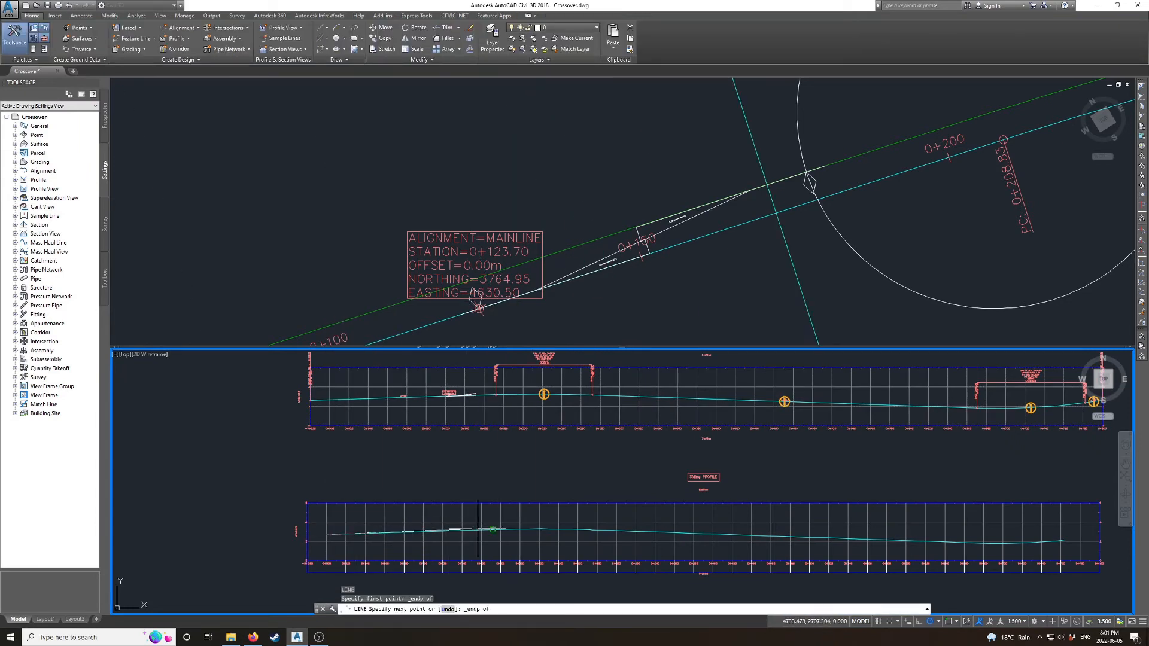
left_click(492, 530)
key("Return")
- Draw a second line along the falling tangent of the superimposed profile, from endpoint to endpoint
key("Return")
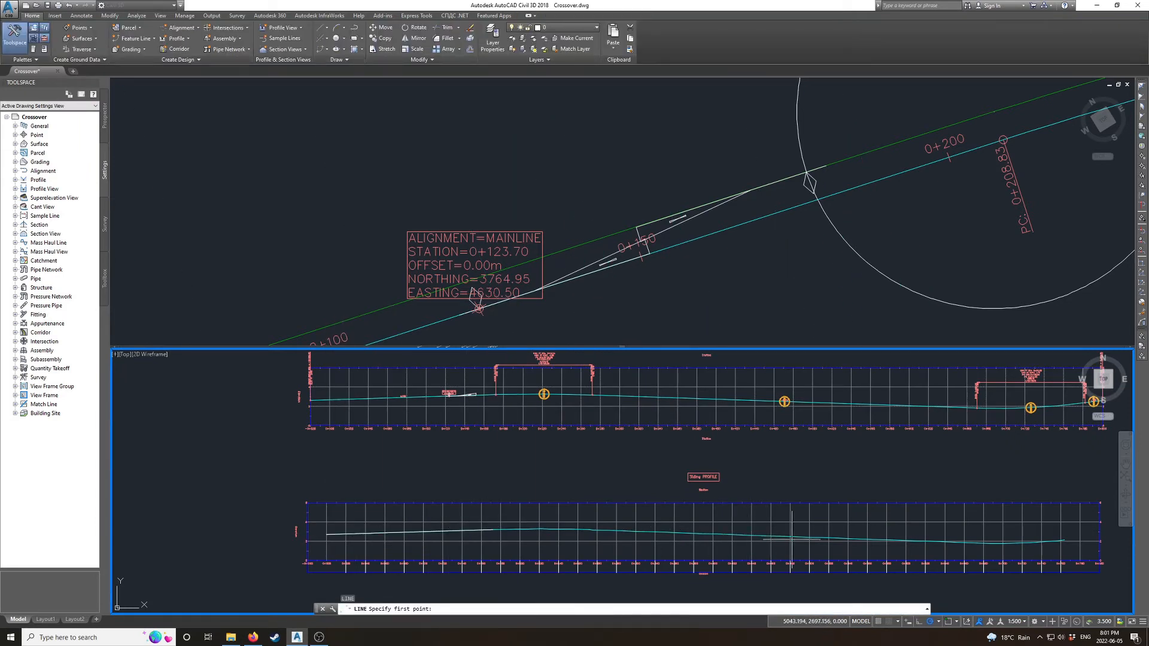
right_click(793, 538, "shift")
key("e")
right_click(708, 532, "shift")
key("e")
left_click(677, 533)
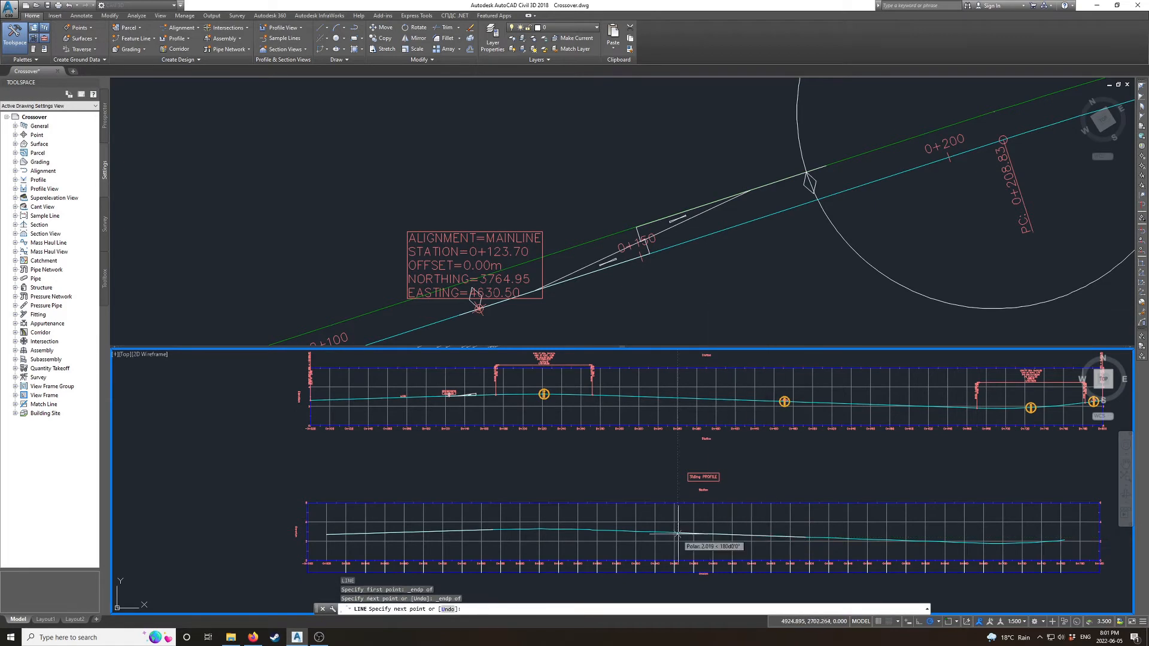
key("Escape")
- Lengthen the falling and rising tangent lines toward each other until they cross above the superimposed profile's crest
left_click(684, 533)
mouse_move(677, 532)
left_click(710, 556)
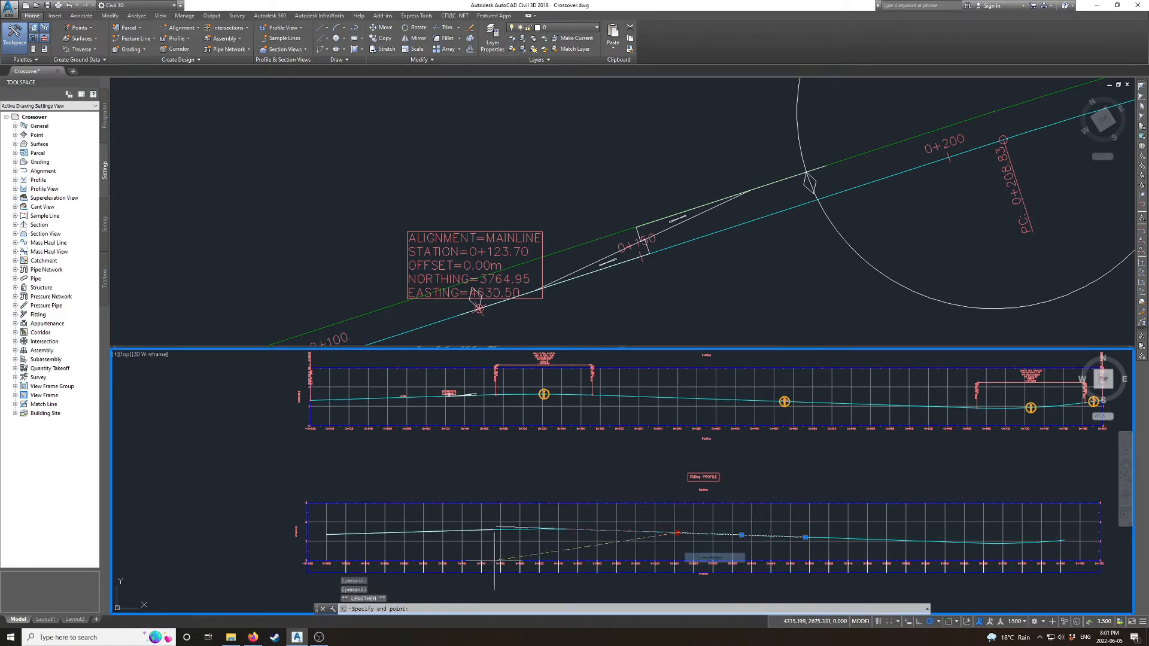
key("Escape")
left_click(472, 530)
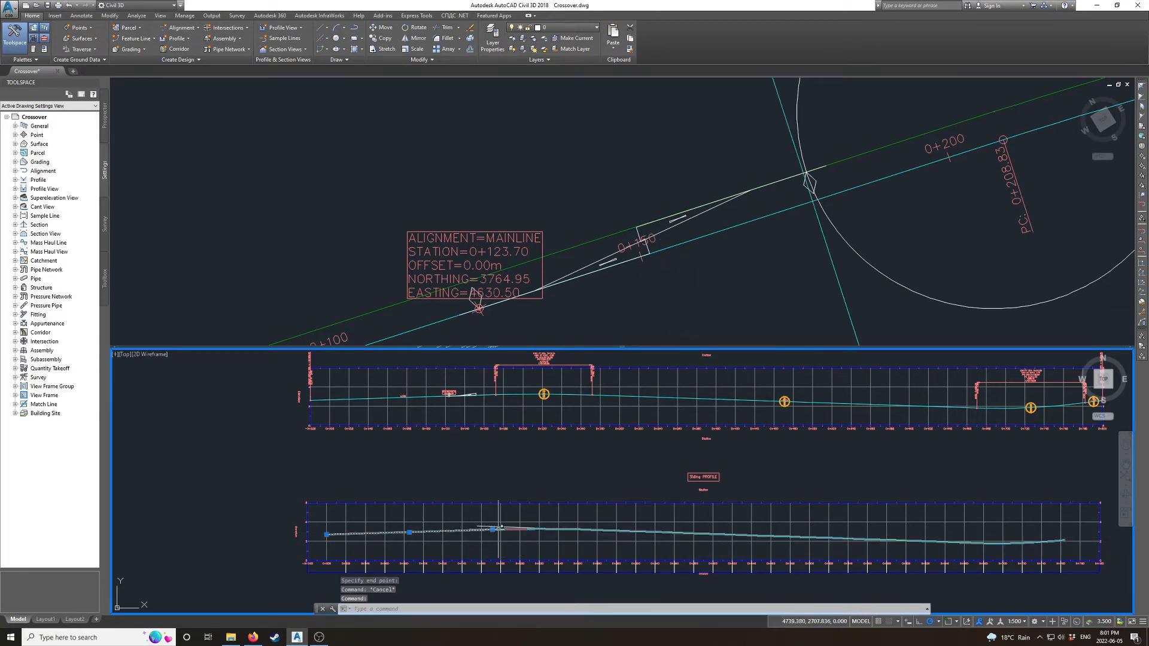
mouse_move(493, 529)
left_click(527, 554)
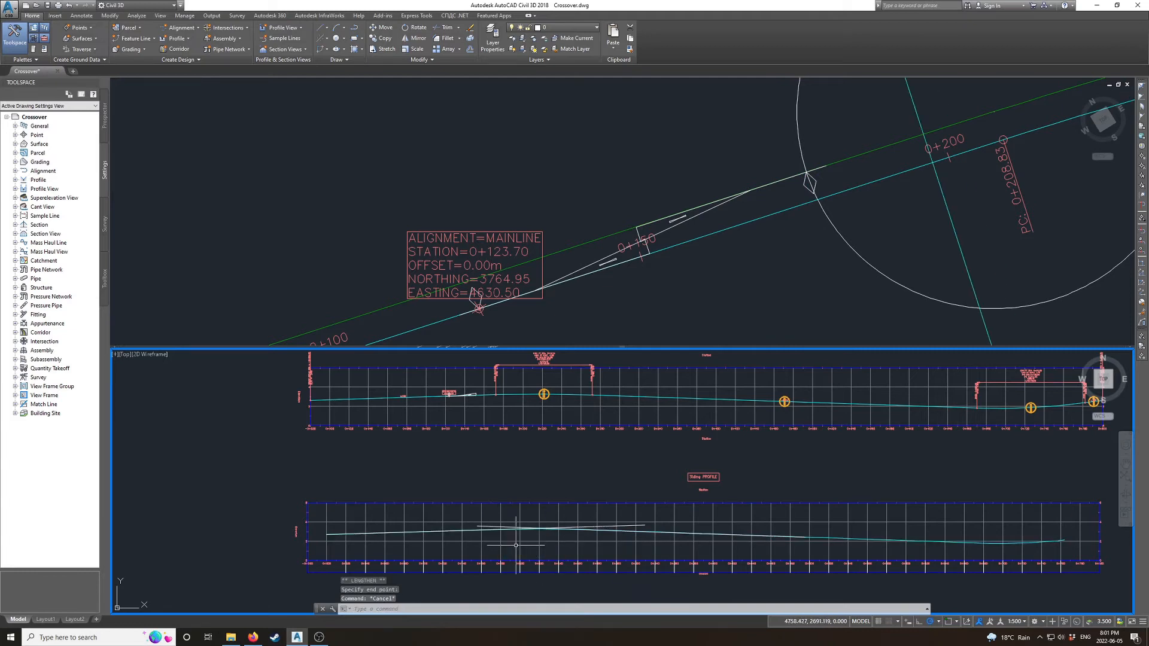
- Create a layout profile named Siding TOR on the Siding profile view with the Design Profile style
scroll(476, 529, "up", 2)
left_click(444, 507)
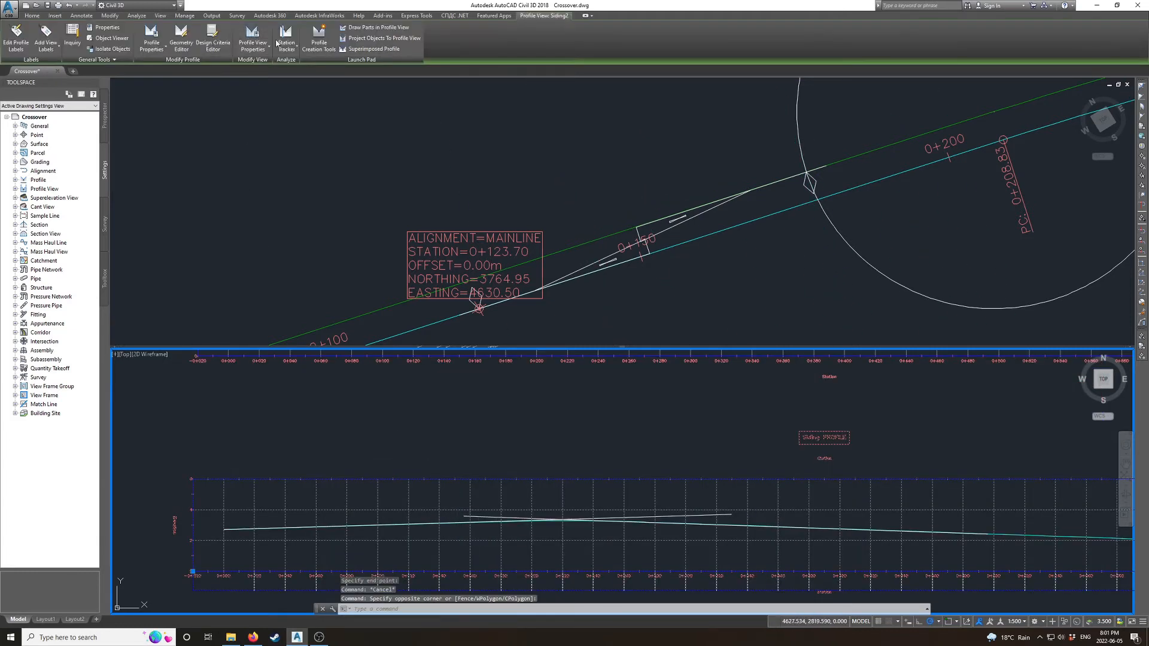
left_click(319, 30)
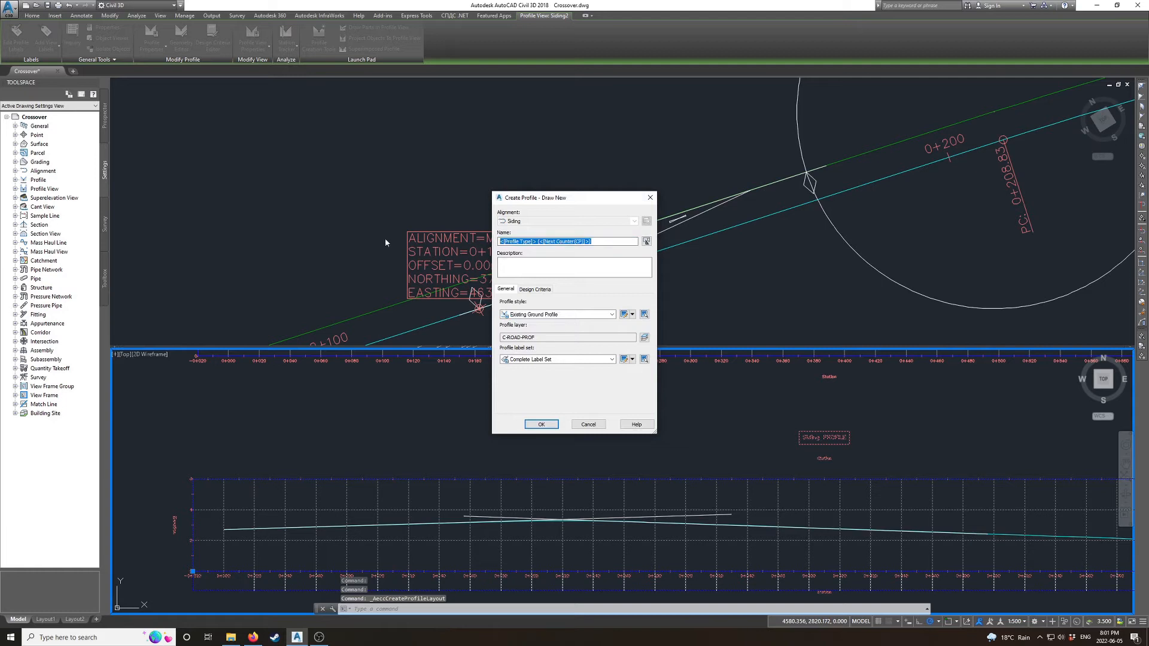
type("Siding TOR")
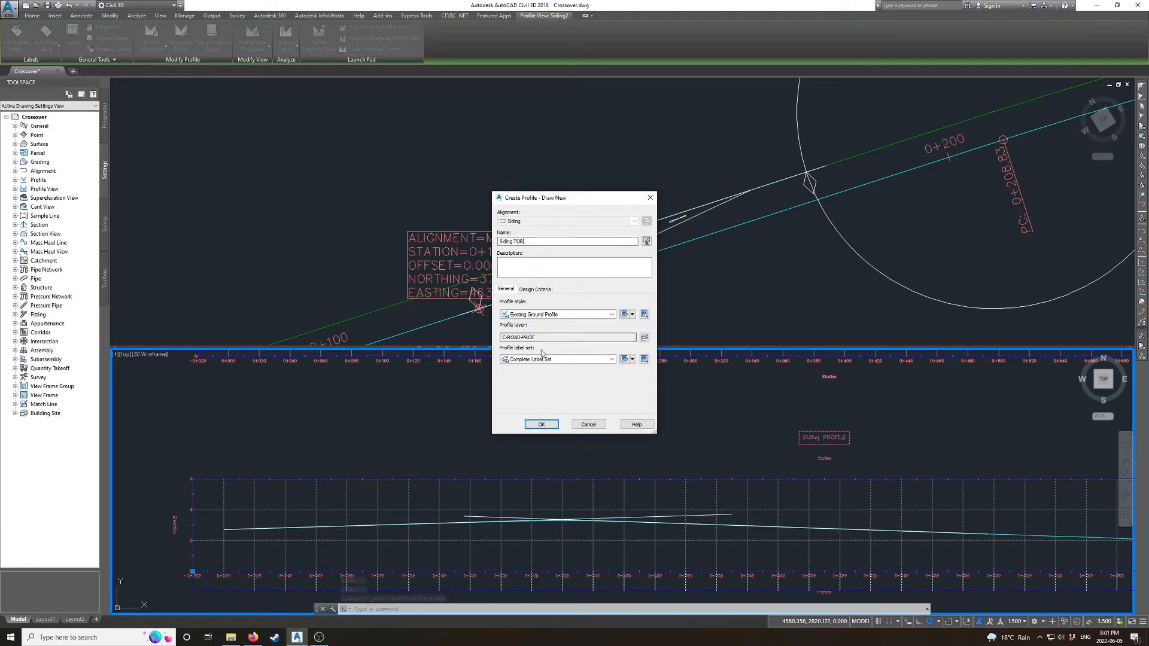
left_click(547, 316)
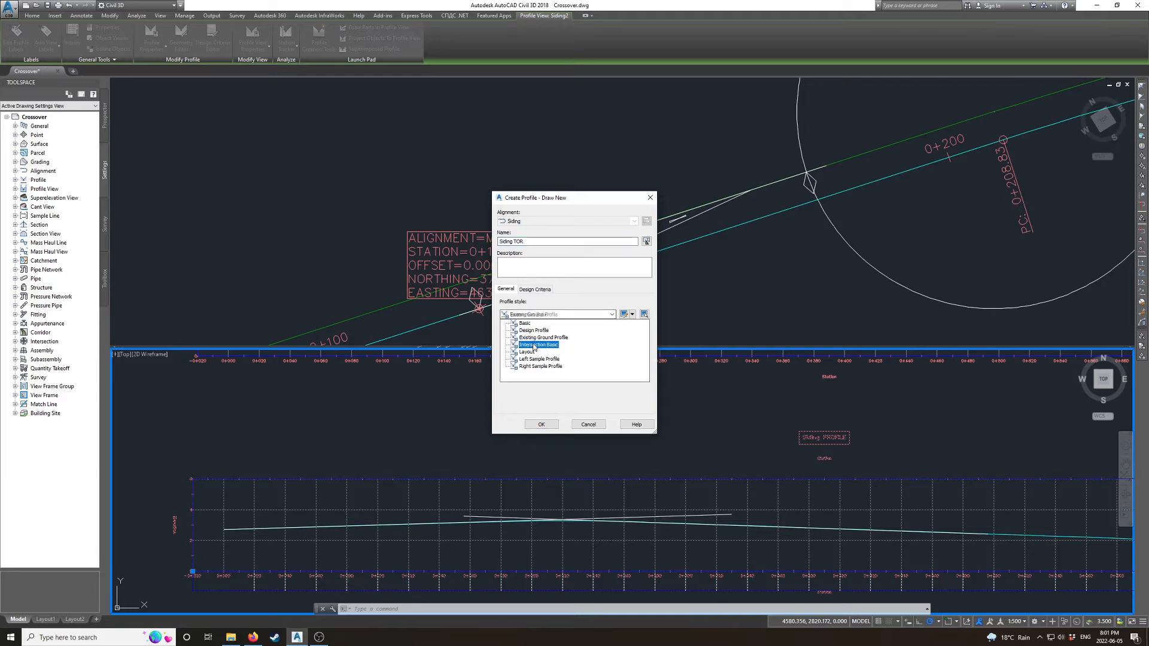
left_click(531, 331)
left_click(542, 424)
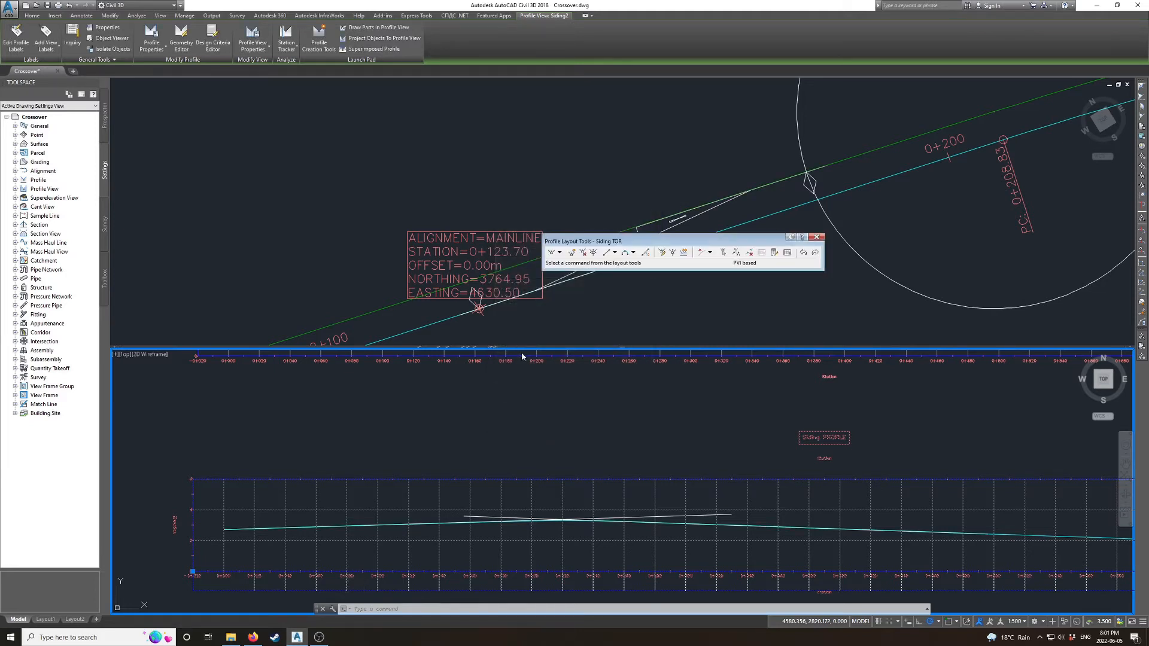
- Draw the Siding TOR tangents from the superimposed profile's start through the helper lines' intersection to the falling line's far end
left_click(554, 253)
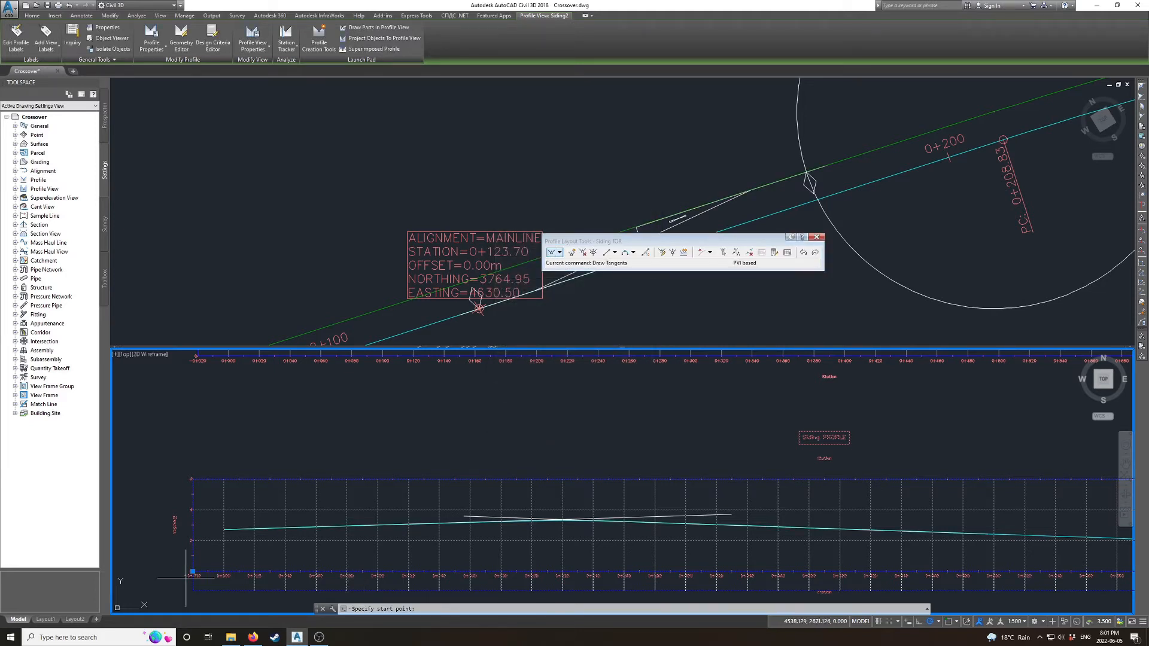
left_click(227, 526)
scroll(766, 510, "up", 5)
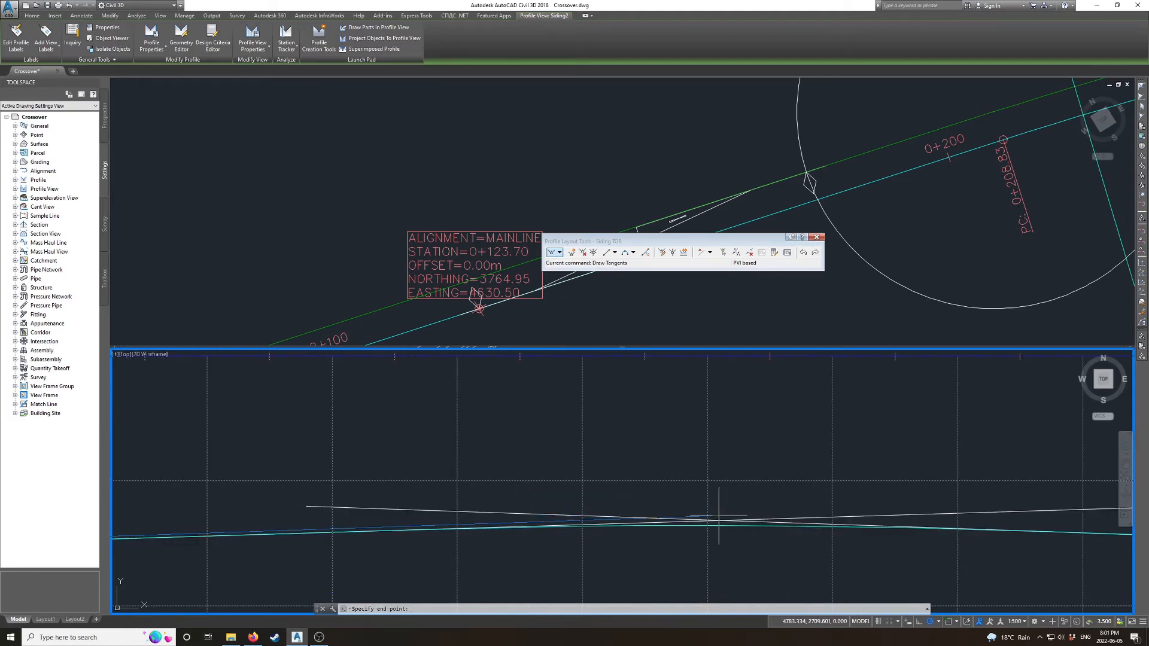
right_click(718, 510, "shift")
left_click(733, 391)
left_click(720, 520)
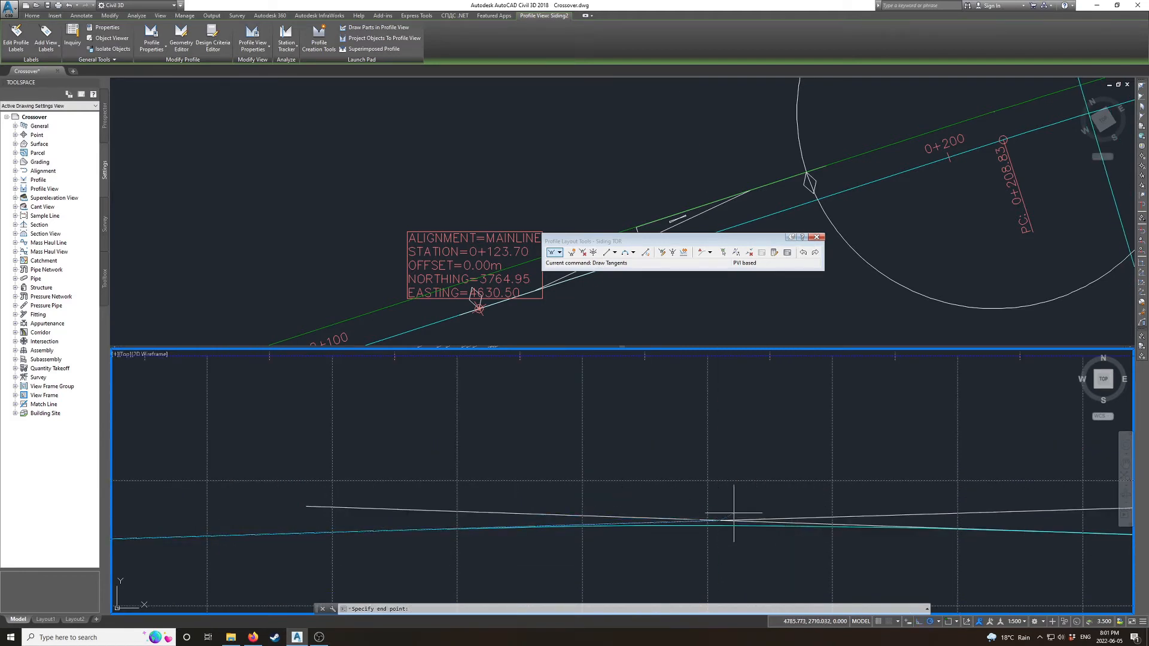
scroll(765, 526, "down", 5)
scroll(961, 526, "up", 5)
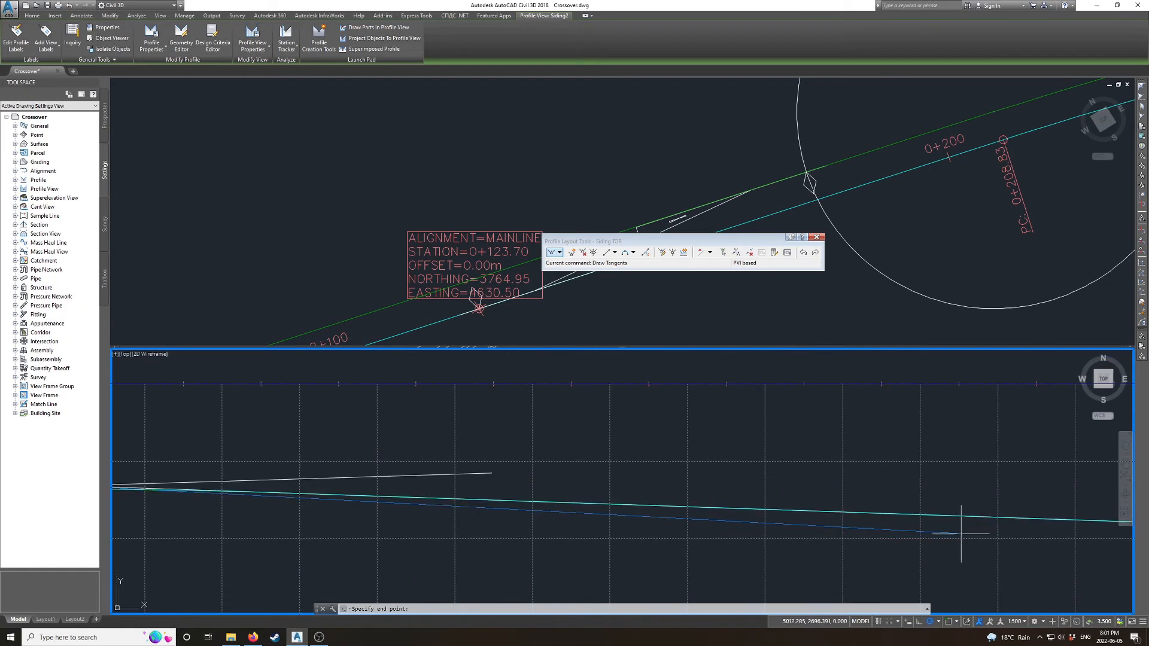
scroll(1069, 529, "down", 4)
right_click(1079, 526, "shift")
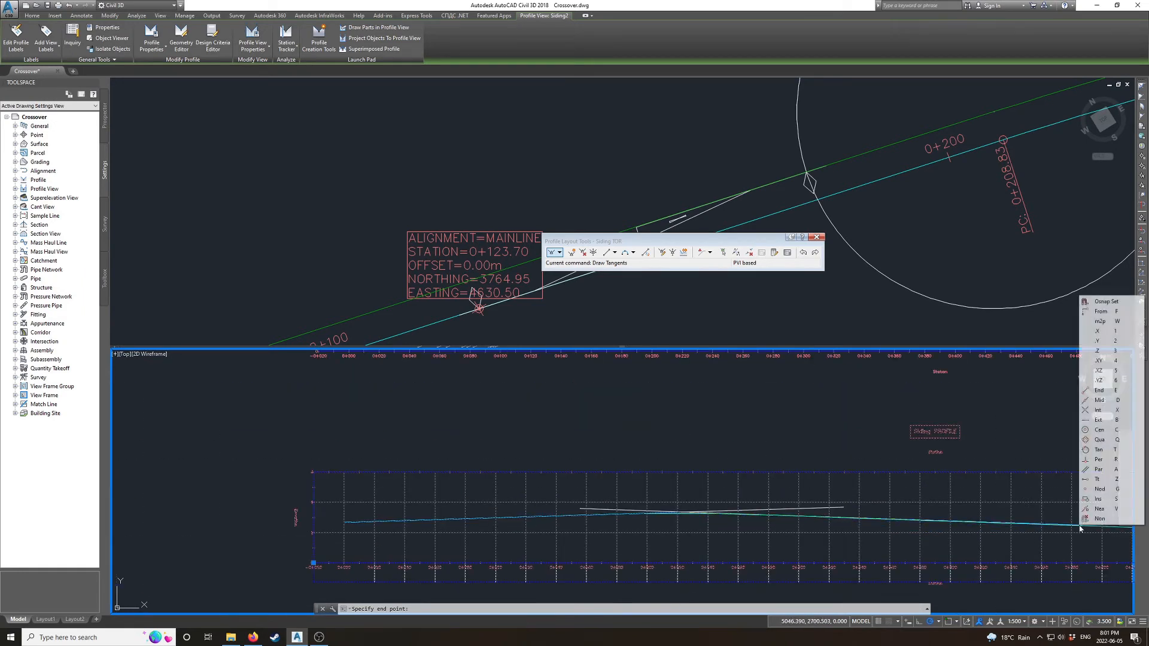
key("e")
left_click(1085, 526)
key("Escape")
- Examine the Siding TOR profile around its grade break and track where the Siding turnout falls in the profile view
scroll(682, 510, "up", 6)
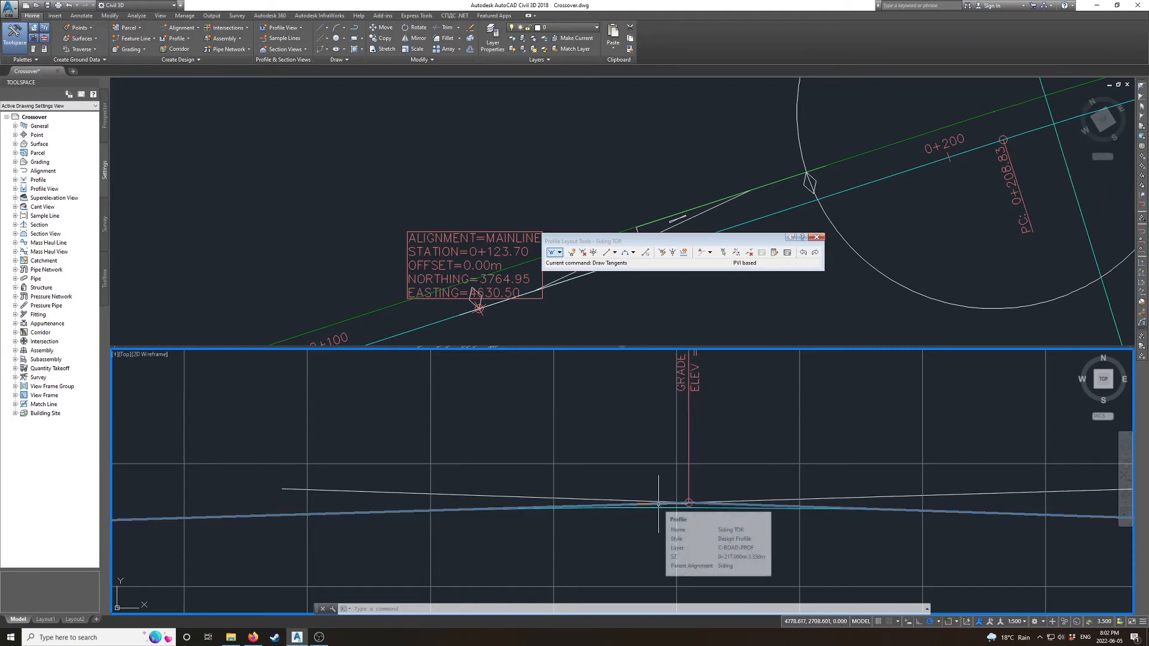
scroll(652, 504, "down", 3)
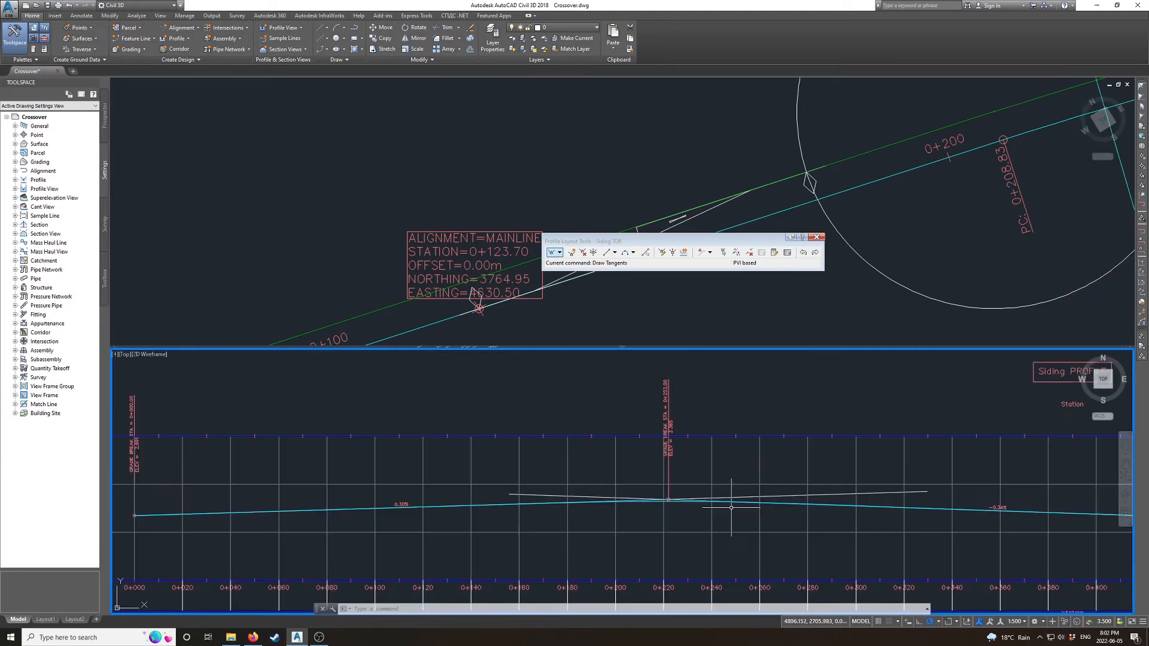
left_click(1027, 154)
scroll(974, 175, "down", 2)
scroll(980, 160, "up", 1)
scroll(884, 178, "up", 4)
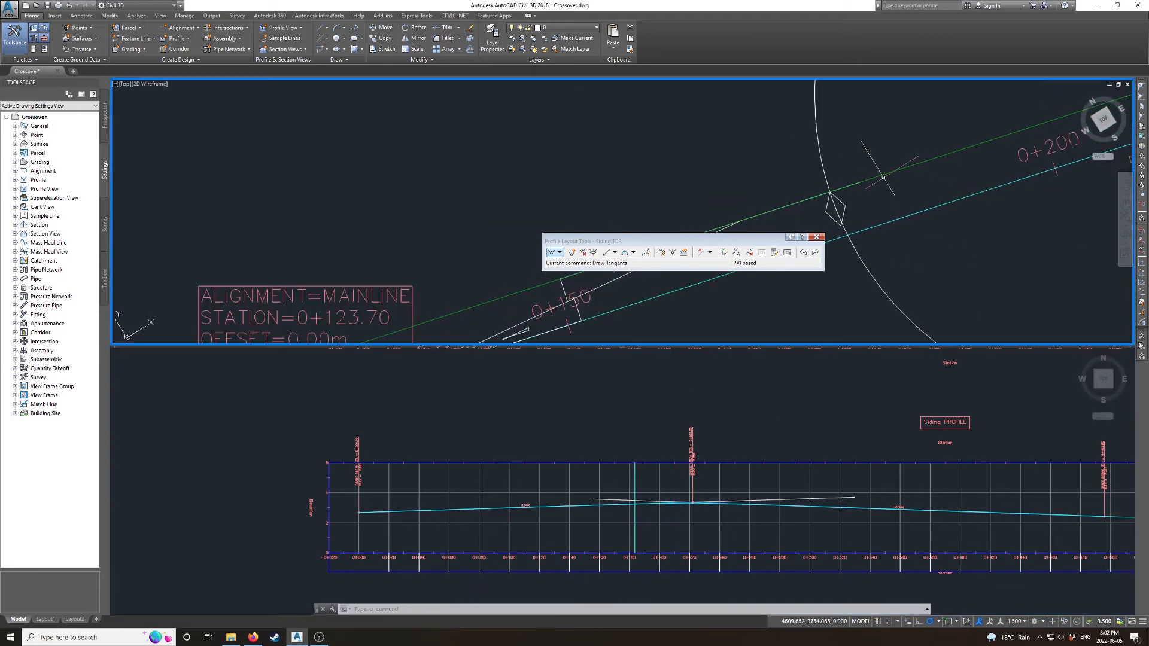
left_click(635, 514)
scroll(630, 508, "up", 2)
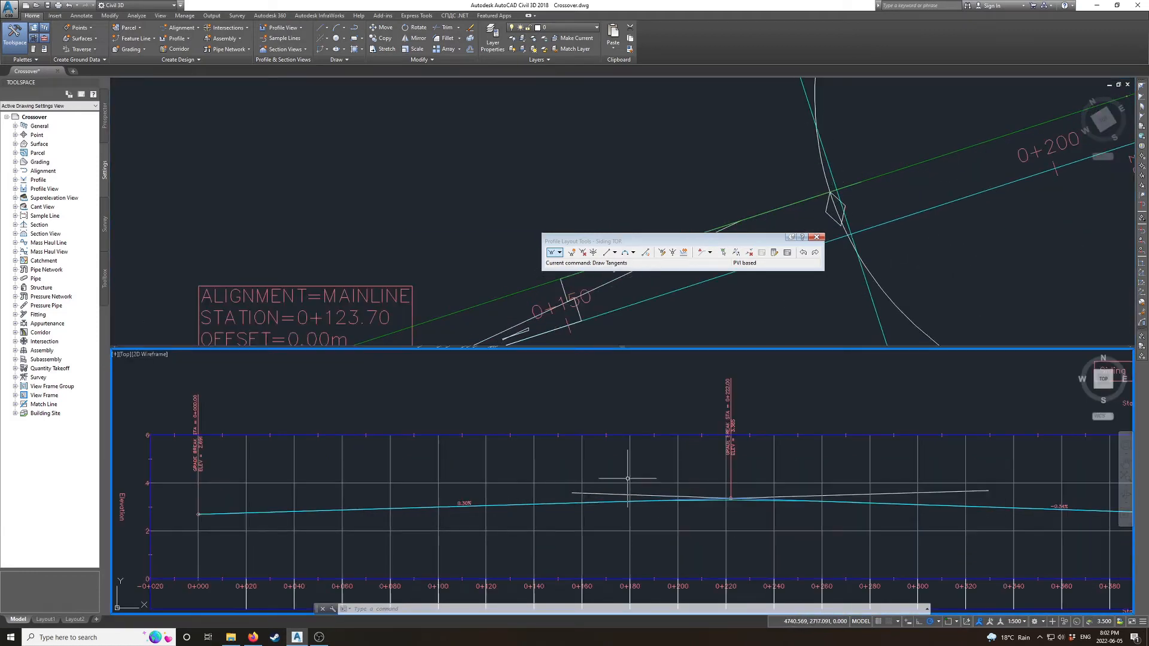
left_click(630, 482)
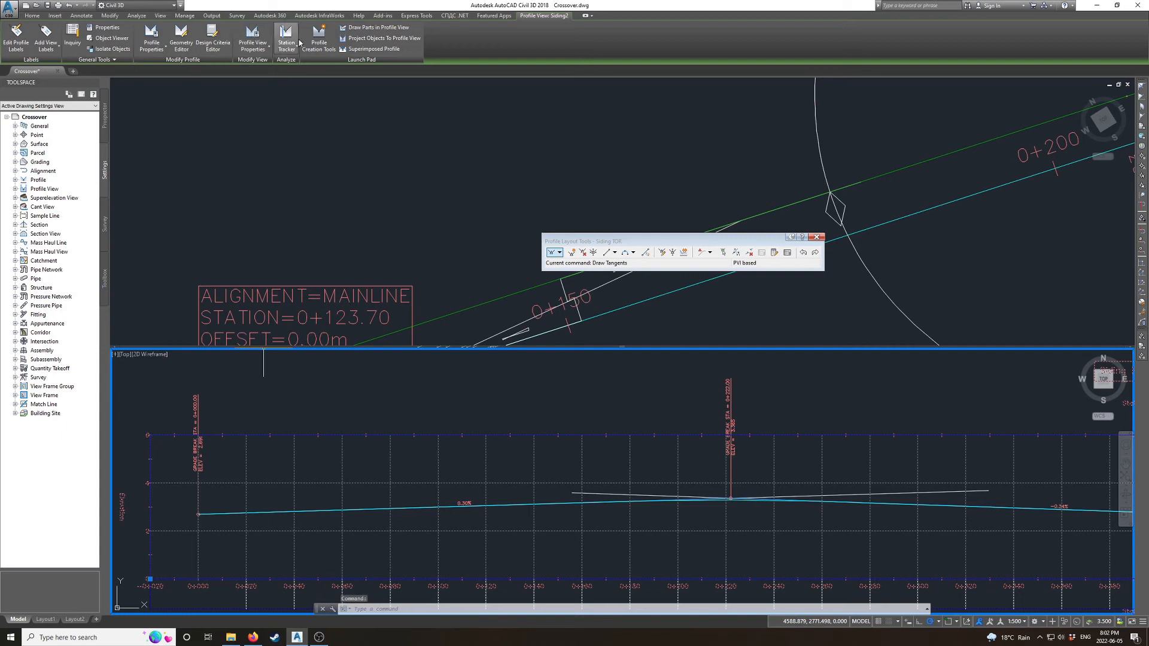
- Add a station offset label with coordinates to the Siding alignment at the endpoint of the Siding turnout symbol
left_click(880, 181)
key("Escape")
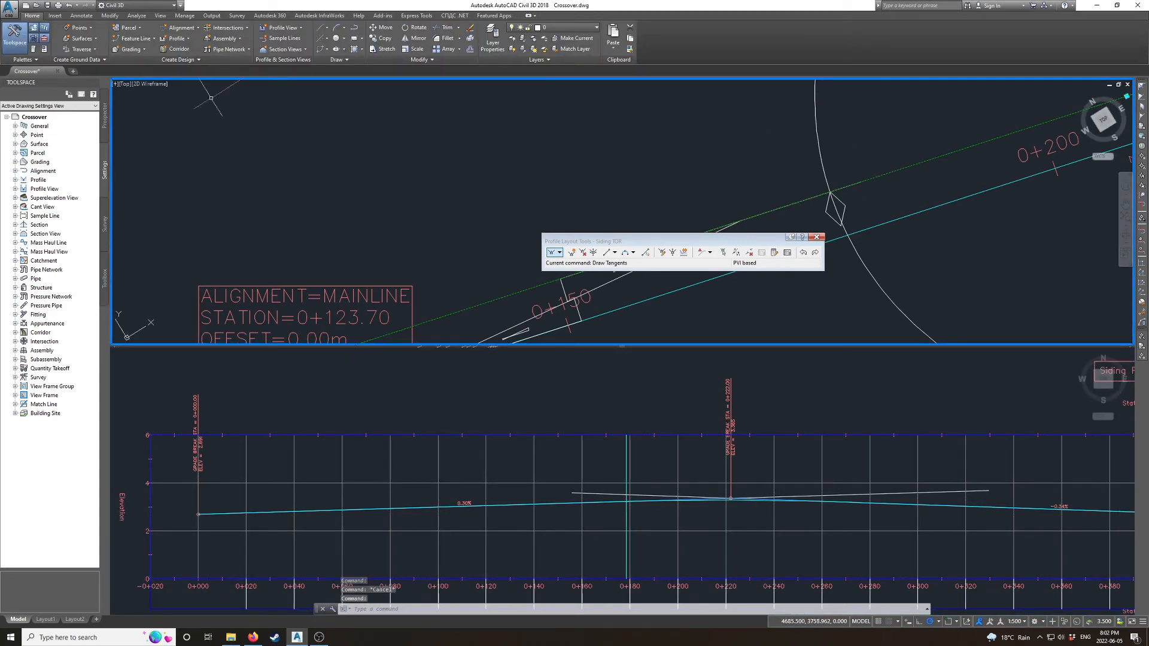
left_click(13, 40)
left_click(53, 100)
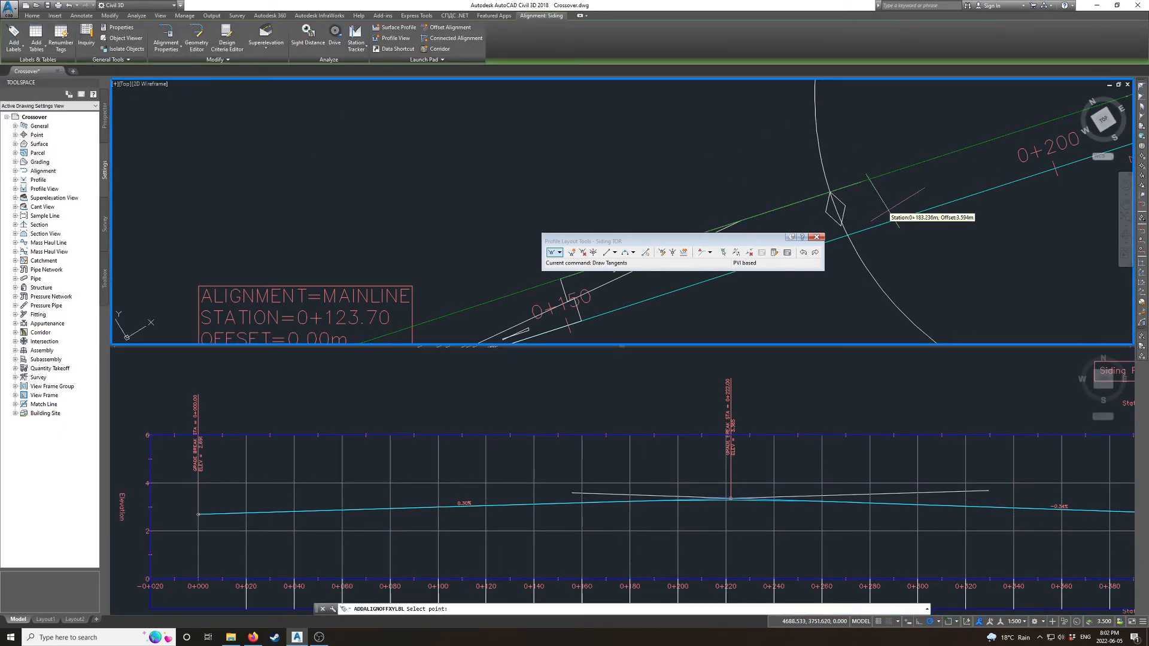
right_click(828, 191, "shift")
key("e")
left_click(829, 191)
scroll(838, 192, "down", 2)
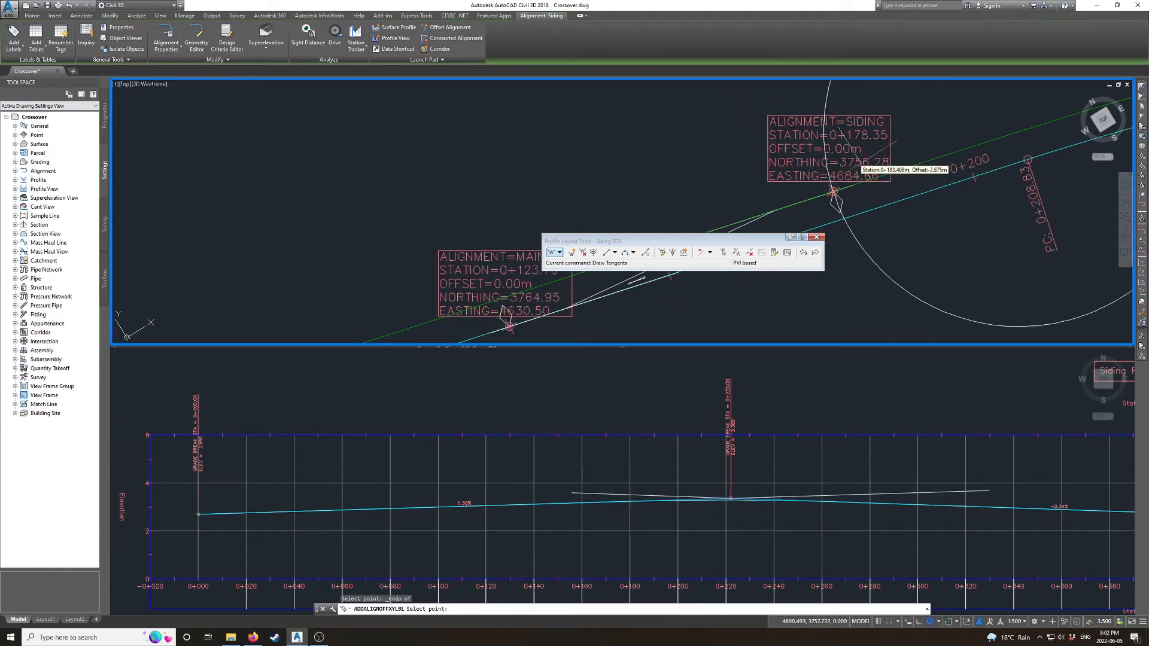
key("Escape")
- Add a station elevation label to the Siding profile view at station 178.35, with its elevation picked on the Siding TOR profile
left_click(742, 484)
key("Escape")
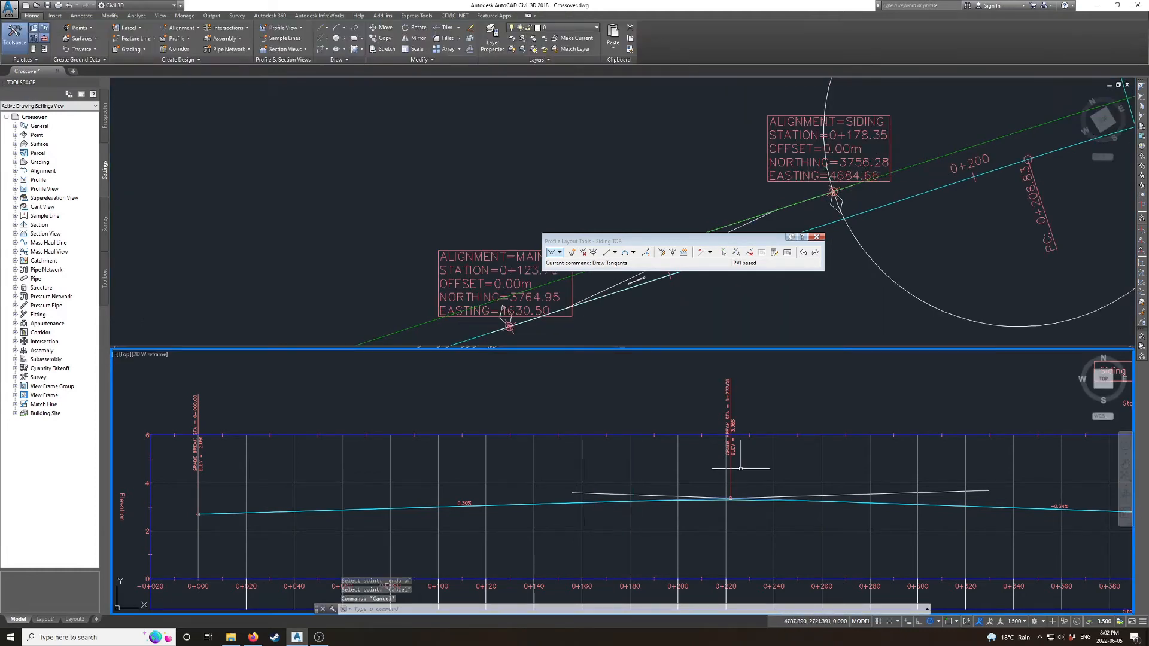
left_click(753, 475)
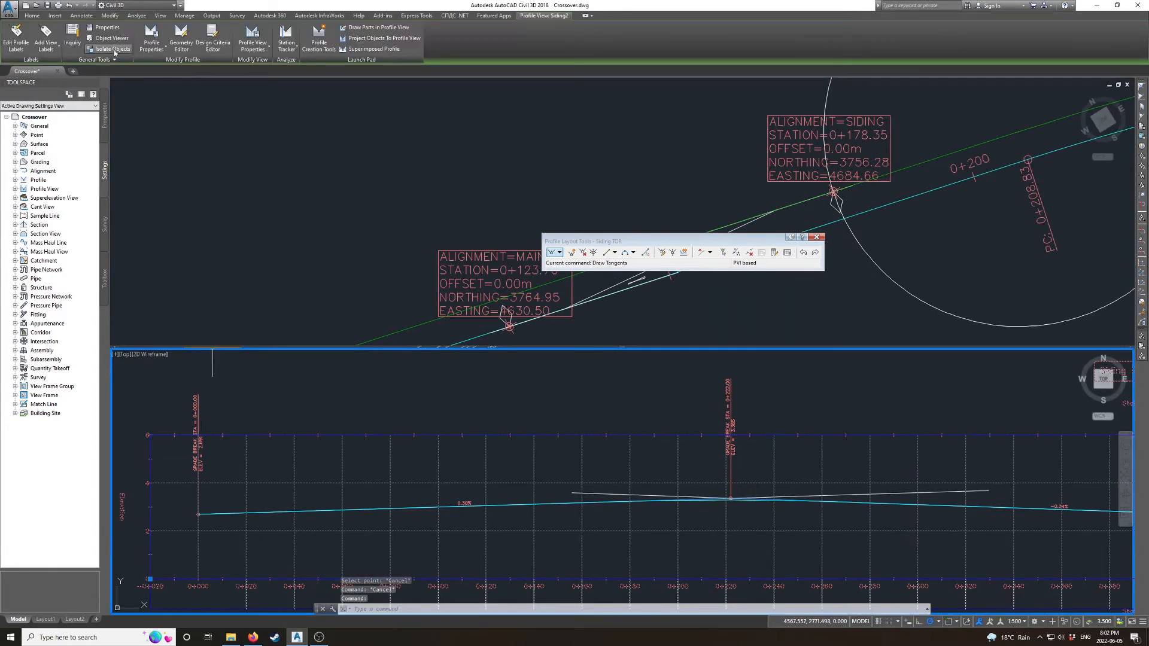
left_click(46, 44)
left_click(60, 65)
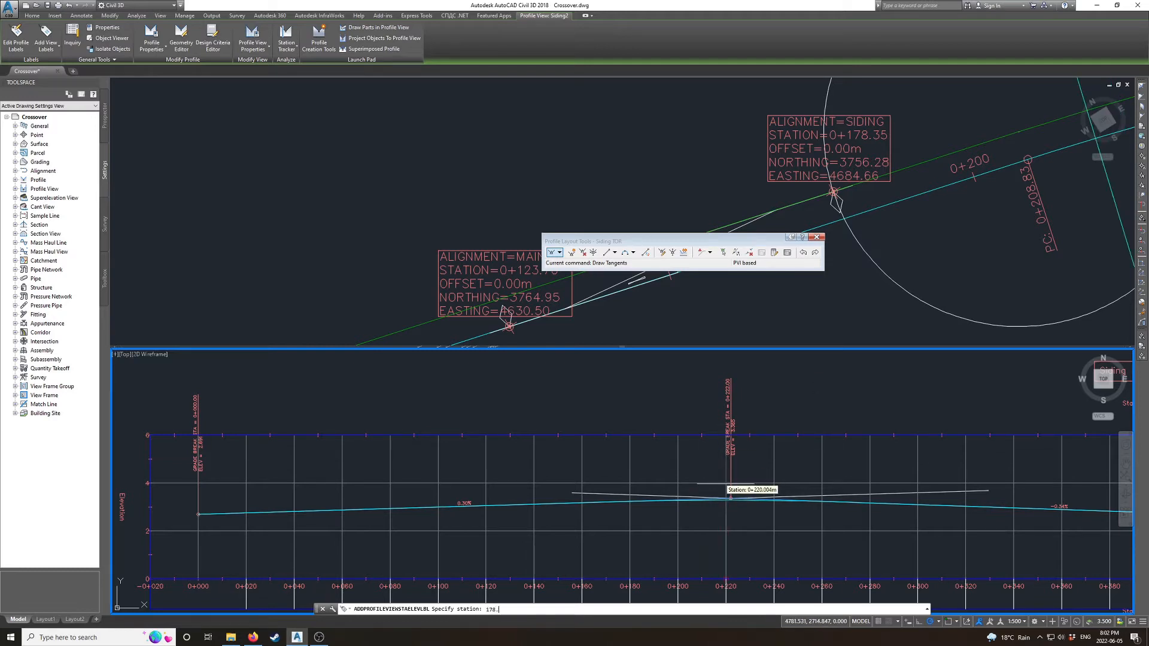
type("5")
key("Return")
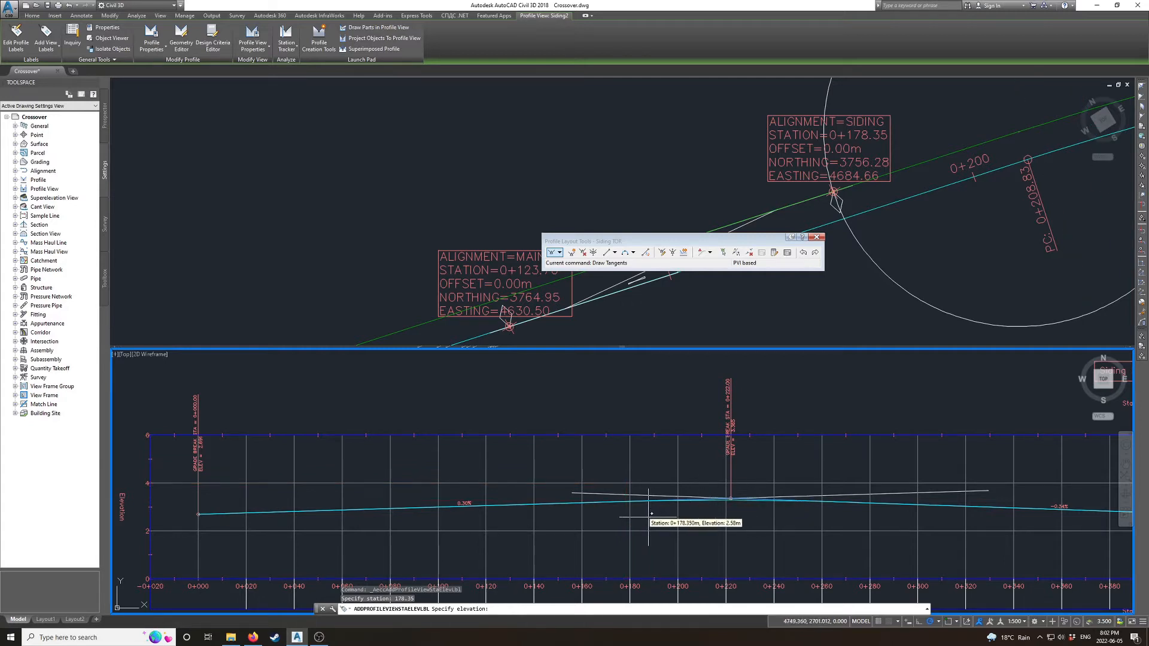
scroll(629, 505, "up", 2)
scroll(630, 505, "up", 3)
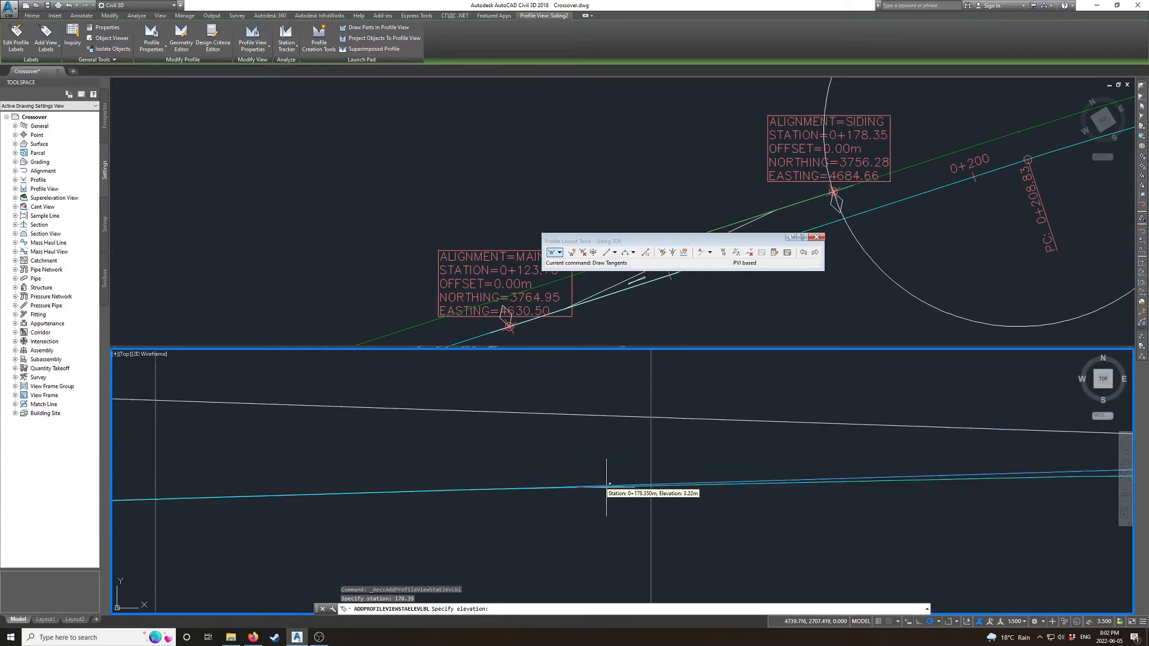
right_click(611, 484, "shift")
left_click(634, 458)
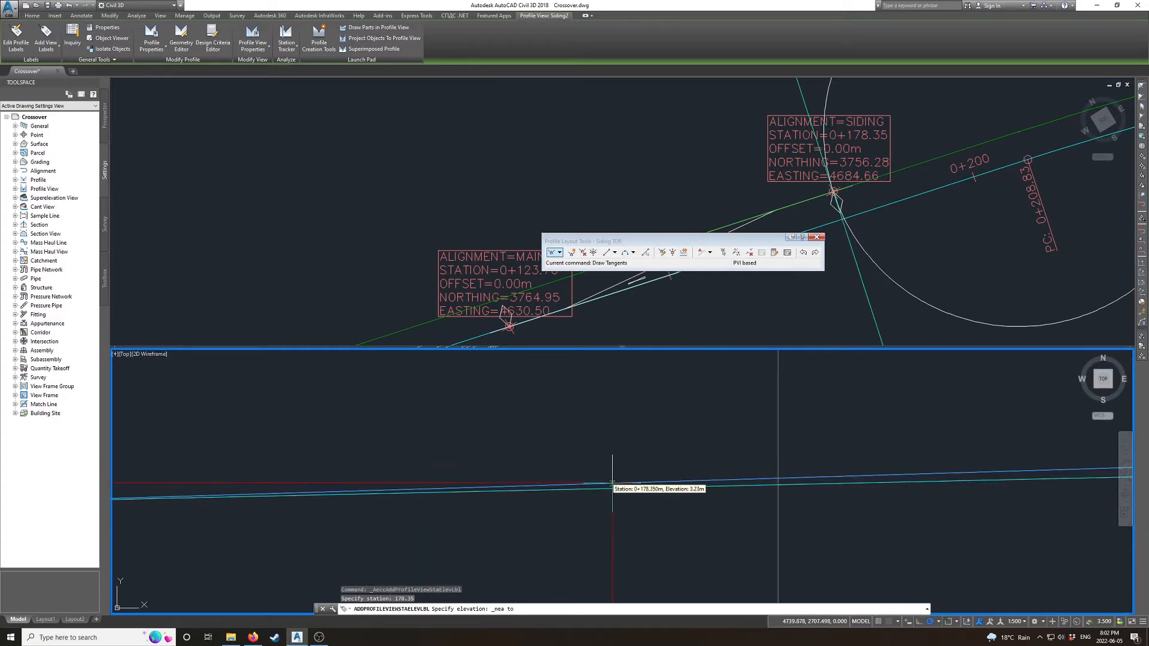
left_click(611, 483)
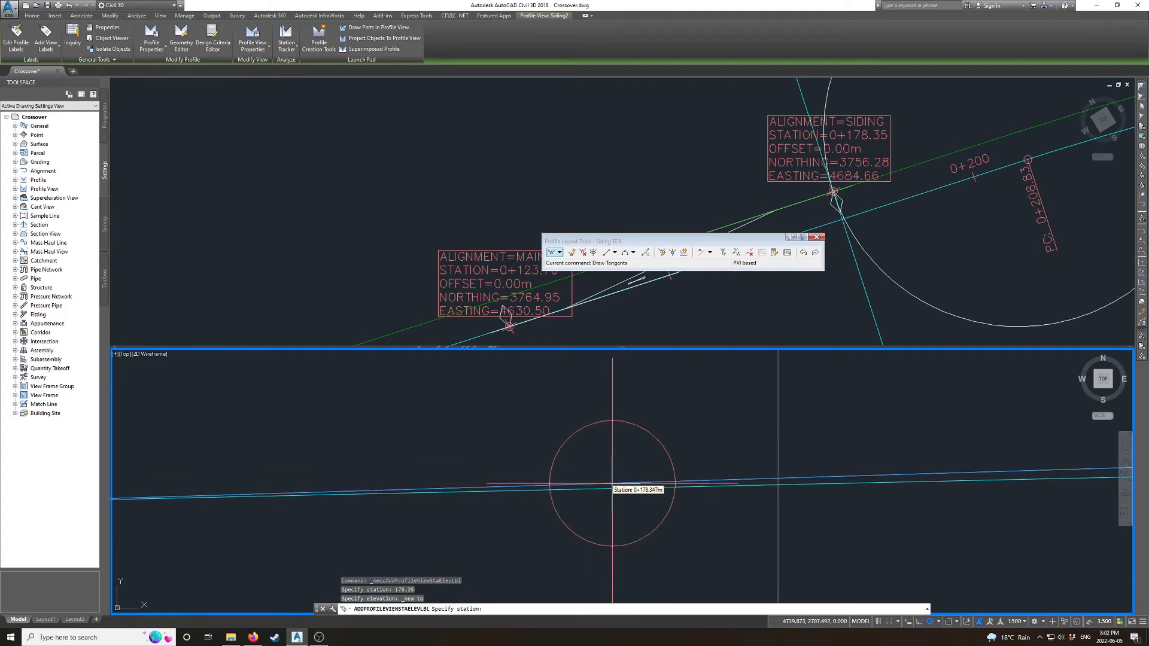
key("Escape")
- Examine where the turnout's station elevation label sits on the Siding TOR profile relative to the grade break
scroll(590, 469, "up", 5)
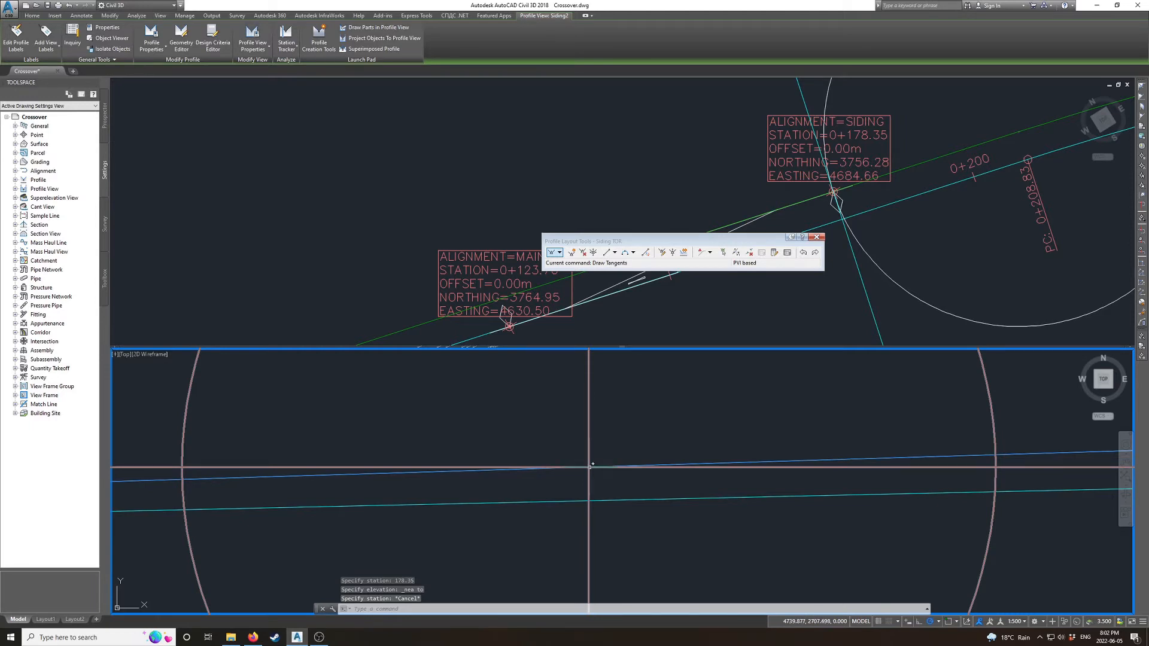
scroll(590, 467, "down", 5)
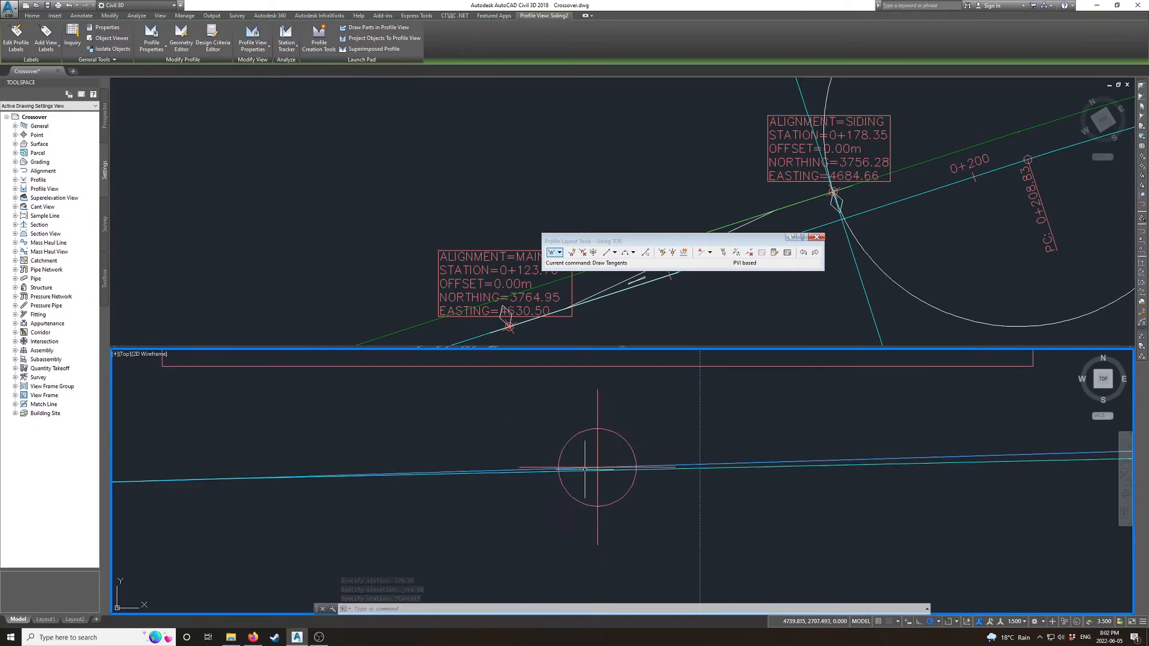
scroll(327, 470, "down", 5)
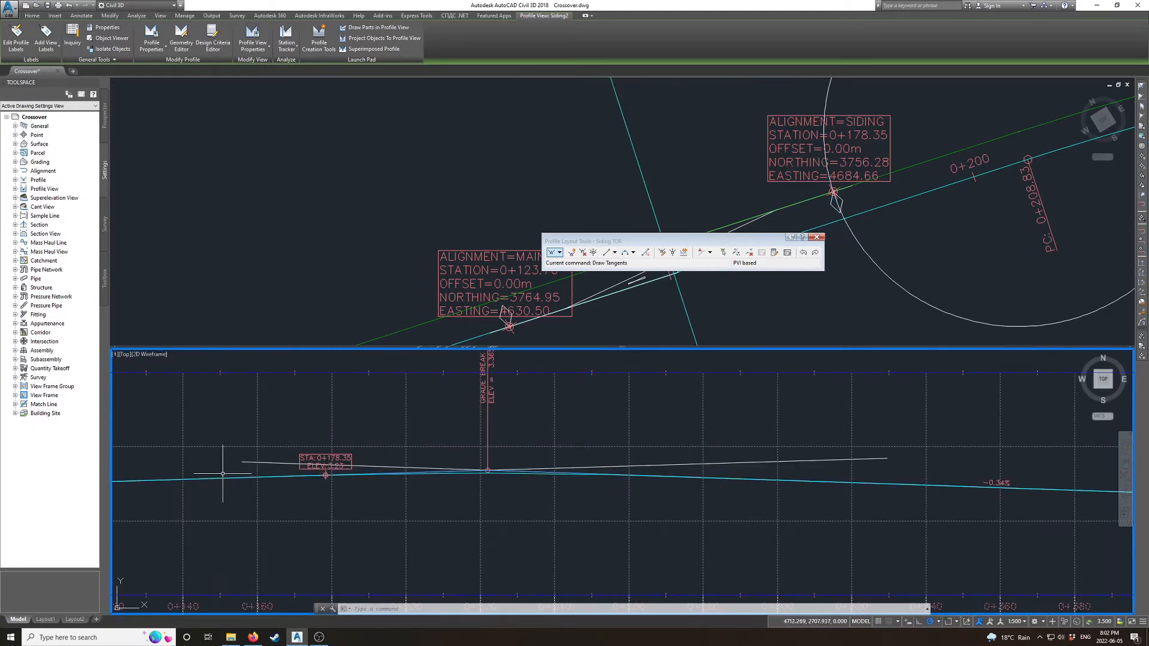
type("o")
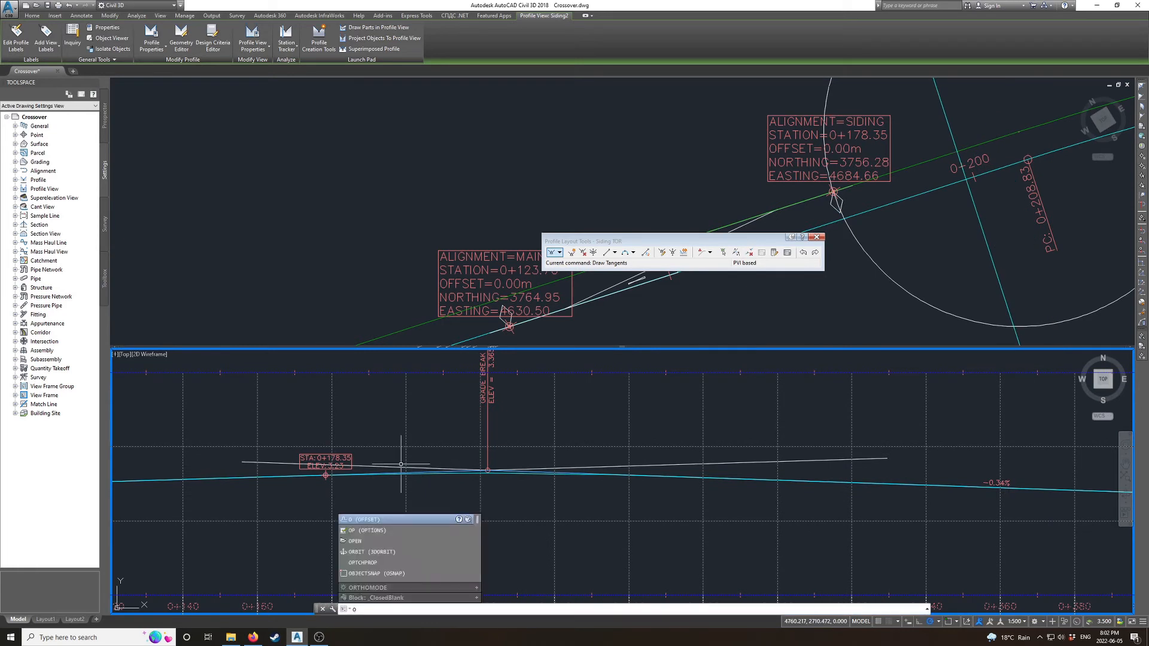
key("Escape")
type("p")
key("Return")
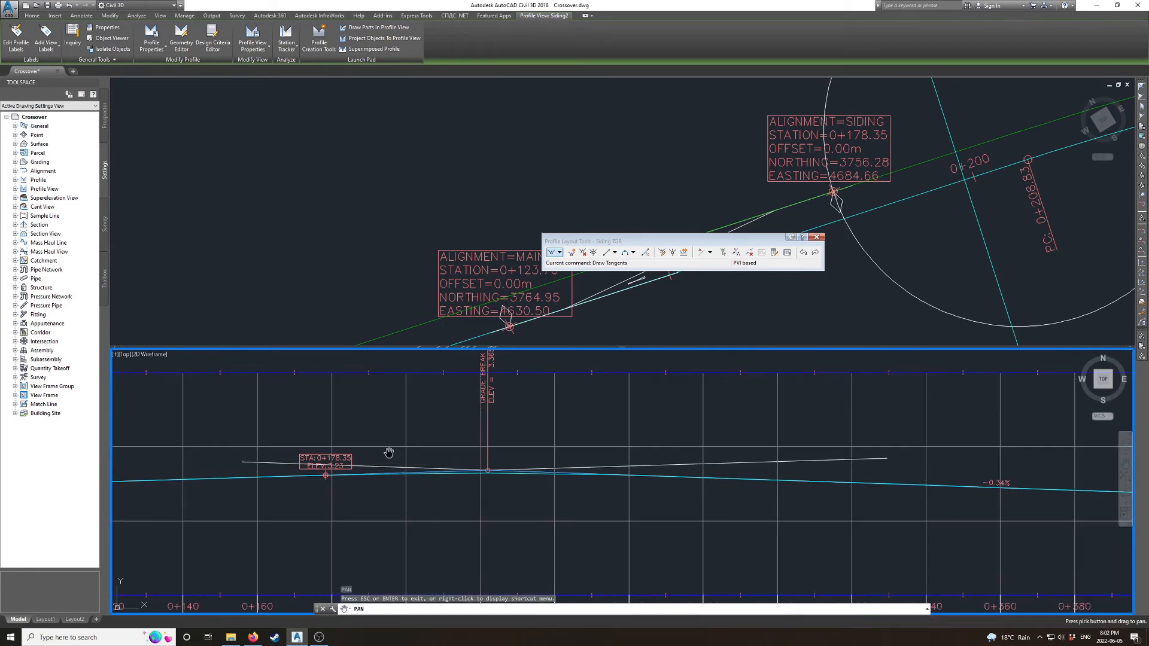
left_click_drag(389, 453, 547, 451)
key("Escape")
scroll(597, 472, "up", 2)
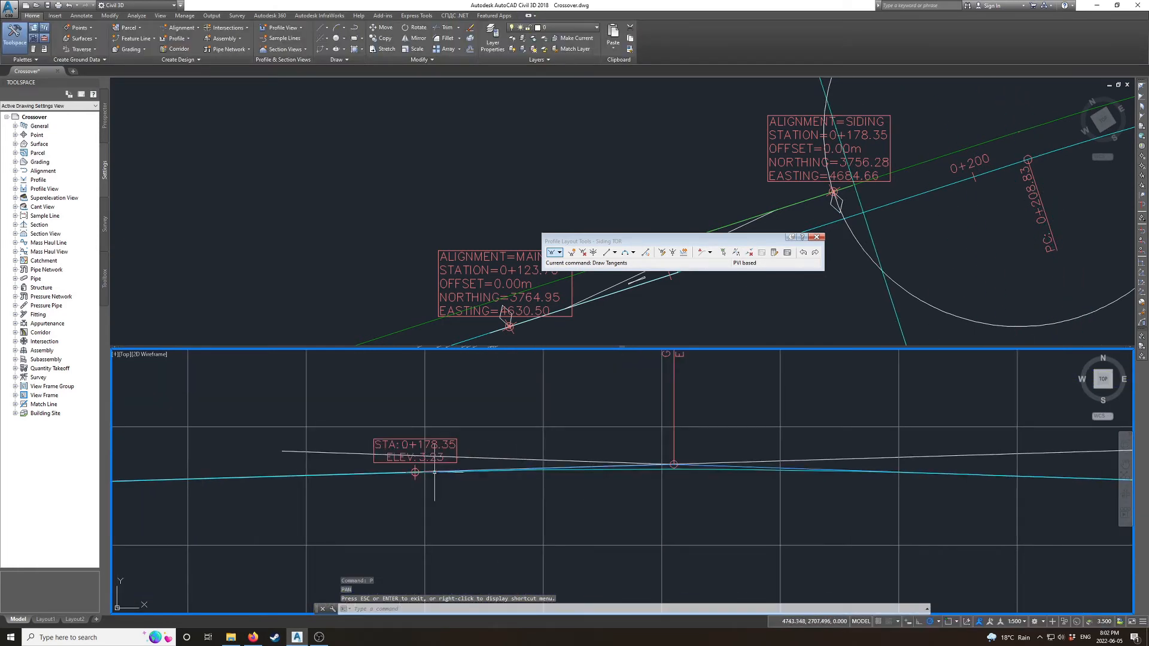
- Draw a vertical line upward from the insertion point of the station elevation label in the Siding profile view
type("l")
key("Return")
scroll(417, 474, "up", 1)
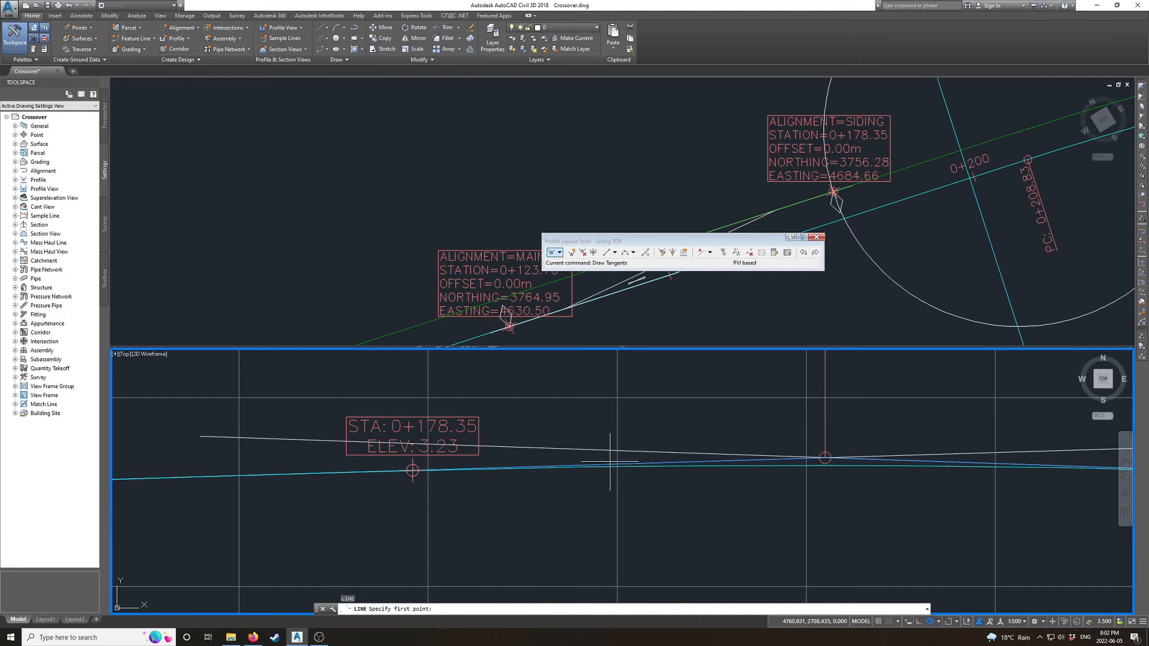
right_click(412, 460, "shift")
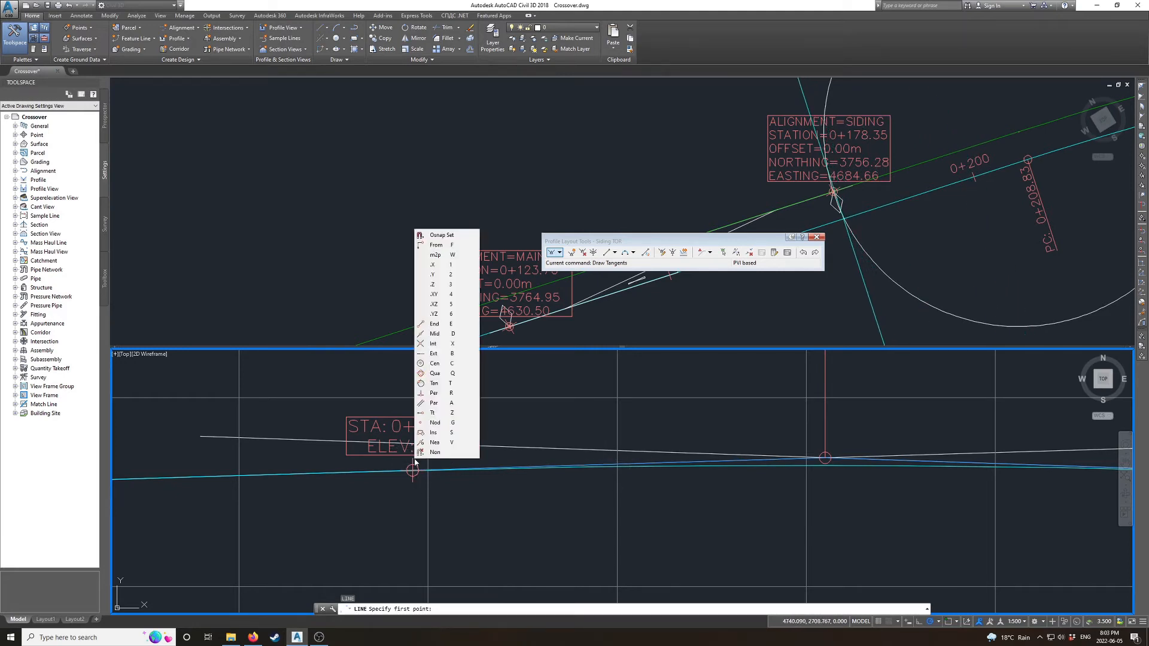
key("s")
left_click(412, 470)
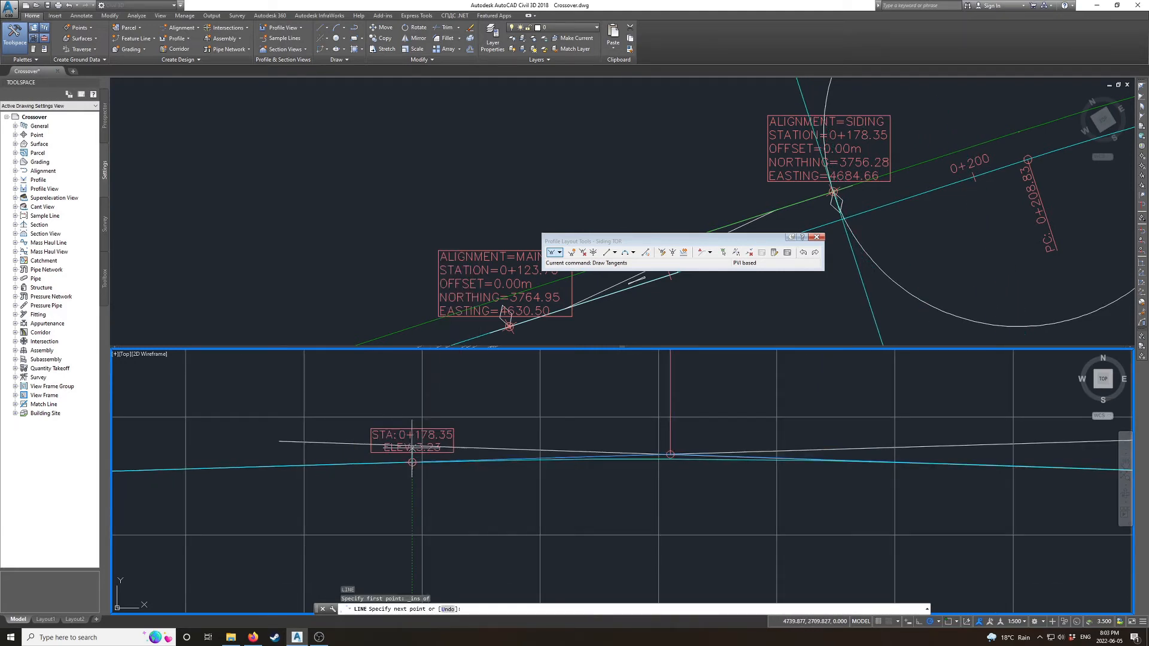
scroll(413, 464, "down", 2)
key("Escape")
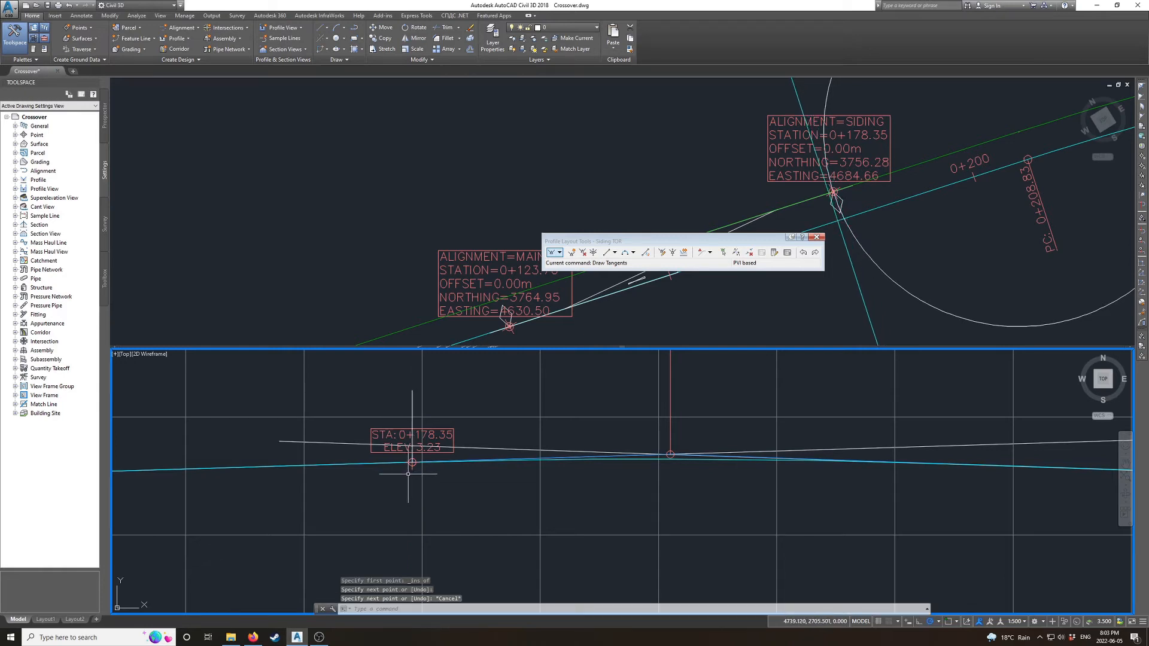
scroll(411, 462, "up", 2)
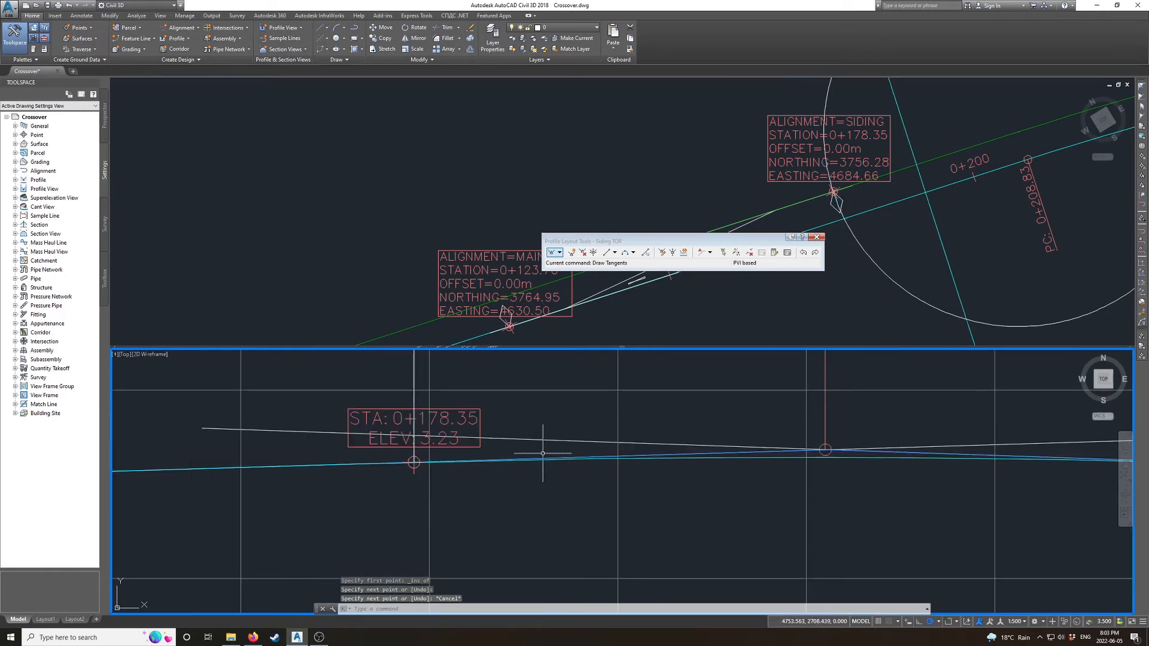
type("o")
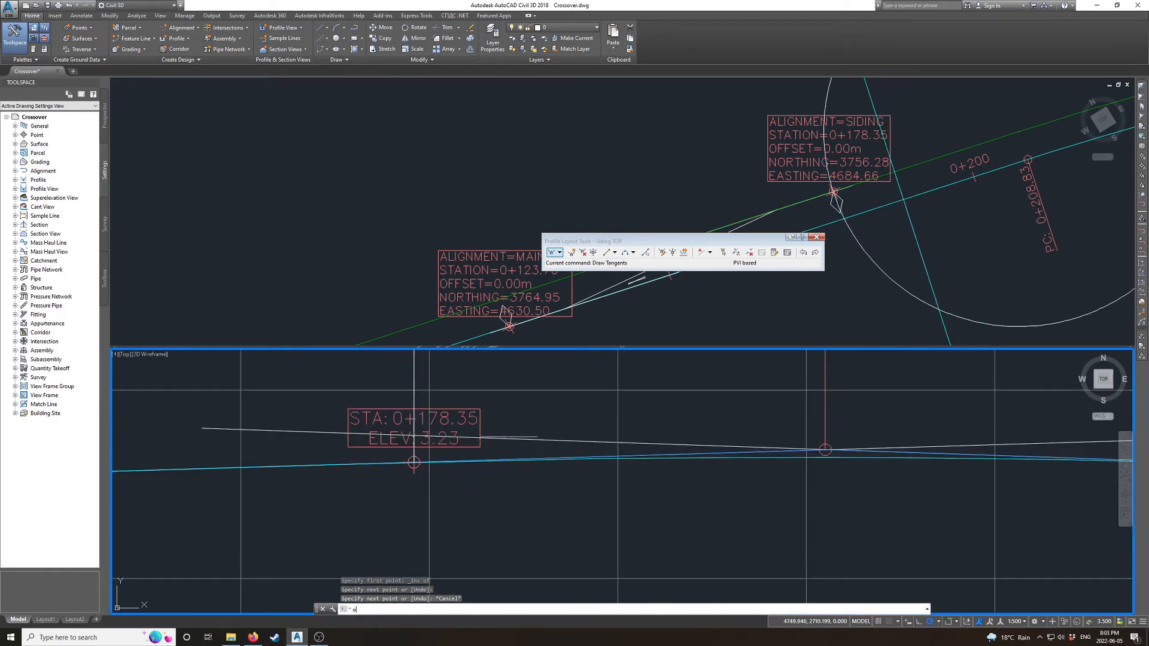
key("Return")
key("Return")
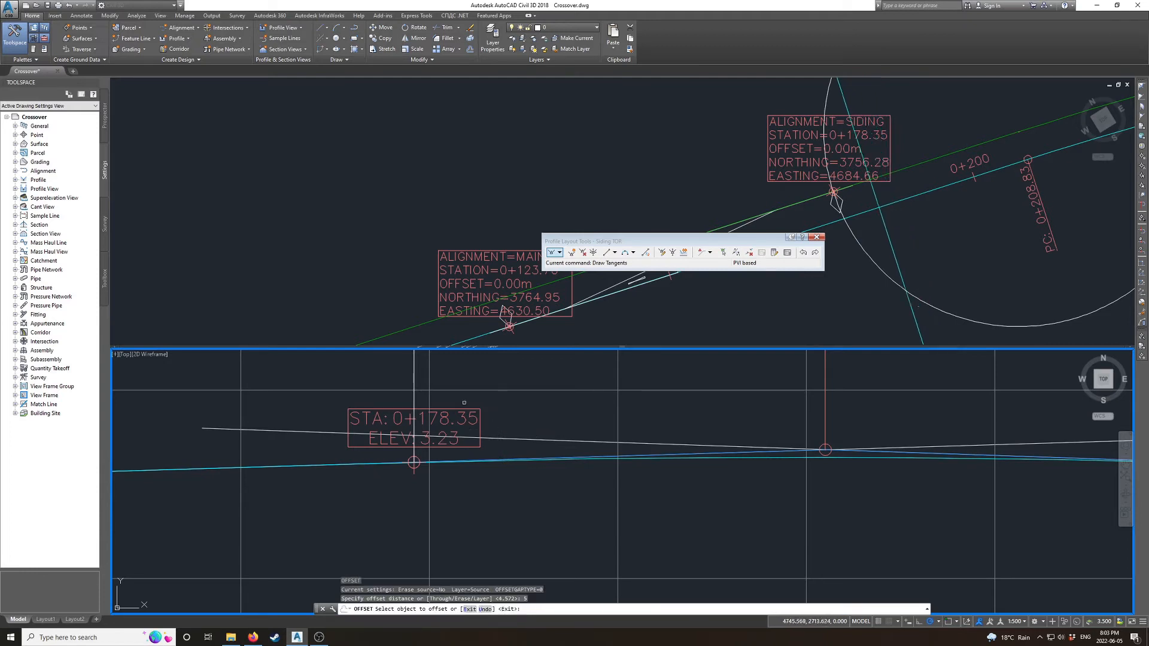
key("Escape")
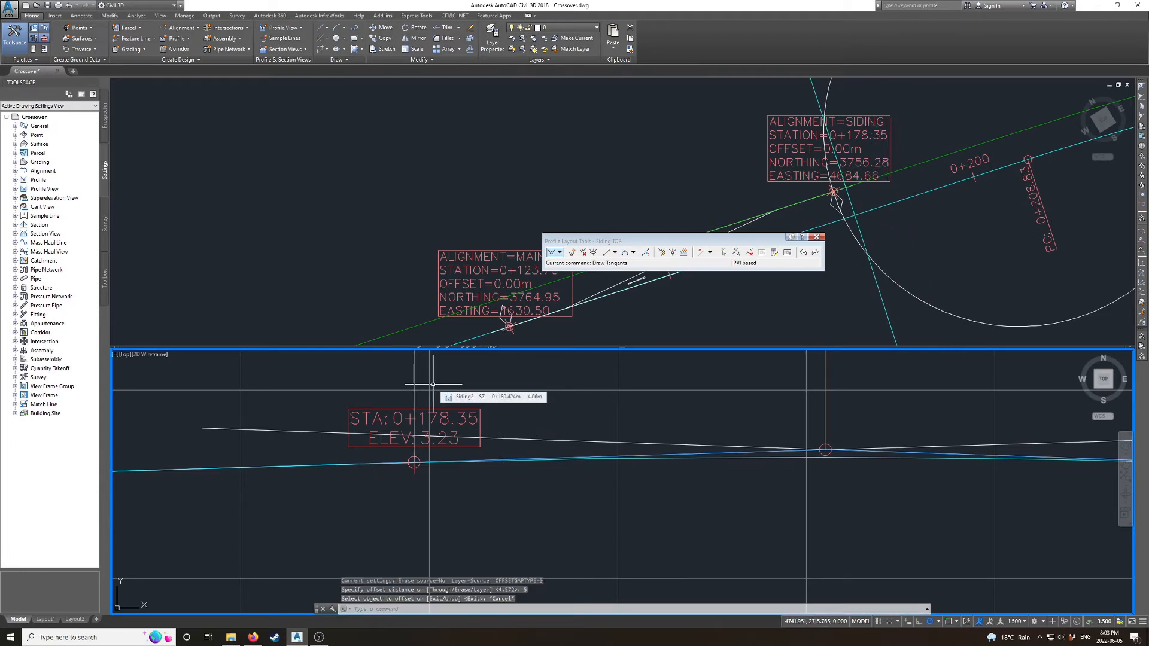
- Offset the vertical line at the turnout station by 7.62 toward the grade break
scroll(425, 380, "down", 2)
type("p")
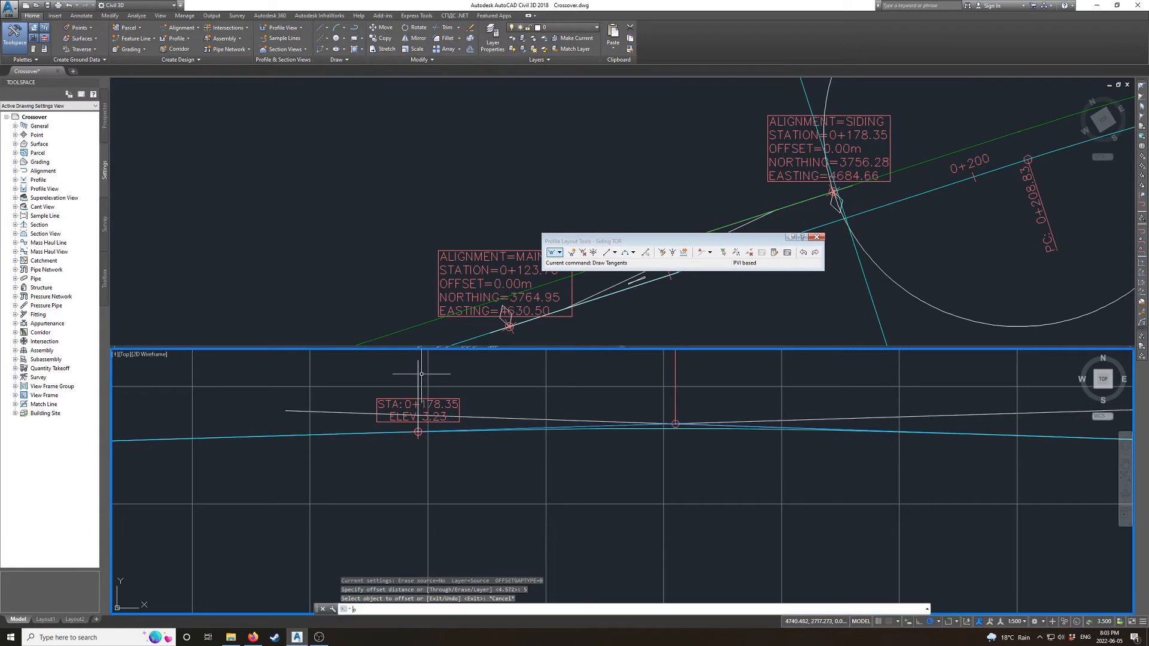
key("Return")
type("7.62")
key("Return")
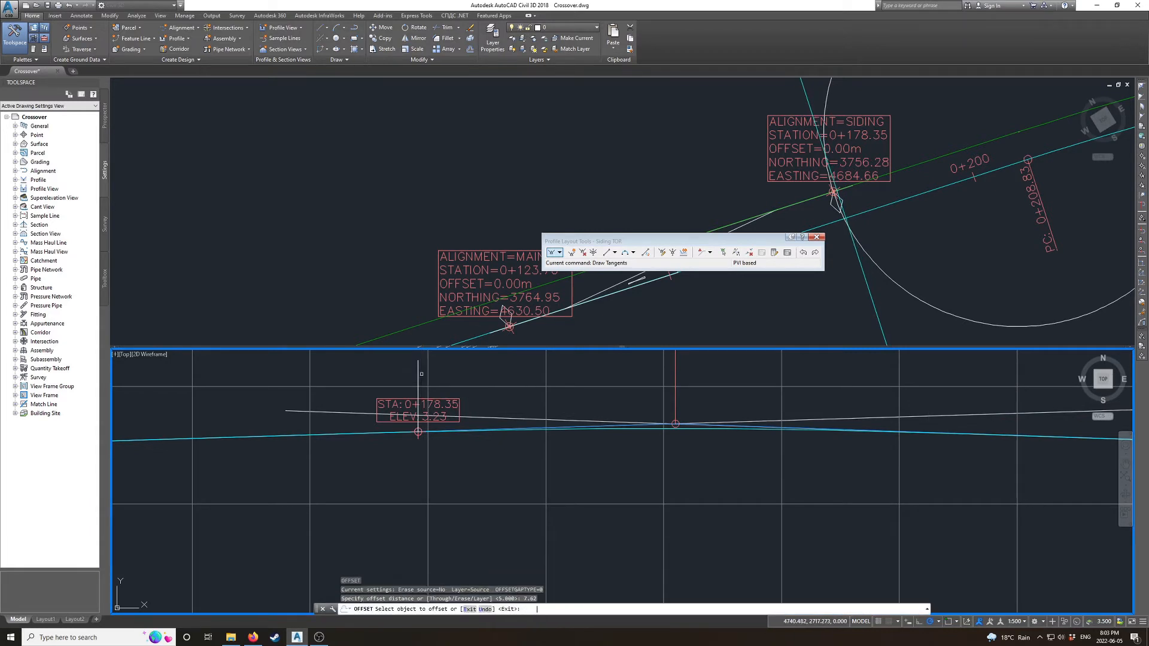
left_click(418, 374)
left_click(493, 375)
key("Escape")
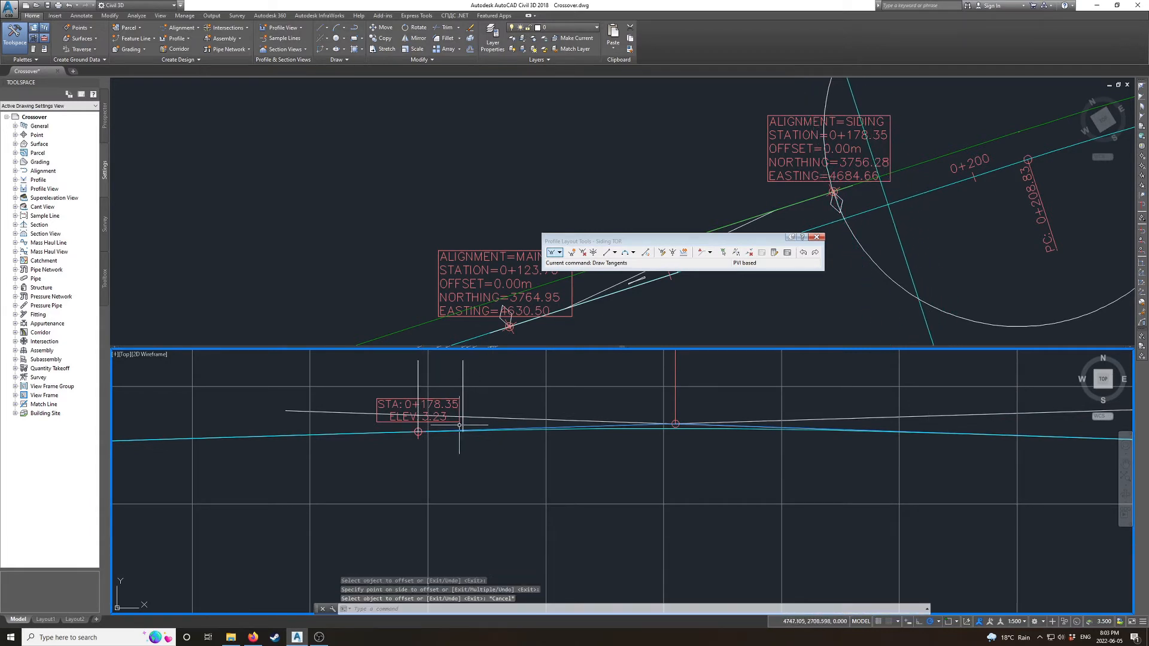
- Measure the distance from the Siding TOR grade break perpendicular to the offset vertical line
scroll(479, 417, "up", 2)
scroll(480, 417, "up", 2)
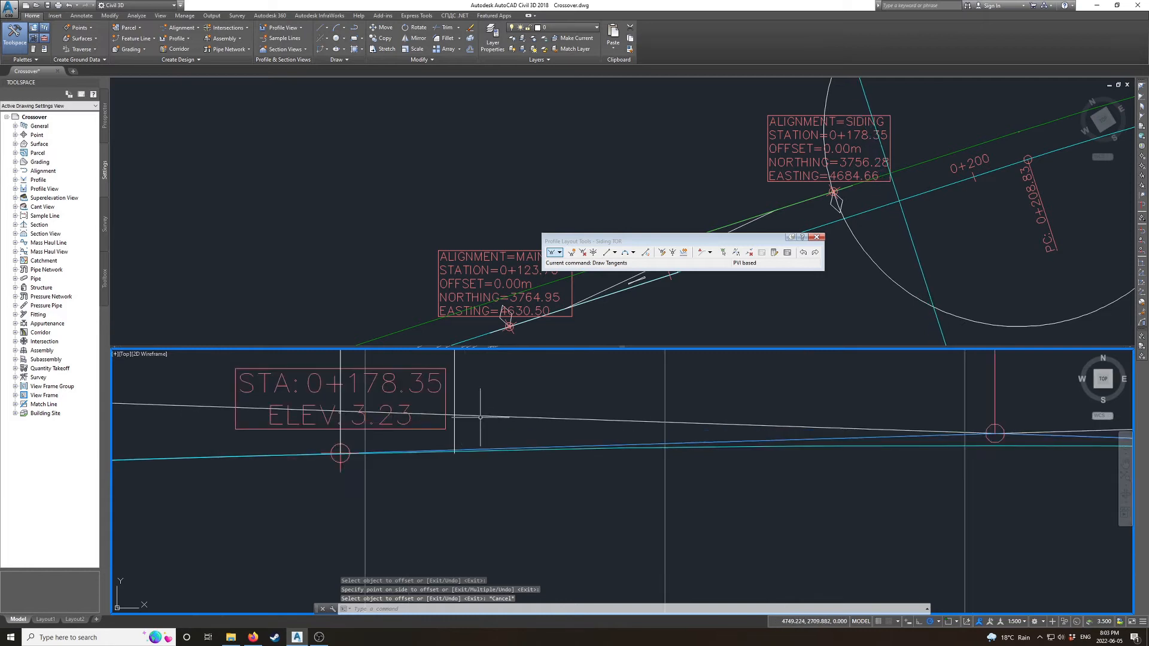
type("d")
key("BackSpace")
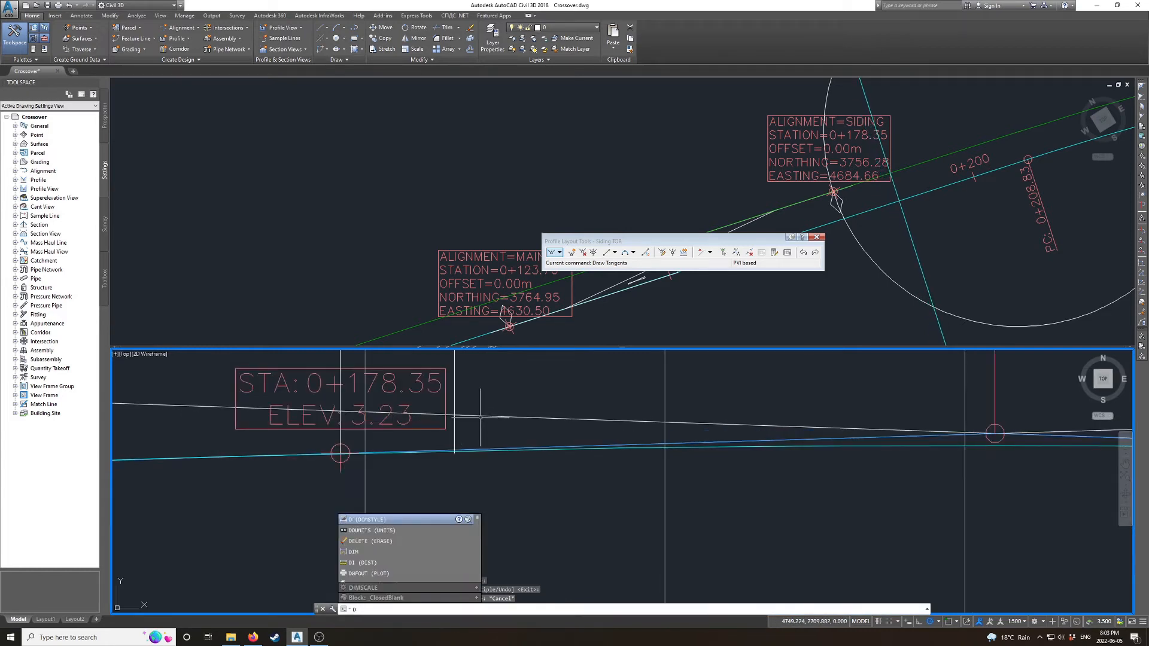
key("Return")
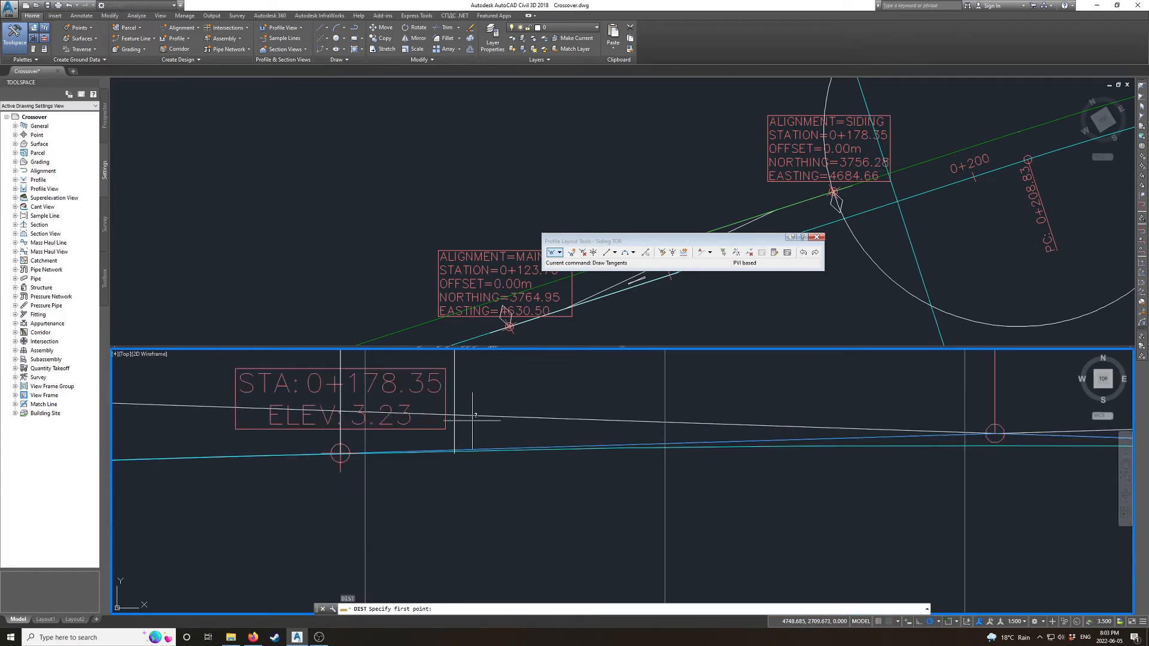
right_click(996, 434, "shift")
key("i")
left_click(994, 434)
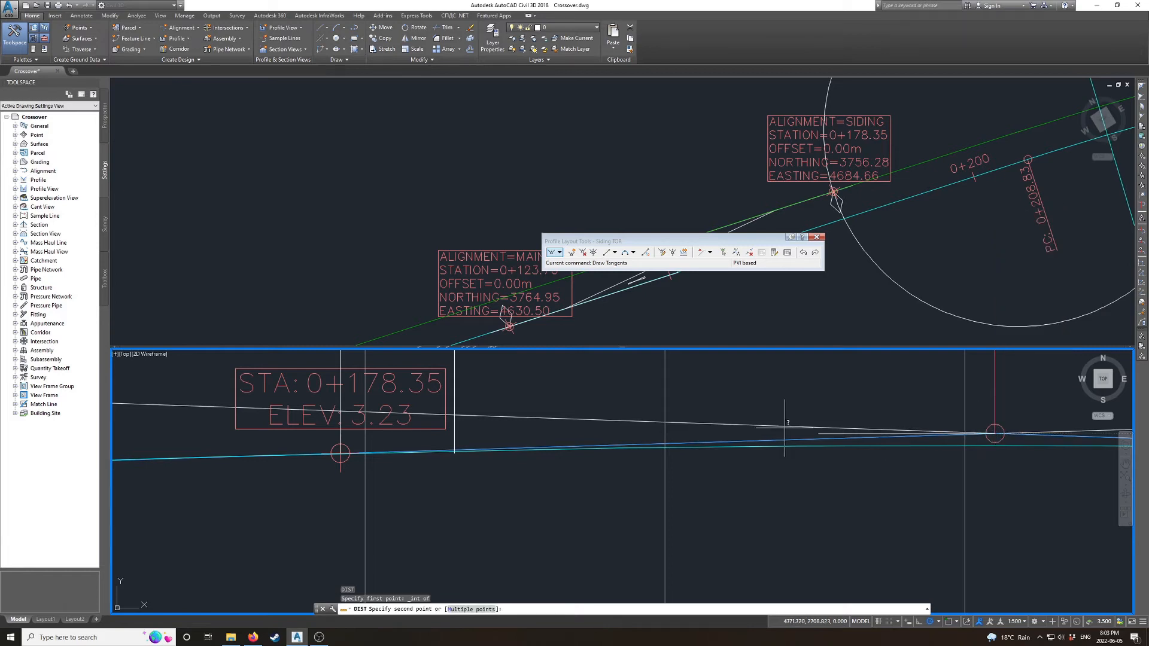
right_click(454, 426, "shift")
key("p")
left_click(454, 426)
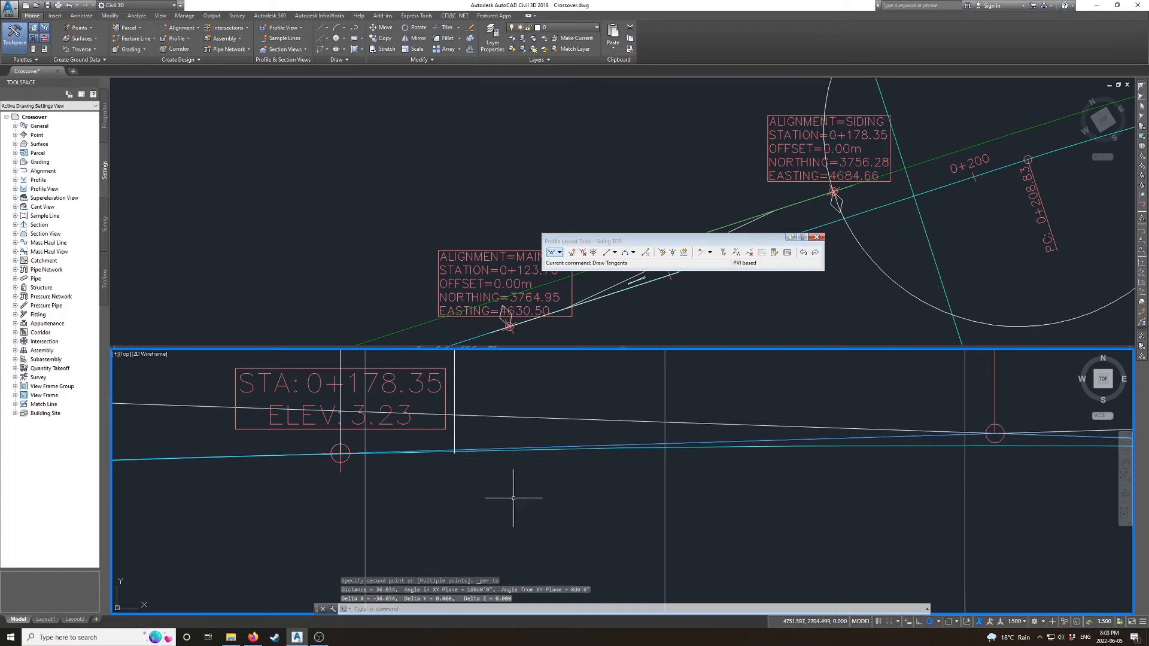
- Add a free parabolic vertical curve 72 m long between the two Siding TOR tangents at the grade break
scroll(578, 465, "down", 3)
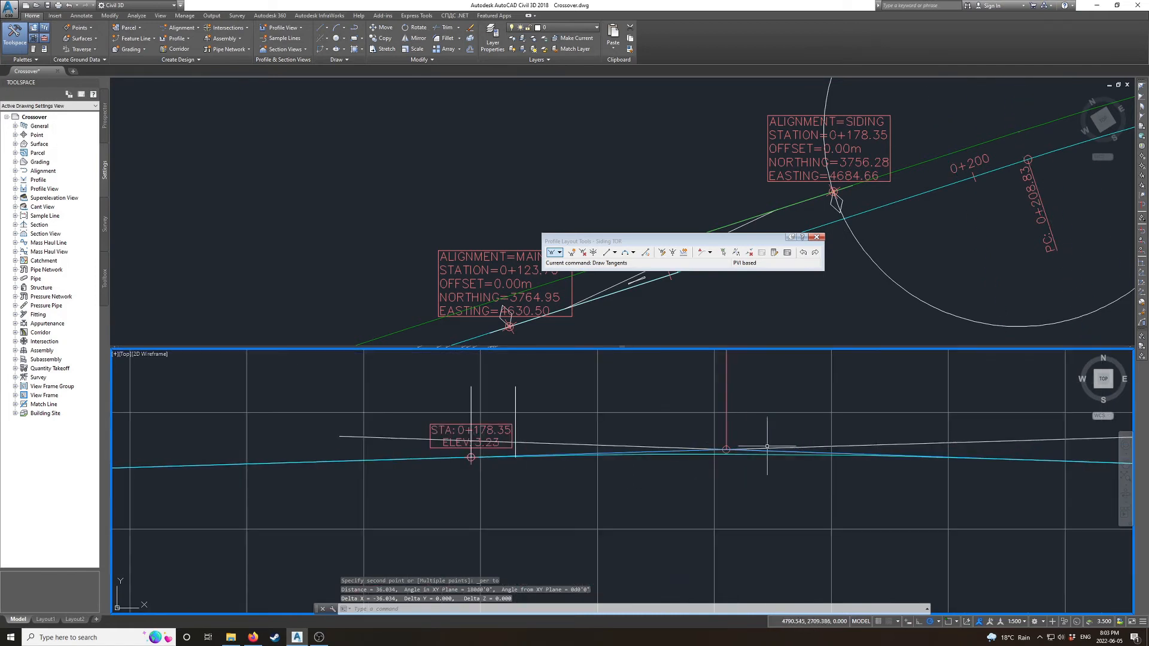
key("Escape")
left_click(771, 452)
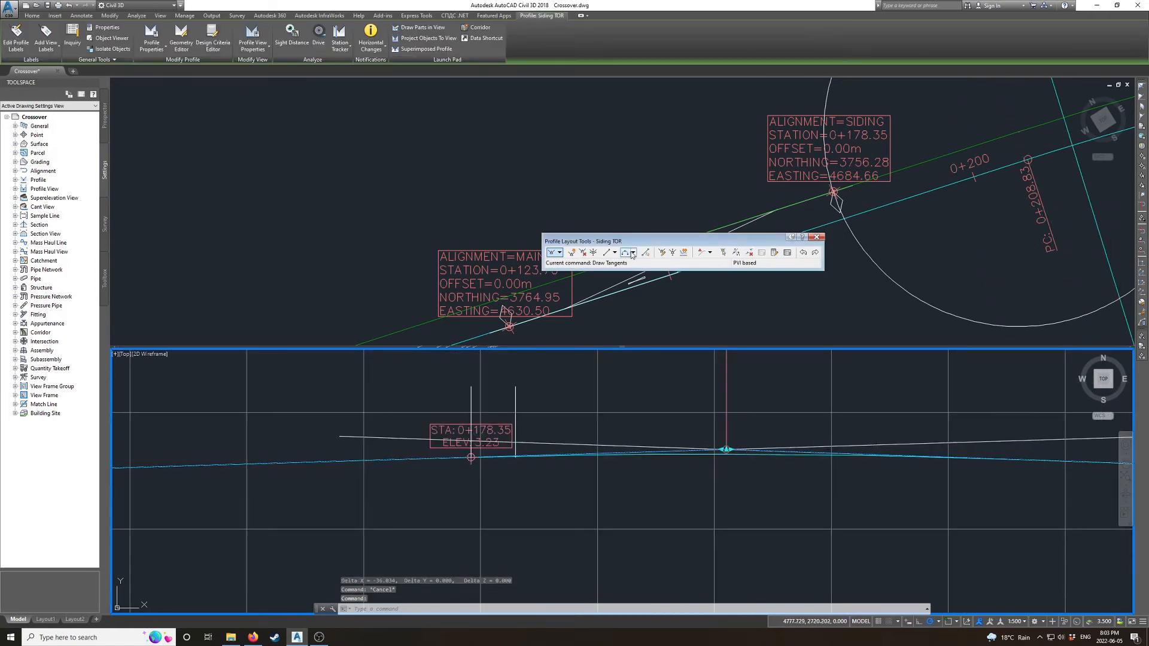
left_click(633, 252)
left_click(651, 325)
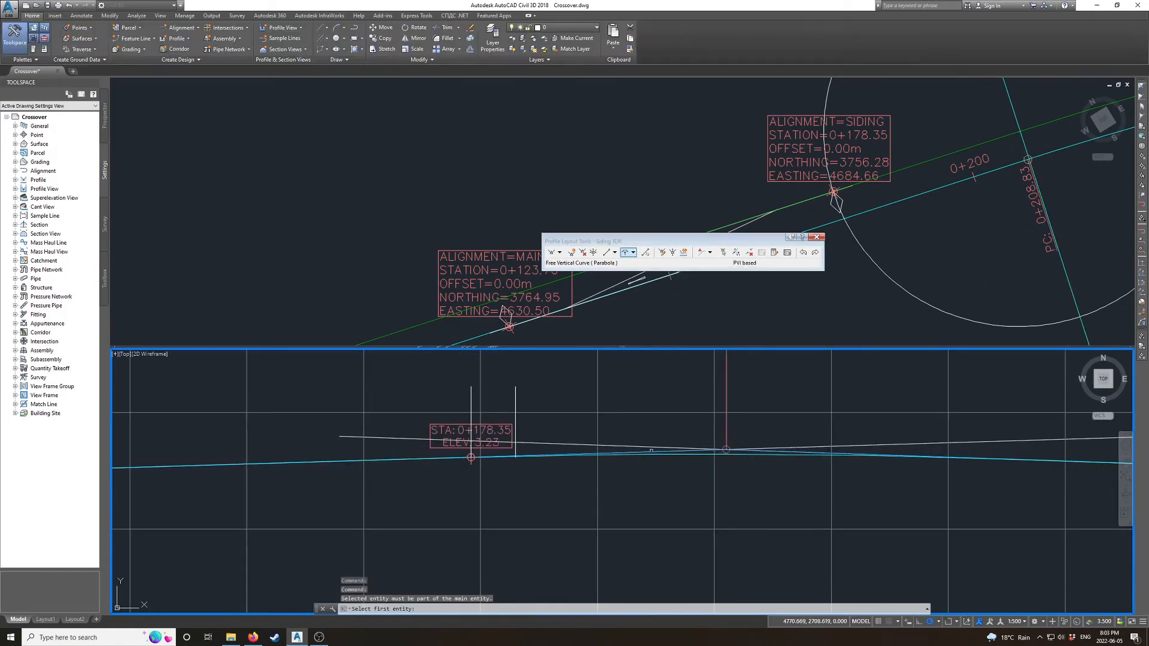
left_click(654, 453)
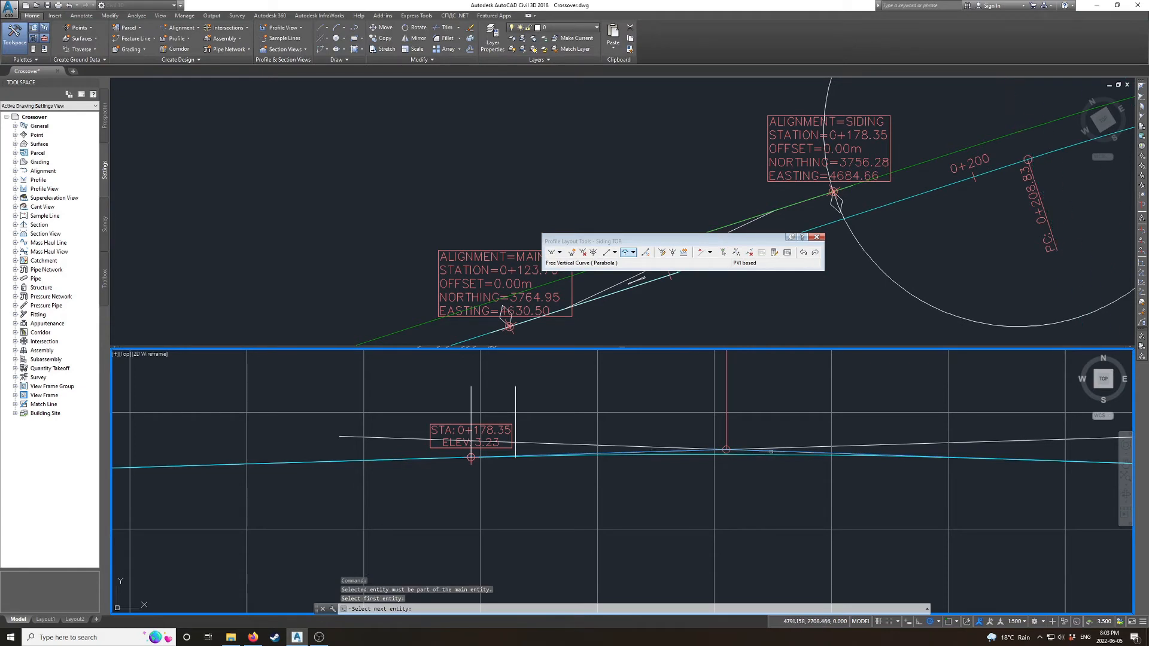
left_click(771, 451)
type("72")
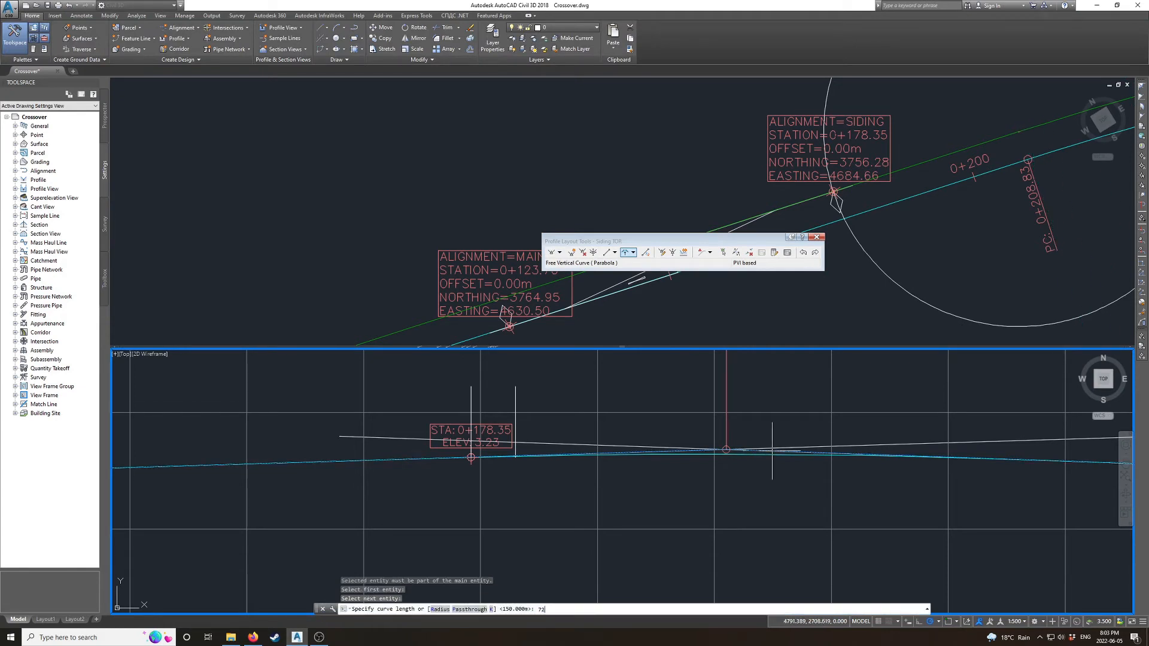
key("Return")
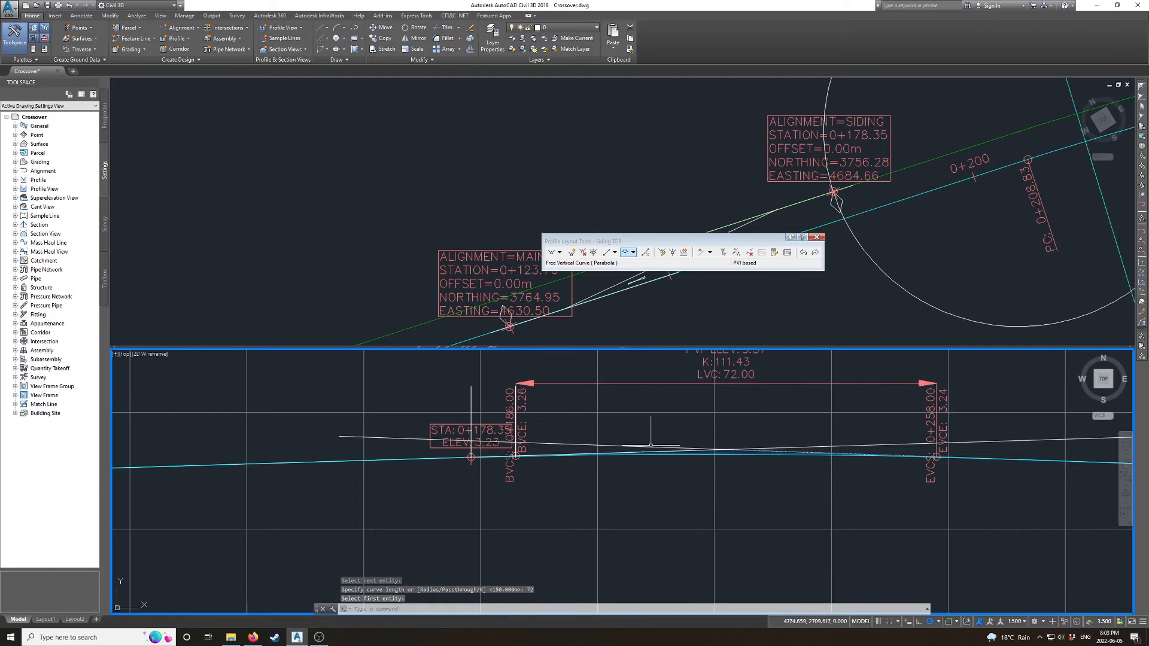
- Examine the new vertical curve's labels and its clearance from the turnout in the Siding profile view, and close the profile layout tools
key("Escape")
left_click(727, 382)
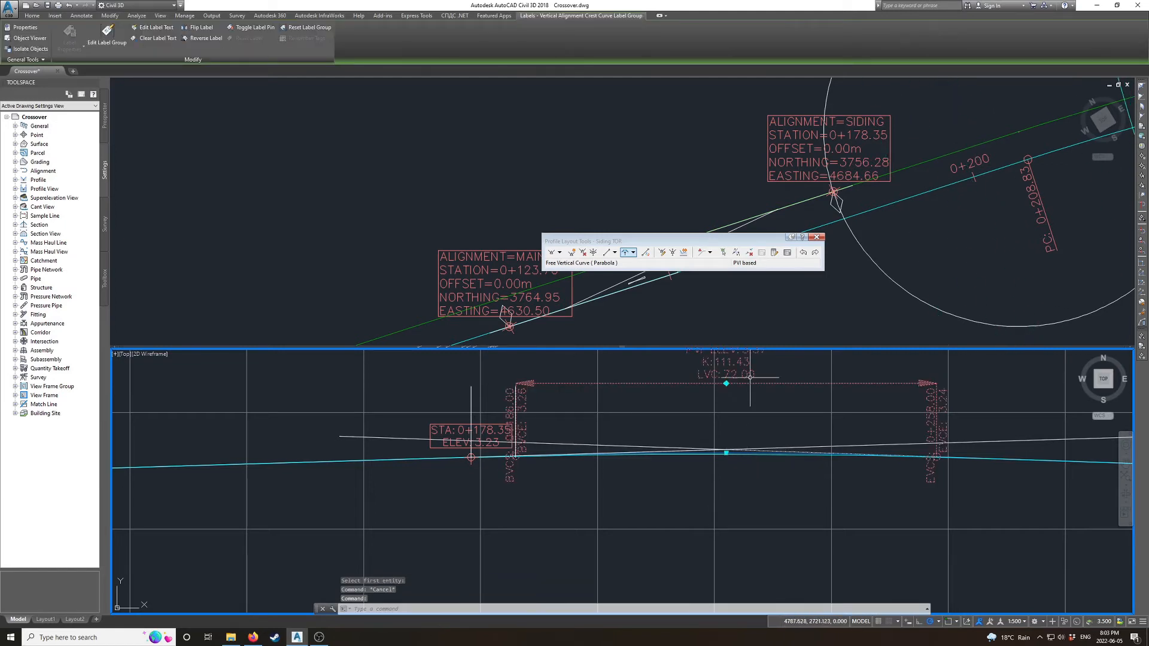
scroll(741, 379, "down", 2)
scroll(741, 380, "down", 1)
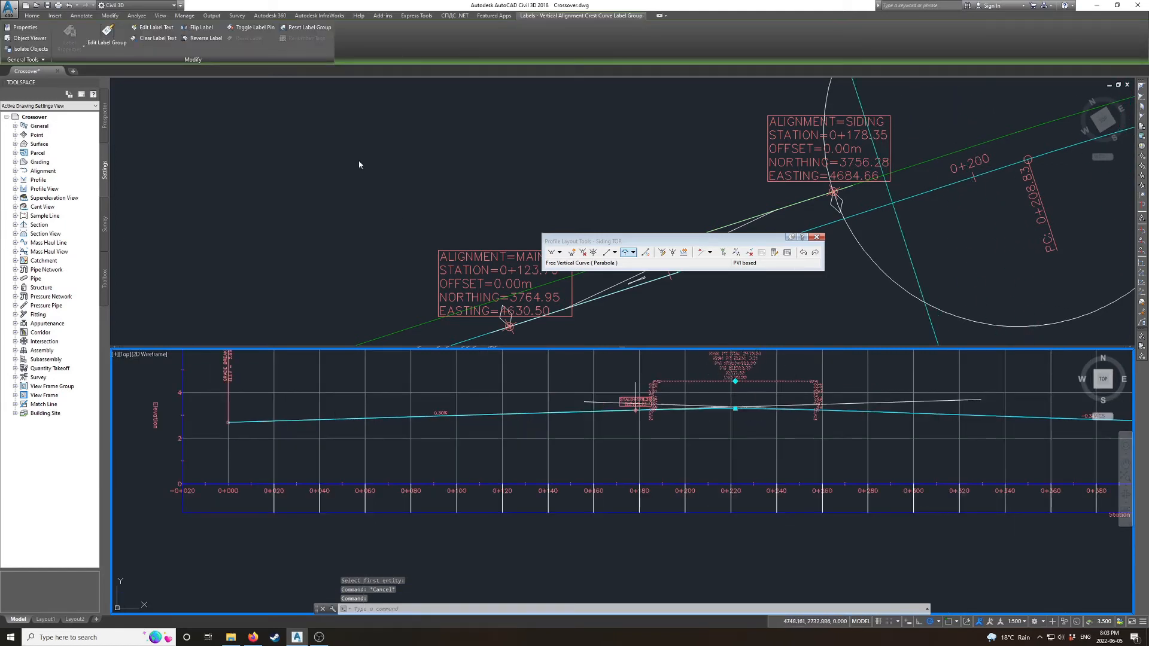
left_click(32, 16)
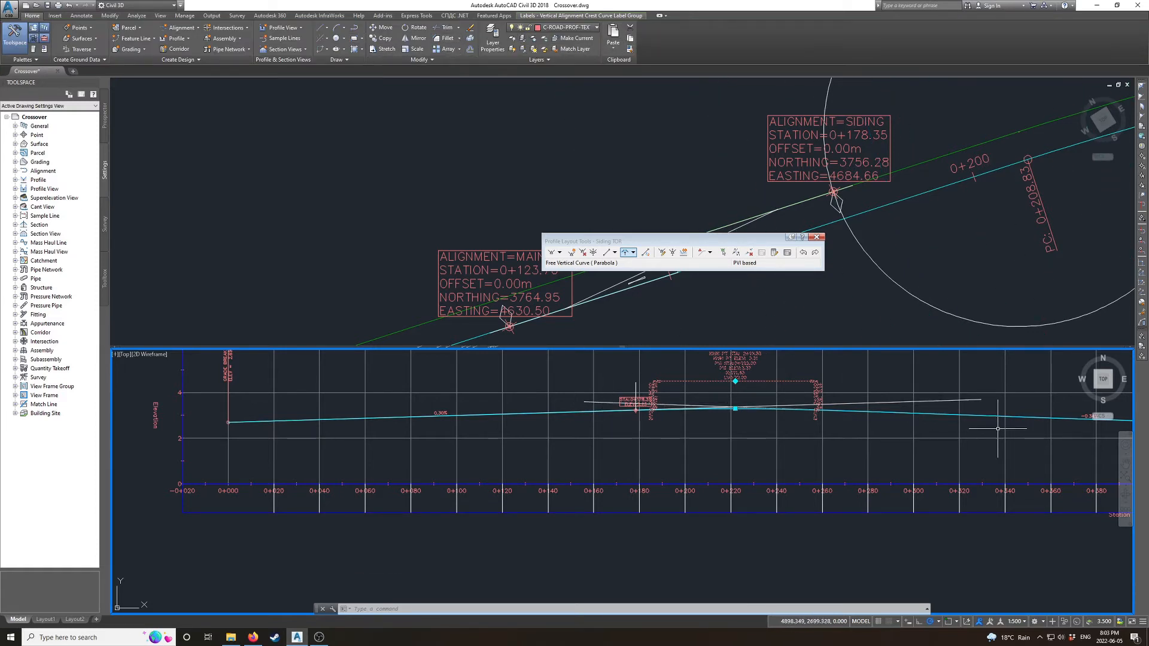
scroll(789, 438, "down", 3)
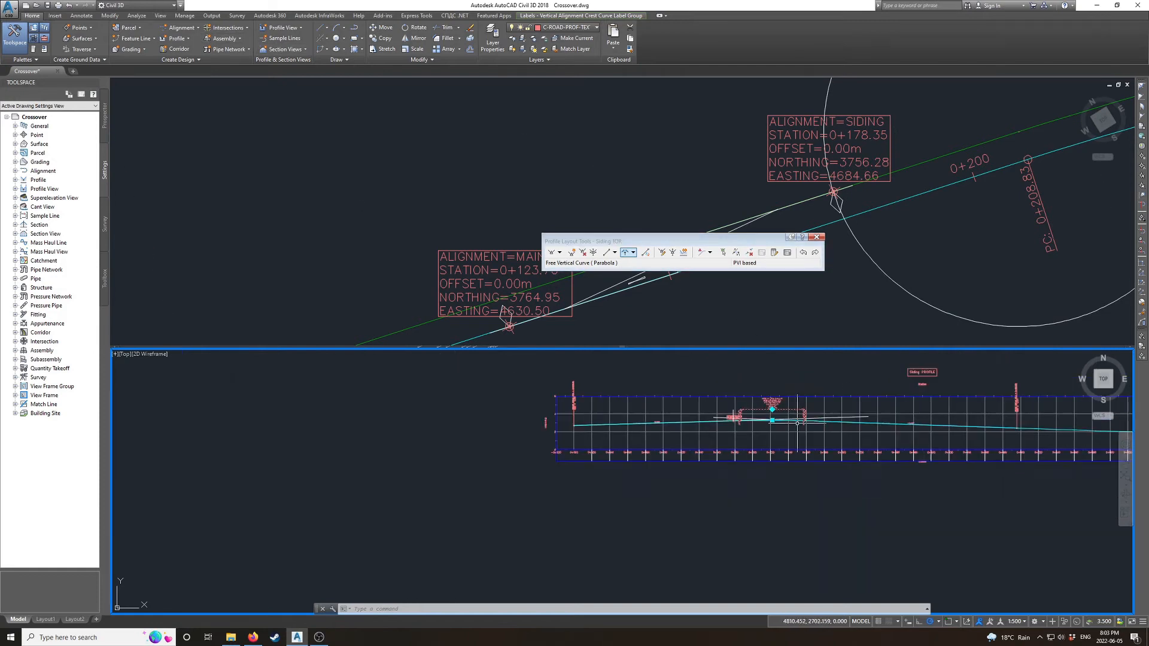
scroll(822, 389, "up", 3)
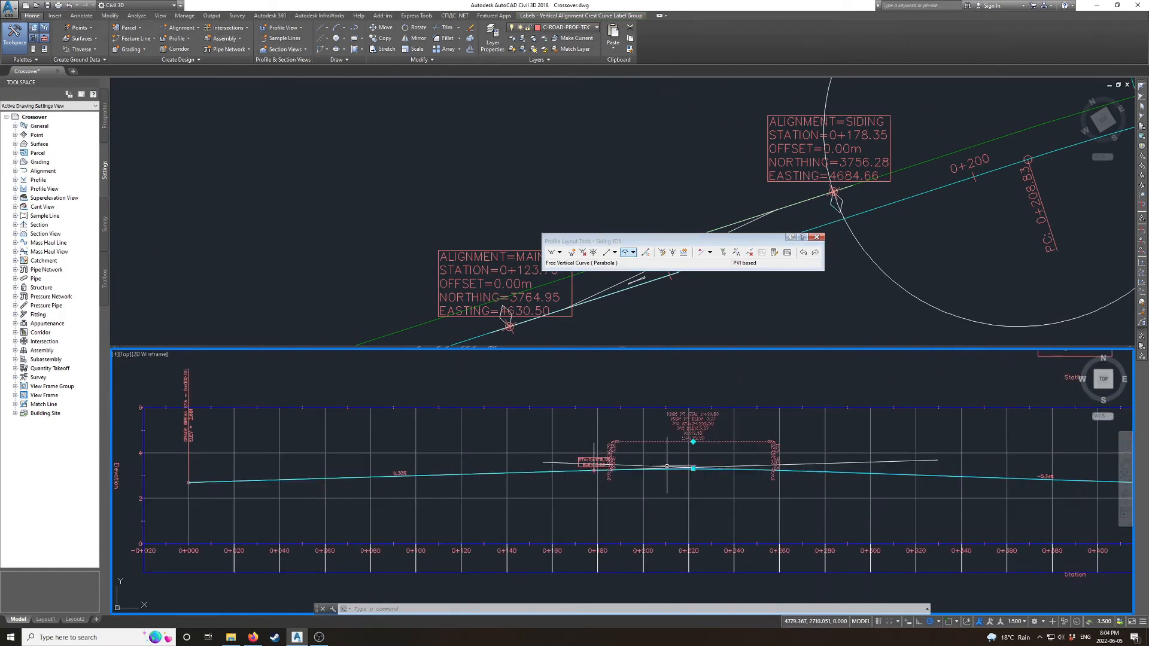
scroll(625, 460, "up", 2)
left_click(823, 219)
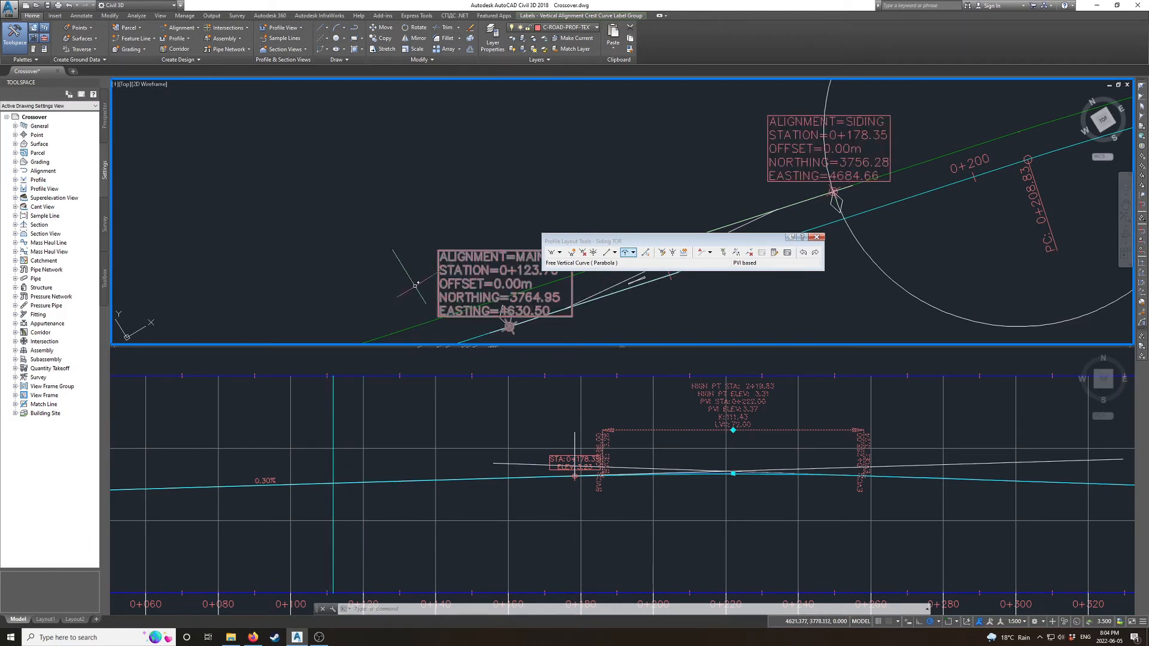
left_click(752, 488)
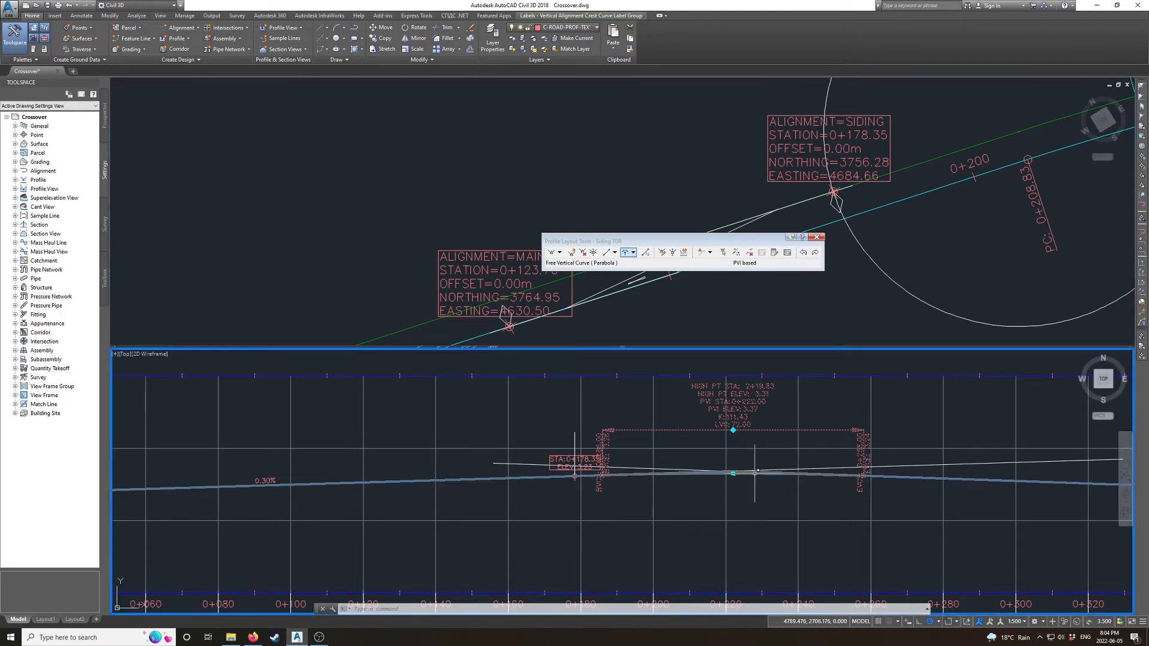
key("Escape")
scroll(786, 446, "up", 2)
scroll(761, 456, "down", 2)
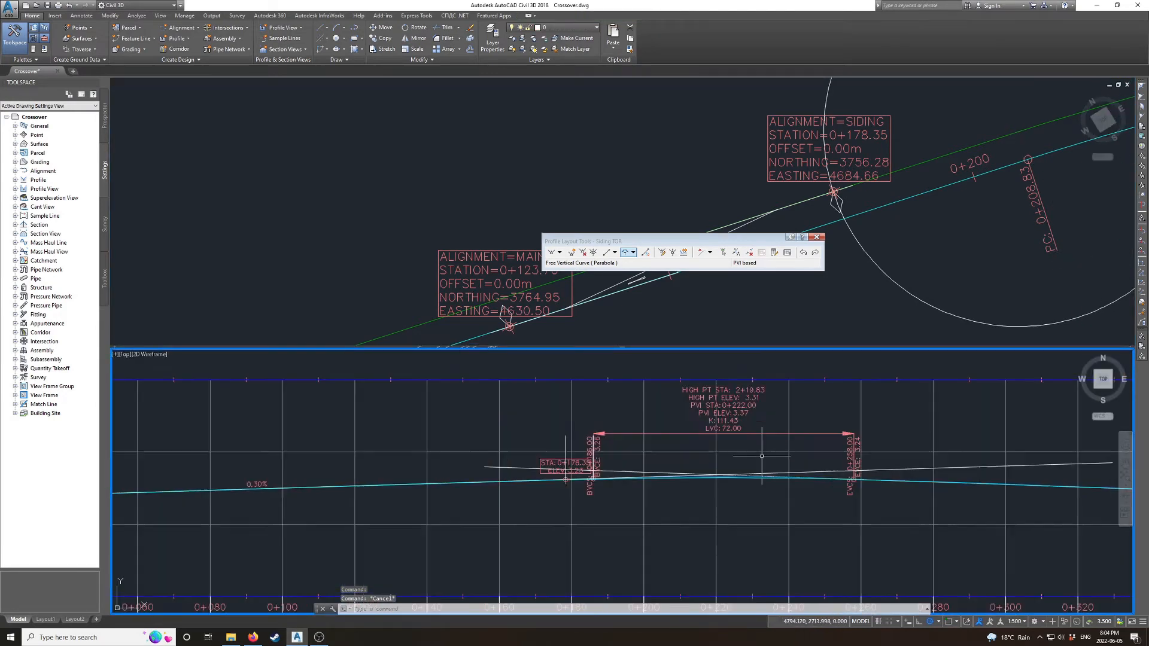
scroll(754, 452, "down", 3)
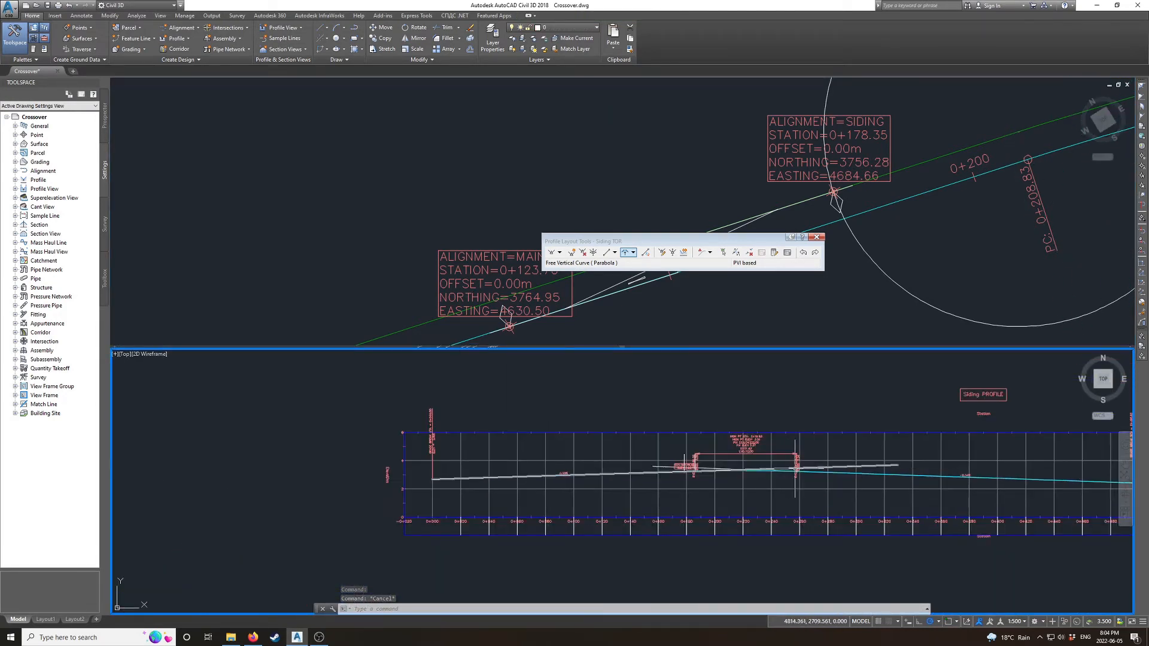
middle_click_drag(1010, 471, 910, 459)
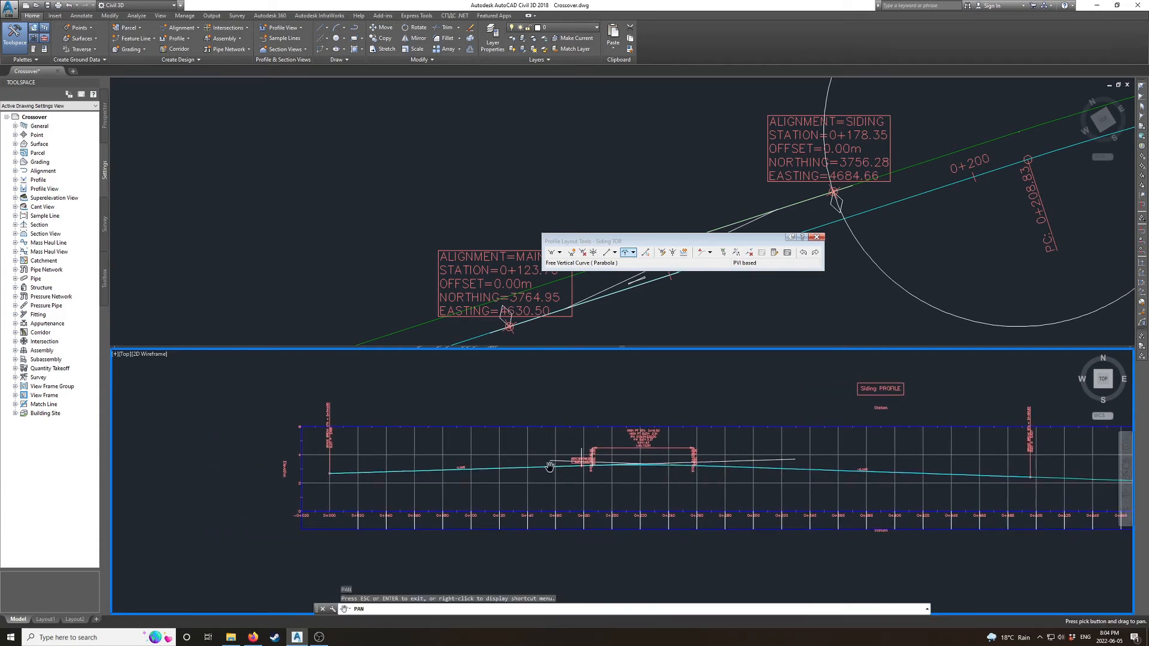
key("Escape")
scroll(549, 467, "up", 4)
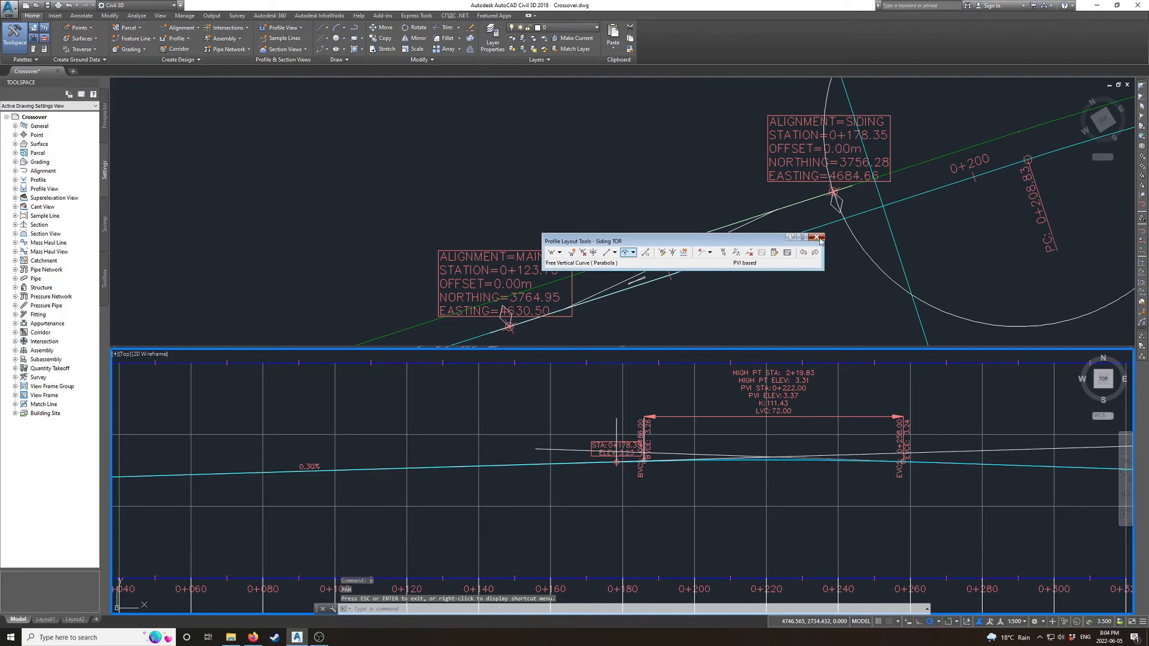
left_click(816, 237)
- Create a Centerline alignment by layout named Crossover, with the Proposed style and a different alignment label set
left_click(831, 213)
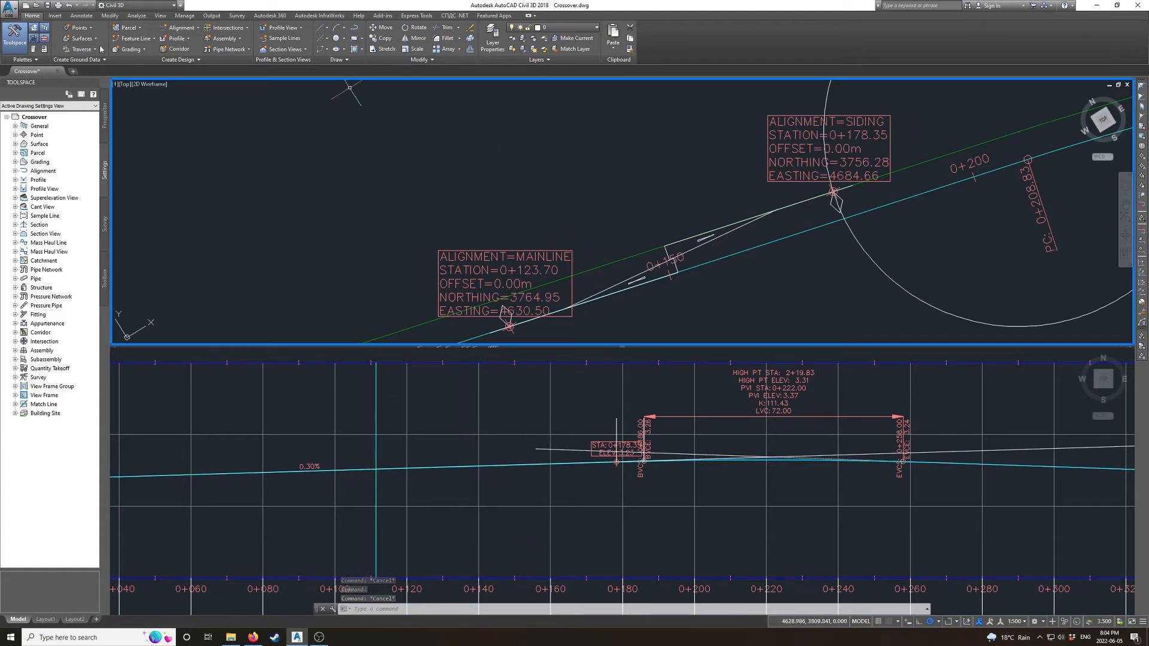
left_click(190, 28)
left_click(193, 46)
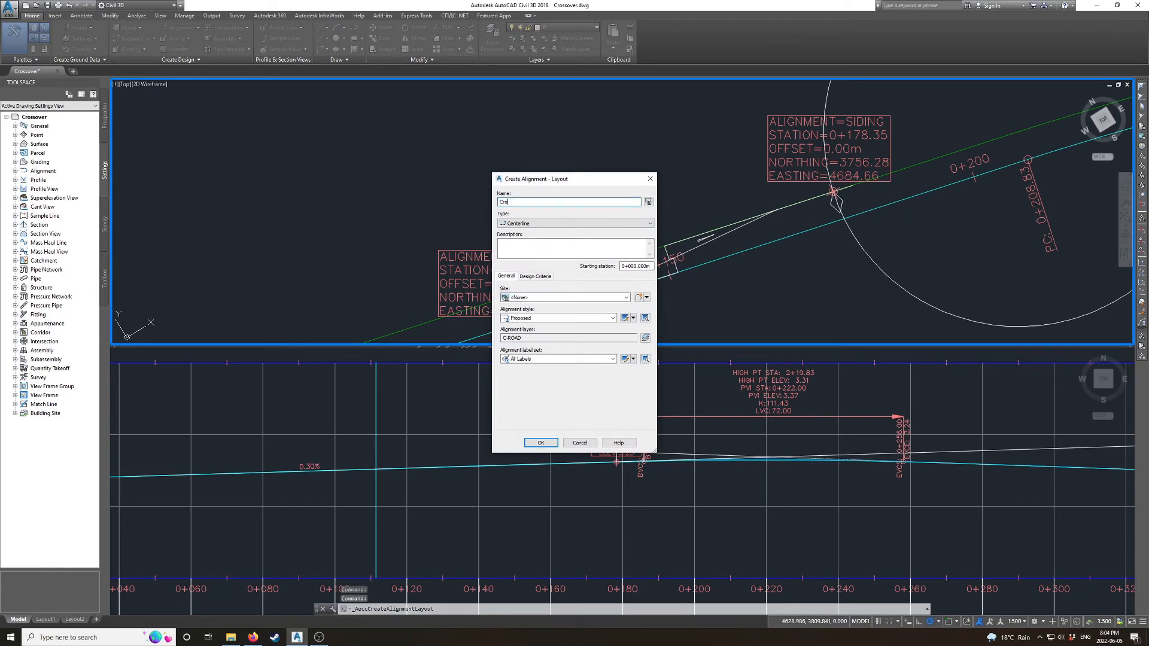
left_click(528, 359)
left_click(527, 369)
left_click(540, 443)
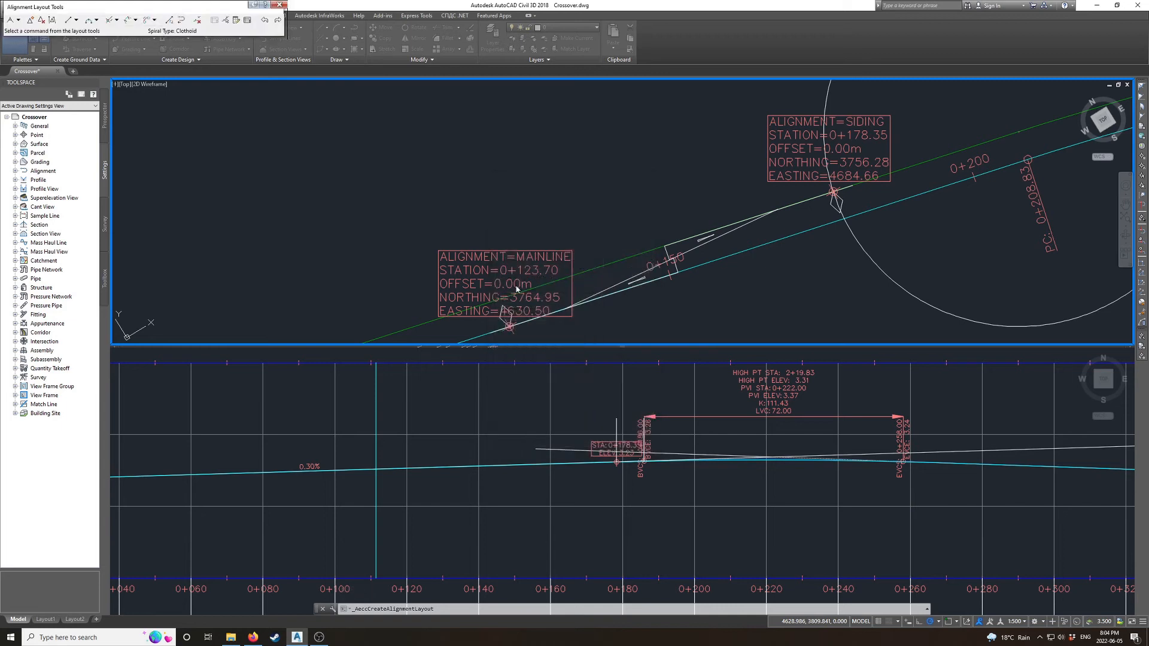
- Start the Crossover alignment with curve-free tangents at the Mainline turnout point, running to where the diverging route leaves the Mainline
left_click(10, 20)
scroll(509, 326, "up", 6)
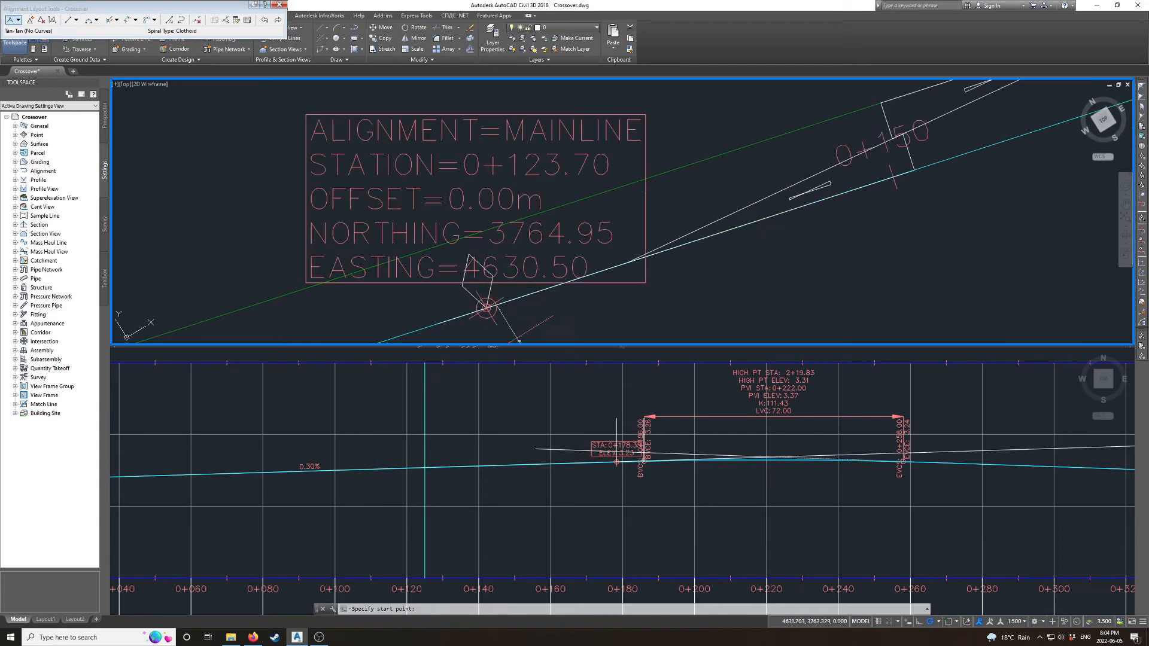
right_click(466, 286, "shift")
key("e")
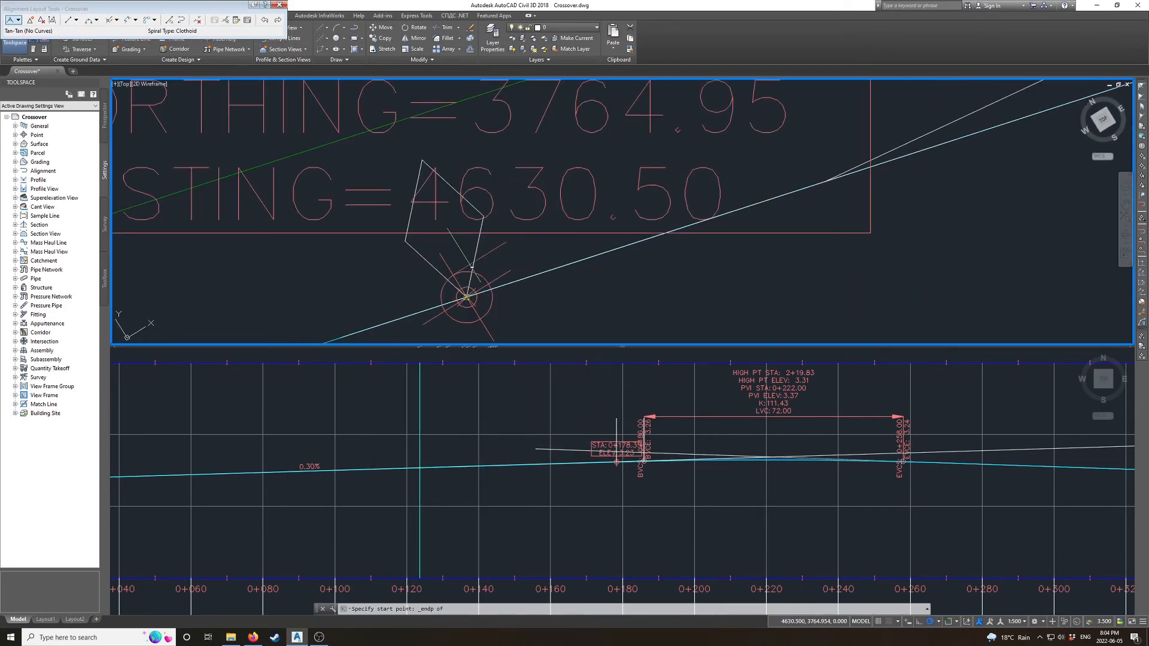
scroll(476, 263, "down", 3)
scroll(484, 260, "up", 5)
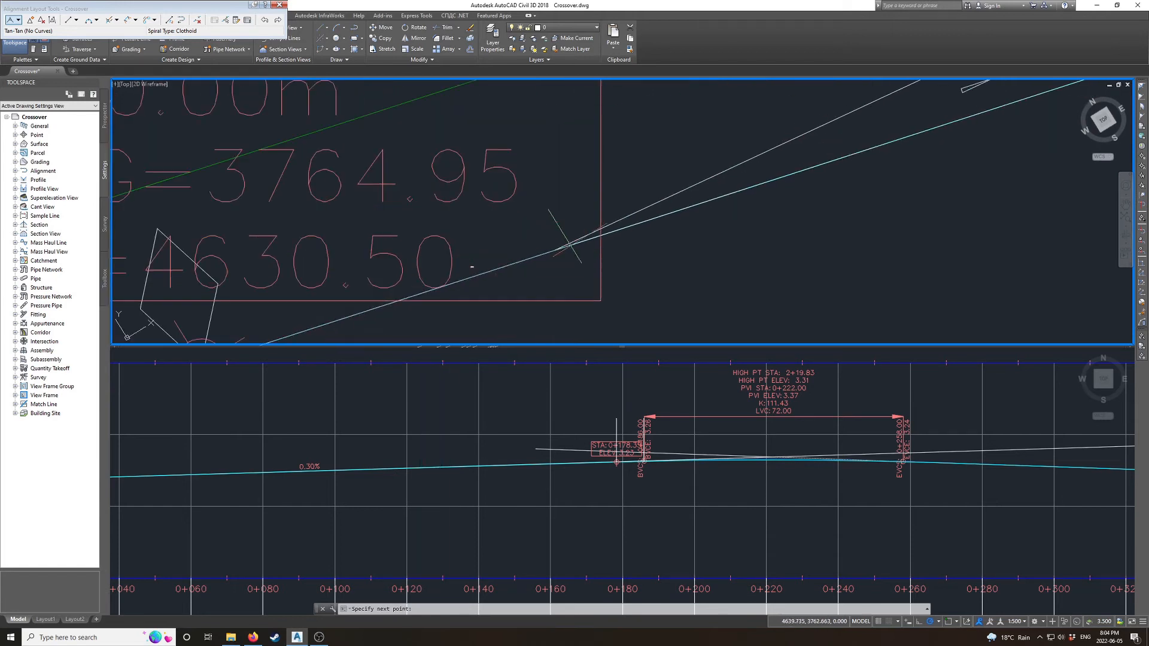
- Extend the Crossover alignment along the diagonal to its junction with the Siding and end it at the Siding turnout point
scroll(534, 259, "down", 3)
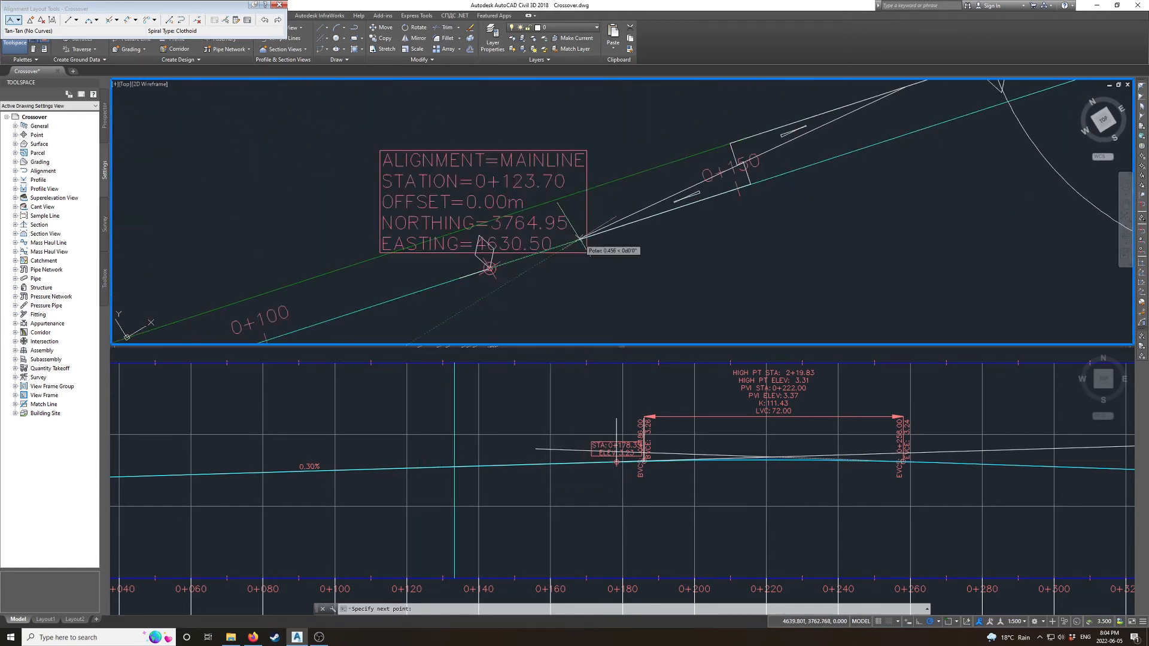
scroll(599, 240, "up", 6)
right_click(642, 194, "shift")
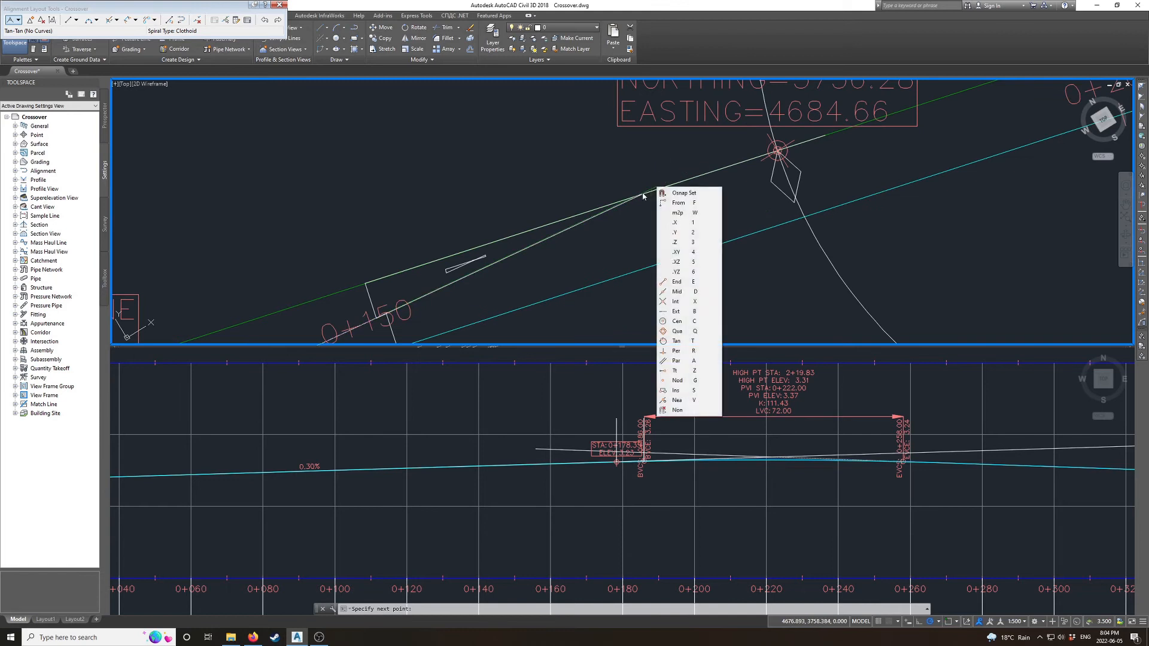
key("e")
scroll(789, 148, "up", 5)
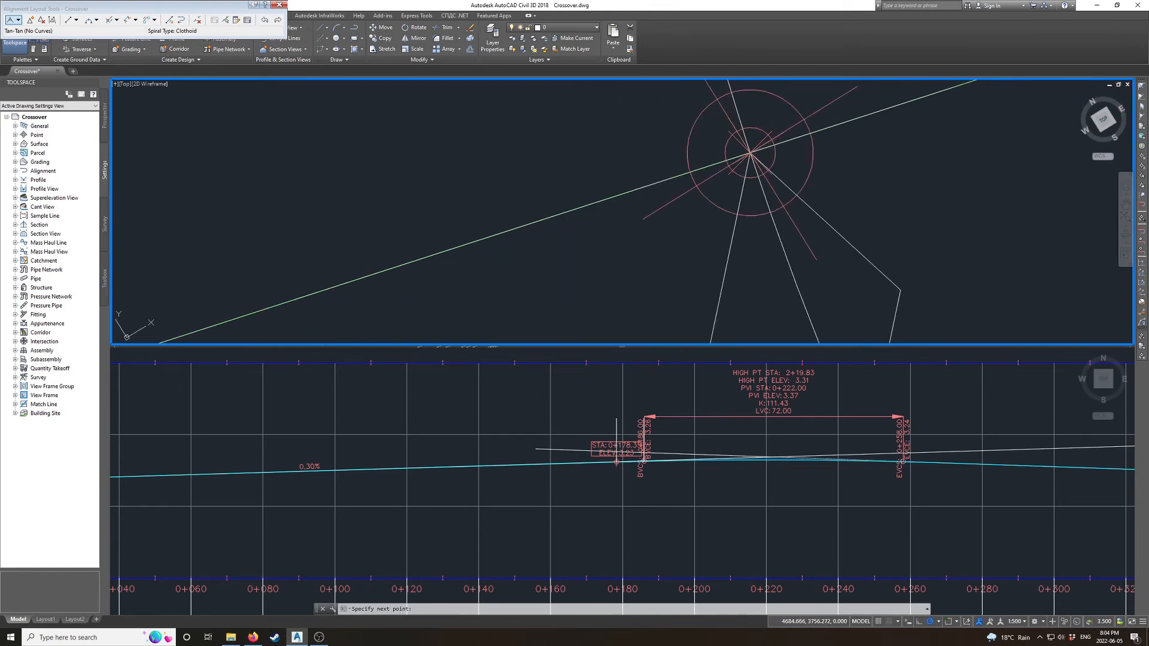
right_click(747, 151, "shift")
key("e")
key("Return")
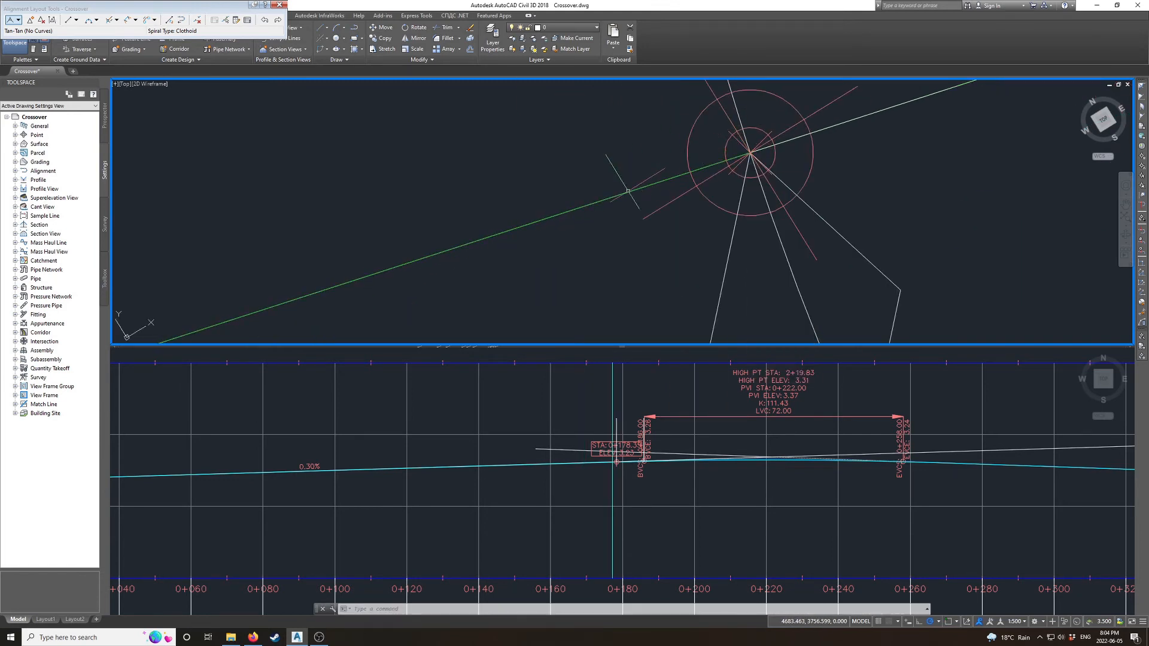
- Check the Crossover alignment's course between the two turnouts in plan, and close the alignment layout tools
scroll(600, 233, "down", 15)
scroll(530, 266, "up", 5)
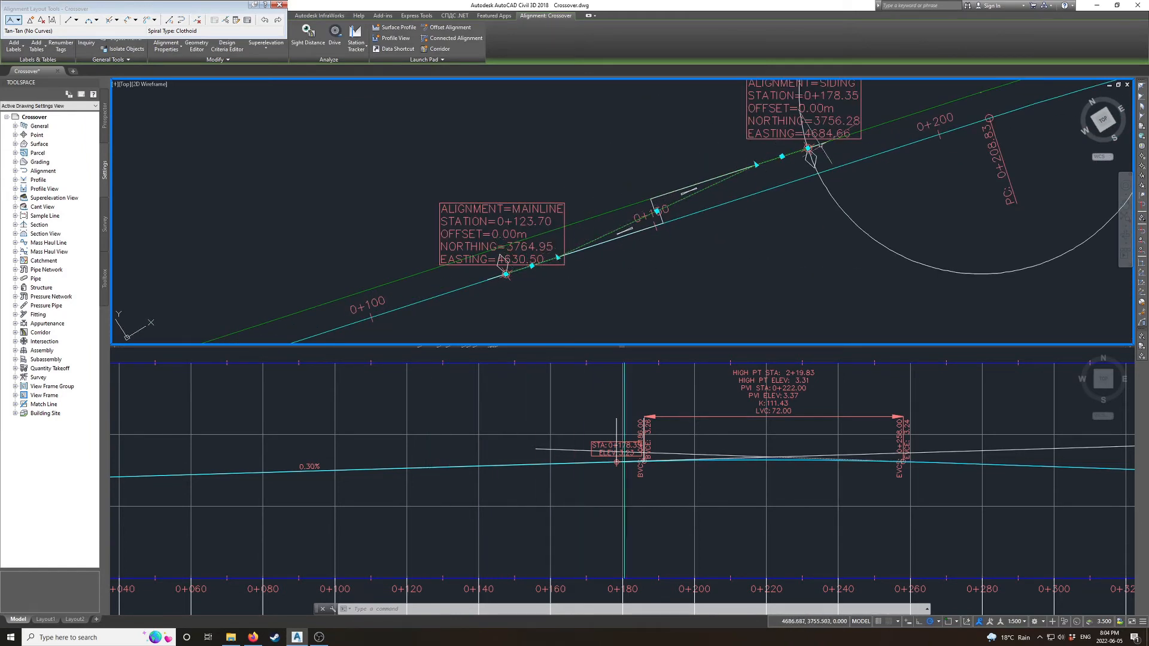
scroll(571, 250, "down", 1)
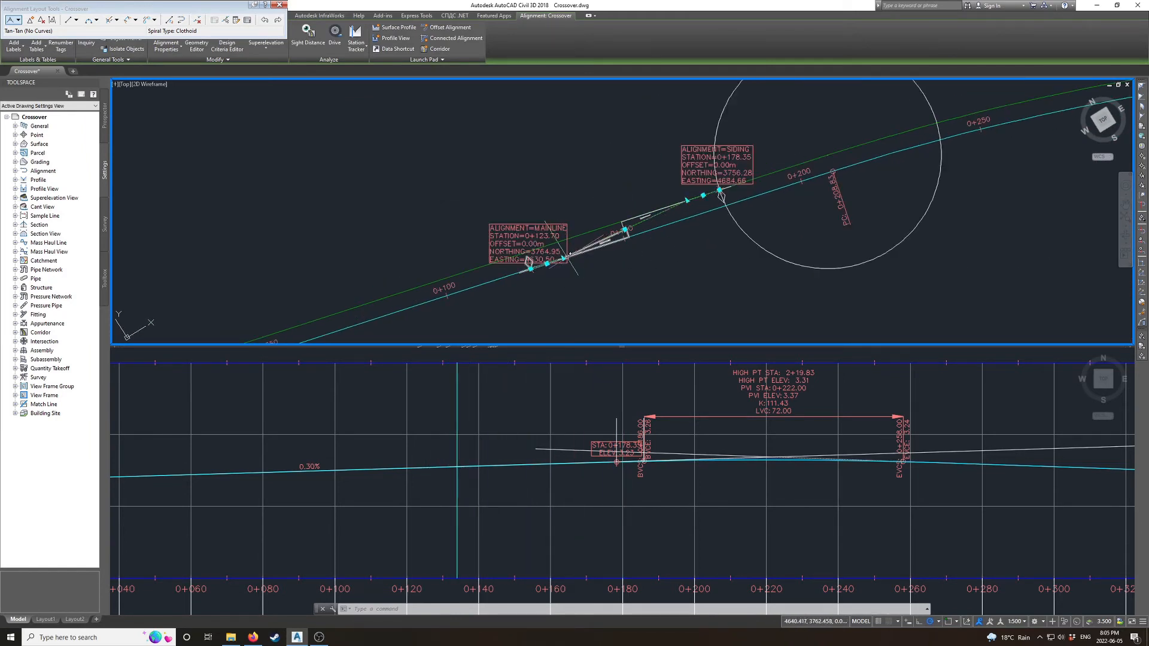
key("Escape")
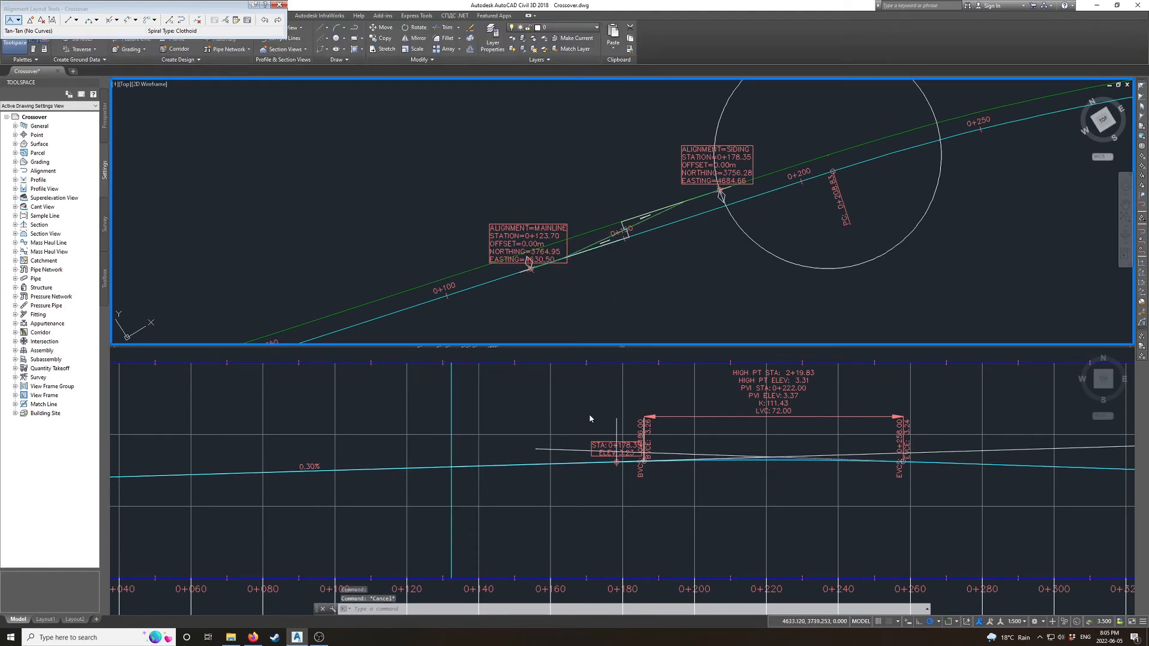
scroll(591, 443, "down", 5)
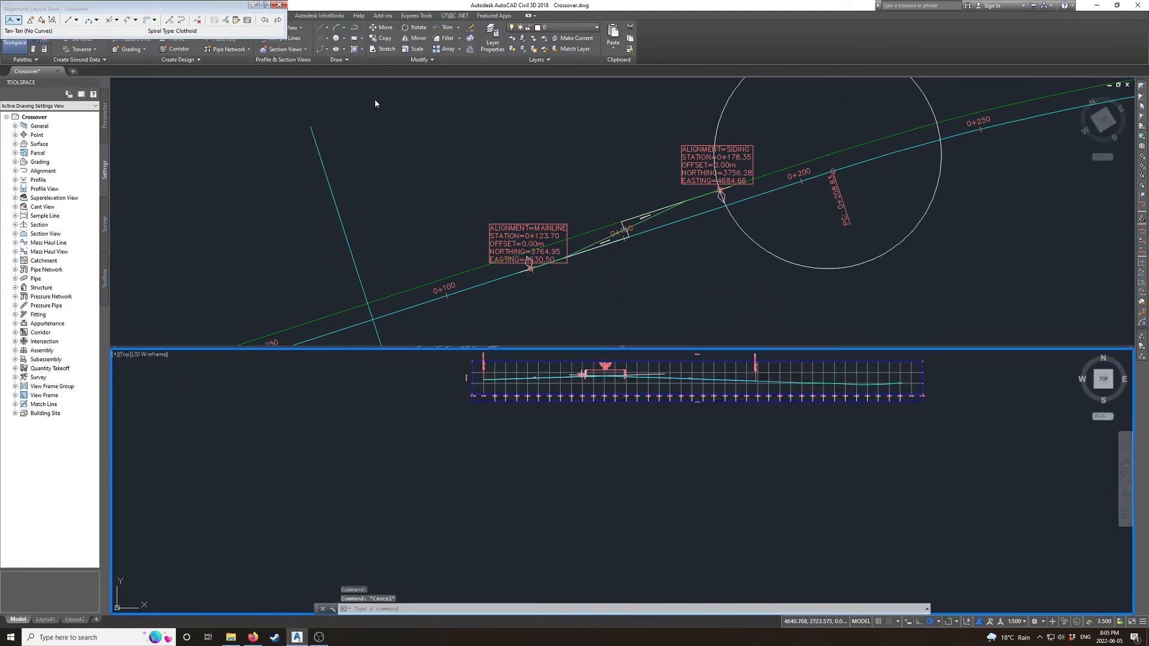
key("Escape")
key("Escape")
left_click(299, 27)
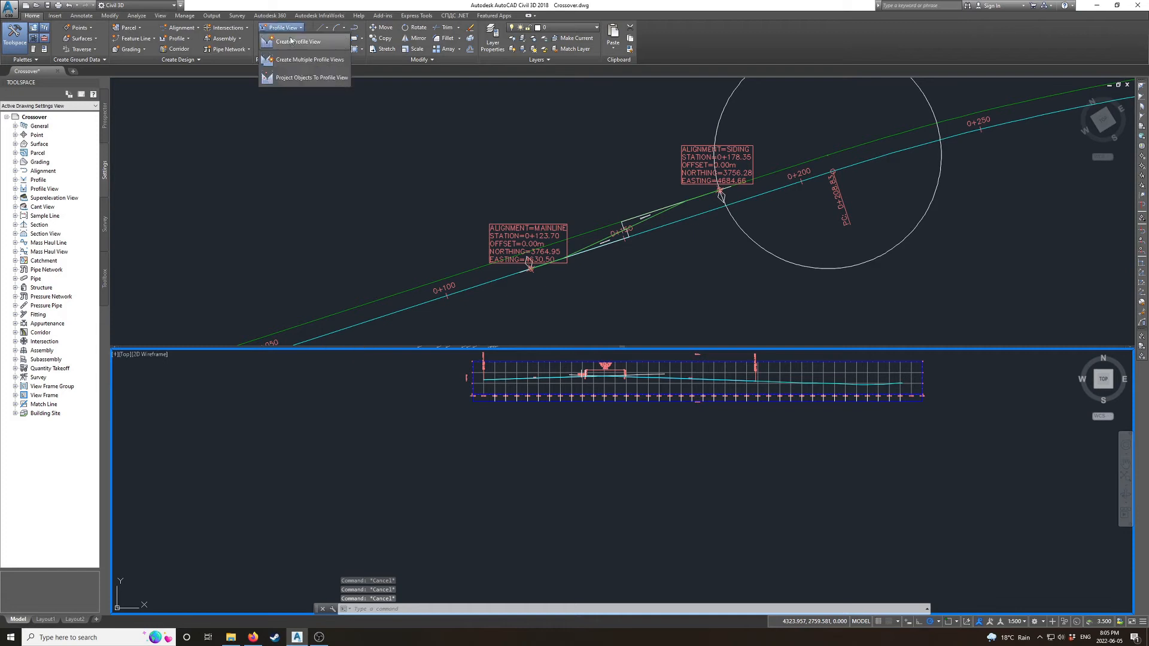
left_click(290, 37)
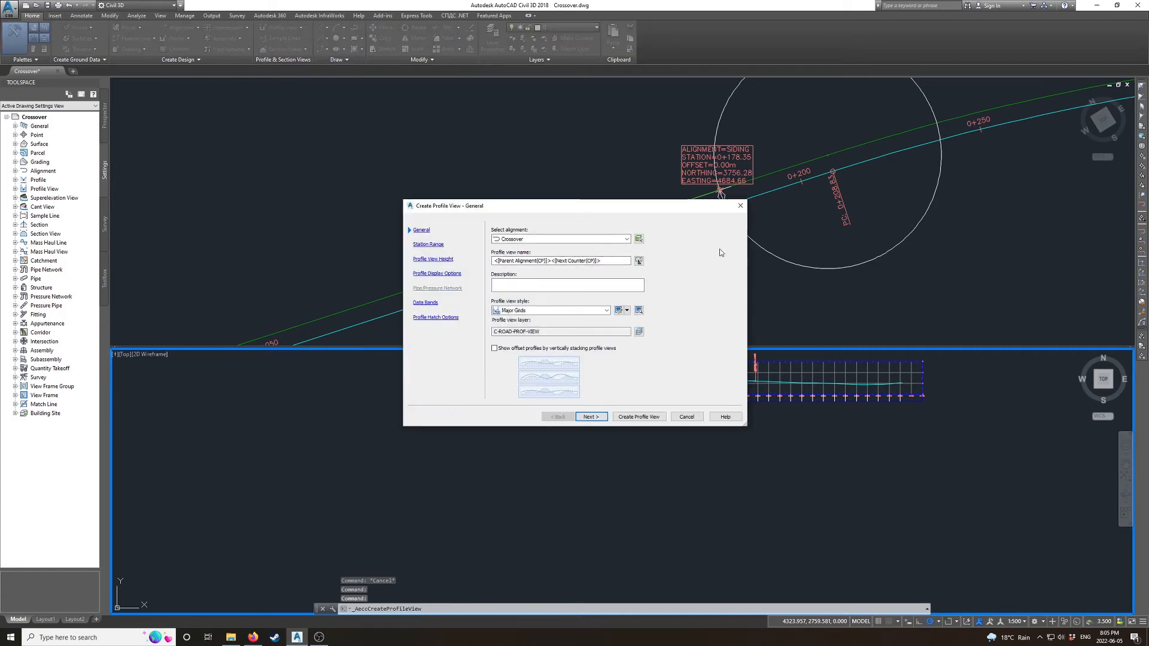
key("Escape")
scroll(634, 420, "down", 3)
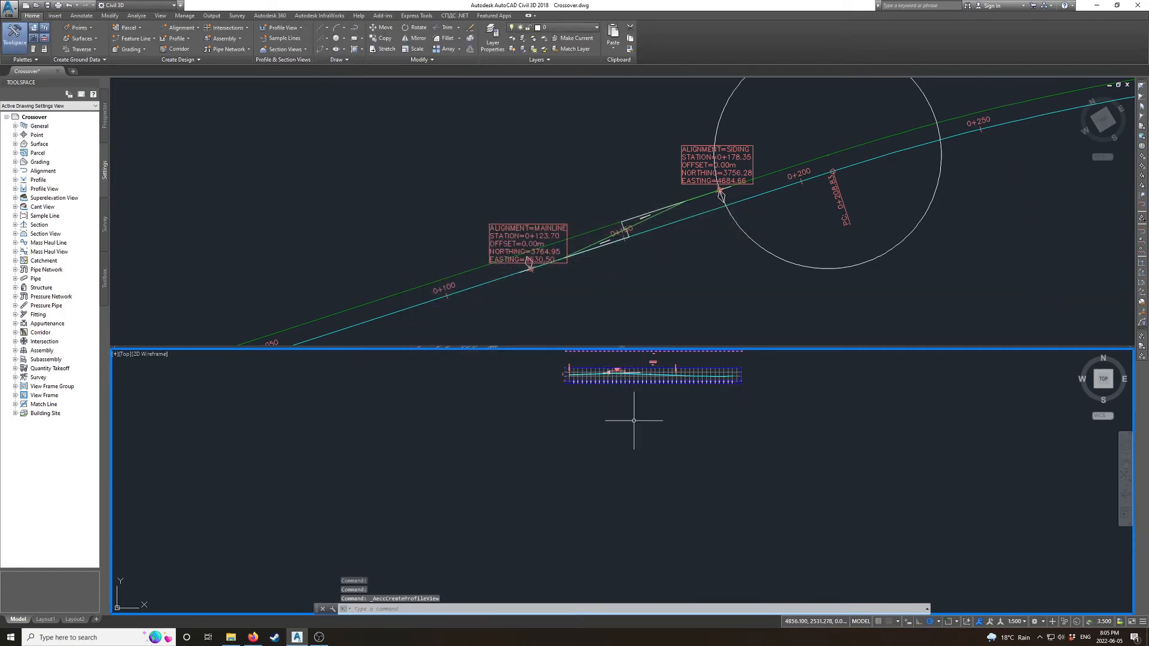
middle_click_drag(624, 381, 624, 413)
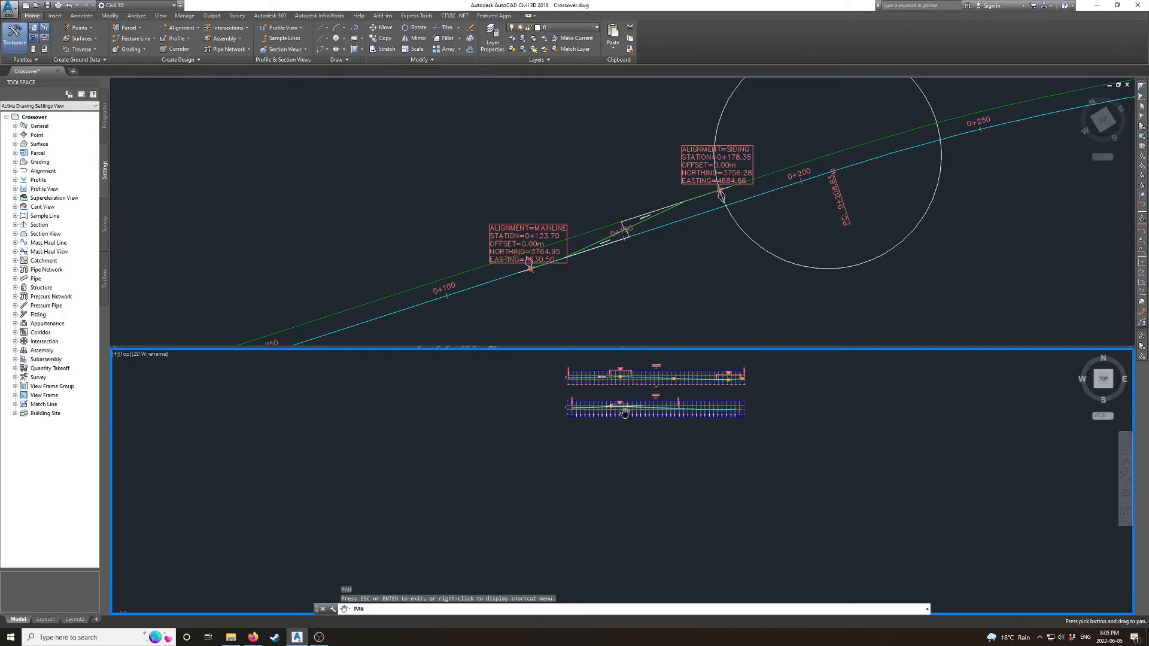
- Create a profile view of the Crossover alignment with the Major Grids style, placed below the Siding profile view
scroll(624, 379, "up", 4)
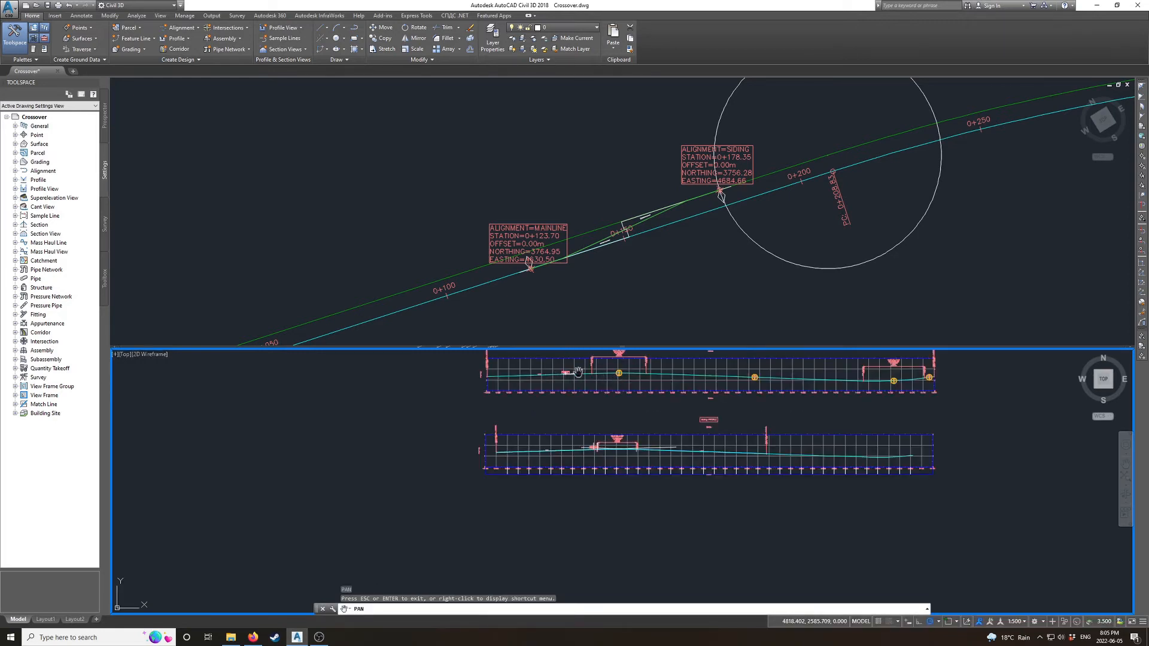
key("Escape")
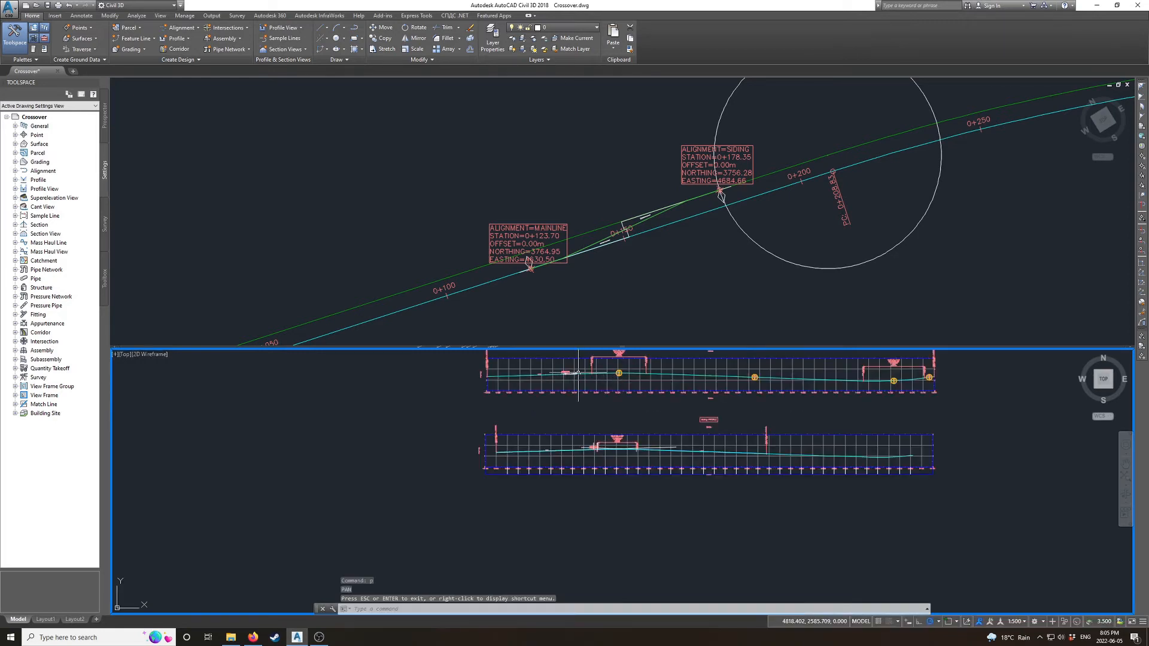
left_click(284, 32)
left_click(292, 43)
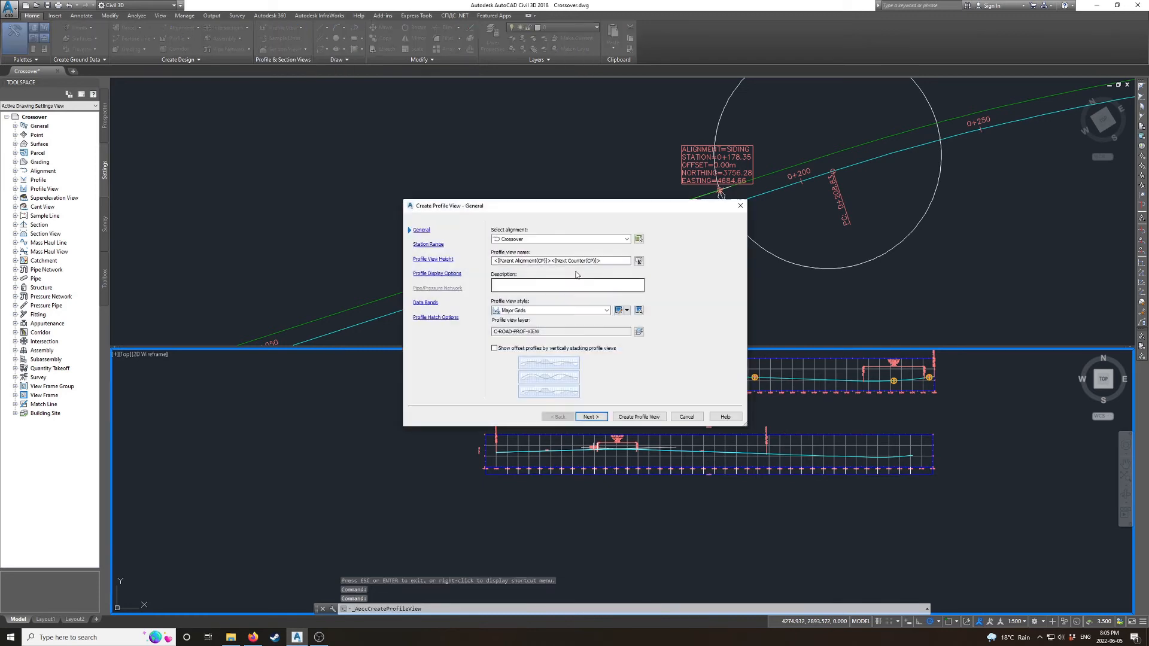
left_click(543, 238)
left_click(552, 227)
left_click(544, 310)
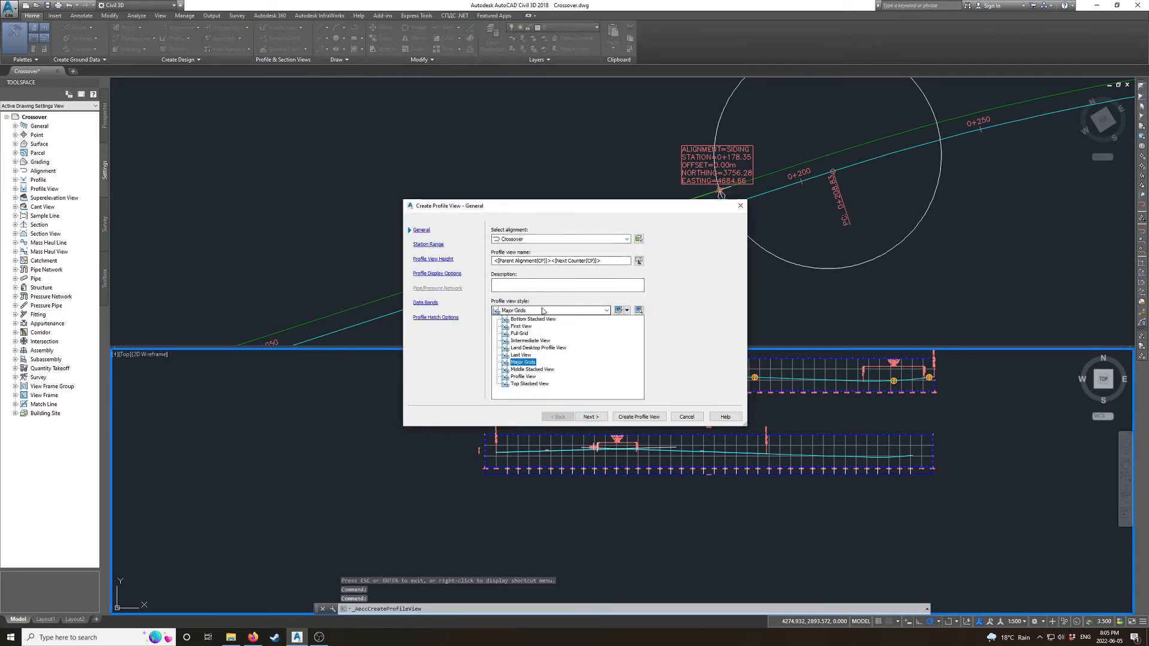
left_click(549, 298)
left_click(638, 416)
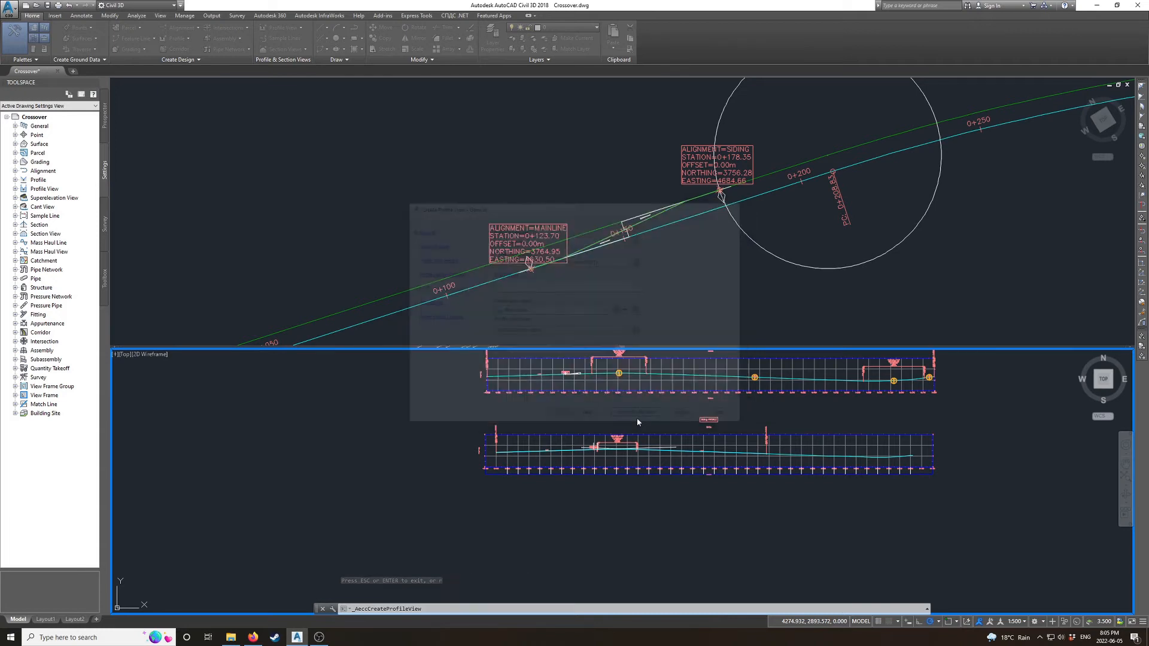
left_click(516, 534)
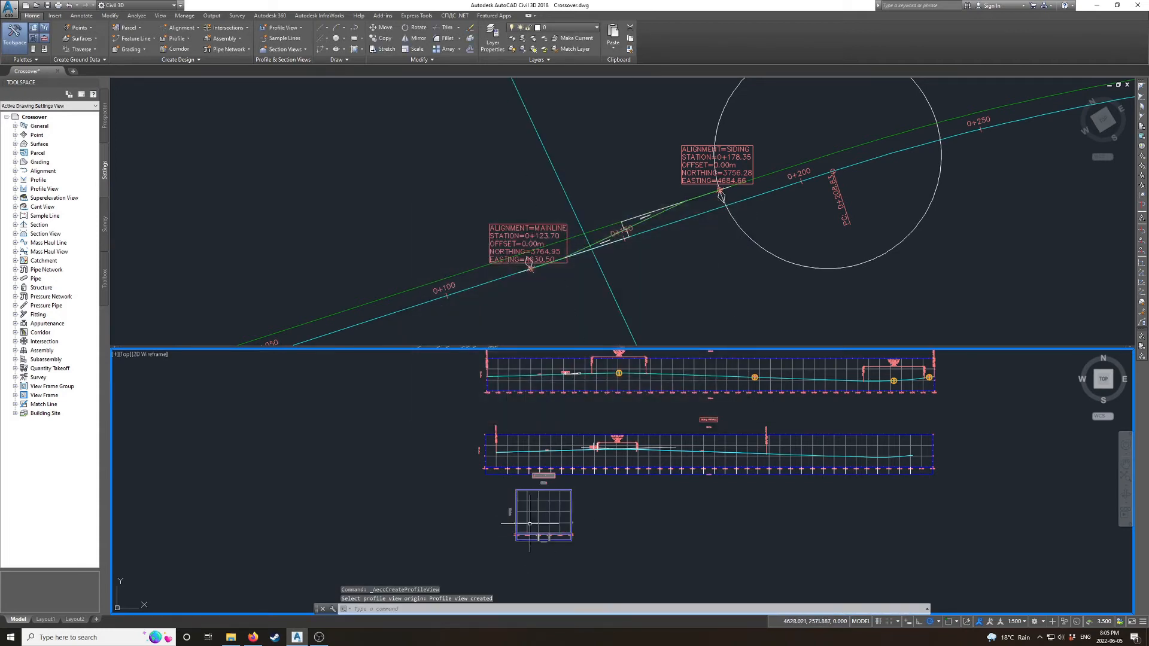
scroll(528, 526, "up", 4)
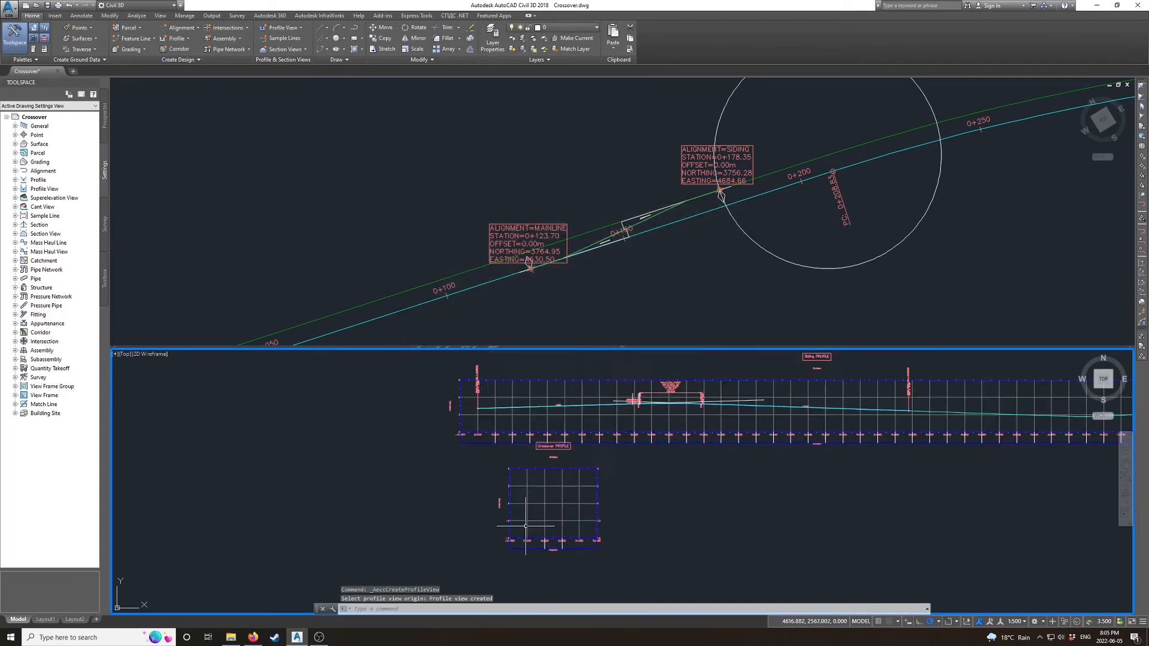
- Start superimposing the Mainline profile, picked from the uppermost profile view, onto the Crossover profile view
left_click(538, 492)
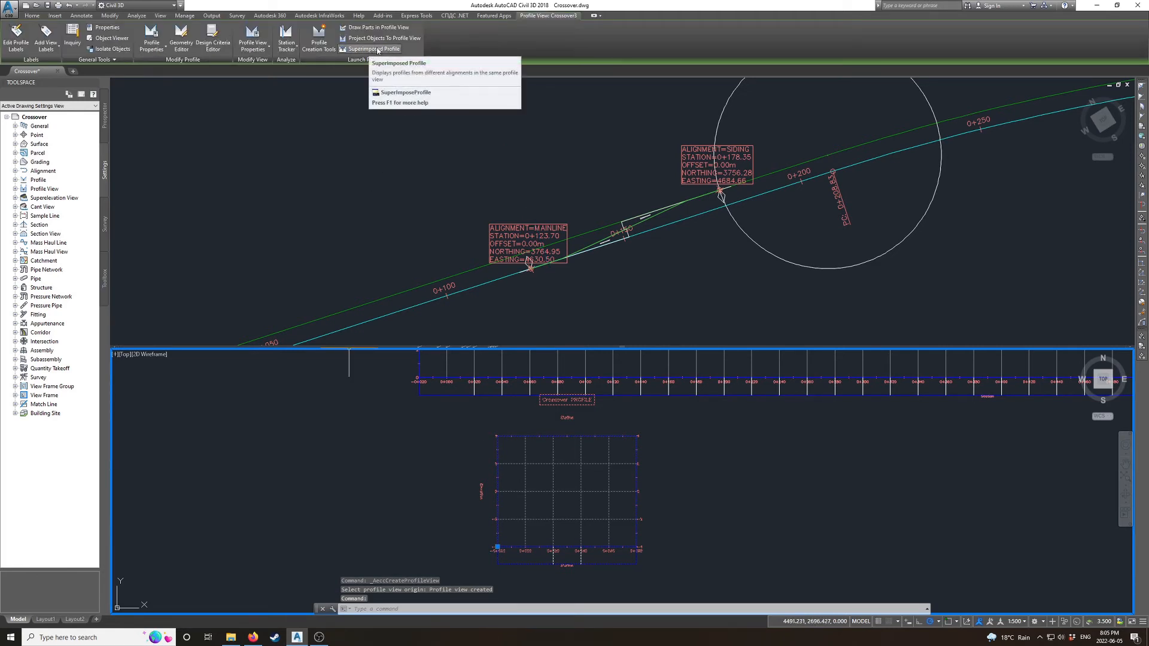
left_click(378, 50)
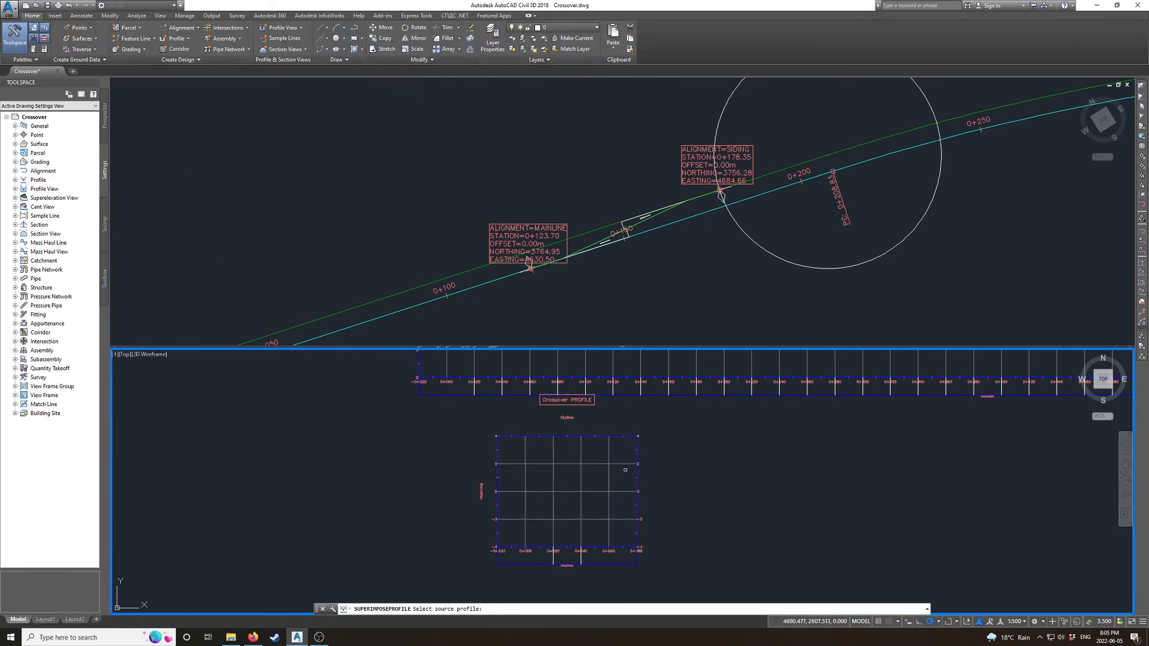
scroll(590, 371, "up", 5)
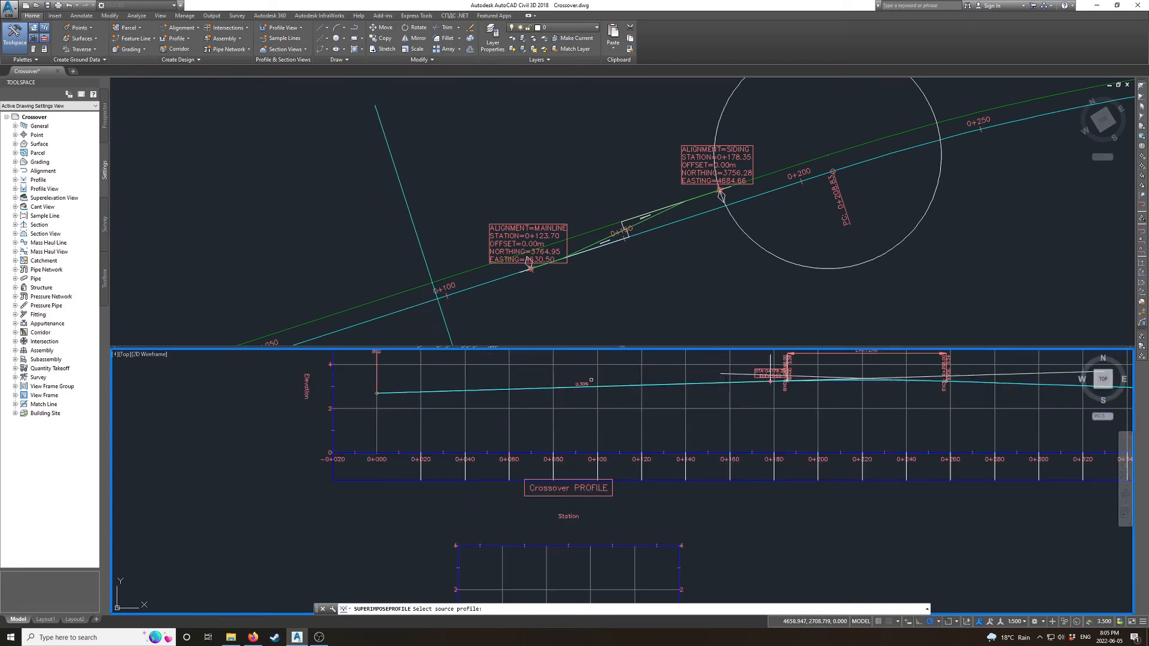
scroll(590, 372, "down", 8)
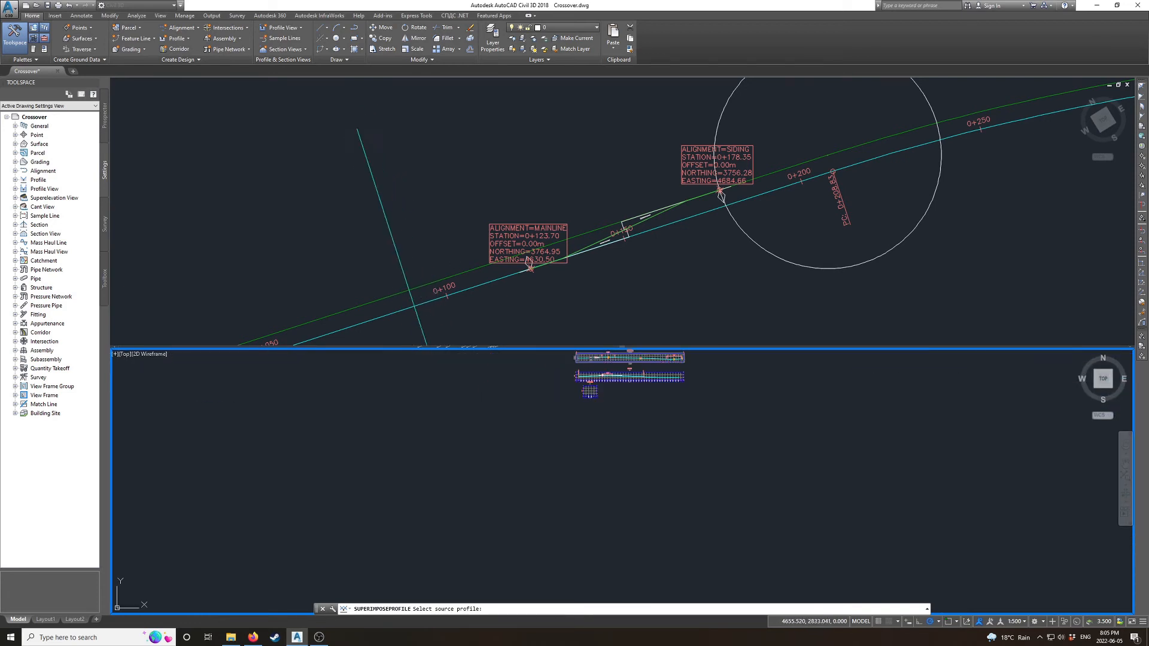
scroll(590, 372, "up", 6)
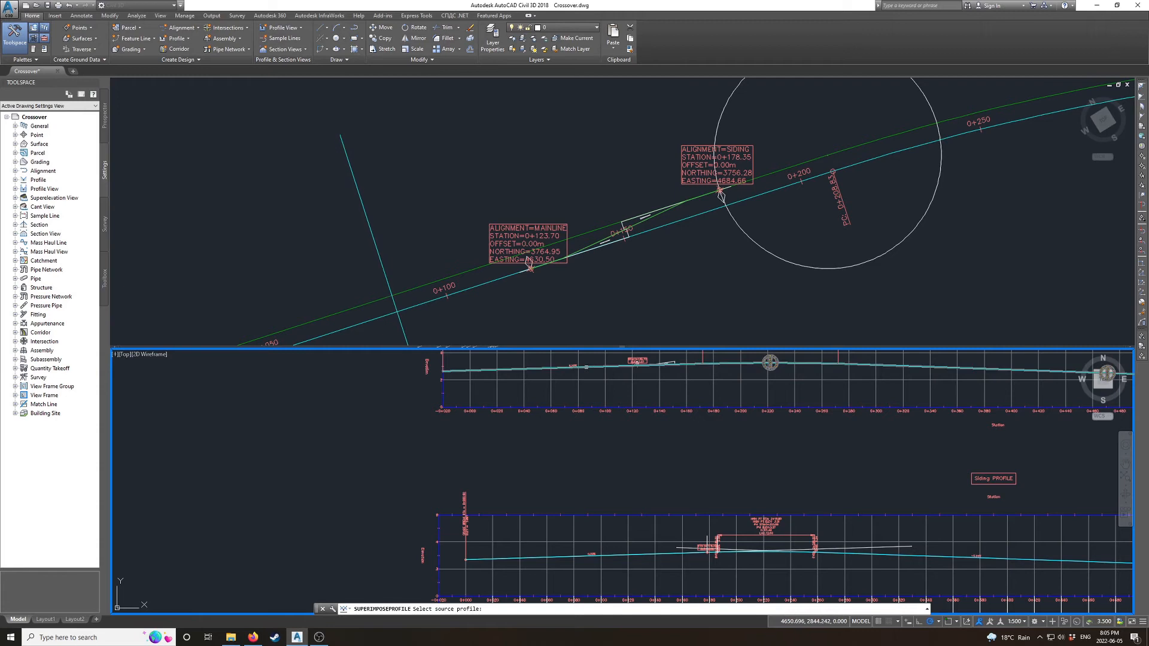
left_click(586, 367)
scroll(561, 412, "down", 6)
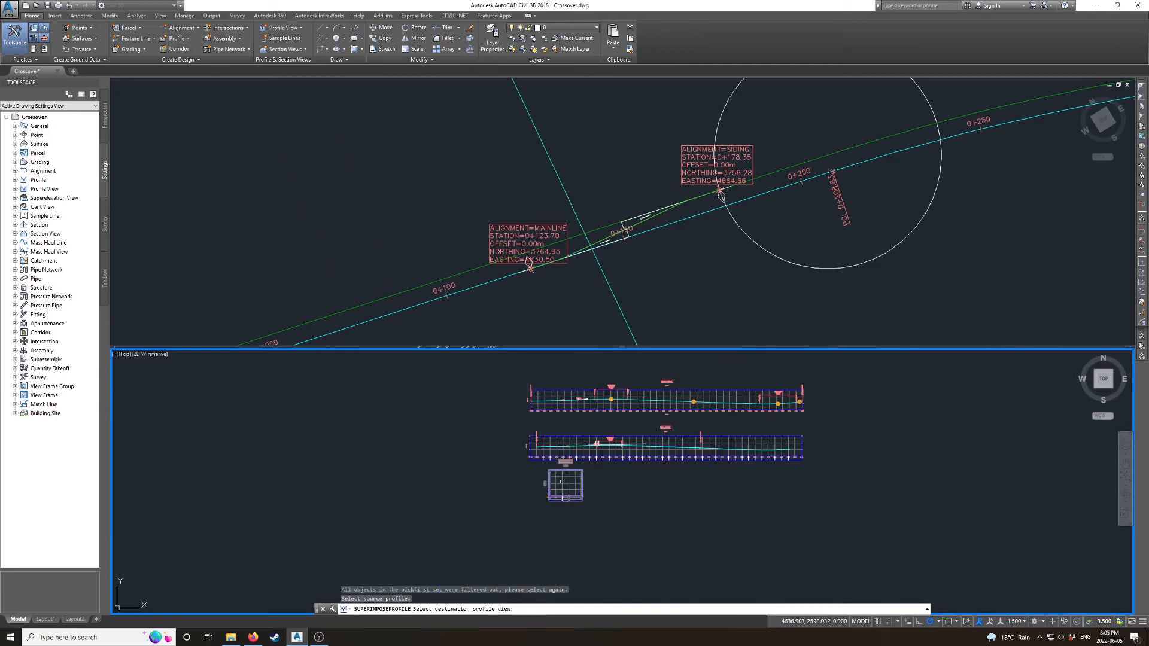
scroll(563, 477, "up", 4)
left_click(559, 489)
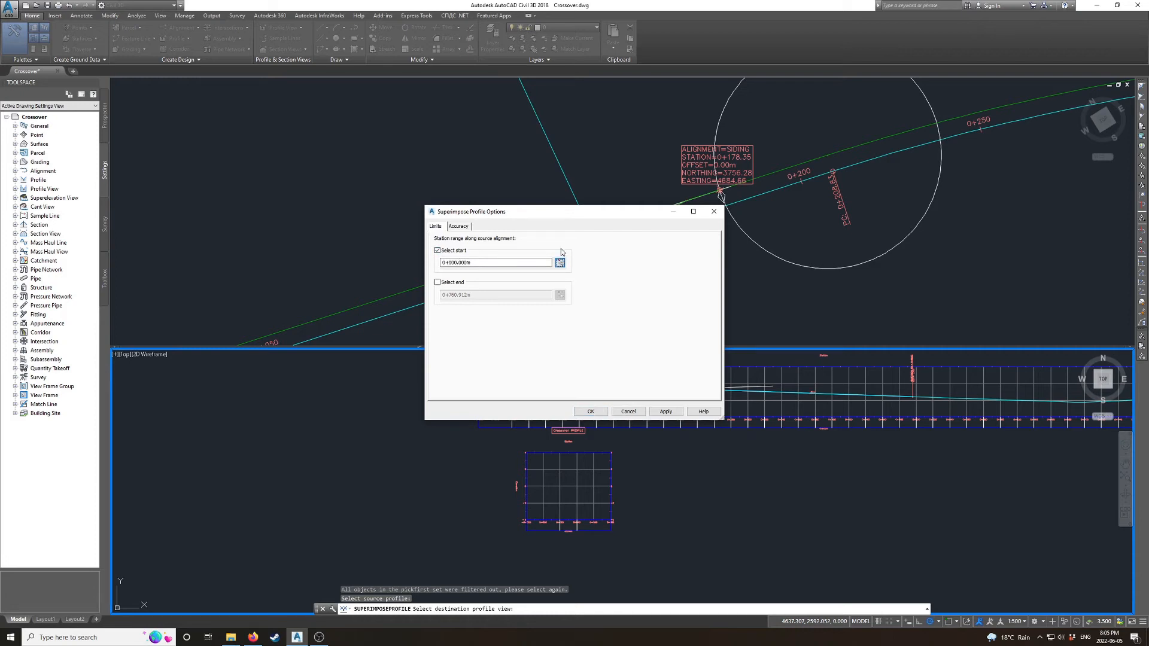
- Set the superimposed Mainline profile's start station to 0+123.699 m by snapping to the crossover's endpoint on the mainline
left_click(530, 270)
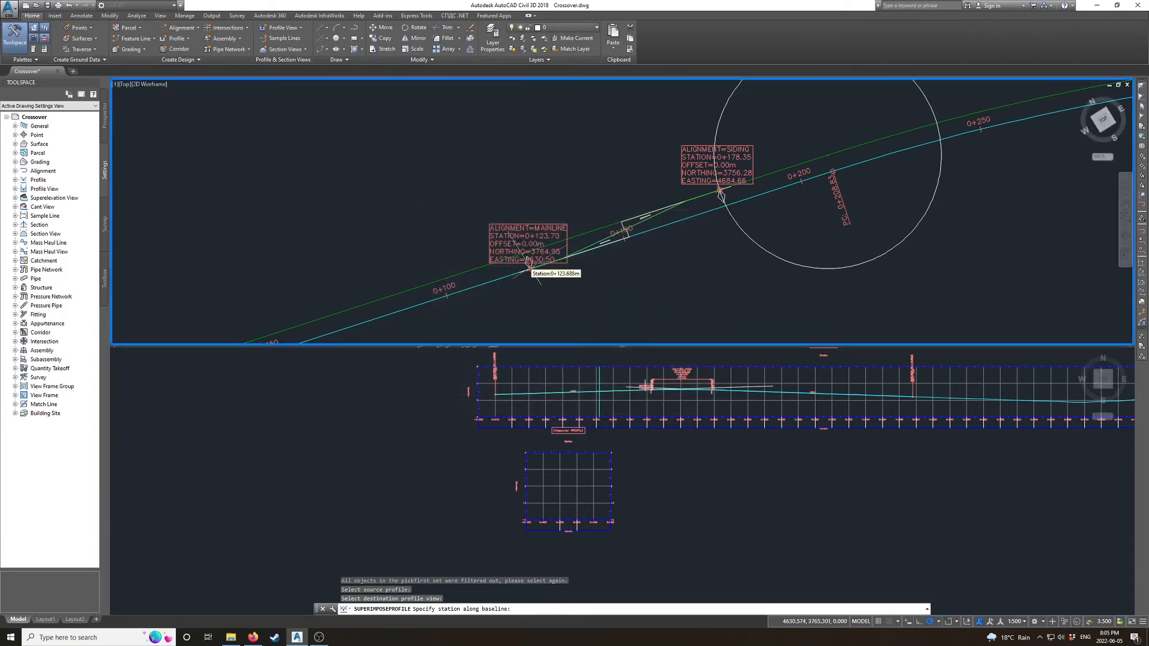
scroll(530, 270, "up", 5)
right_click(523, 274, "shift")
key("e")
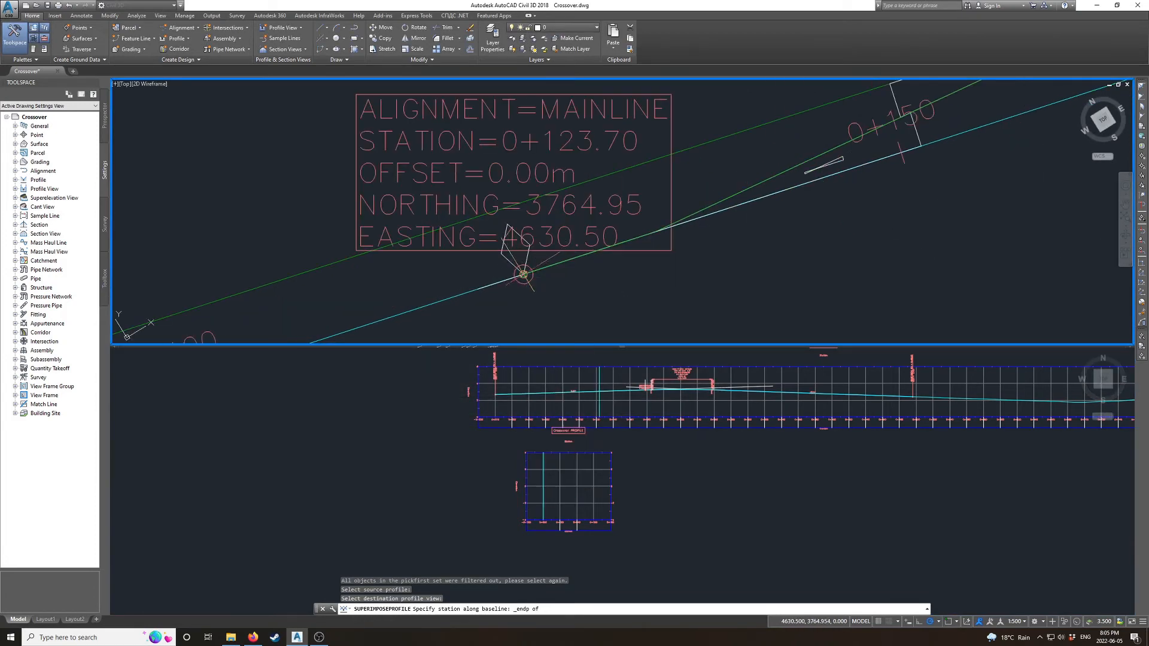
left_click(523, 274)
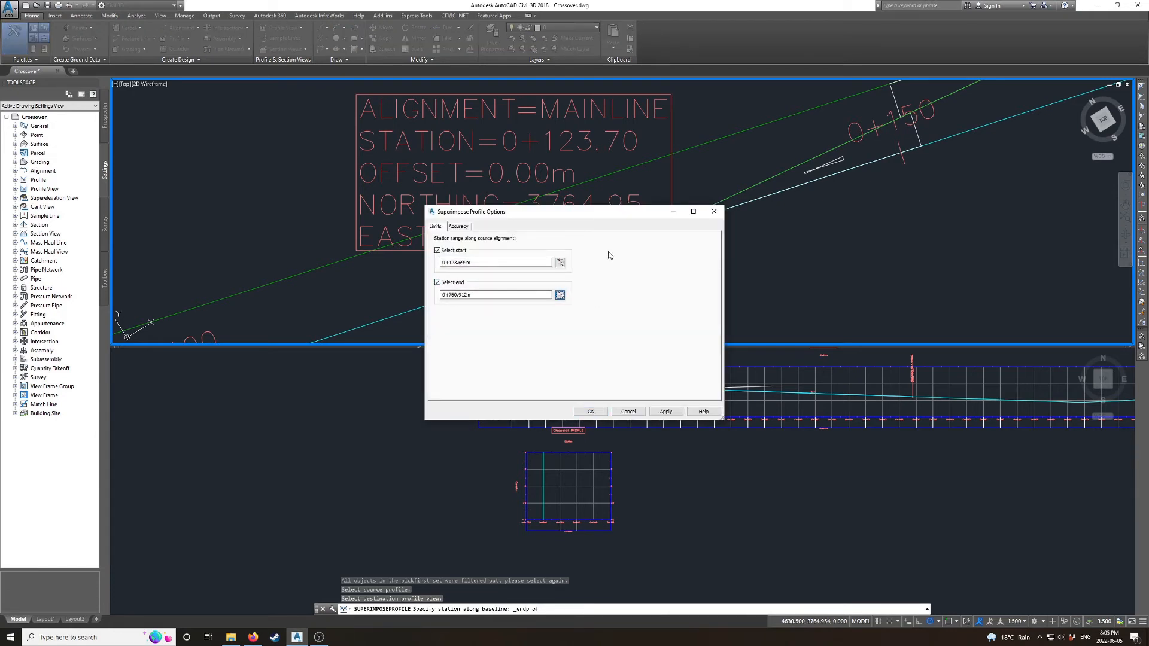
- Limit the superimposed Mainline profile's end to station 0+132.811 m, where the crossover diverges from the mainline, and accept the options
left_click(559, 294)
right_click(641, 232, "shift")
key("e")
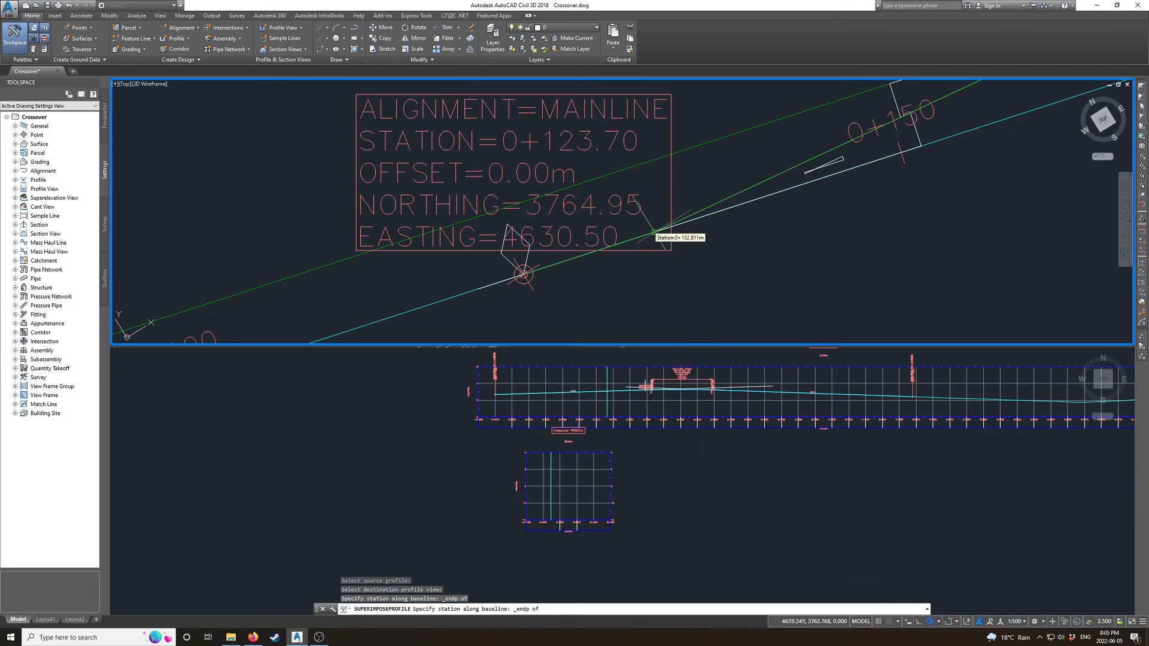
left_click(523, 274)
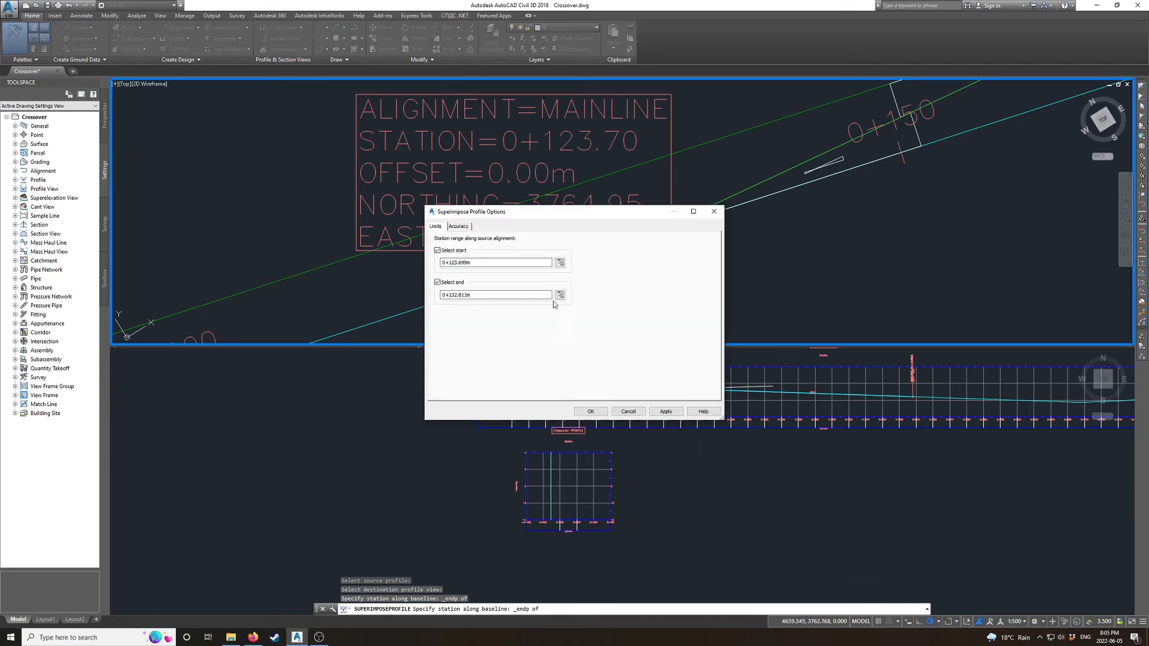
left_click(604, 414)
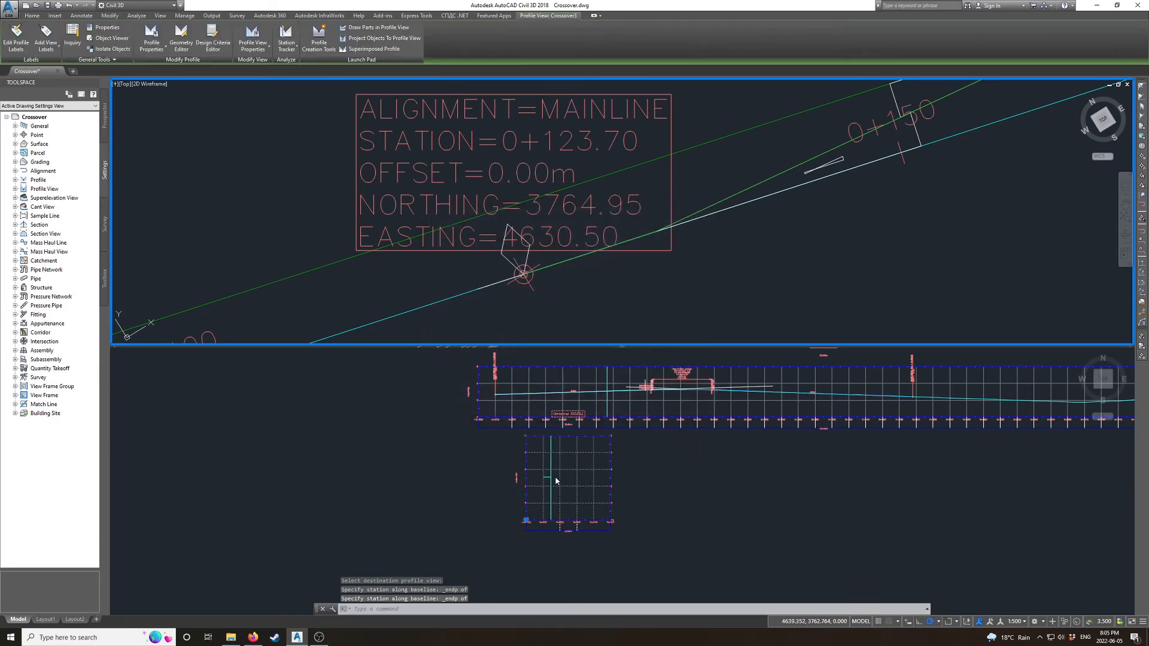
- Start superimposing the Siding profile onto the Crossover profile view
left_click(592, 494)
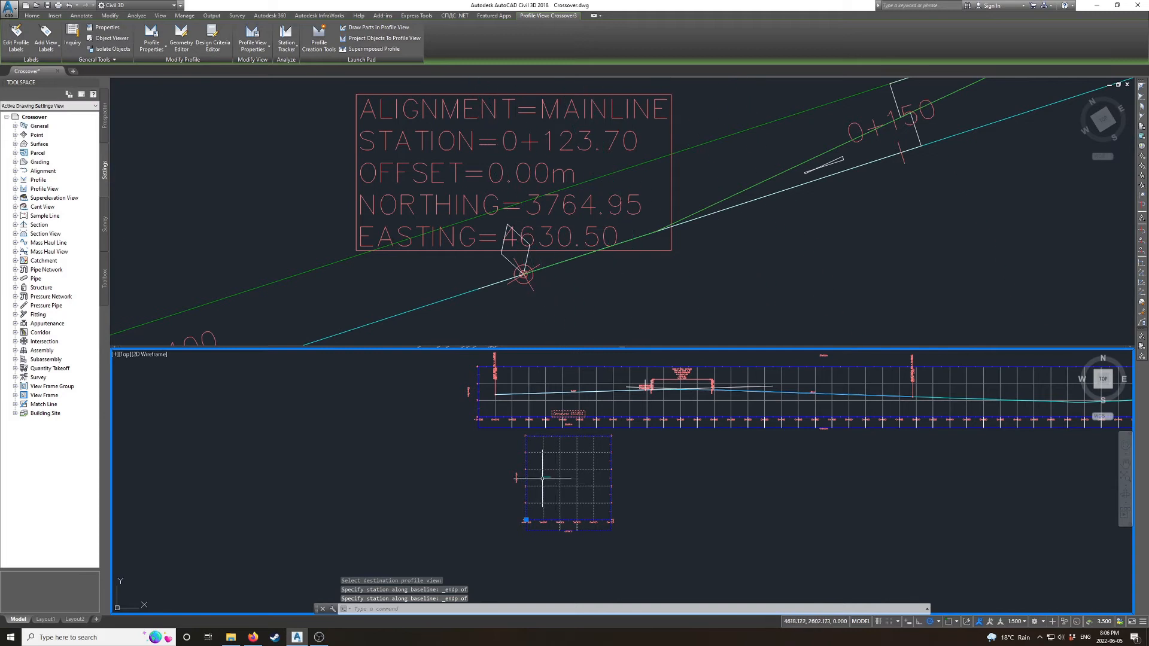
left_click(797, 216)
scroll(798, 216, "down", 6)
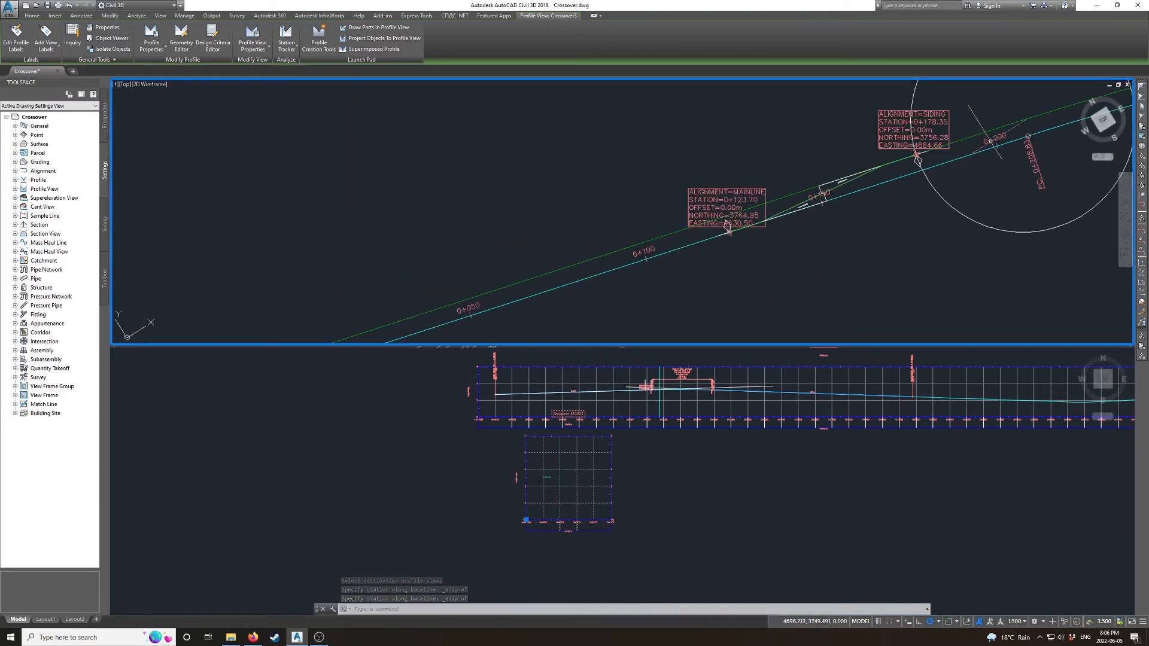
scroll(983, 132, "up", 4)
key("Escape")
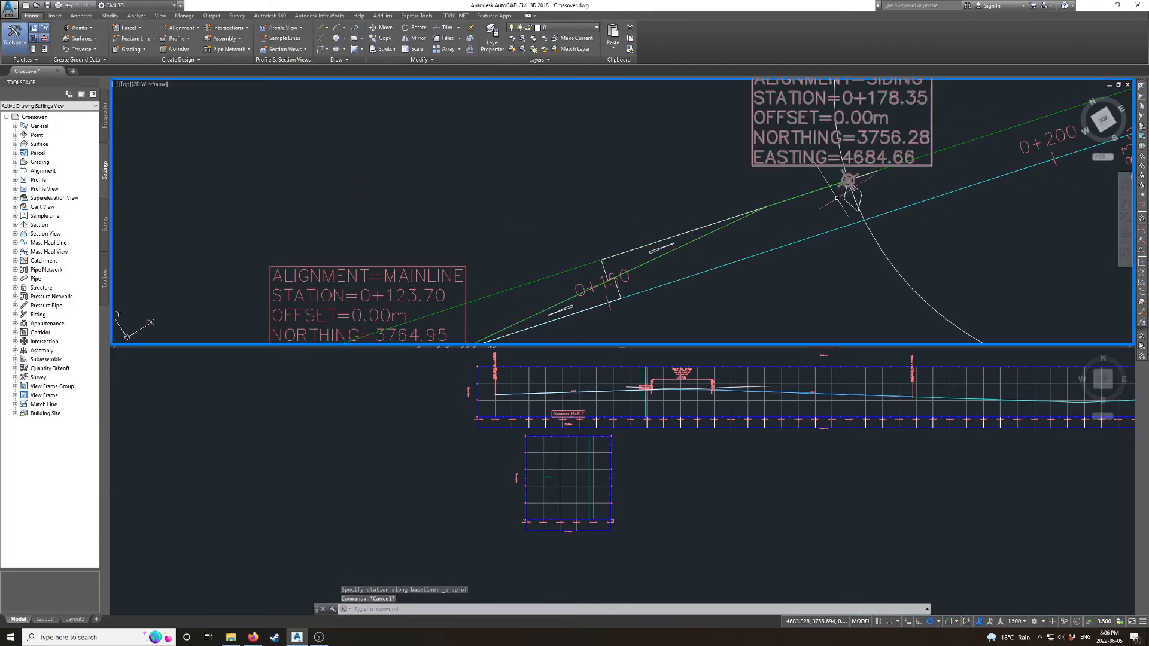
left_click(606, 451)
left_click(605, 451)
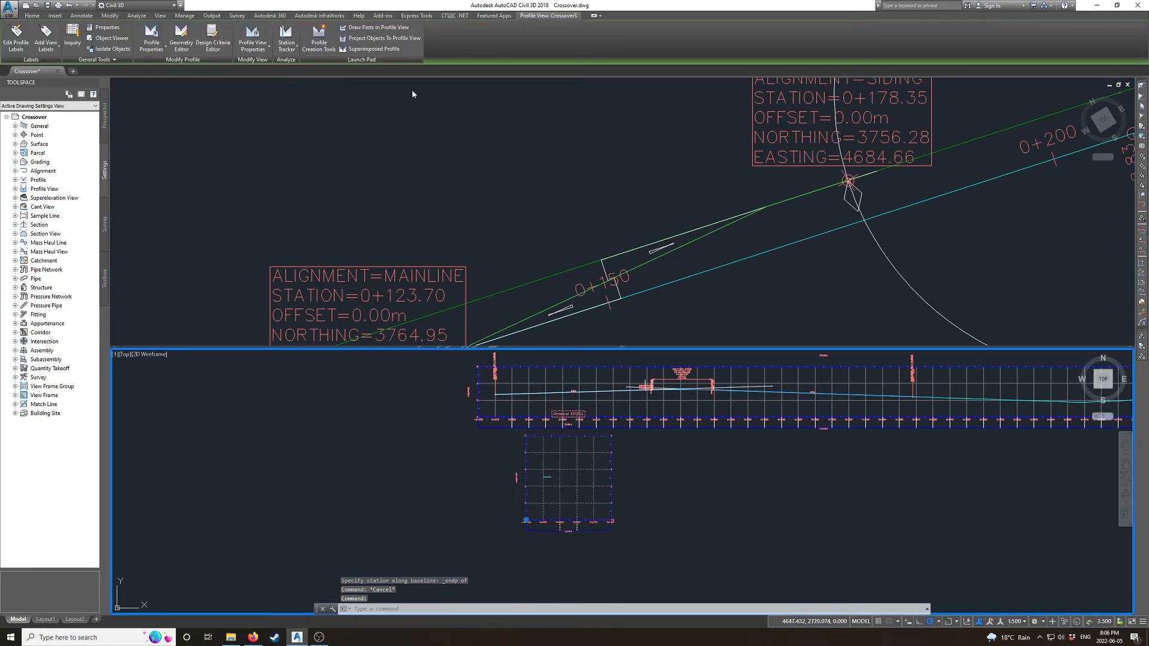
left_click(372, 49)
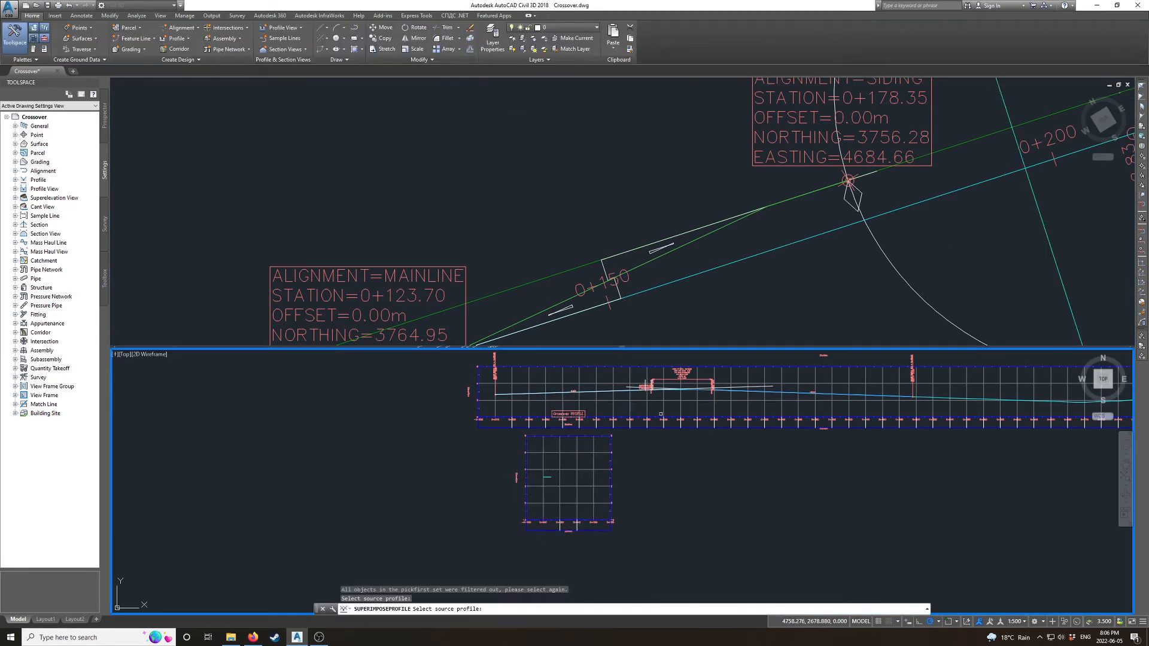
scroll(743, 390, "up", 10)
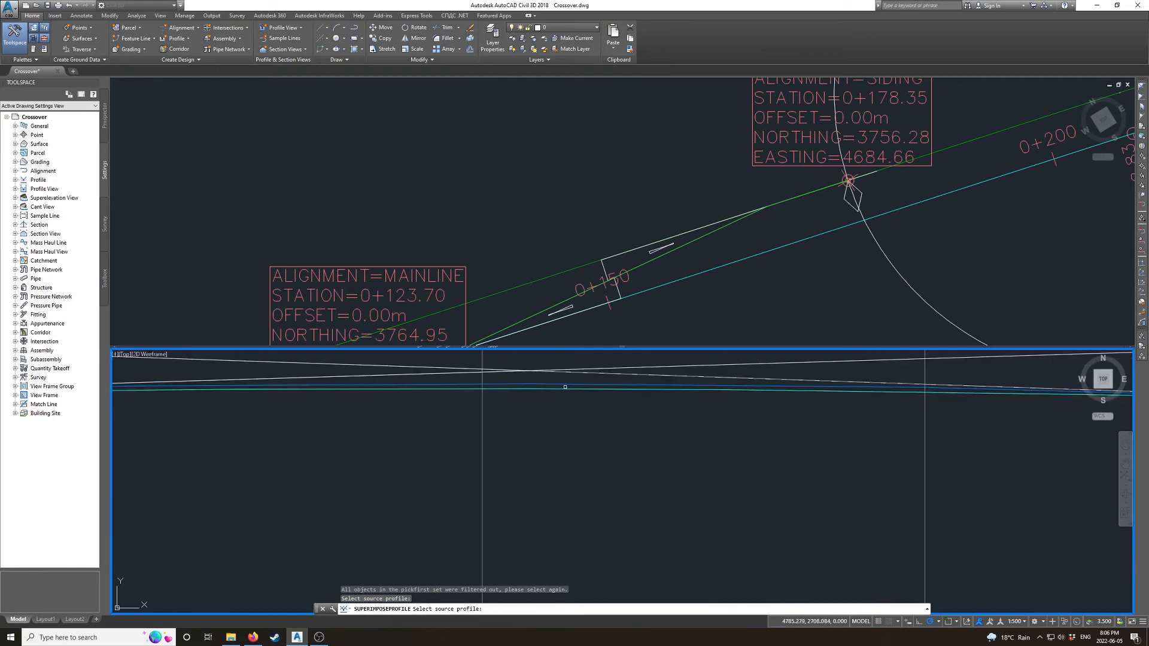
left_click(556, 384)
scroll(457, 530, "down", 6)
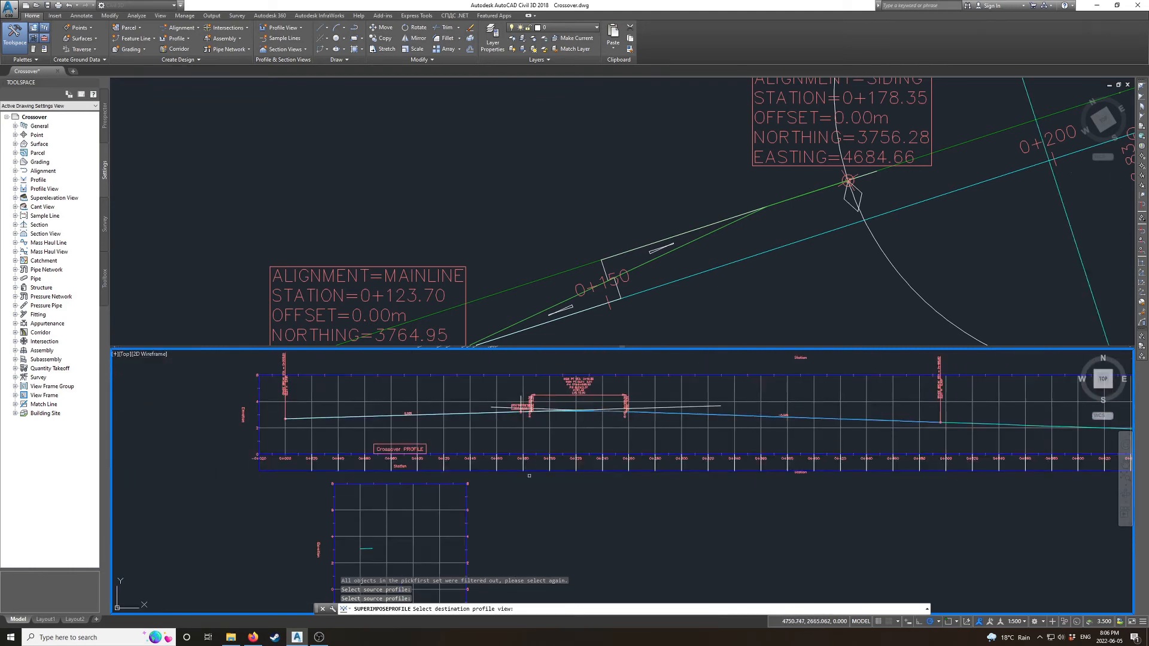
scroll(456, 531, "up", 2)
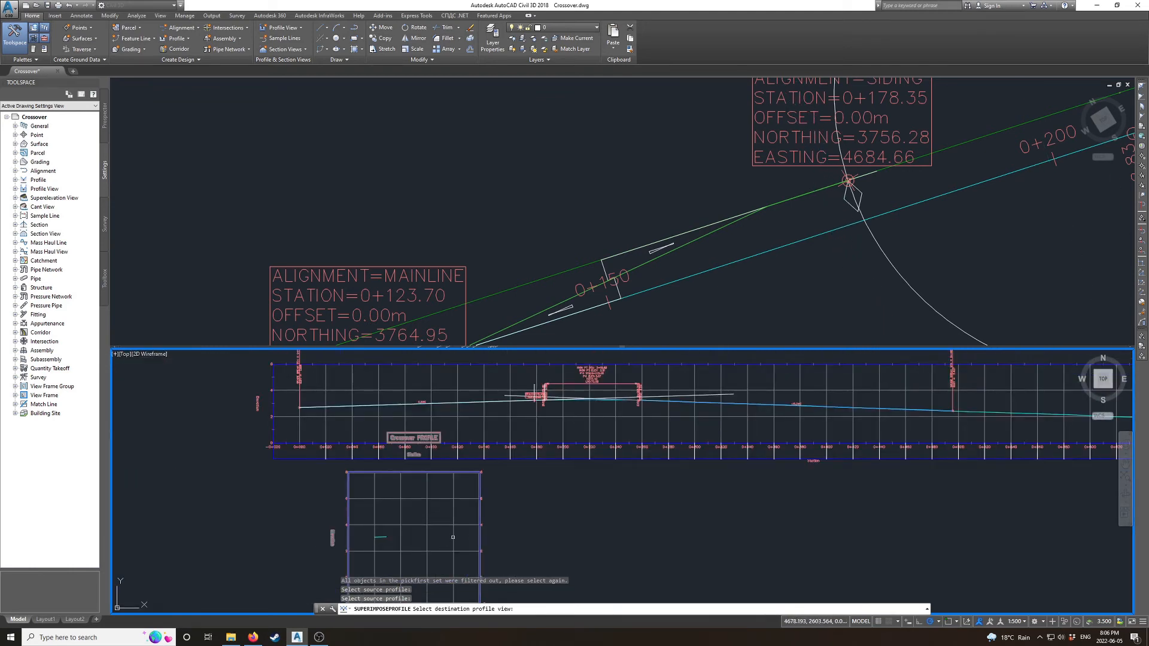
left_click(453, 537)
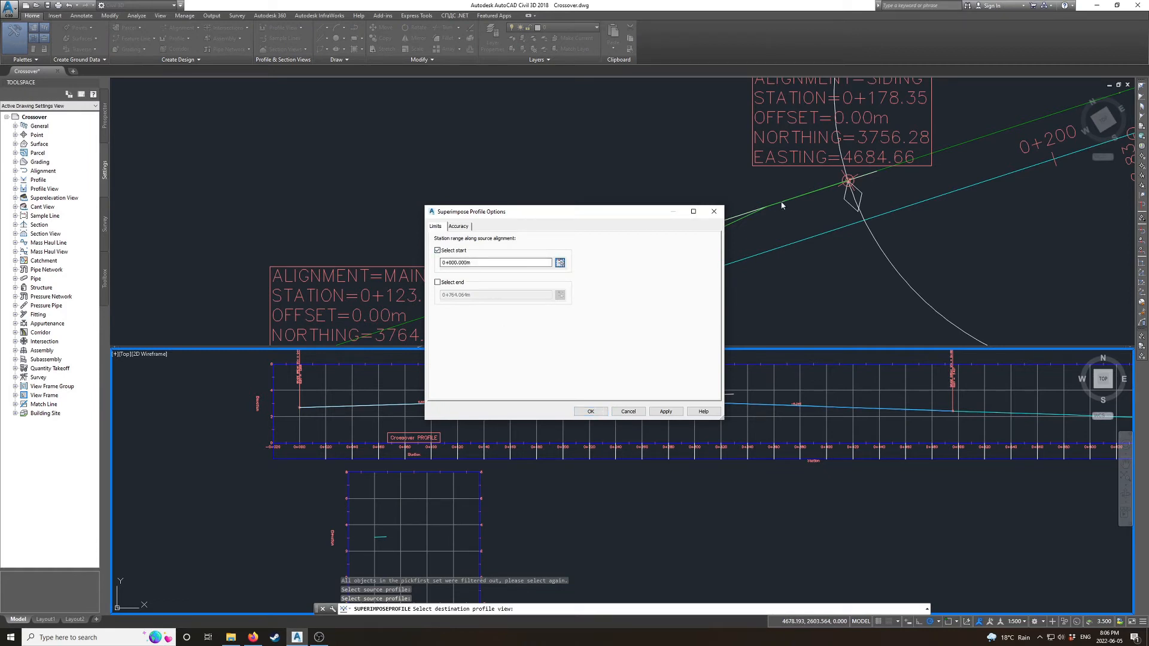
- Set the superimposed Siding profile's start station to 0+169.243 m by snapping to the endpoint where the crossover meets the siding
key("Return")
left_click(766, 210)
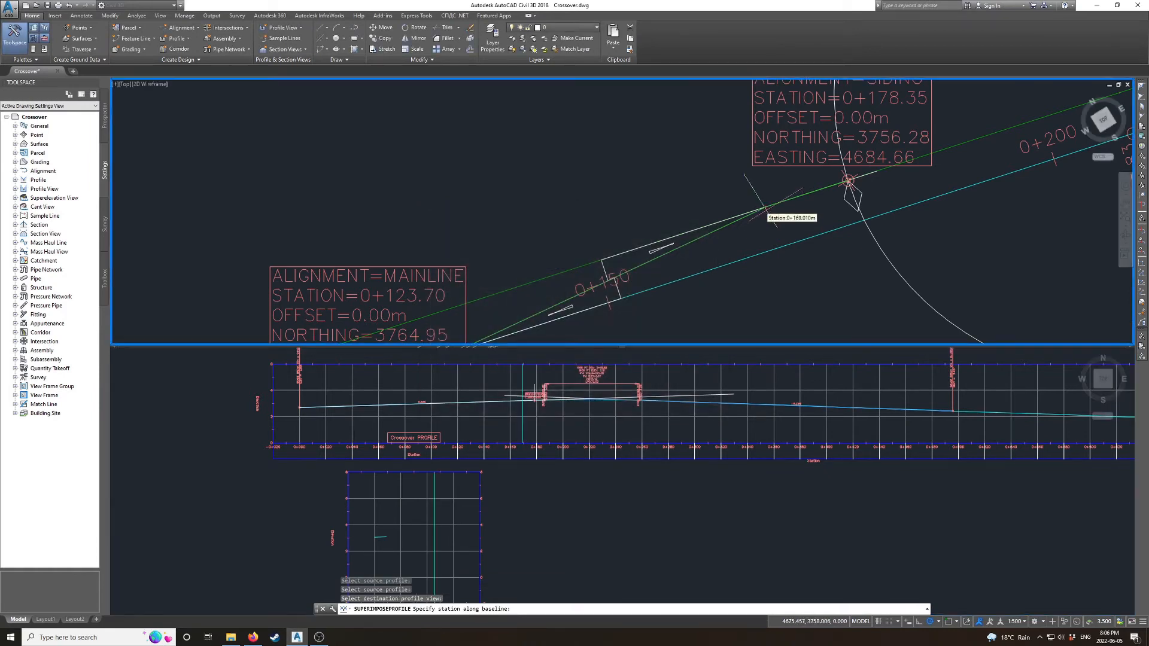
right_click(766, 207, "shift")
key("e")
left_click(848, 180)
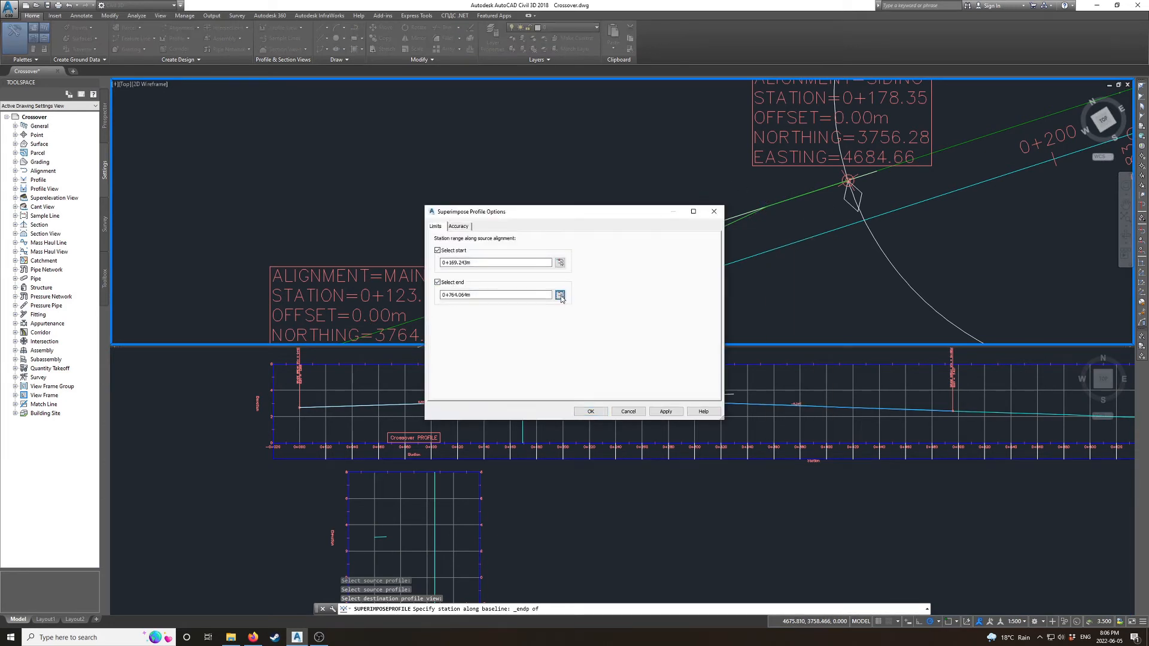
- Set the superimposed Siding profile's end station to 0+178.355 m at the crossover's siding endpoint and accept the options
key("Return")
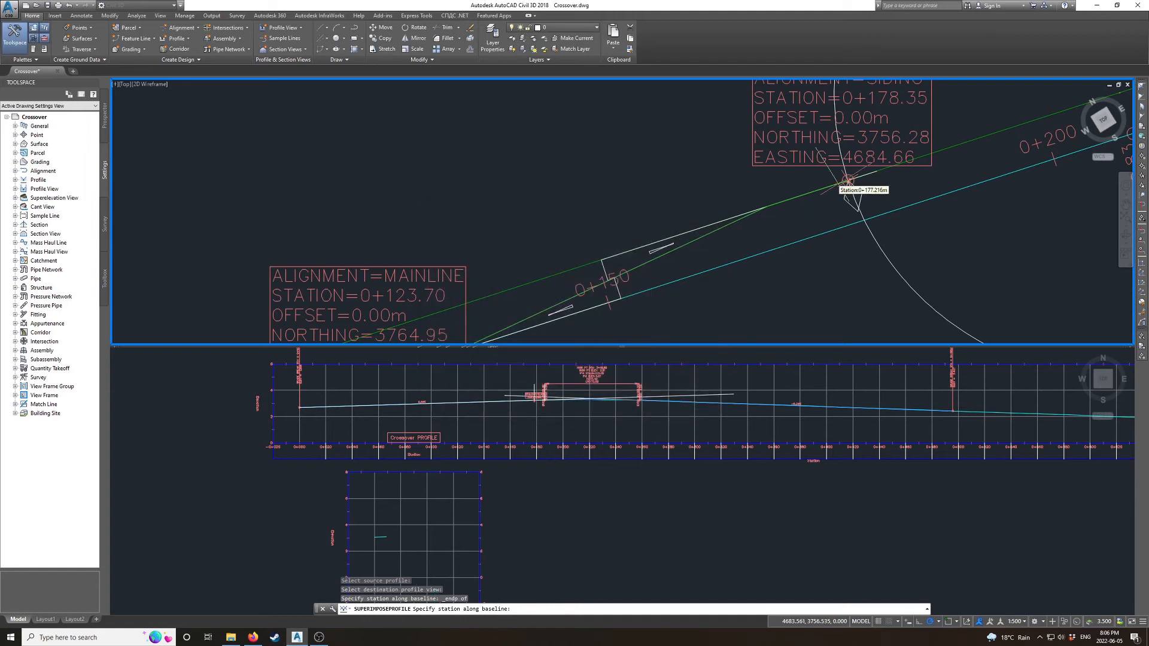
scroll(849, 180, "up", 3)
right_click(847, 172, "shift")
key("e")
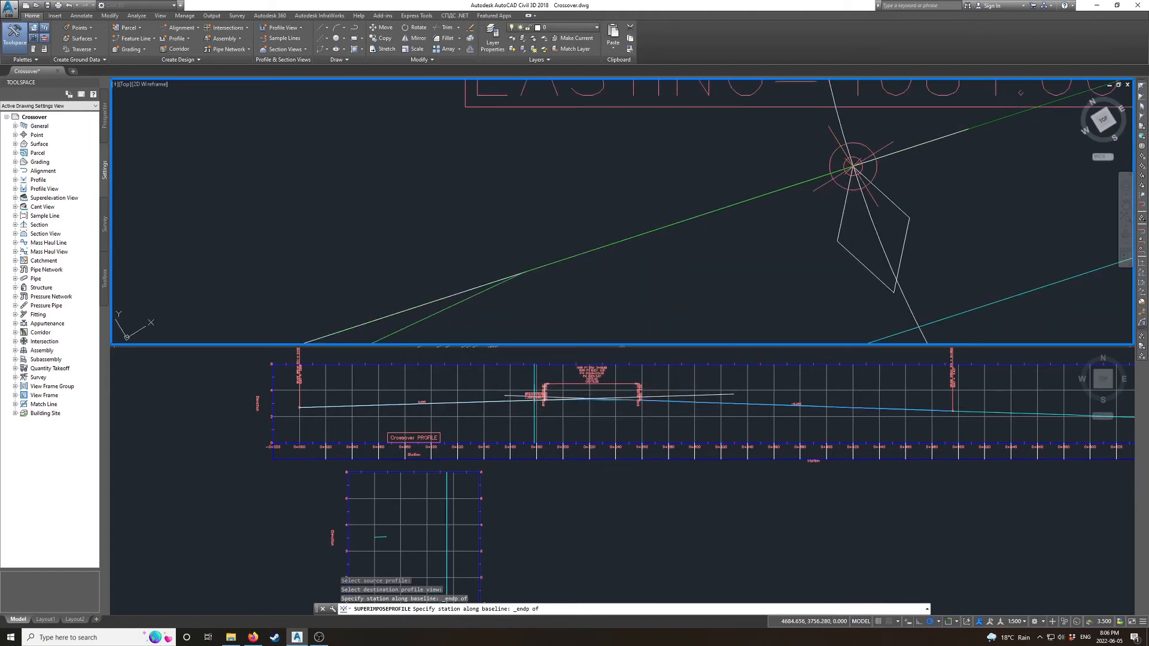
left_click(853, 166)
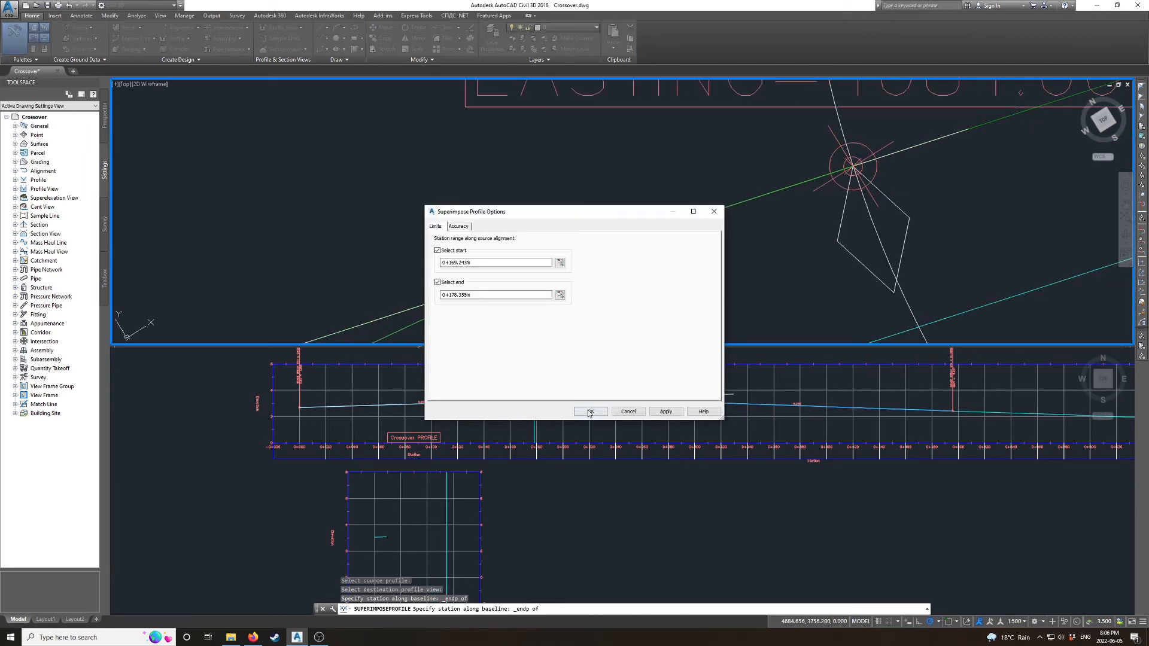
left_click(589, 412)
left_click(395, 554)
scroll(391, 558, "up", 4)
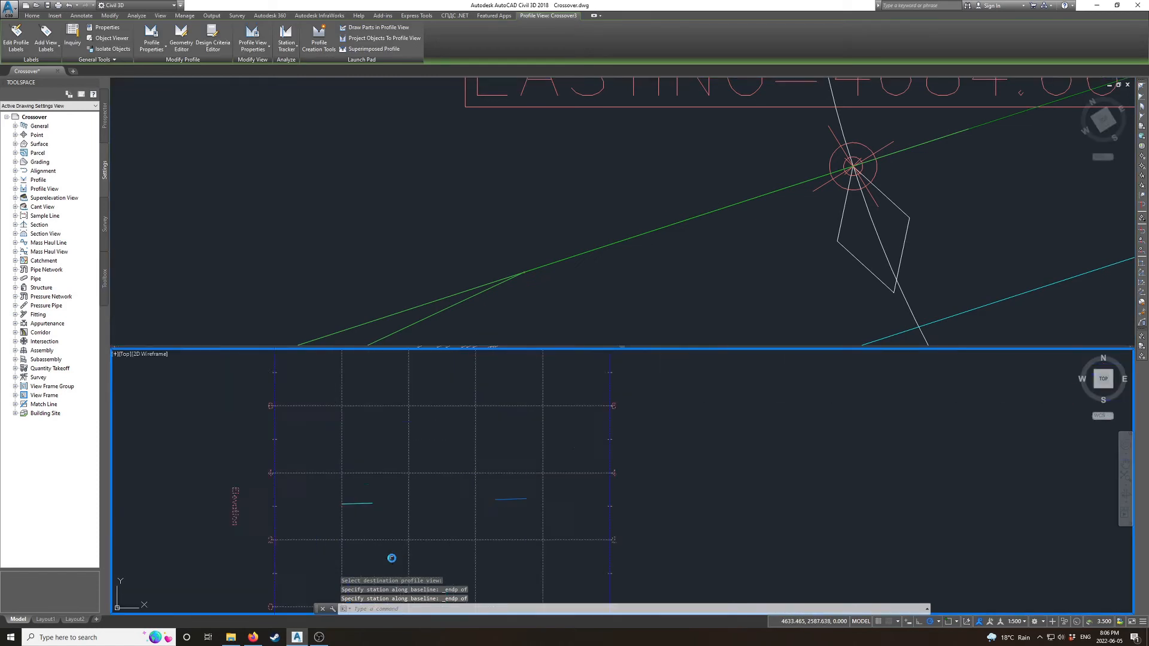
scroll(391, 558, "up", 2)
scroll(339, 477, "down", 4)
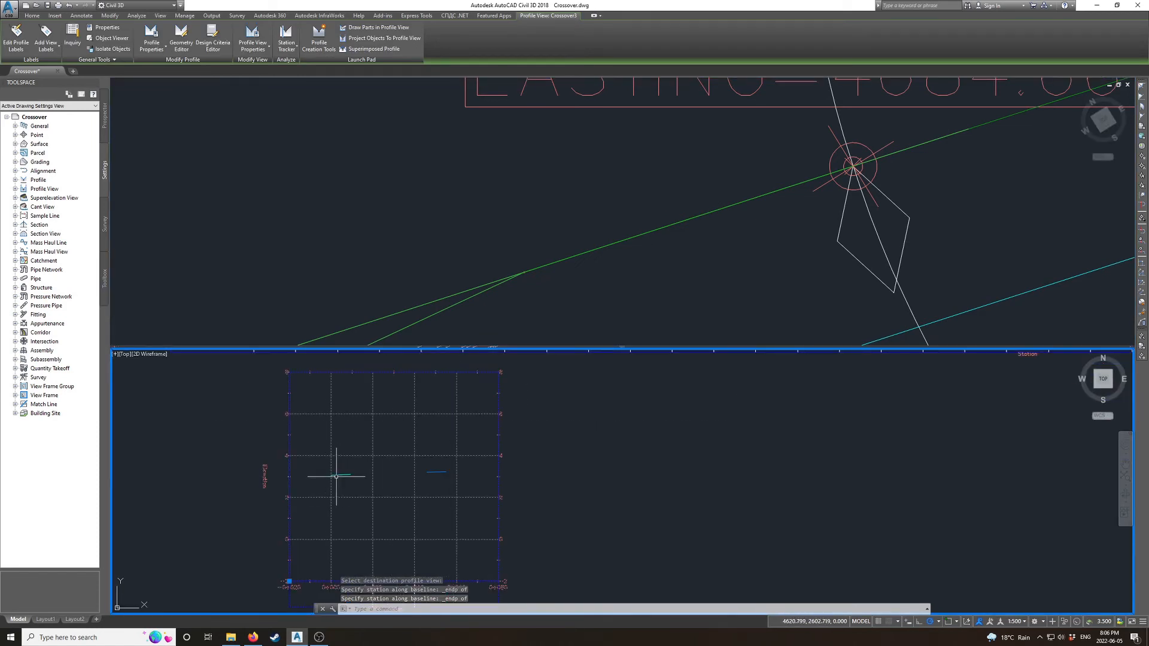
left_click(529, 279)
scroll(537, 275, "down", 11)
scroll(432, 313, "up", 6)
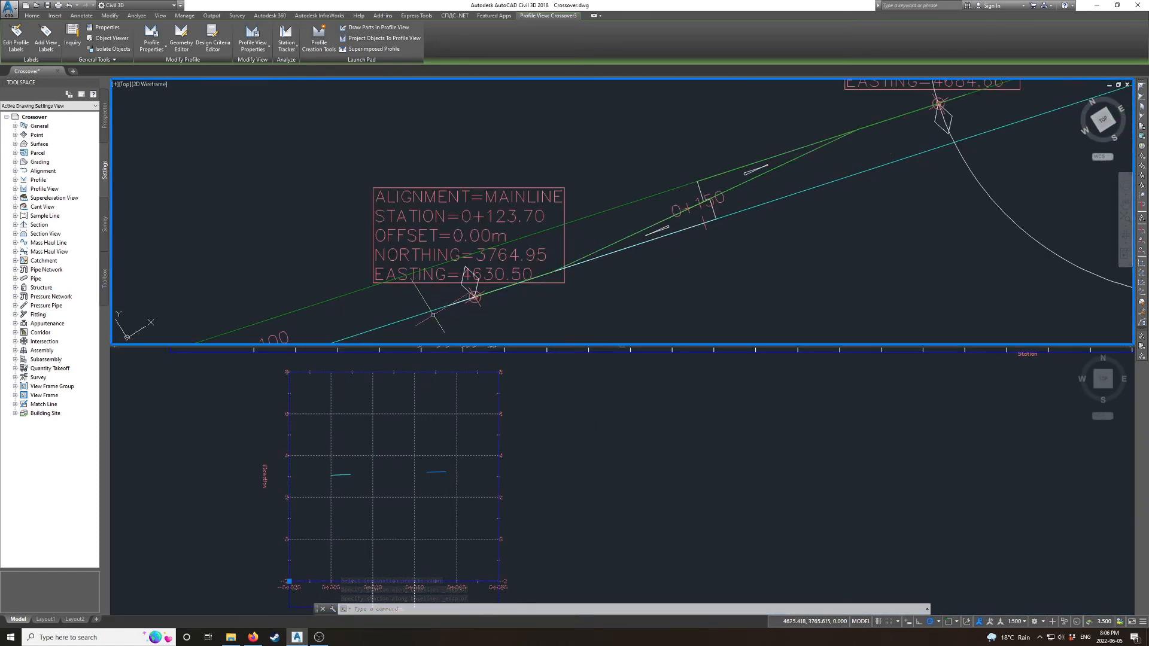
left_click(341, 494)
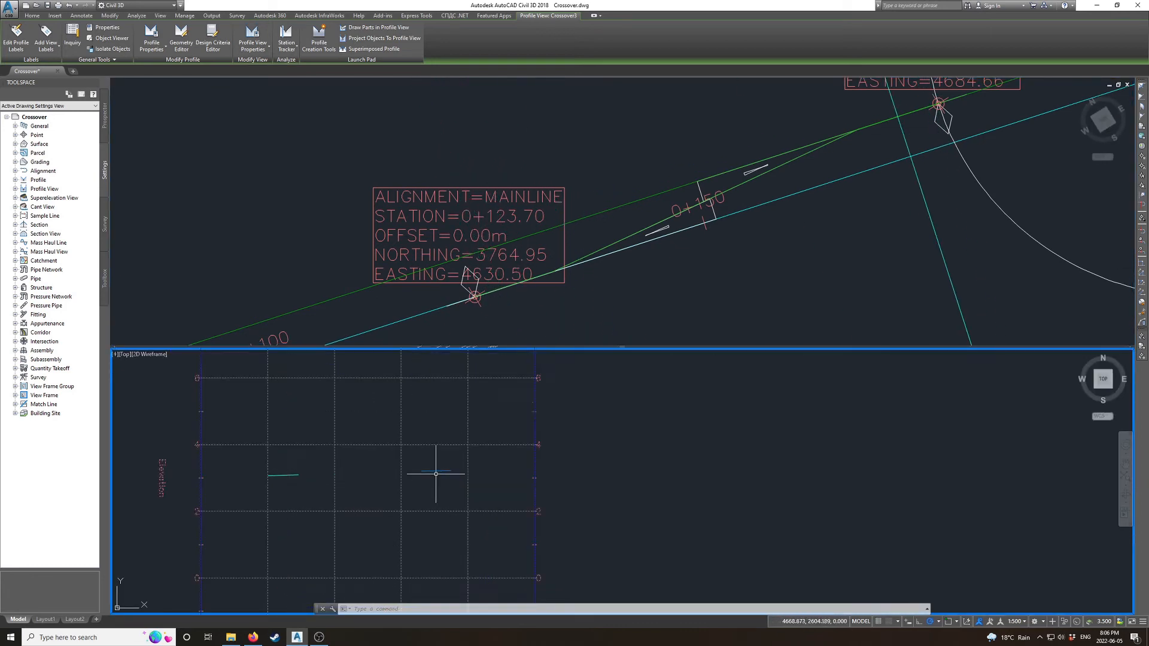
- Draw a check line along the superimposed Mainline profile, from its start endpoint to its end endpoint
type("l")
key("Return")
scroll(338, 480, "up", 2)
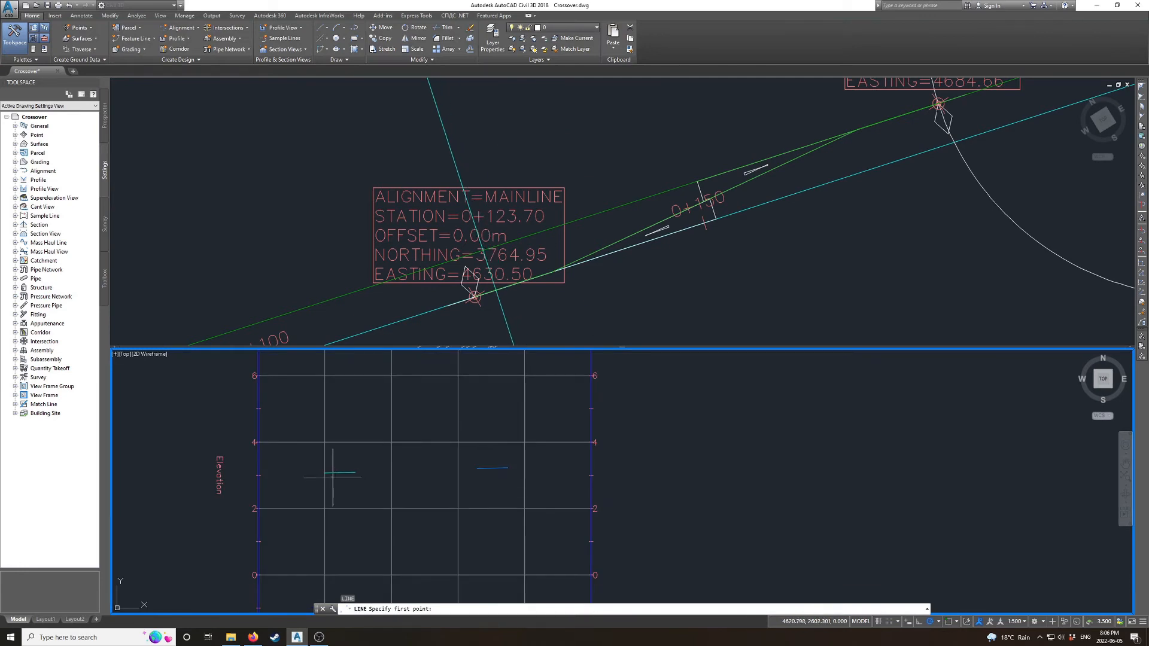
right_click(332, 477, "shift")
key("e")
left_click(324, 473)
right_click(354, 469, "shift")
key("e")
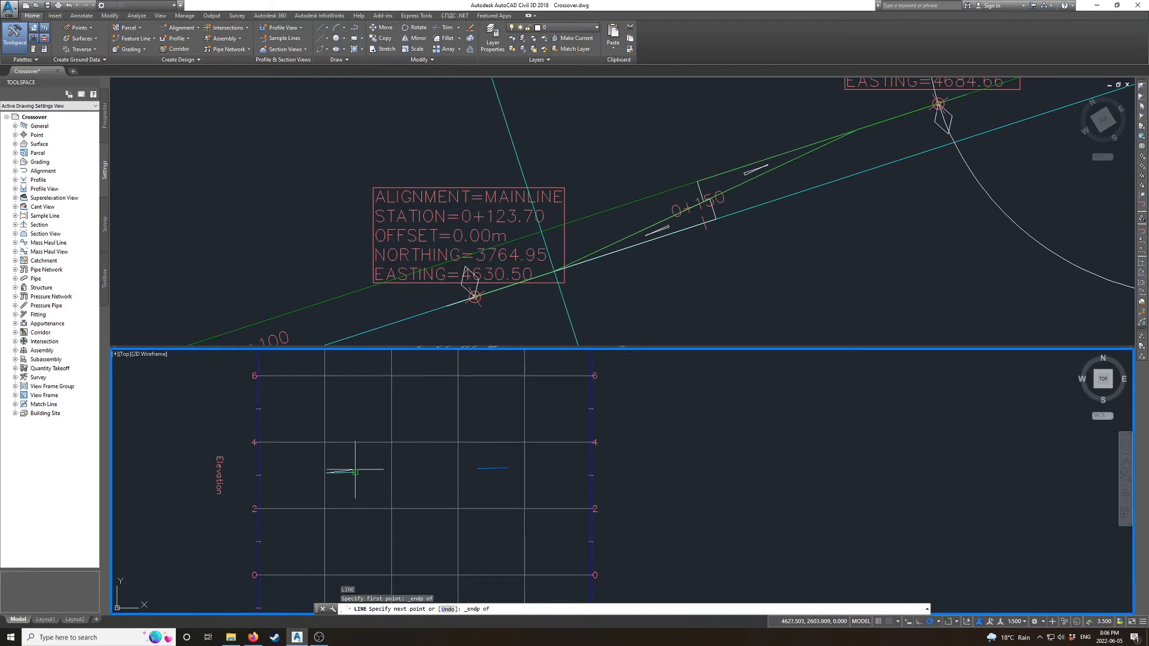
left_click(355, 471)
key("Escape")
- Lengthen the check line to the far end of the superimposed Siding profile and compare their alignment there
scroll(393, 481, "up", 4)
left_click(290, 459)
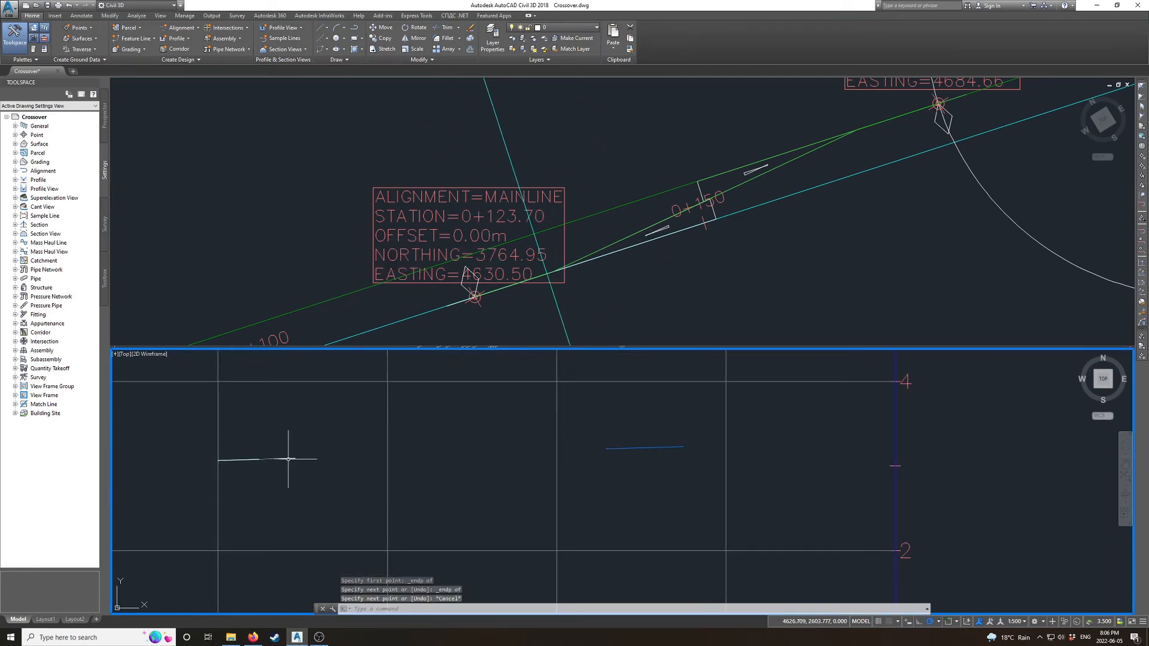
mouse_move(295, 458)
left_click(317, 482)
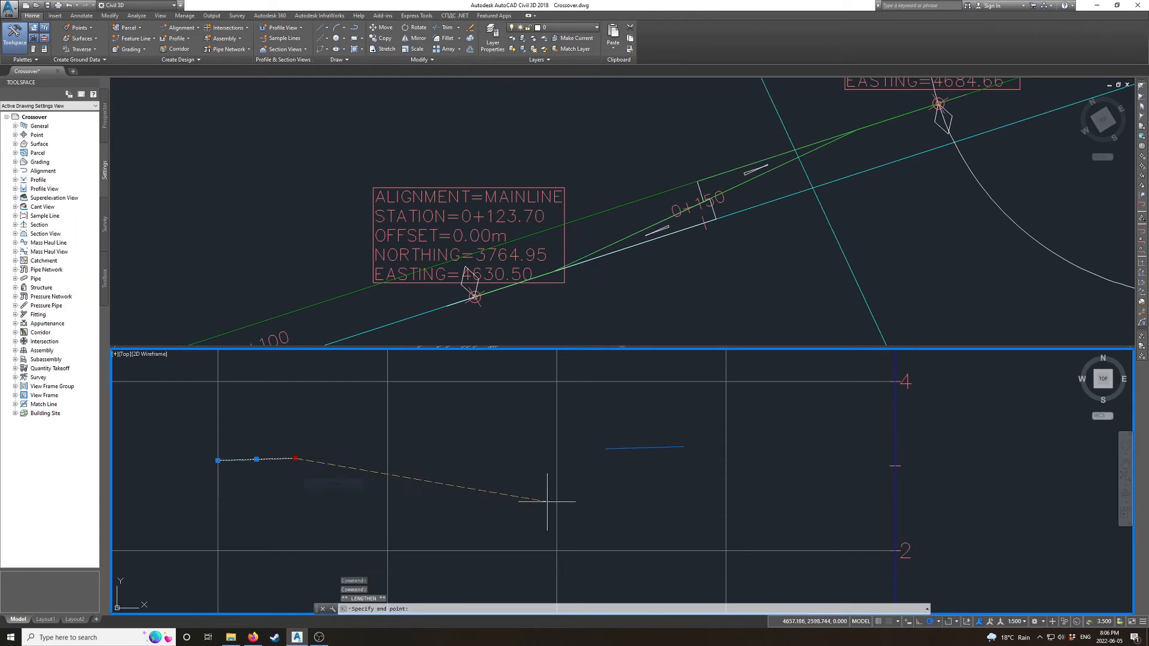
left_click(685, 503)
scroll(688, 441, "up", 3)
key("Escape")
- Erase the check line from the Crossover profile view
scroll(688, 442, "down", 3)
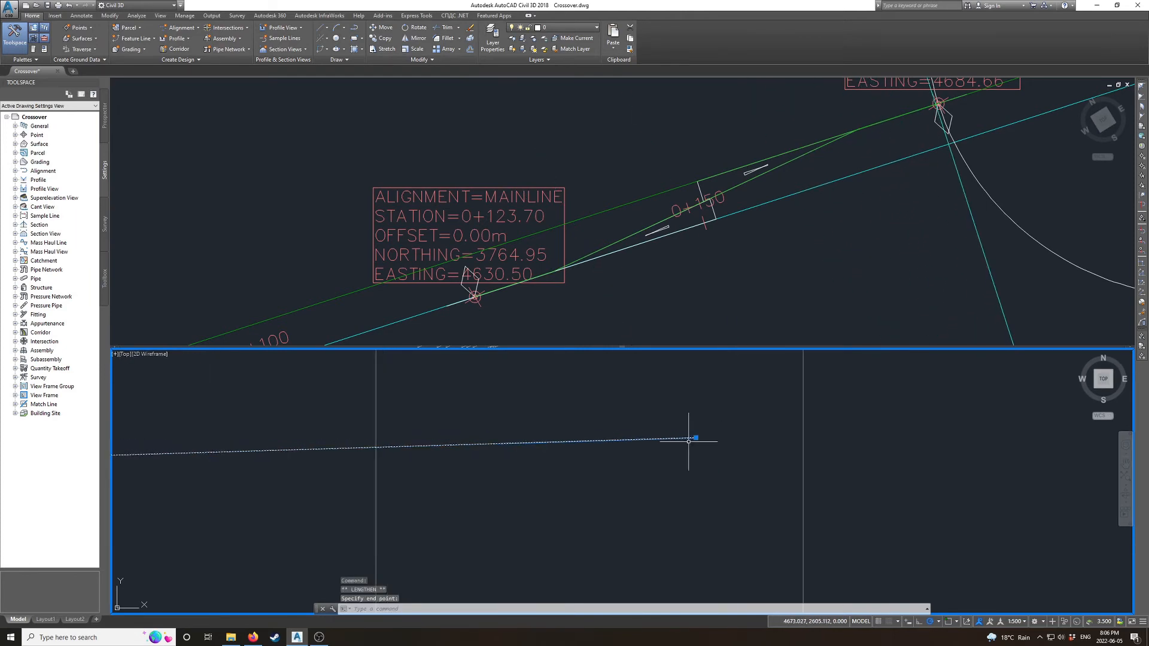
left_click(562, 447)
key("Delete")
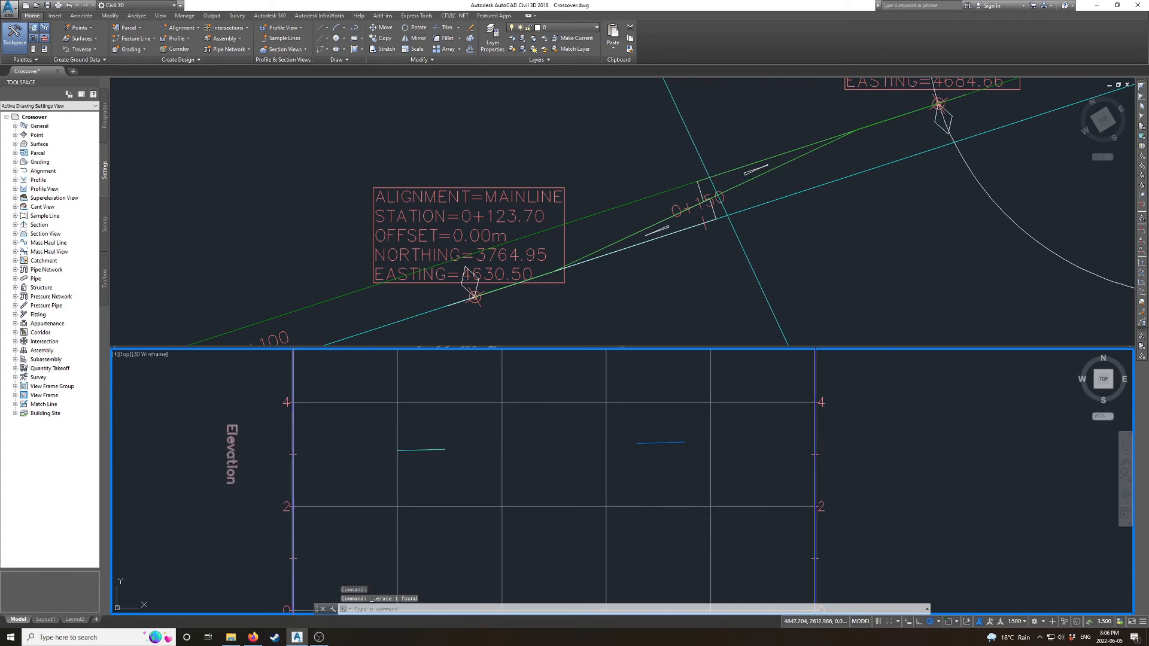
- Create a layout profile named Crossover TOR for the Crossover alignment, using the Design Profile style and a label set without labels
left_click(534, 402)
left_click(319, 38)
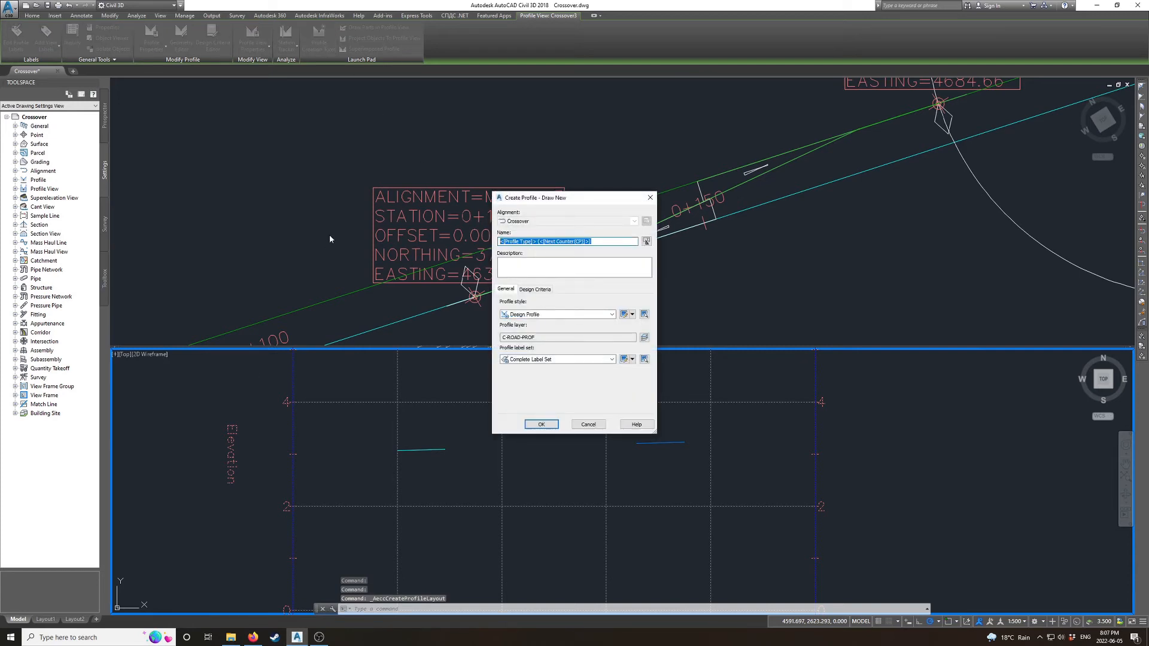
type("Crossover TOR")
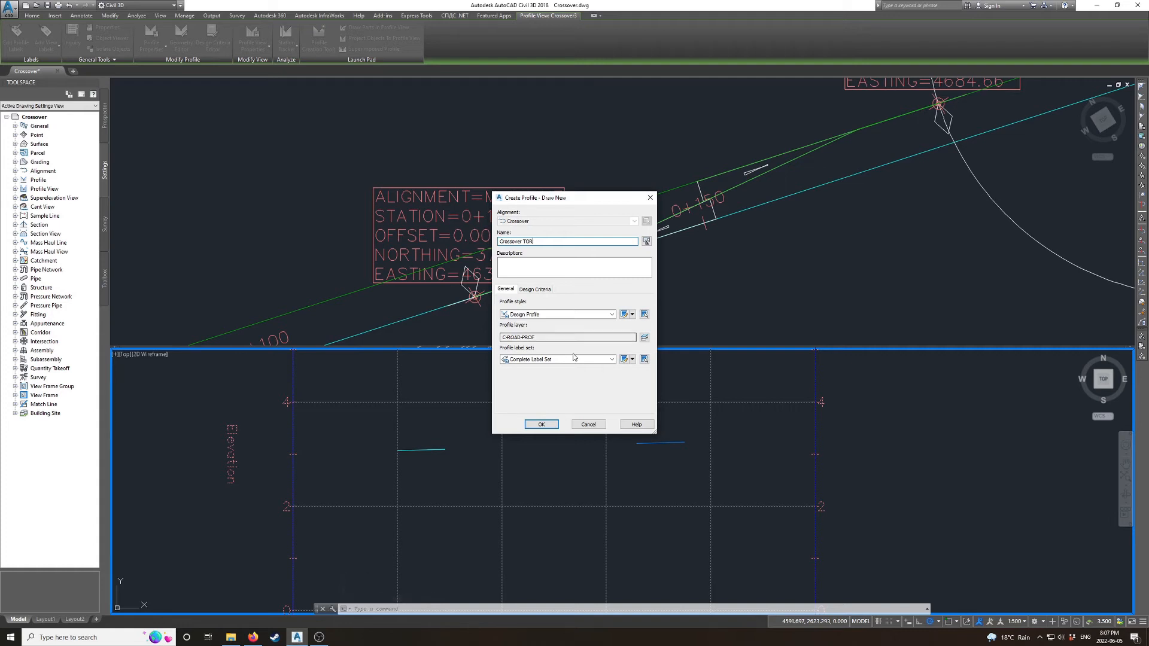
left_click(552, 359)
left_click(535, 367)
left_click(541, 424)
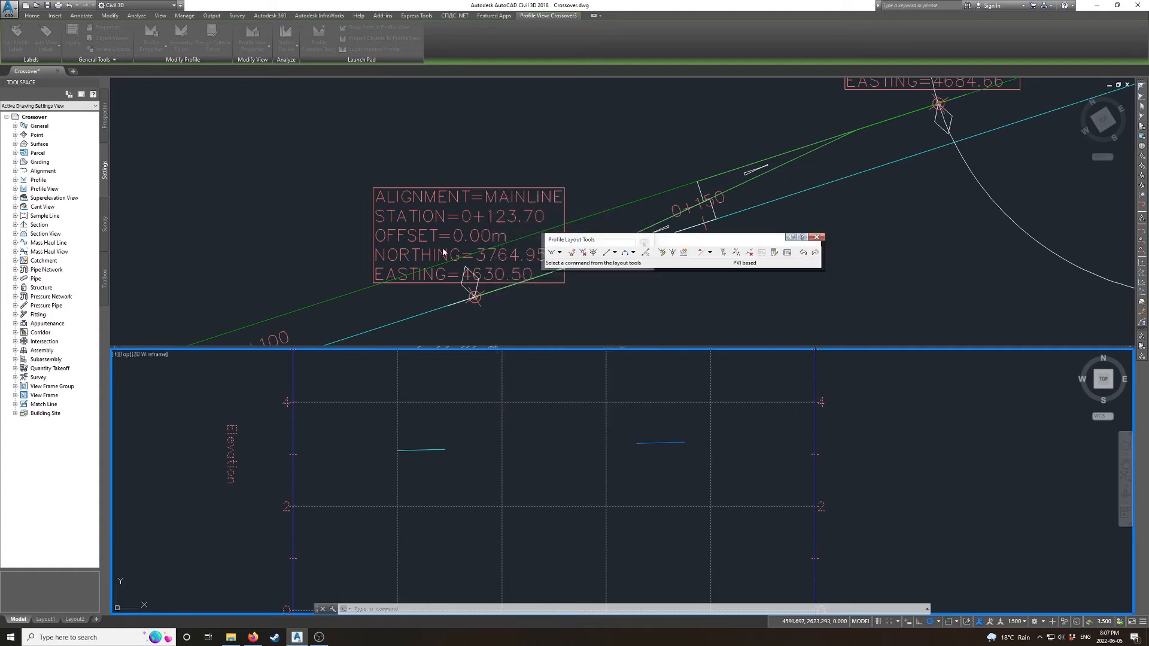
- Draw one tangent from the start of the superimposed Mainline profile to the far endpoint of the superimposed Siding profile
left_click(549, 253)
left_click(400, 450)
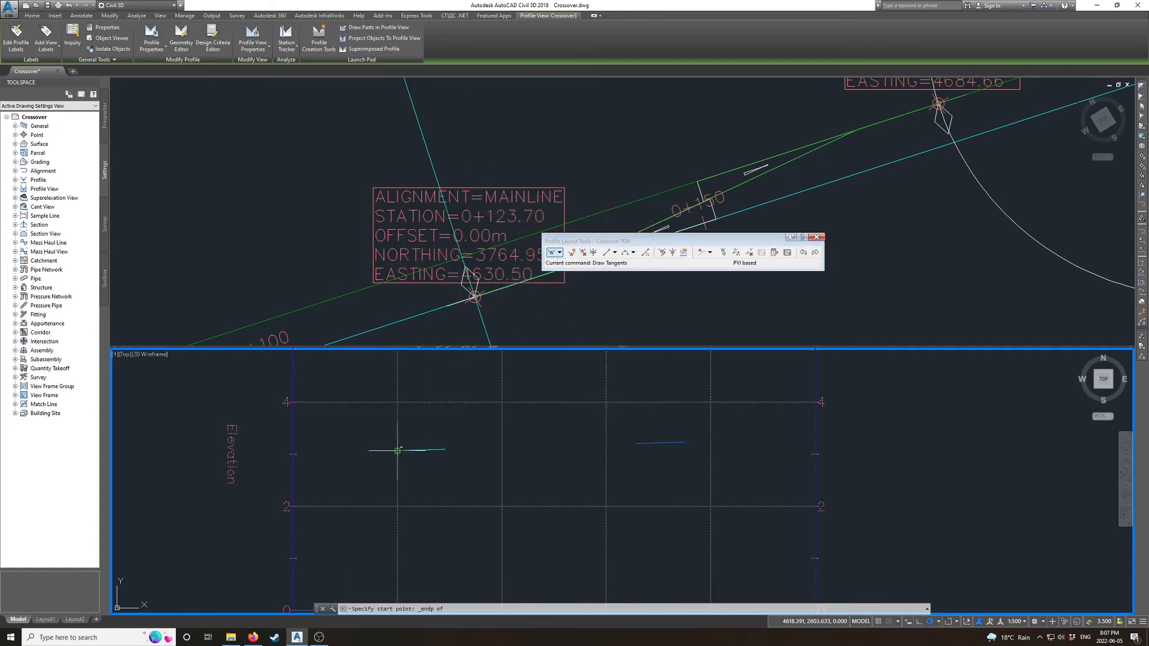
right_click(681, 442, "shift")
key("e")
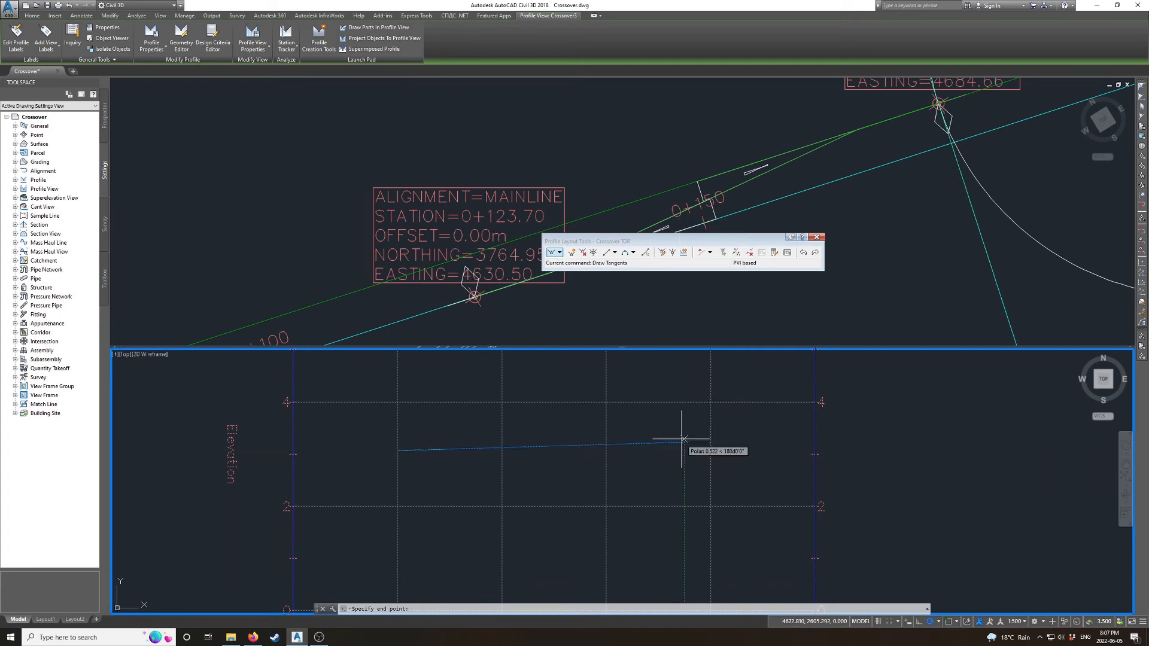
left_click(682, 439)
key("Return")
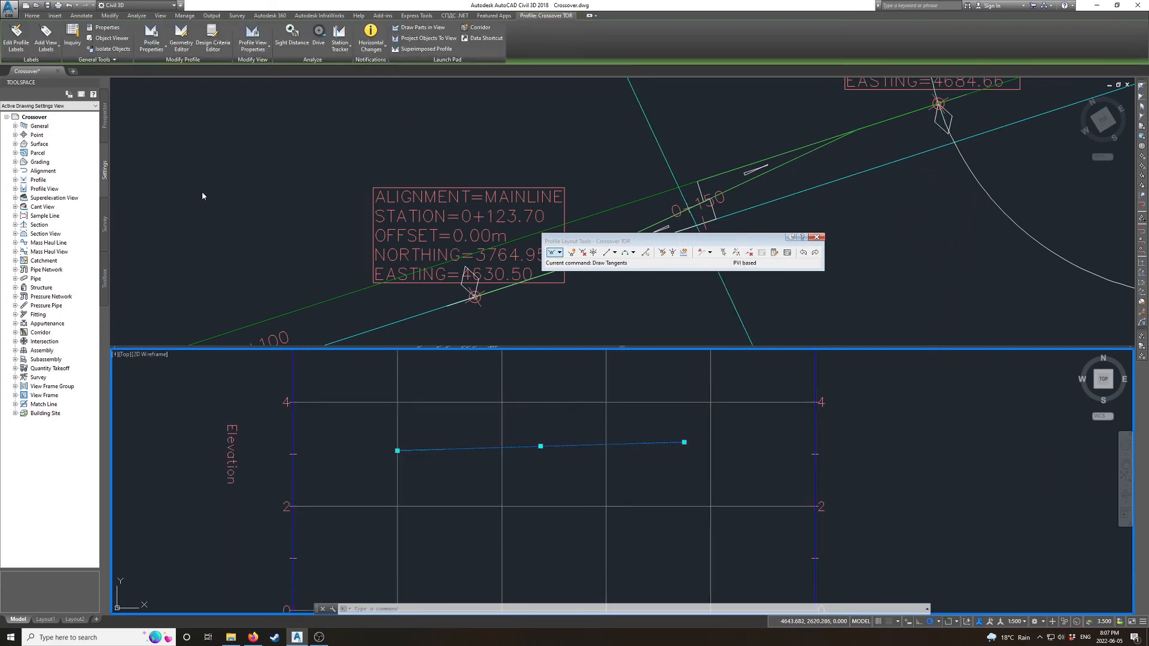
- Add a Lines label with the Percent Grade style to the Crossover TOR profile and accept the profile labels
scroll(655, 414, "down", 10)
scroll(673, 370, "up", 6)
scroll(578, 386, "up", 2)
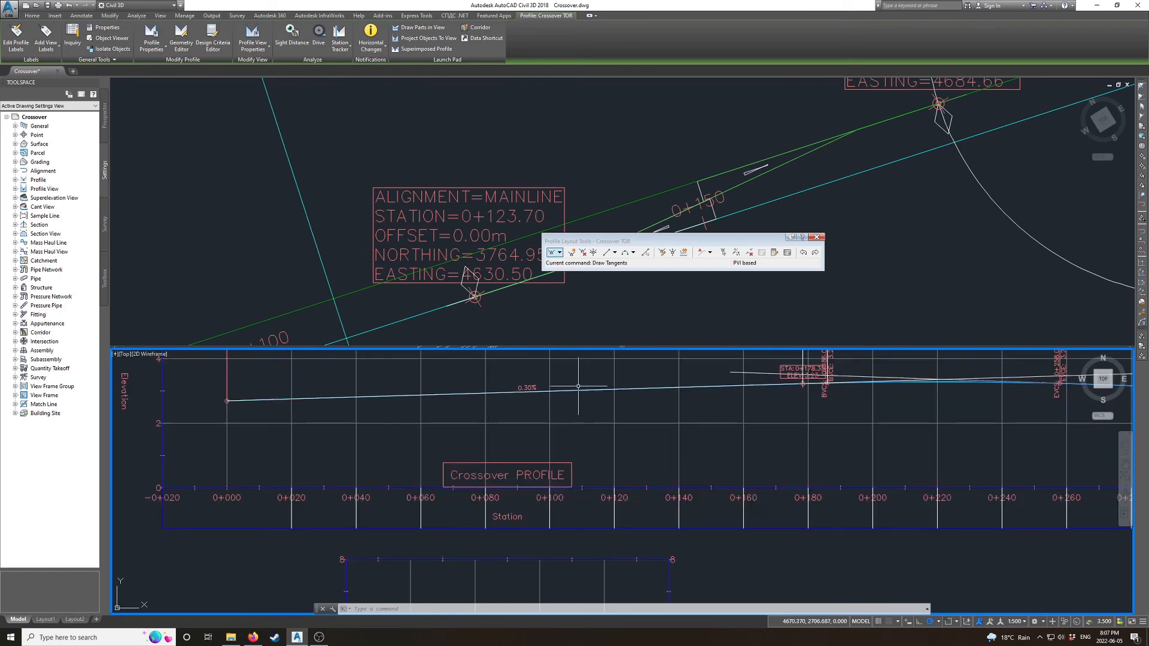
scroll(578, 386, "down", 3)
left_click(16, 34)
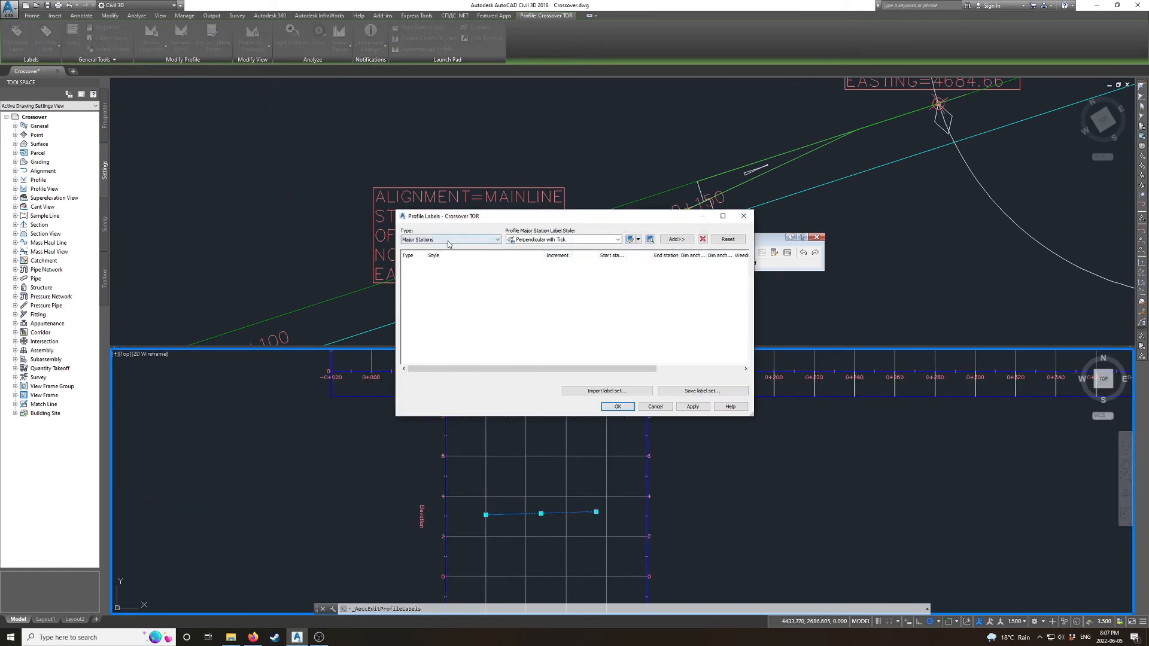
left_click(448, 241)
left_click(410, 265)
left_click(568, 240)
left_click(540, 247)
left_click(677, 239)
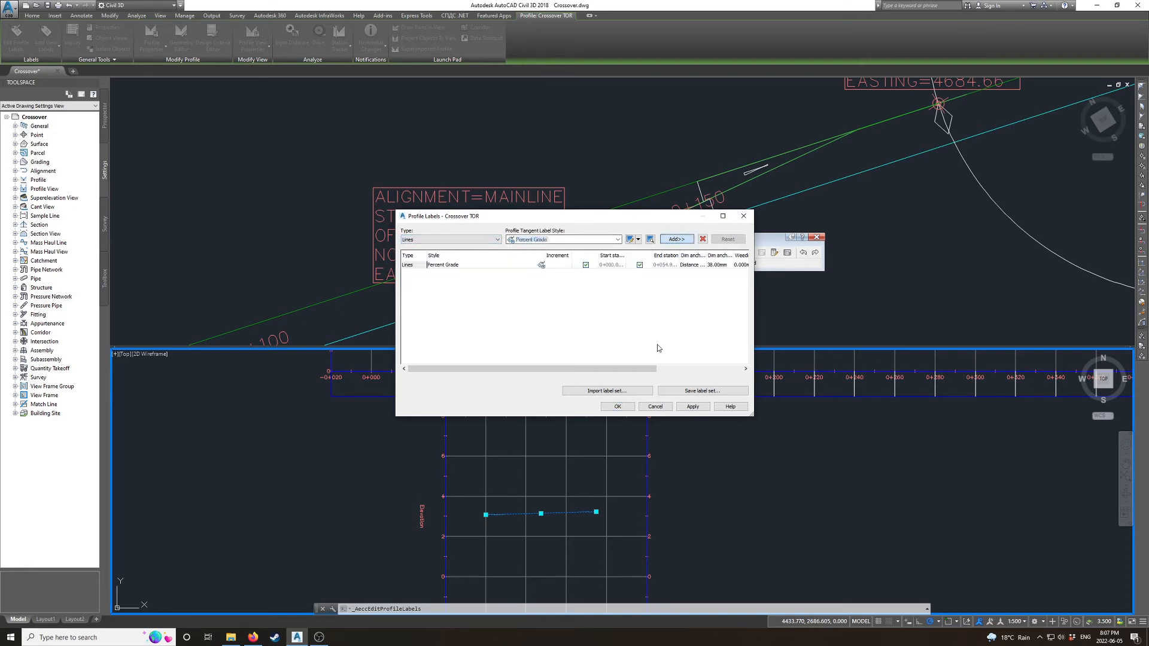
left_click(618, 407)
- Examine the Crossover profile's grade label and compare it with the grades in the Siding and Mainline profile views
scroll(543, 512, "up", 6)
scroll(544, 513, "down", 9)
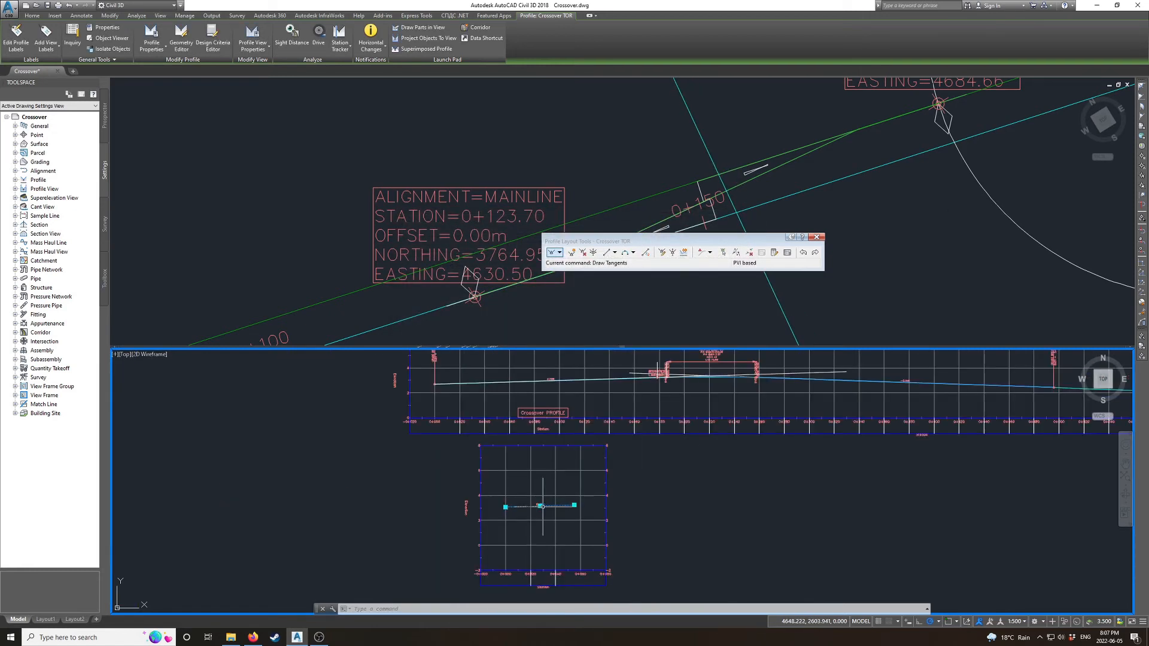
scroll(538, 419, "up", 8)
key("Escape")
scroll(528, 541, "down", 6)
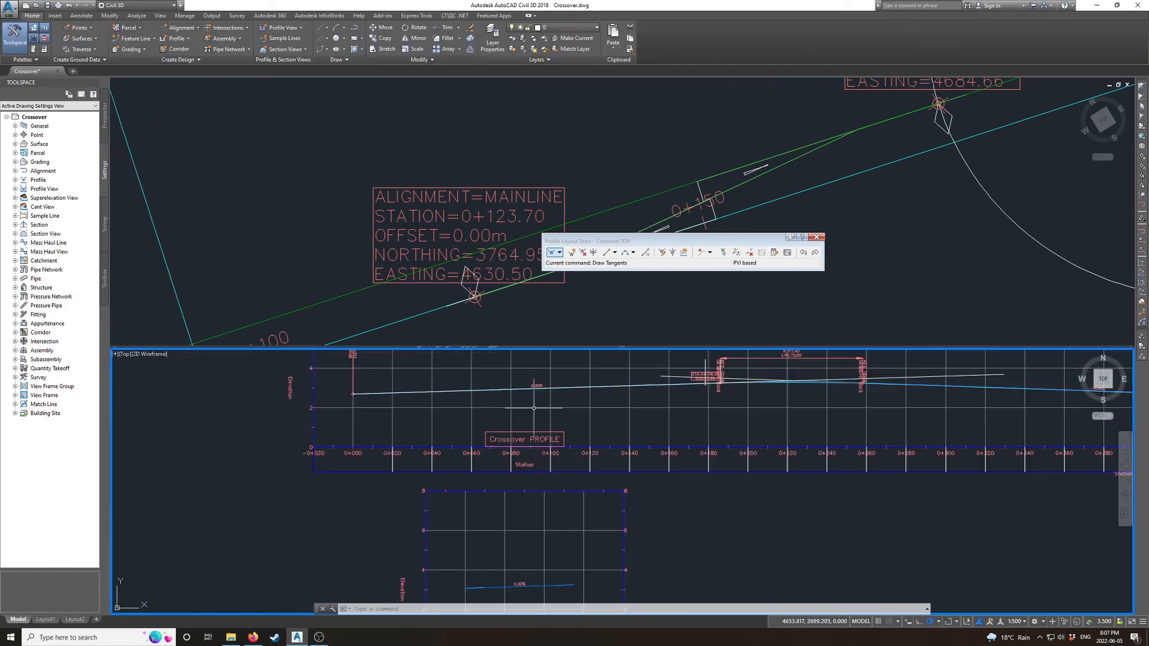
scroll(528, 541, "up", 5)
scroll(603, 527, "down", 8)
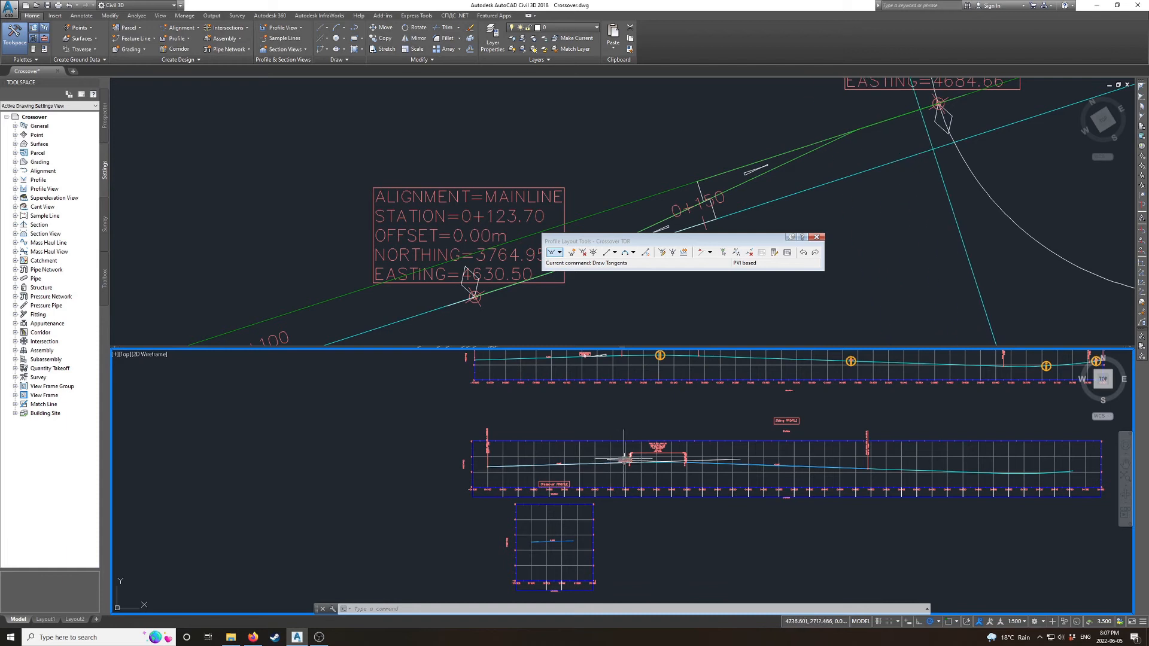
scroll(625, 462, "up", 2)
scroll(610, 443, "down", 3)
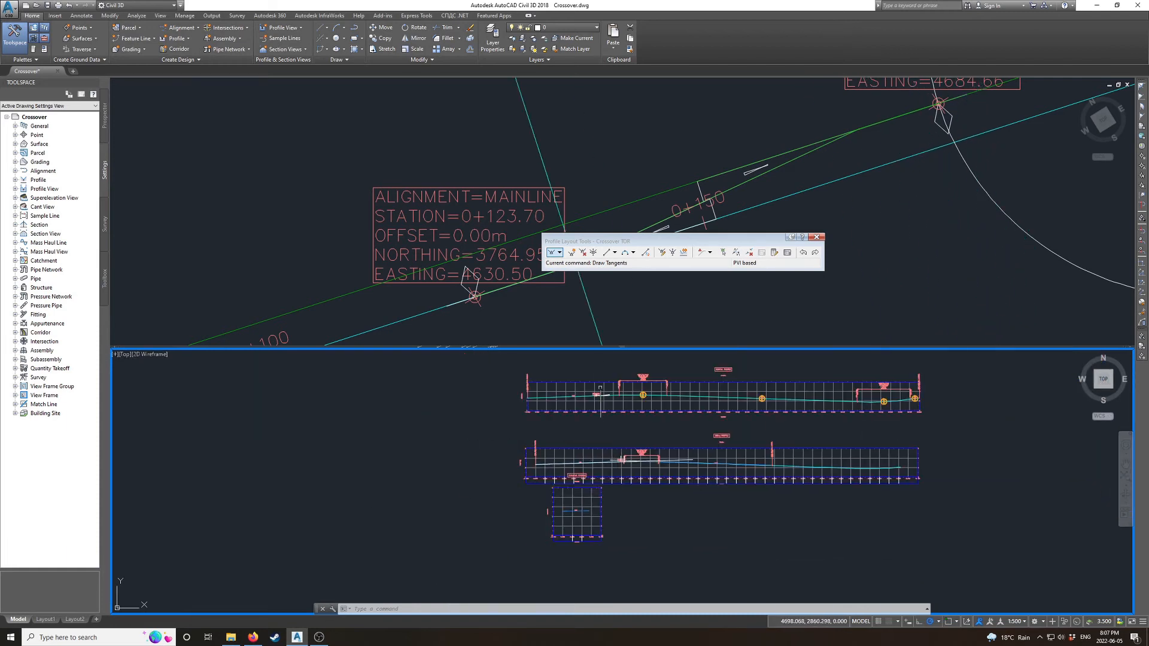
scroll(598, 422, "up", 3)
scroll(597, 423, "up", 2)
scroll(604, 436, "down", 4)
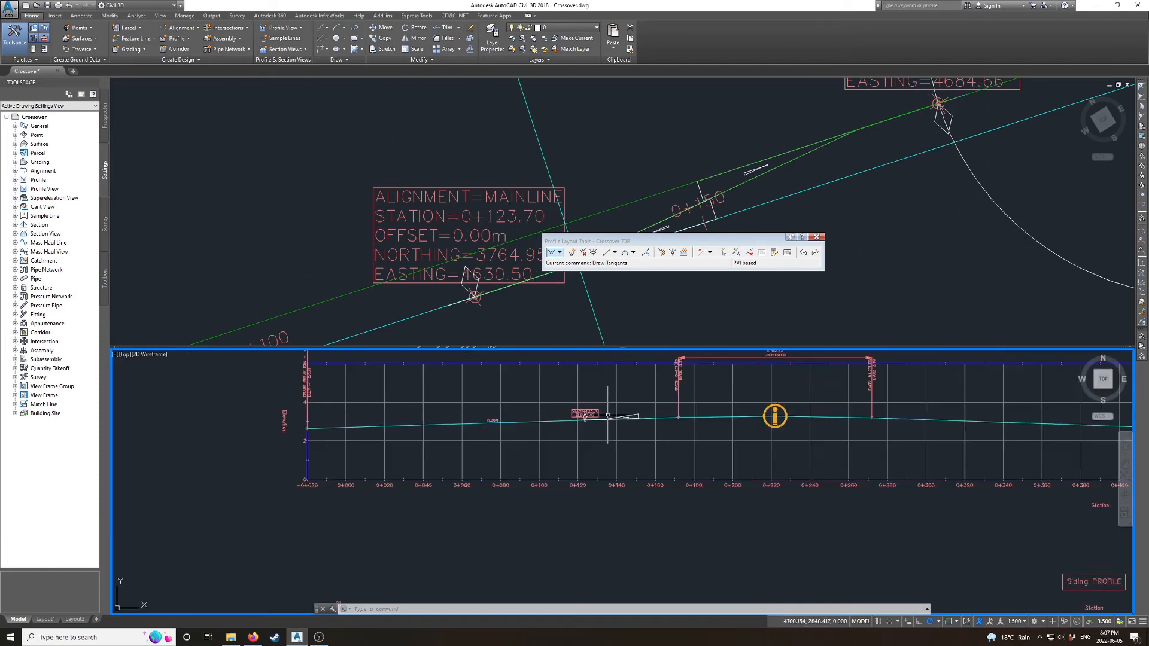
scroll(610, 541, "down", 2)
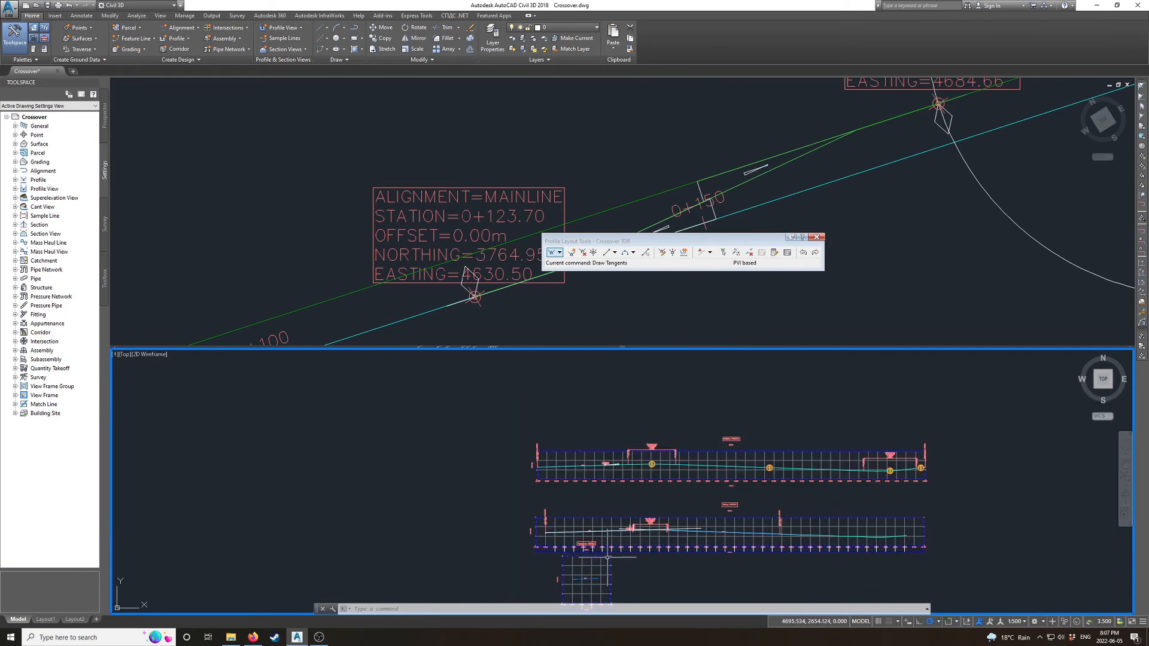
scroll(588, 575, "up", 3)
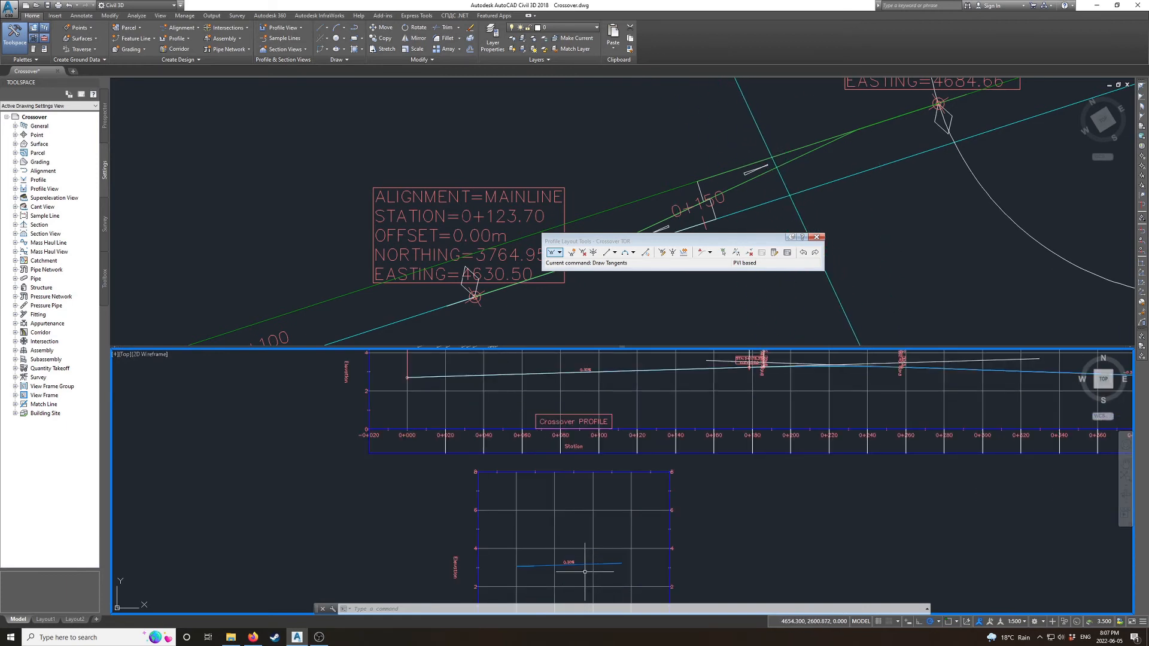
scroll(584, 559, "up", 1)
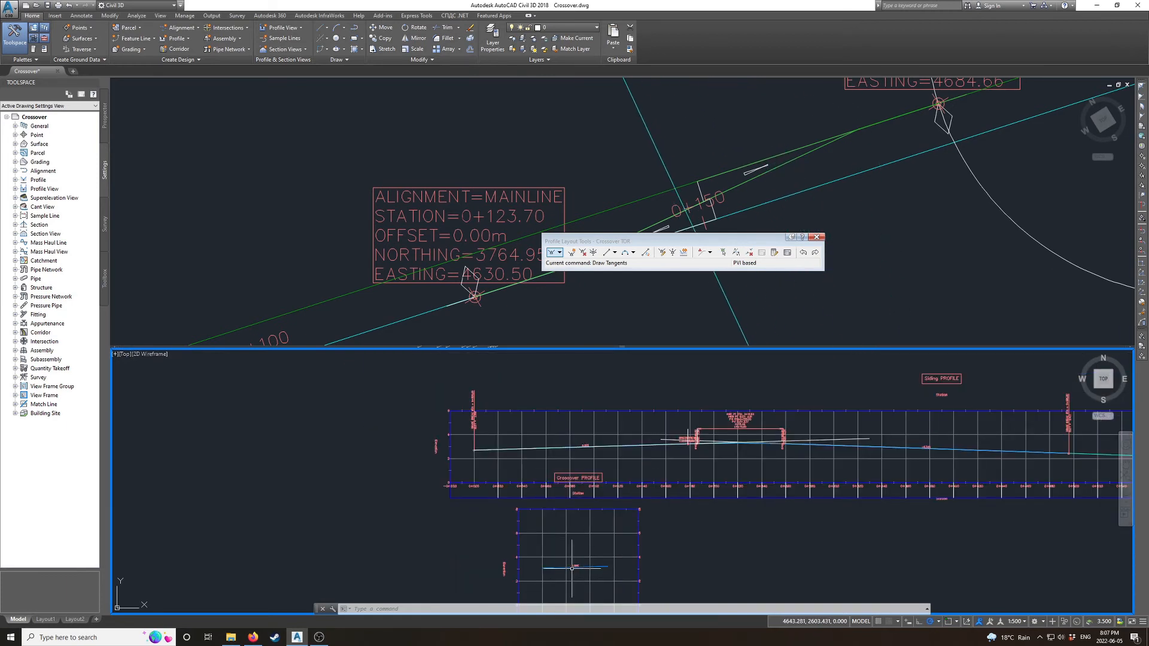
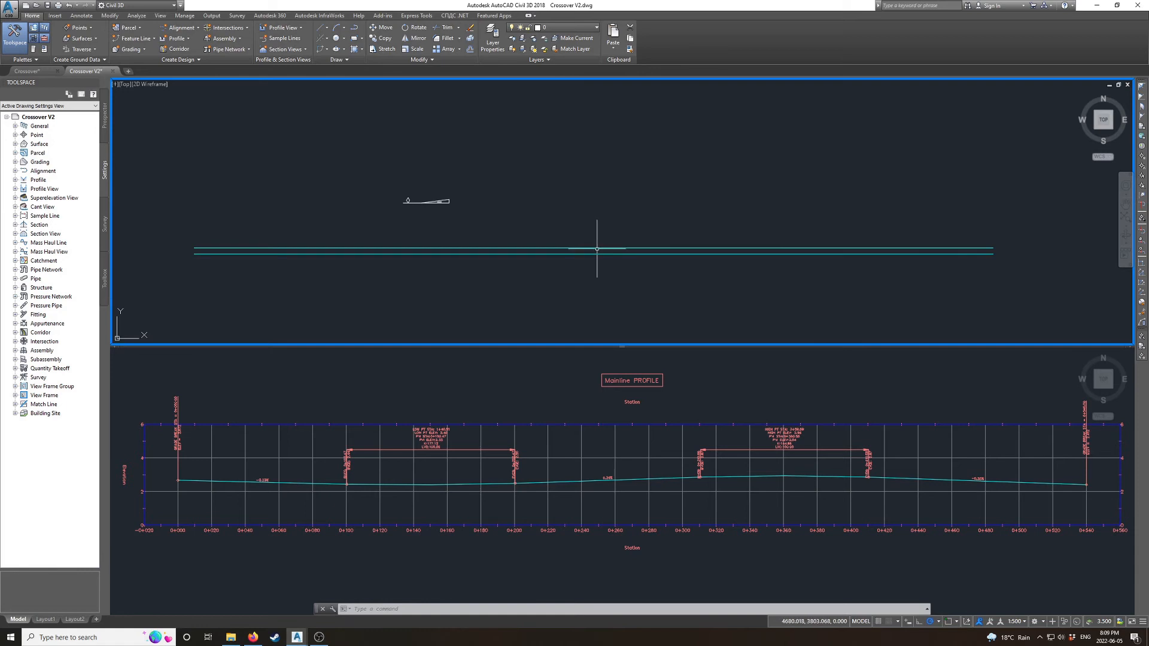
left_click(597, 249)
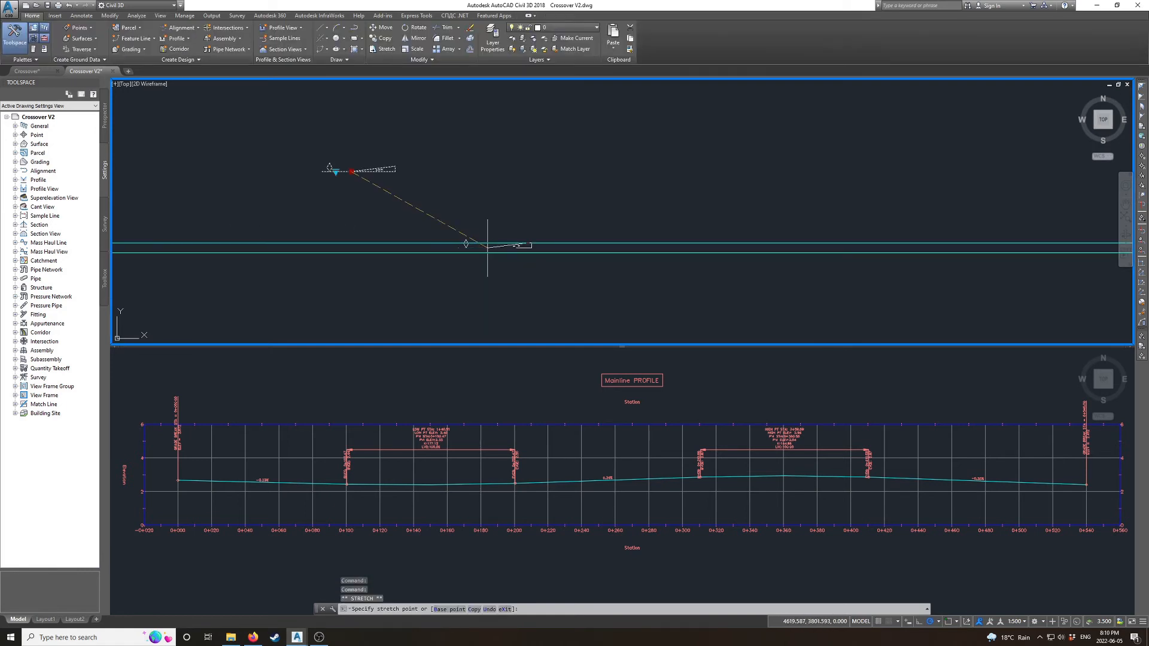
key("Escape")
key("Escape")
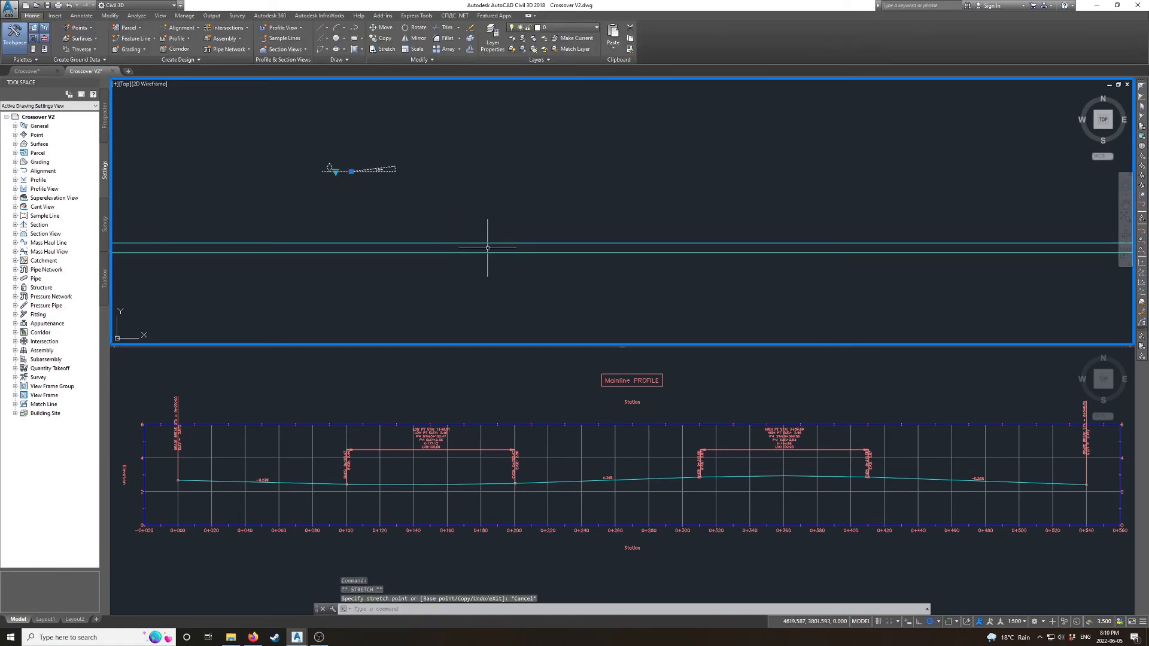
- Turn on the station tracker in all viewports for the Mainline profile view
left_click(580, 473)
left_click(581, 456)
left_click(579, 455)
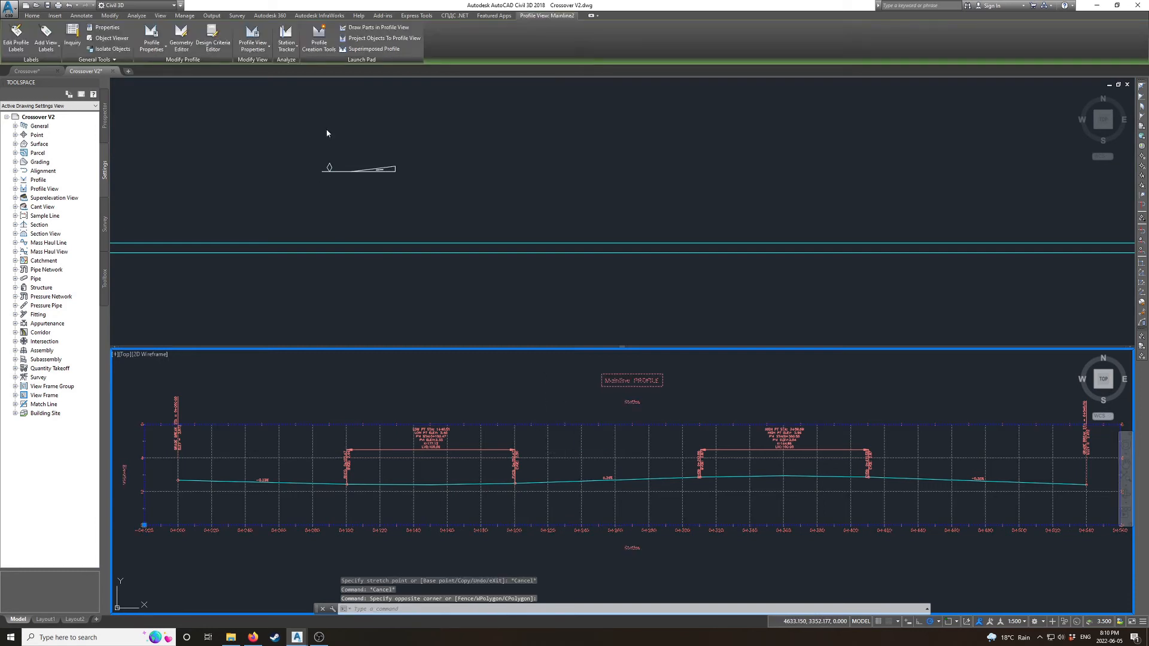
left_click(286, 37)
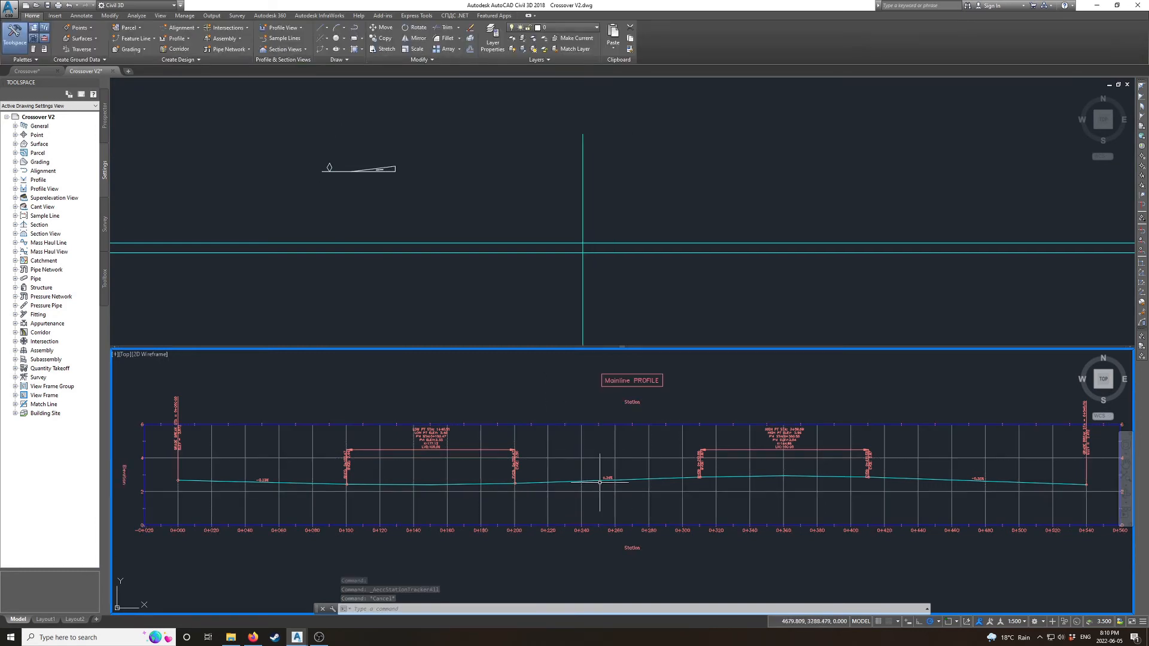
key("Escape")
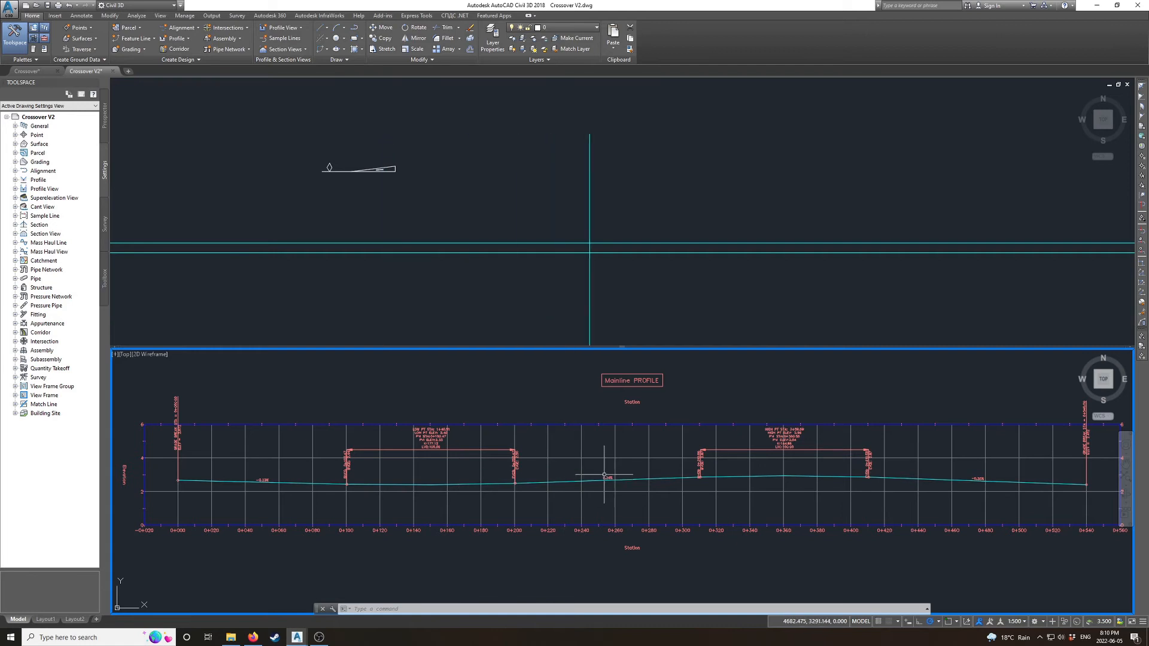
- Move the turnout block by its intersection-point grip onto the lower of the two parallel track alignments, using the Nearest snap
left_click(512, 275)
left_click(338, 171)
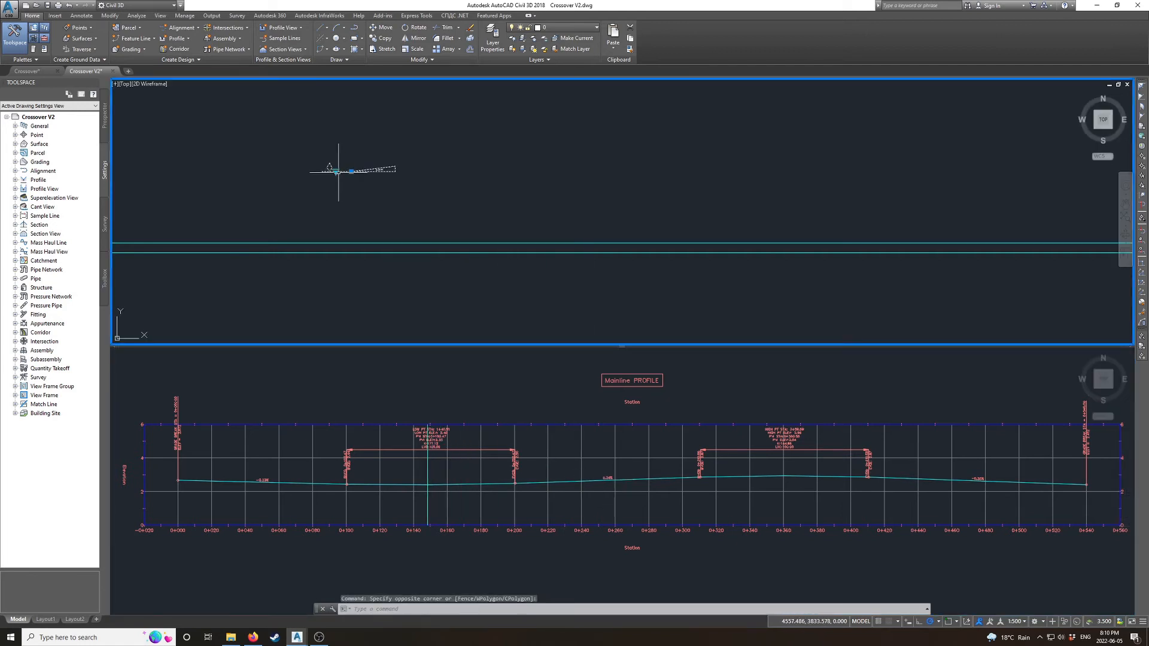
left_click(351, 171)
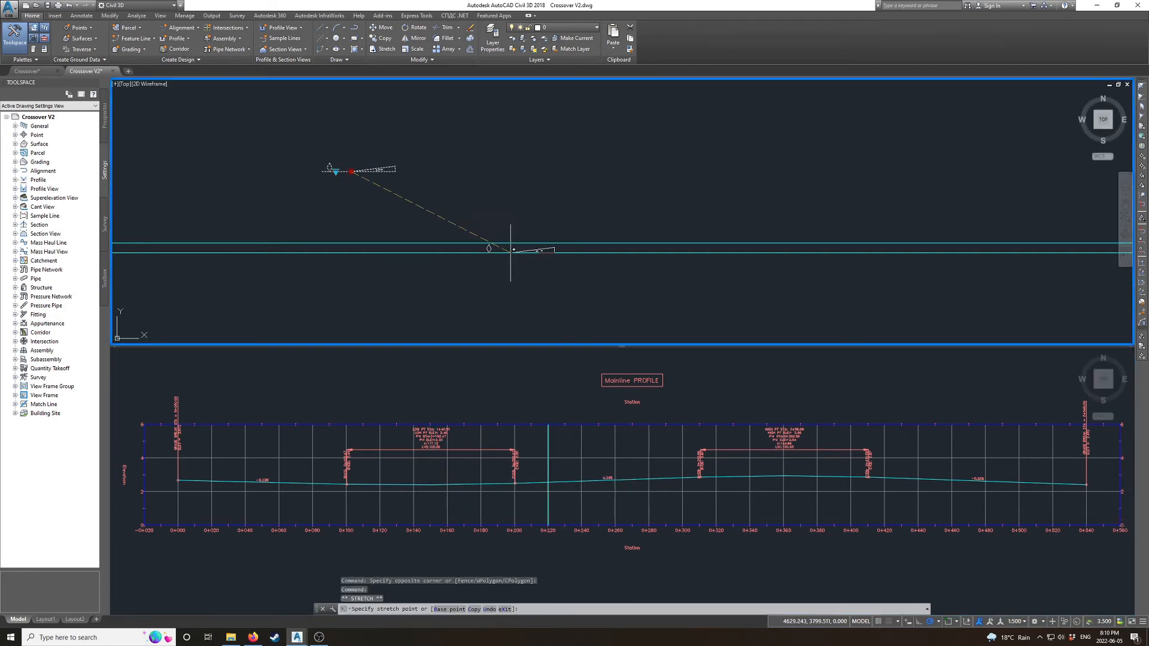
right_click(532, 252, "shift")
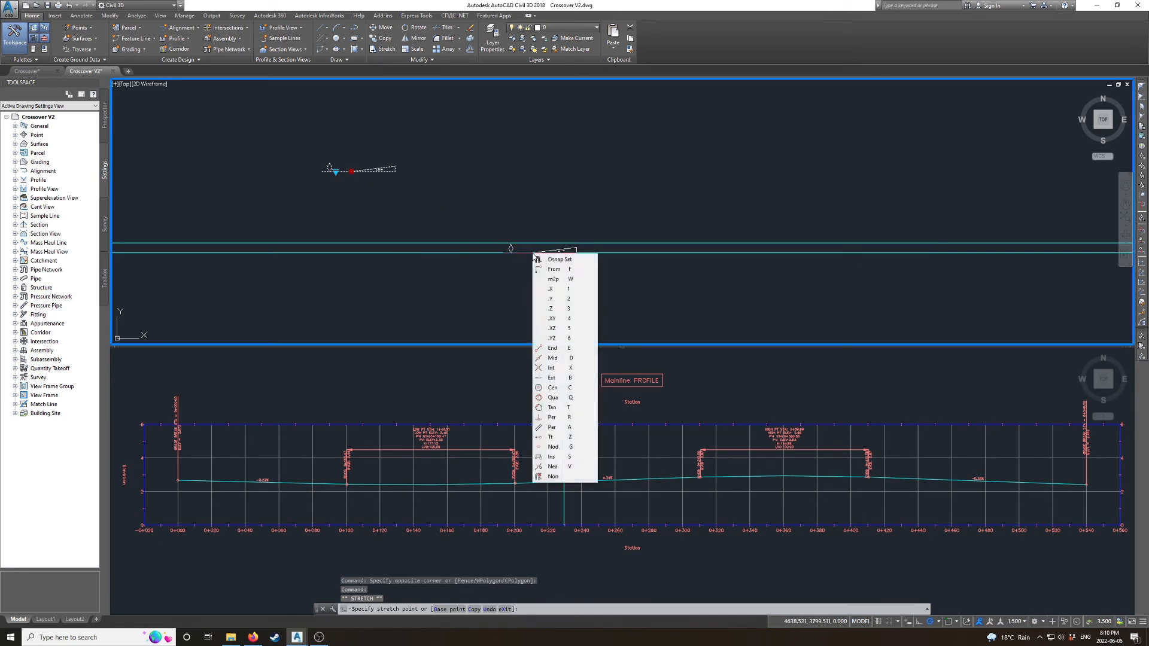
key("r")
left_click(531, 252)
key("Escape")
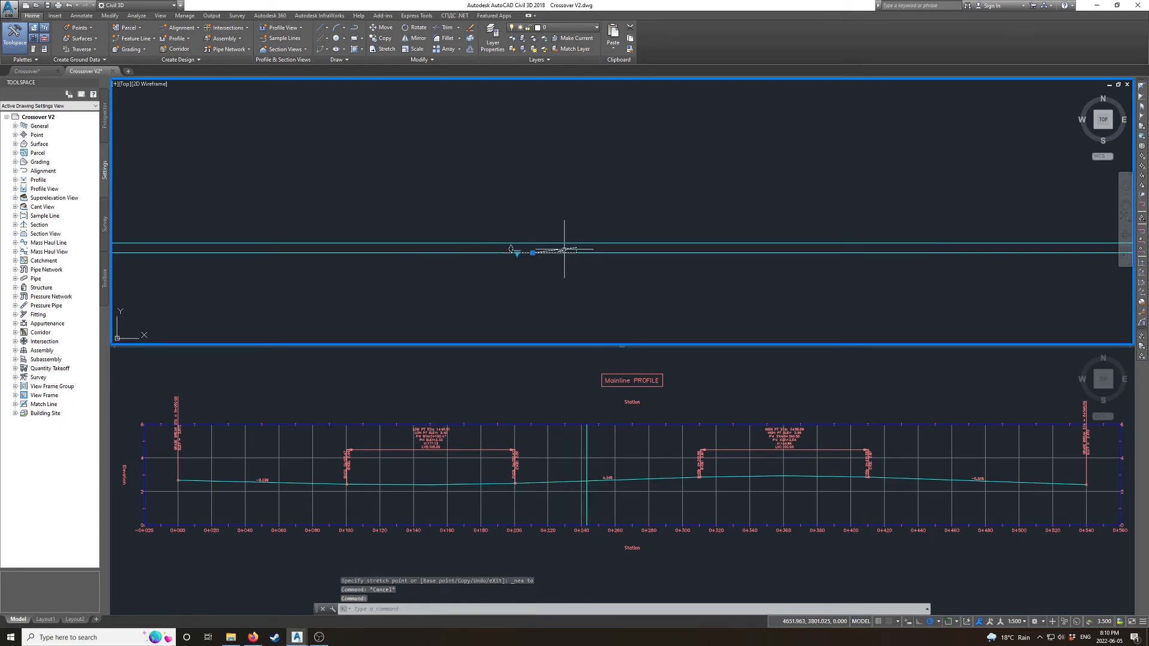
- Copy the turnout from its intersection point to a nearest point on the upper track alignment, farther along the track
scroll(564, 248, "up", 4)
type("co")
key("Return")
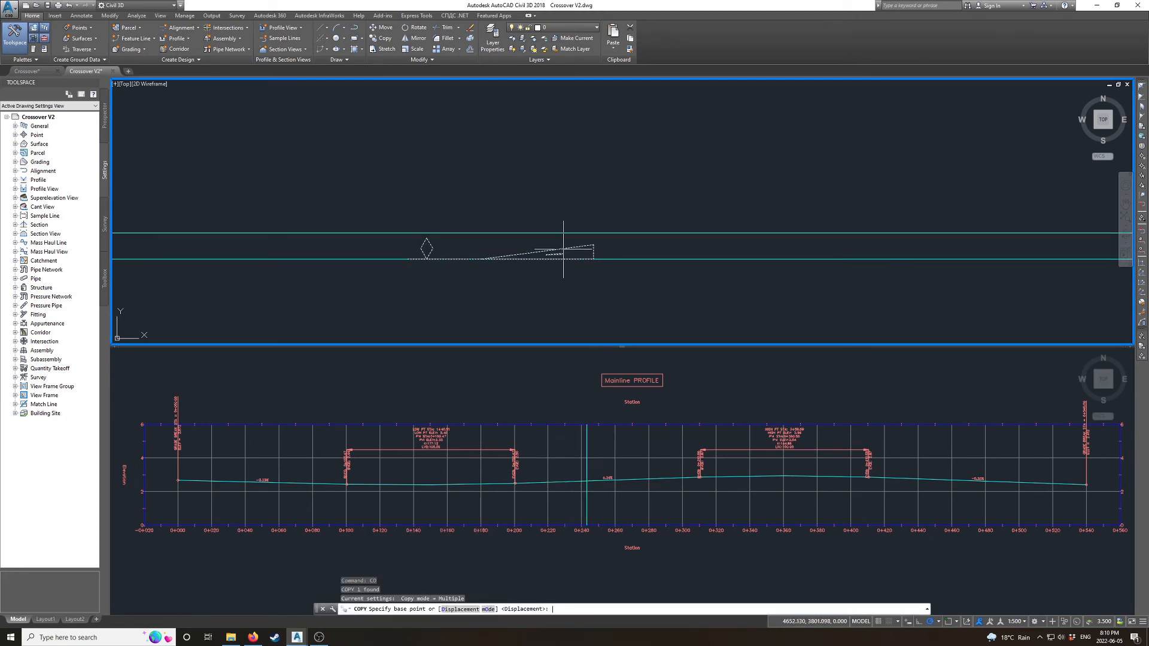
right_click(482, 257, "shift")
key("e")
left_click(483, 259)
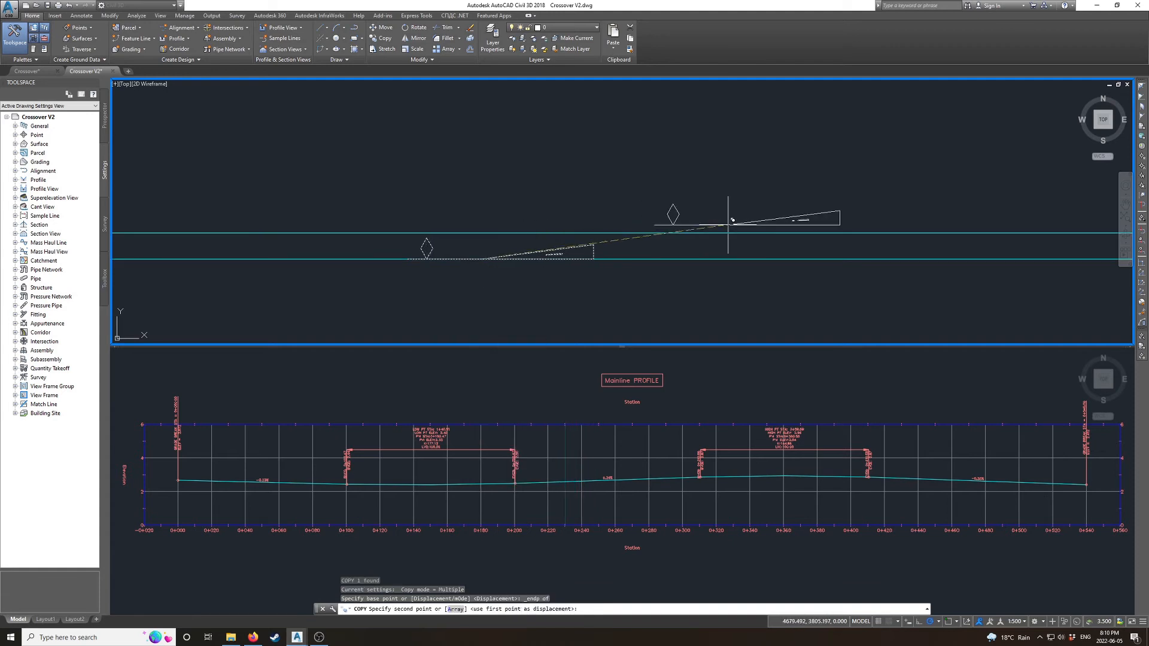
right_click(764, 232, "shift")
key("r")
left_click(764, 231)
key("Escape")
- Draw a line along the lower turnout's diverging leg, from its intersection point to the leg's far endpoint
type("l")
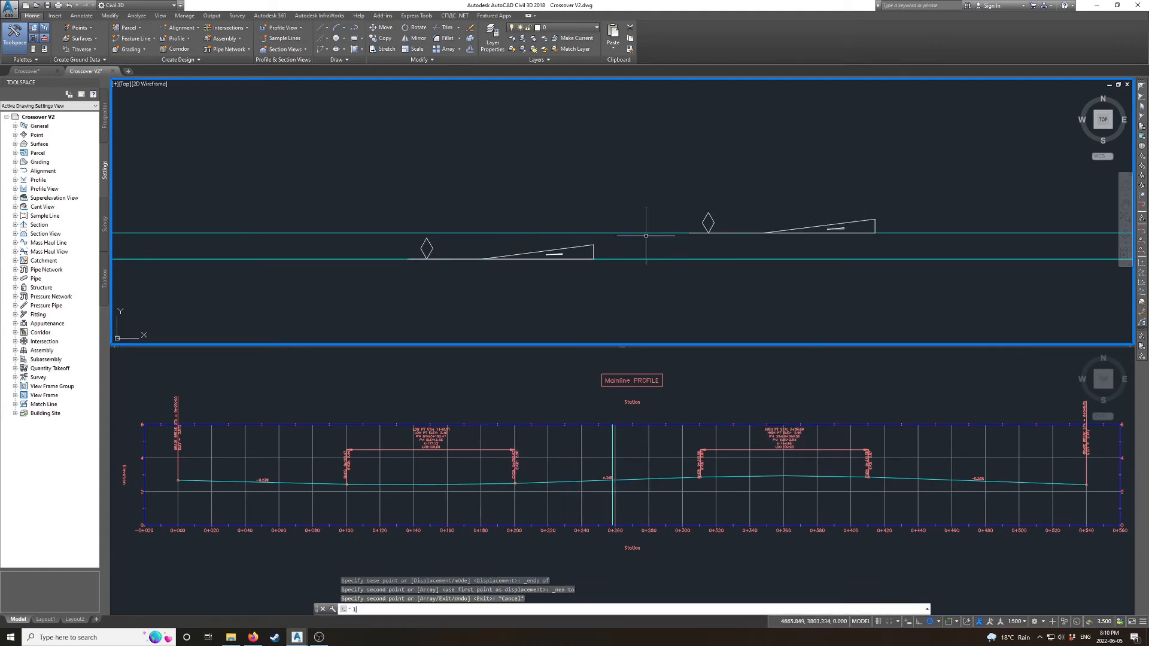
key("Return")
right_click(485, 260, "shift")
left_click(486, 257)
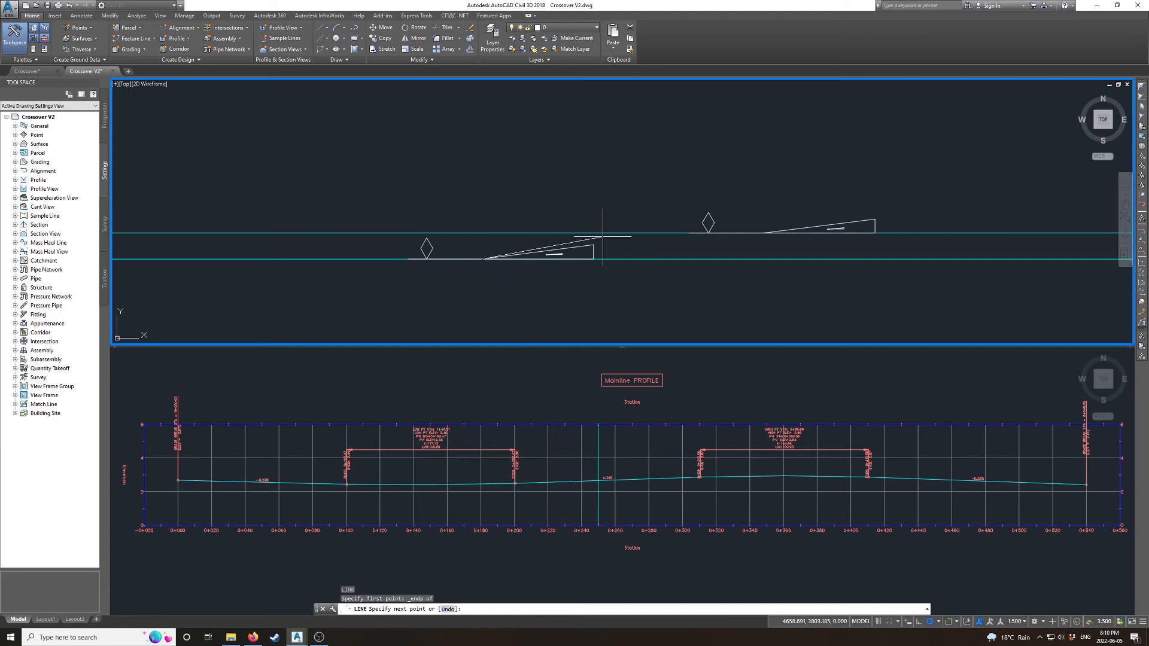
key("shift+e")
left_click(598, 243)
key("Escape")
- Lengthen the diverging line from its far end so it extends past the upper track alignment
left_click(591, 246)
mouse_move(593, 244)
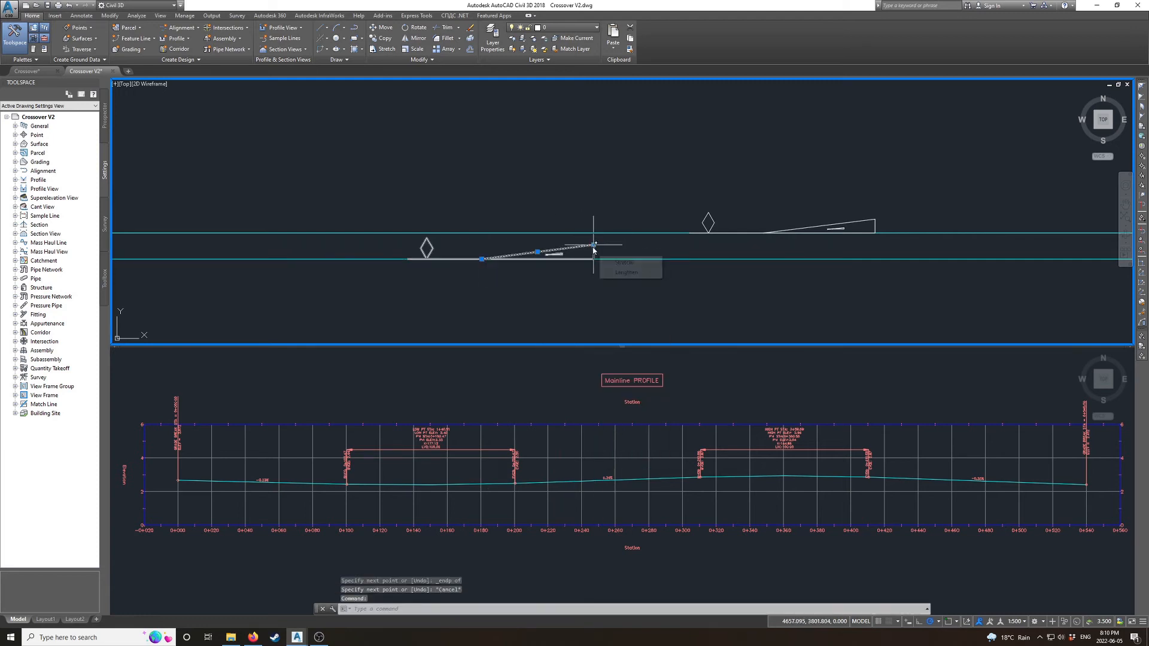
left_click(626, 272)
left_click(802, 219)
key("Escape")
- Move the copied turnout's intersection point to the crossing of the diverging line and the upper track alignment
left_click(820, 229)
left_click(799, 220)
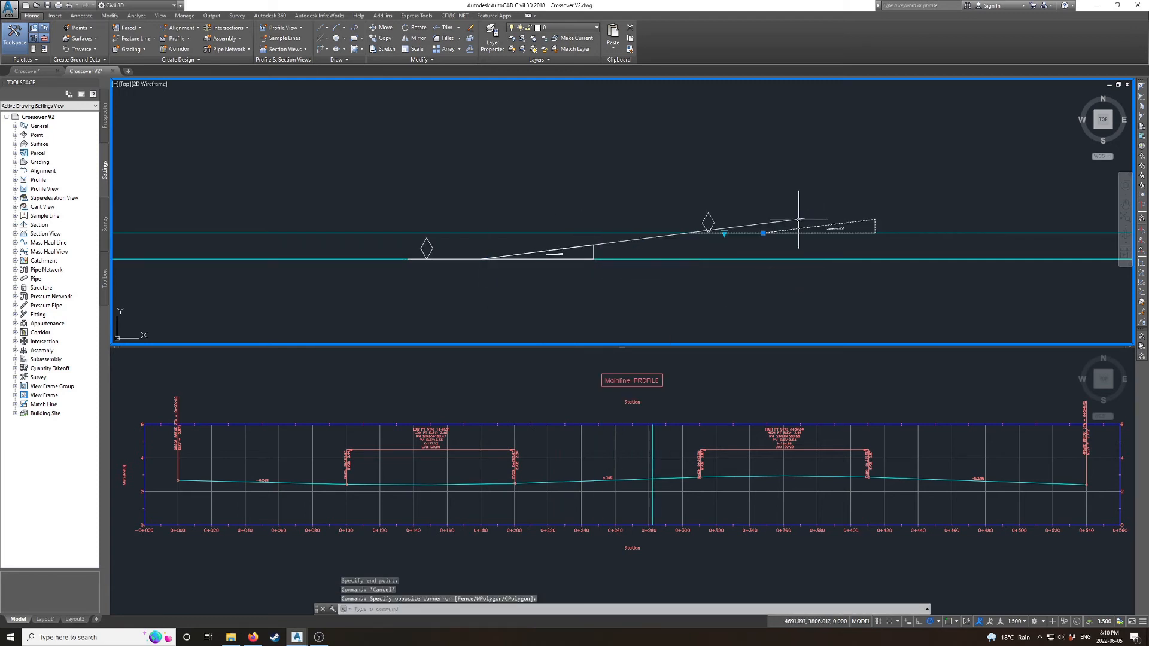
left_click(763, 233)
scroll(688, 243, "up", 5)
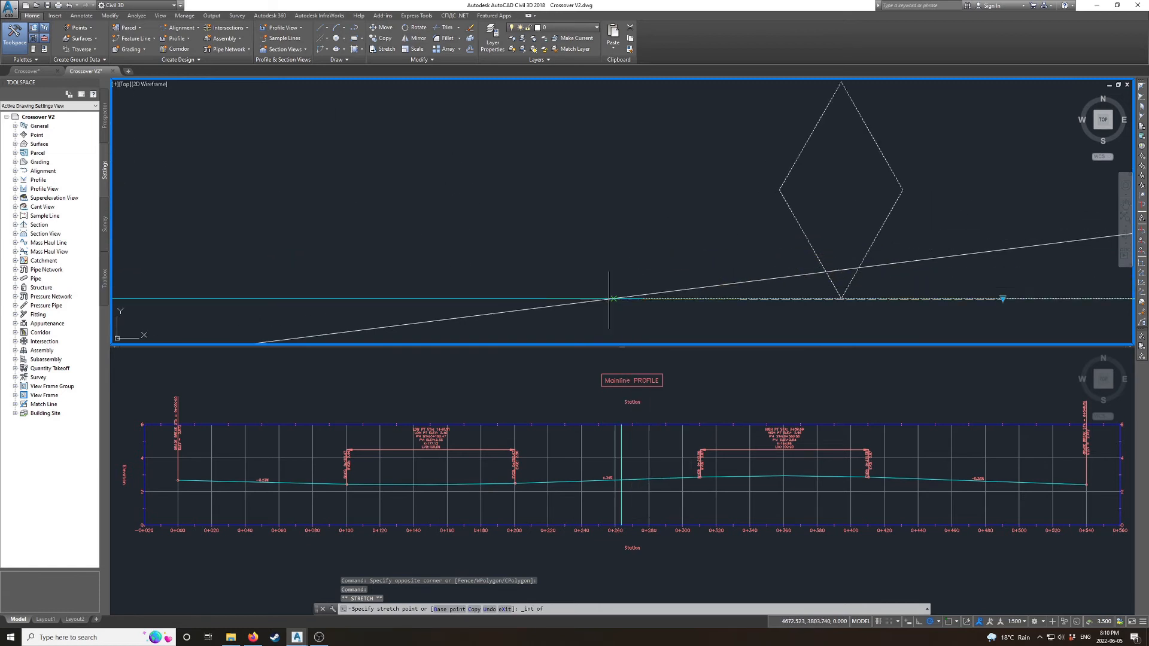
left_click(608, 299)
scroll(610, 282, "down", 5)
- Rotate the upper turnout about its intersection point along its track so its diverging leg faces back toward the lower turnout
type("ro")
key("Return")
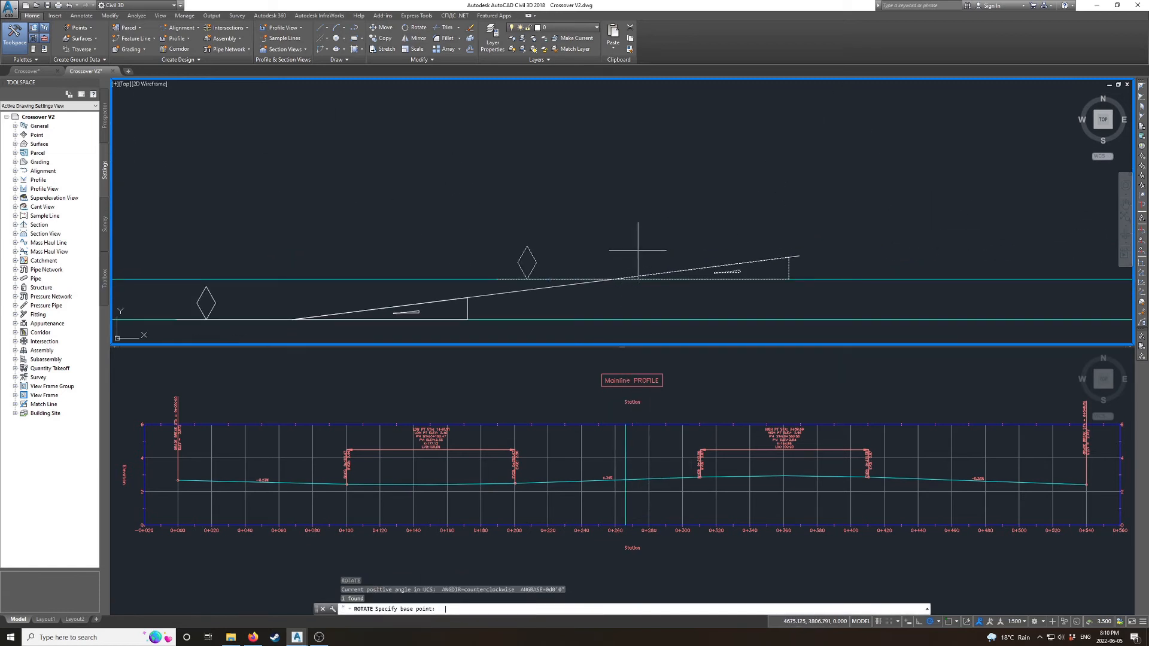
right_click(615, 303, "shift")
key("e")
left_click(614, 279)
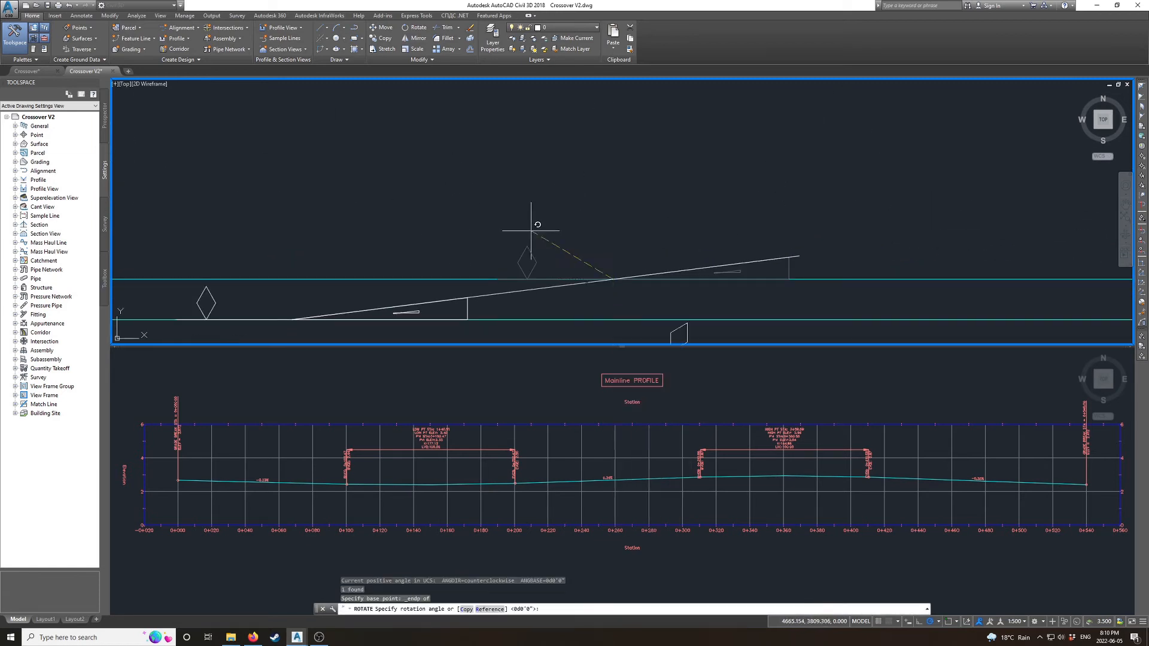
right_click(456, 263, "shift")
key("n")
left_click(456, 264)
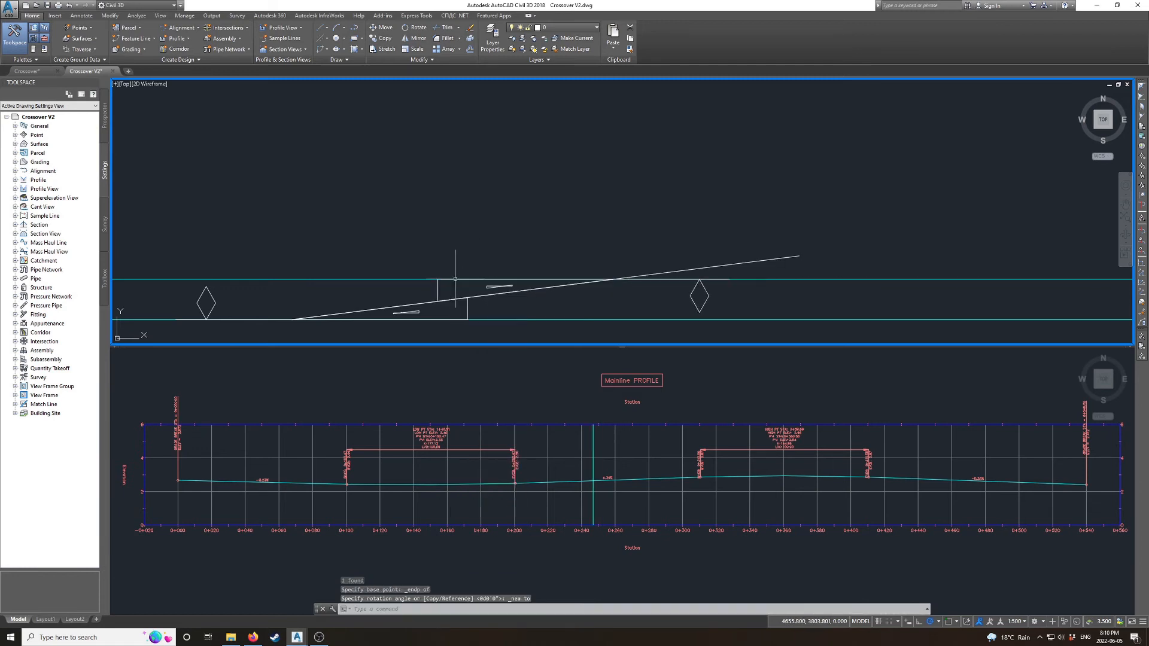
scroll(455, 255, "down", 3)
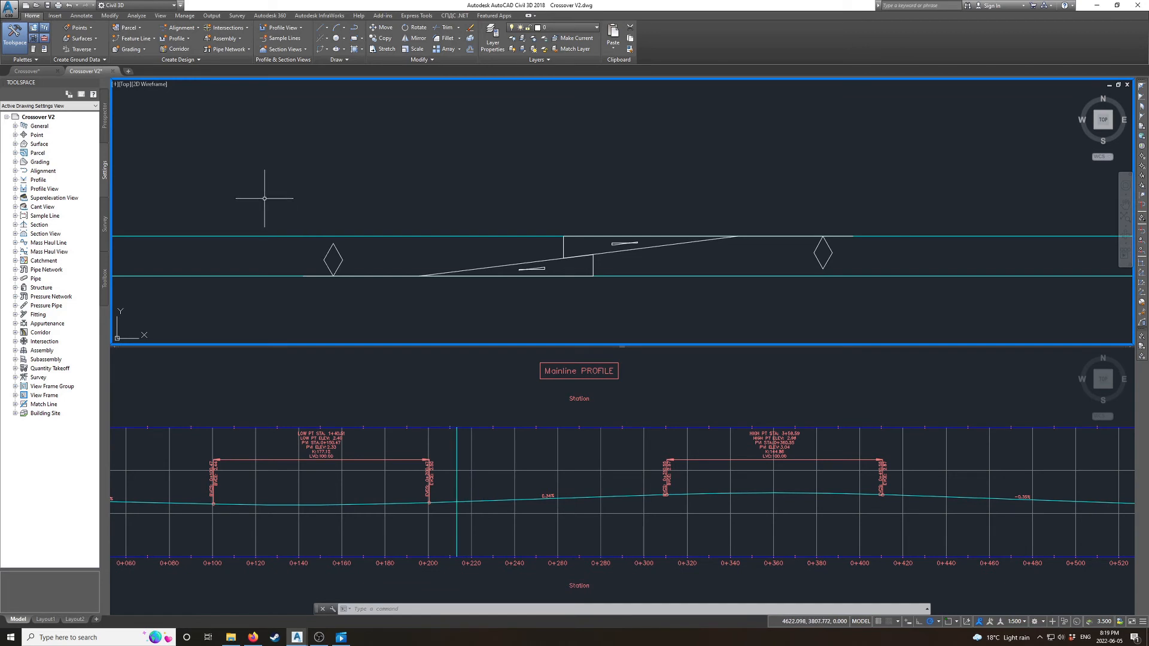
- Superimpose the Mainline profile onto the Siding profile view, leaving the start and end station limits unselected
left_click(493, 492)
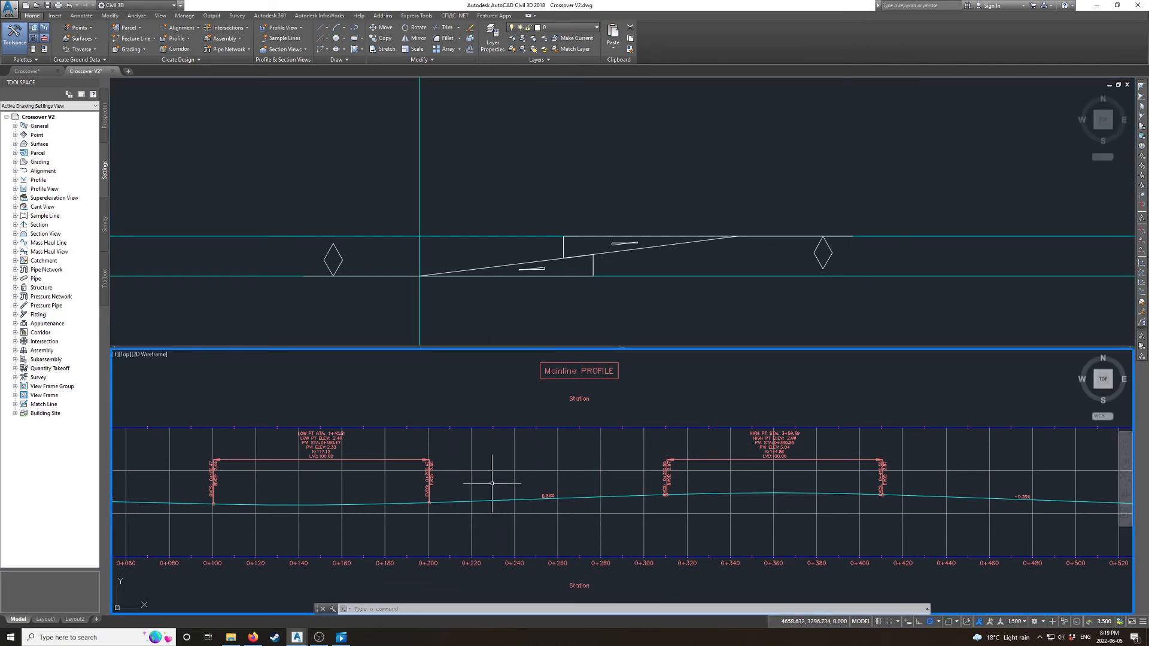
left_click(529, 303)
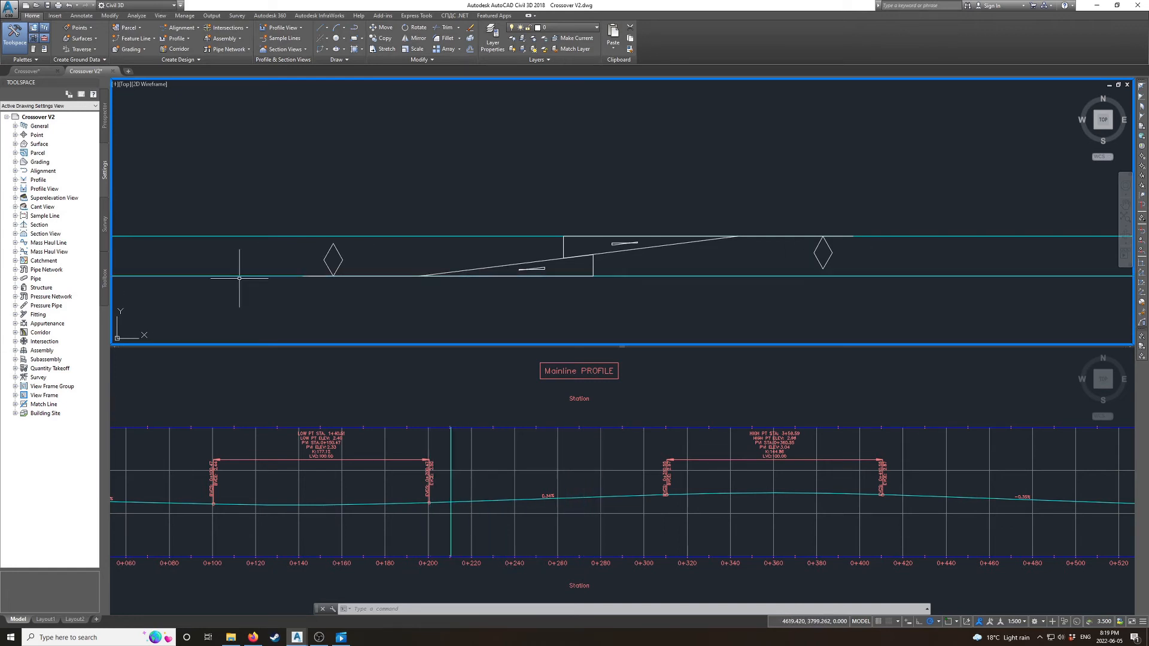
left_click(486, 479)
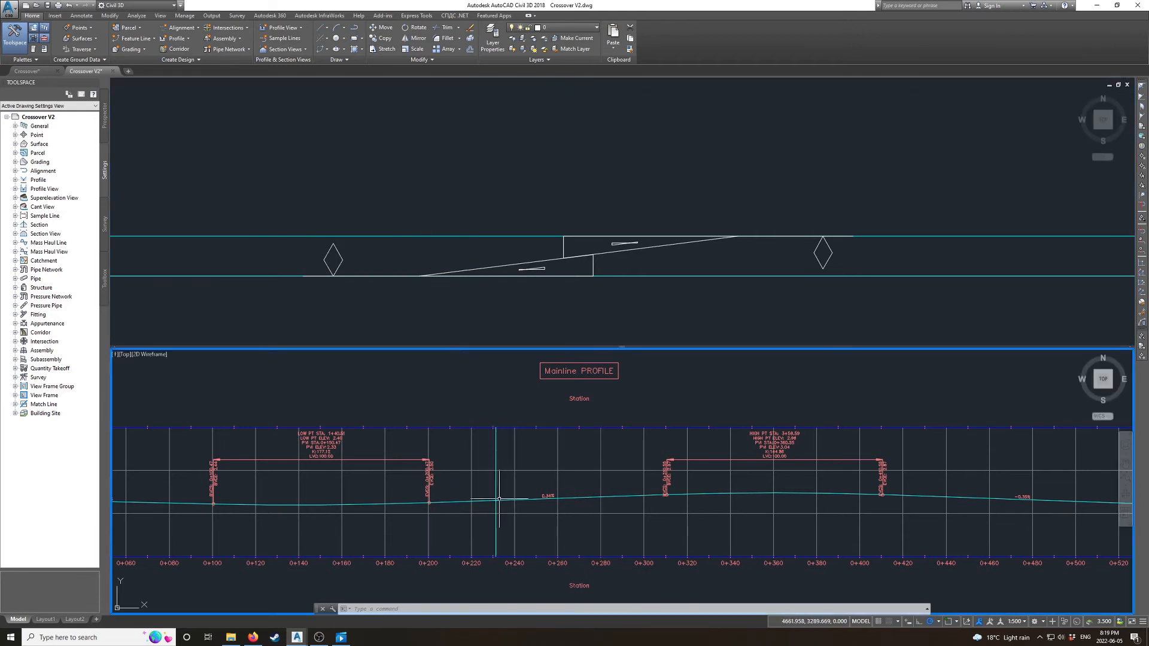
scroll(488, 491, "down", 4)
middle_click_drag(486, 539, 474, 386)
left_click(471, 488)
left_click(359, 50)
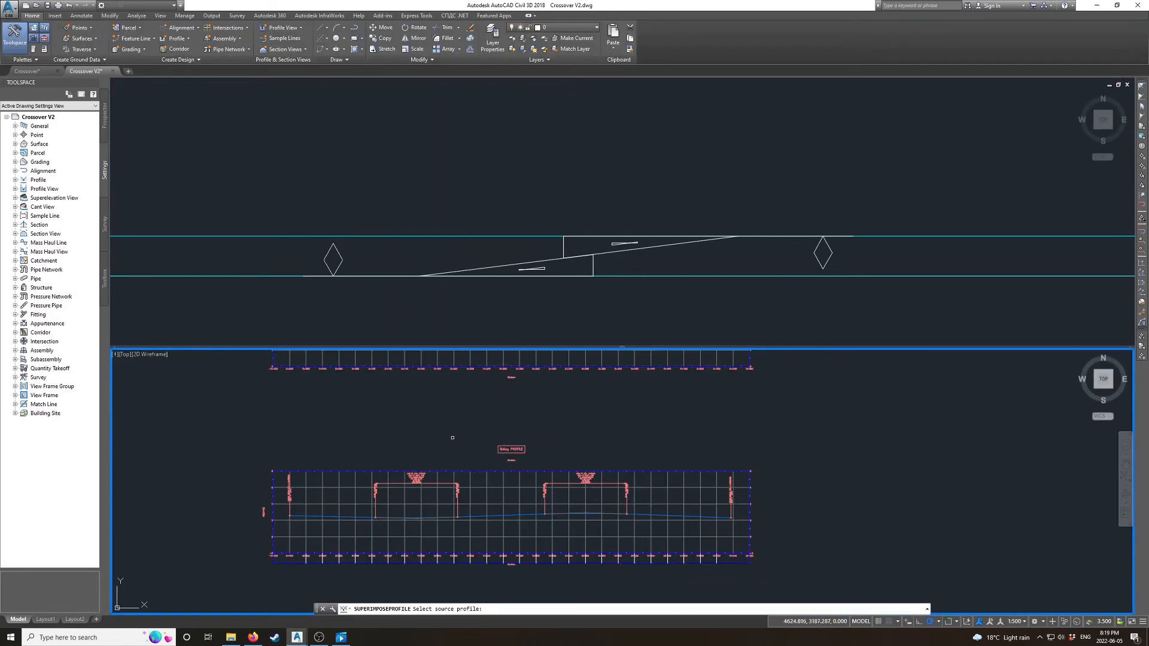
scroll(446, 431, "down", 2)
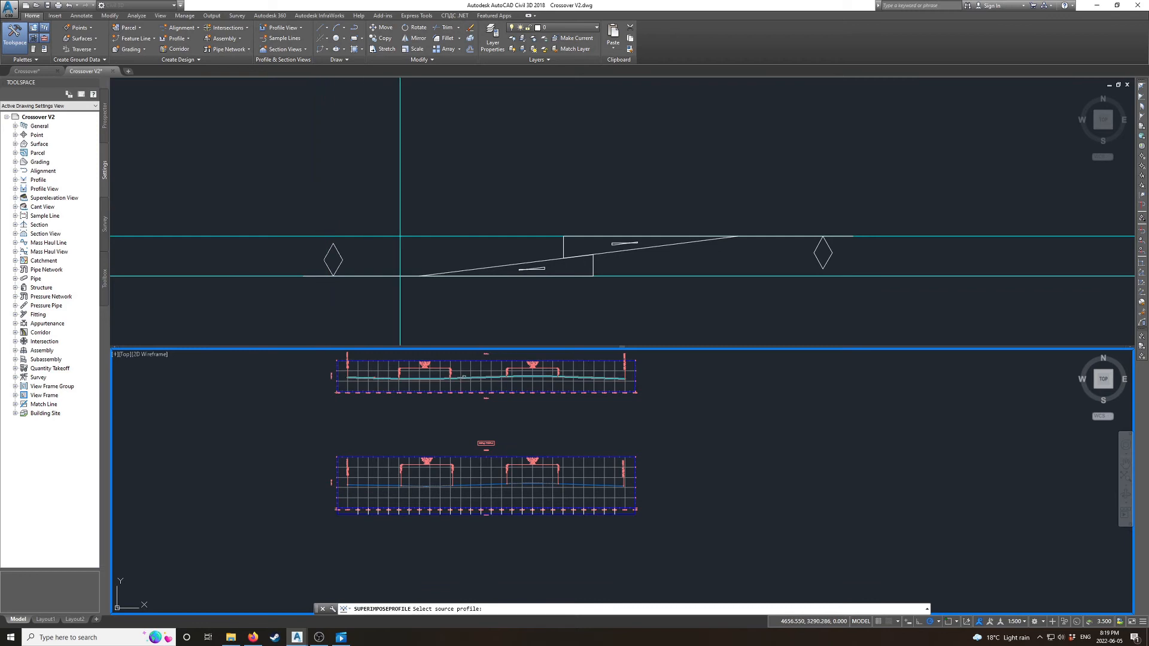
left_click(459, 377)
scroll(467, 454, "up", 2)
left_click(466, 477)
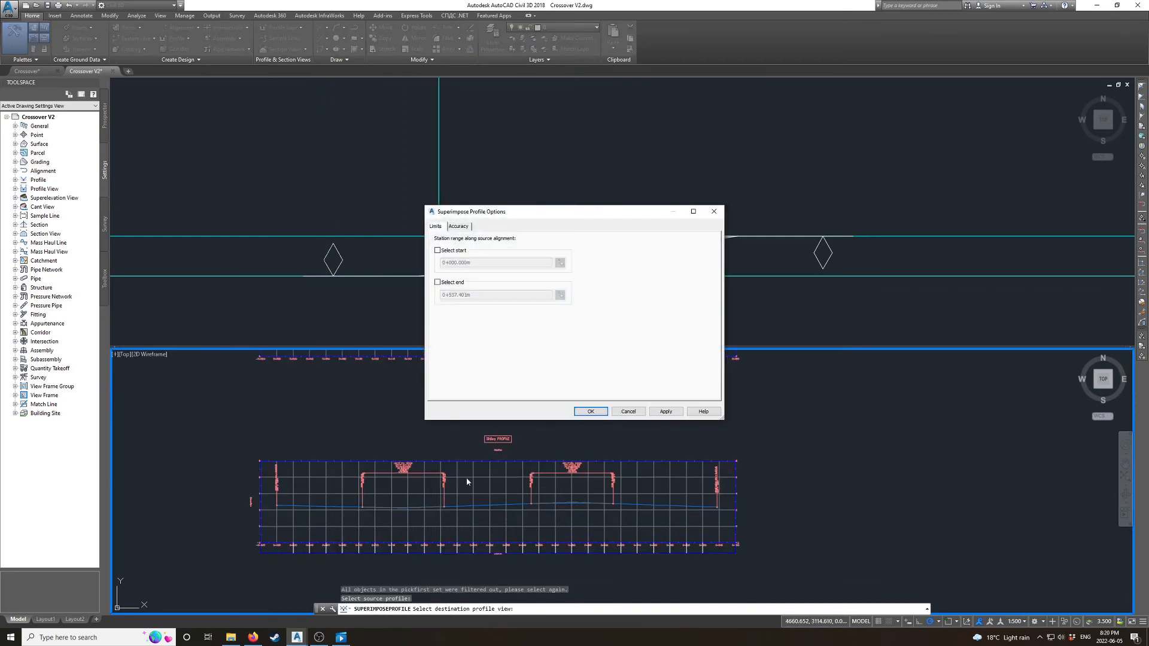
left_click(585, 412)
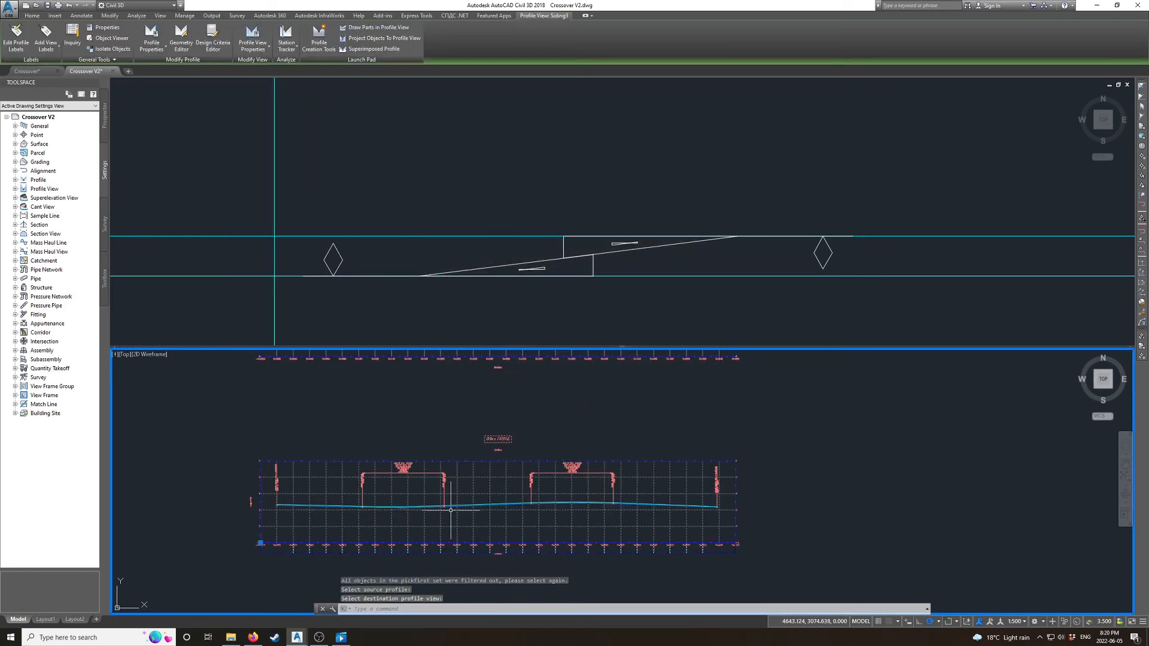
- Examine the superimposed Mainline profile against the Siding profile around the vertical curves and the tangent between them
scroll(432, 511, "up", 3)
scroll(242, 497, "up", 4)
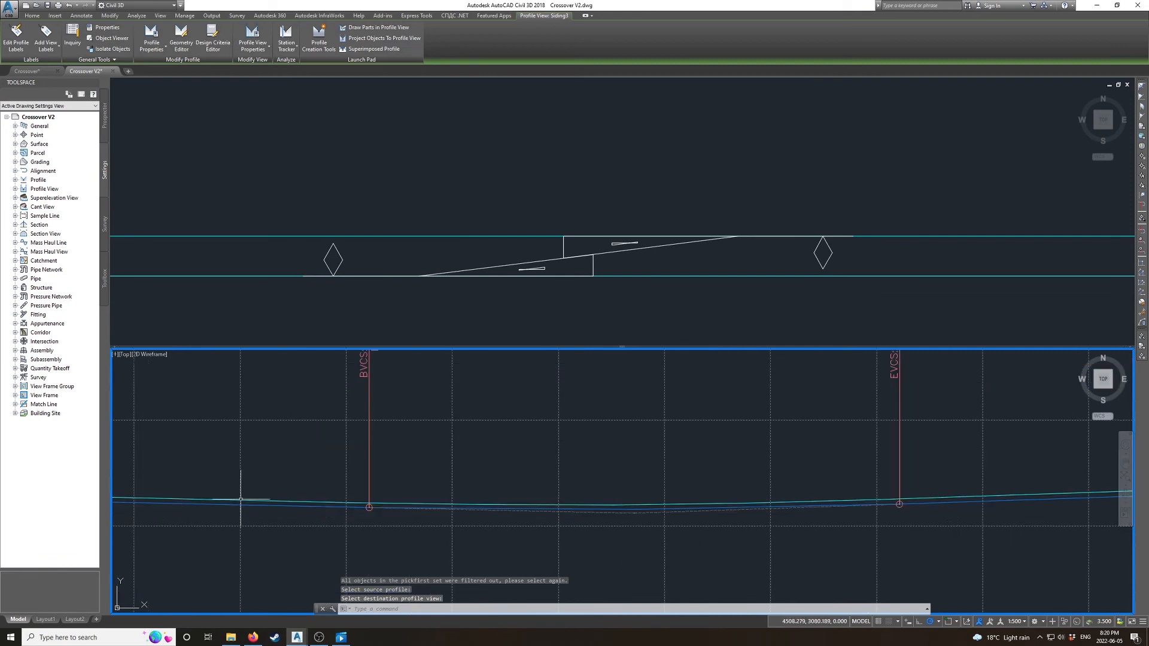
scroll(333, 504, "down", 4)
scroll(610, 493, "up", 2)
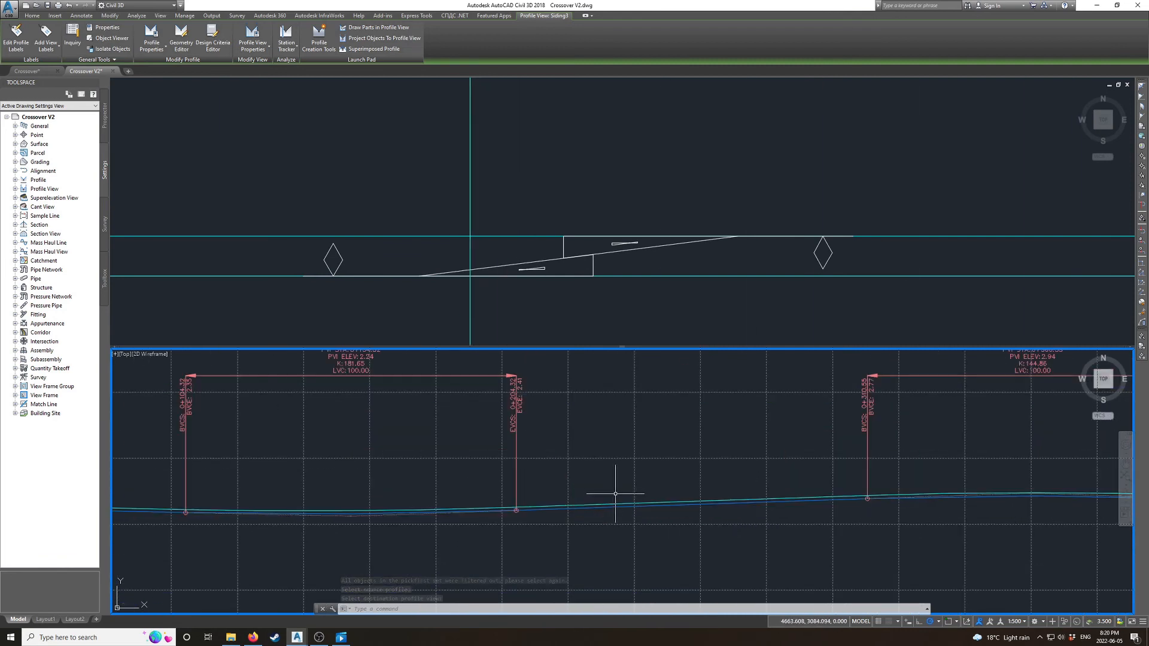
scroll(553, 509, "up", 2)
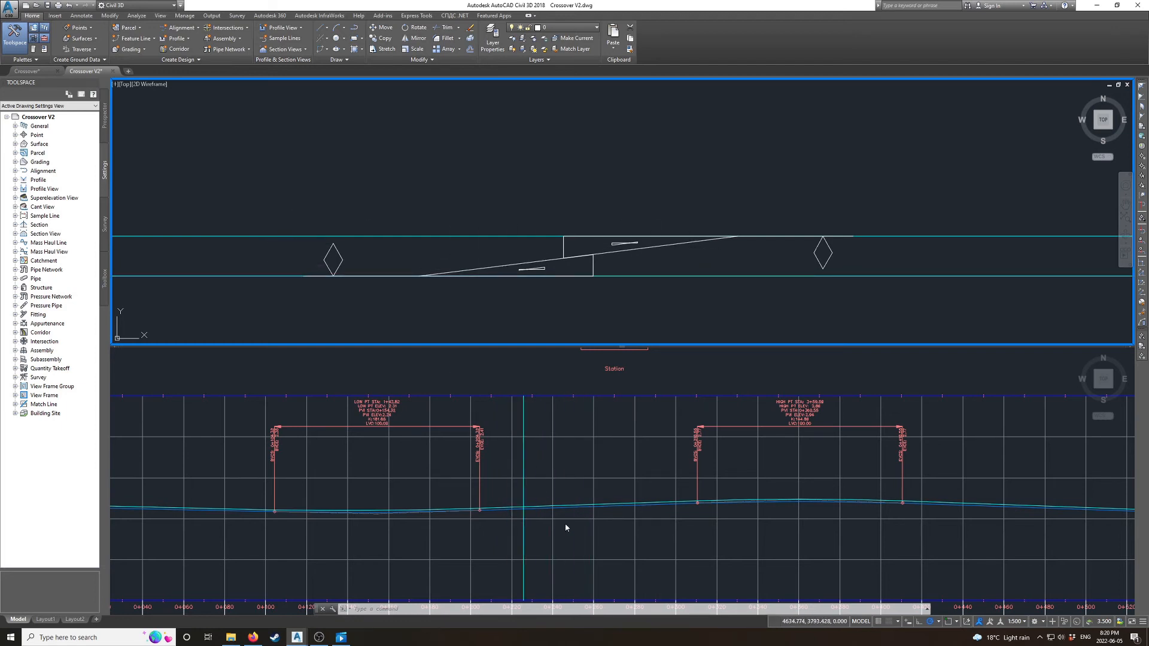
left_click(523, 508)
scroll(527, 512, "up", 2)
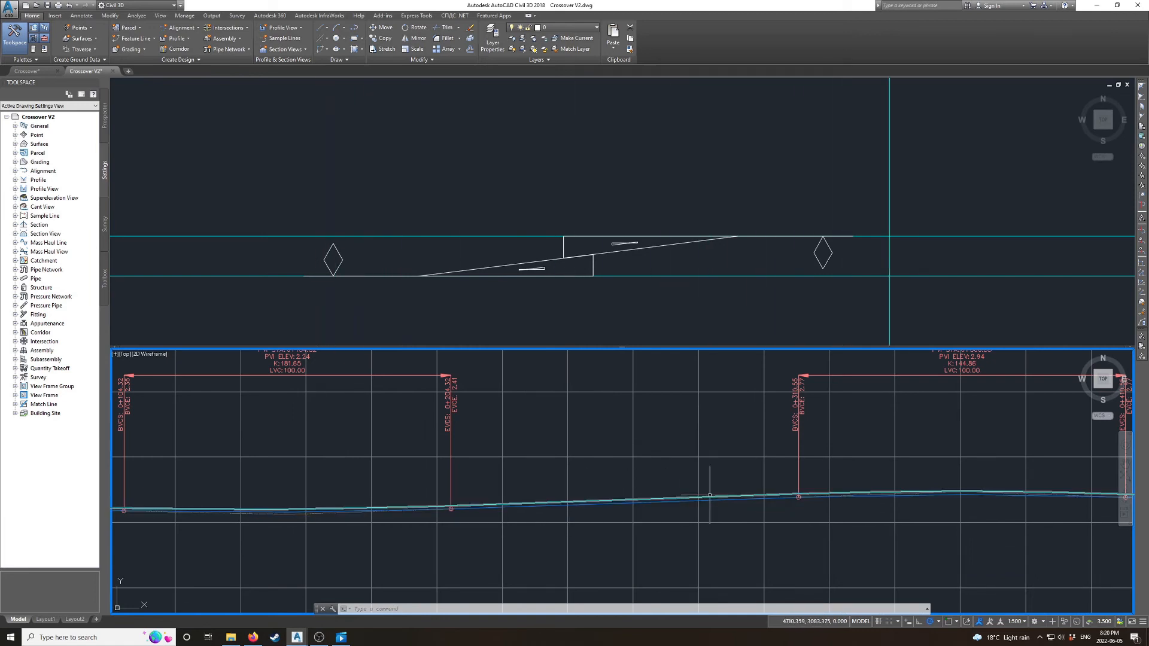
scroll(502, 505, "up", 2)
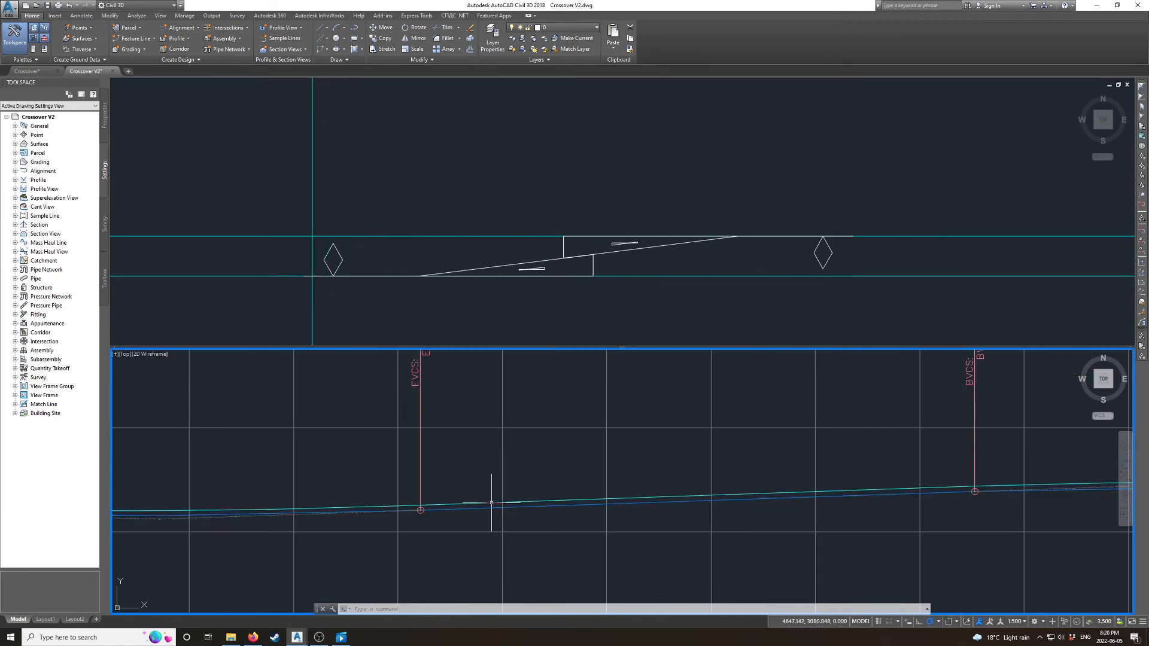
scroll(491, 502, "down", 4)
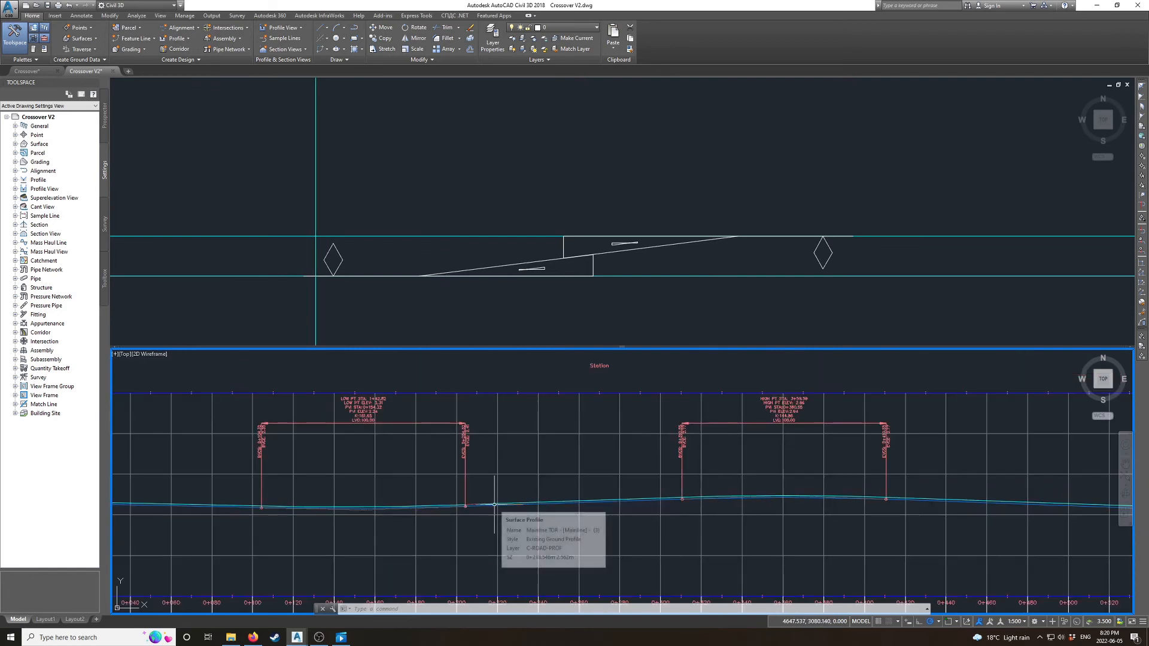
scroll(515, 527, "down", 2)
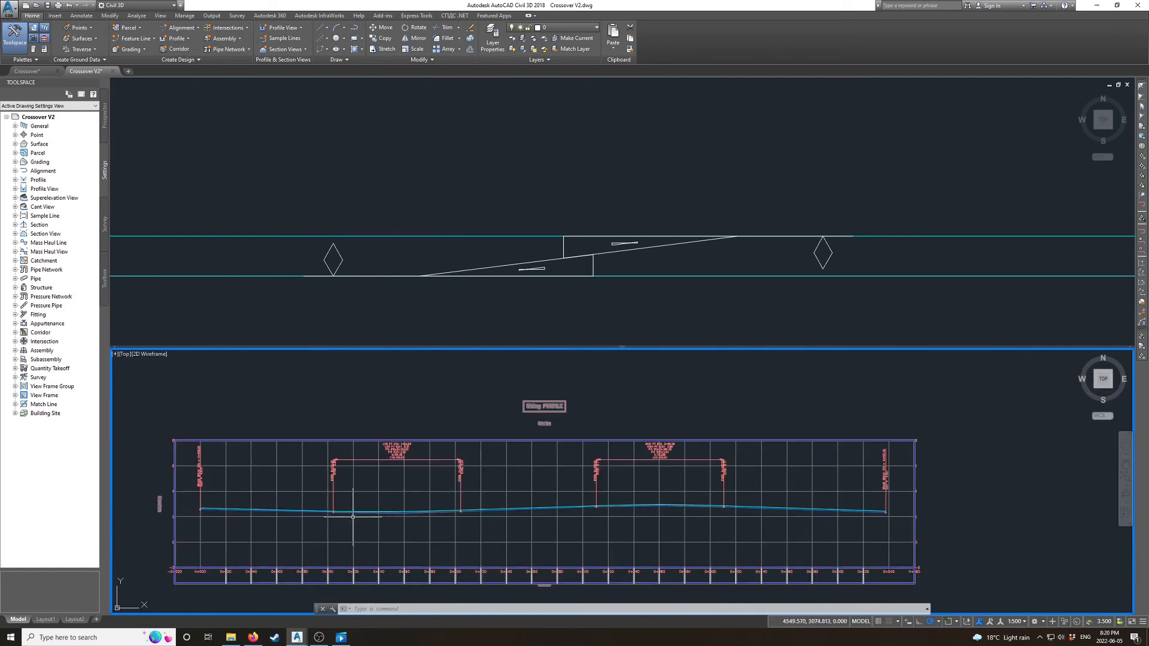
scroll(353, 516, "up", 2)
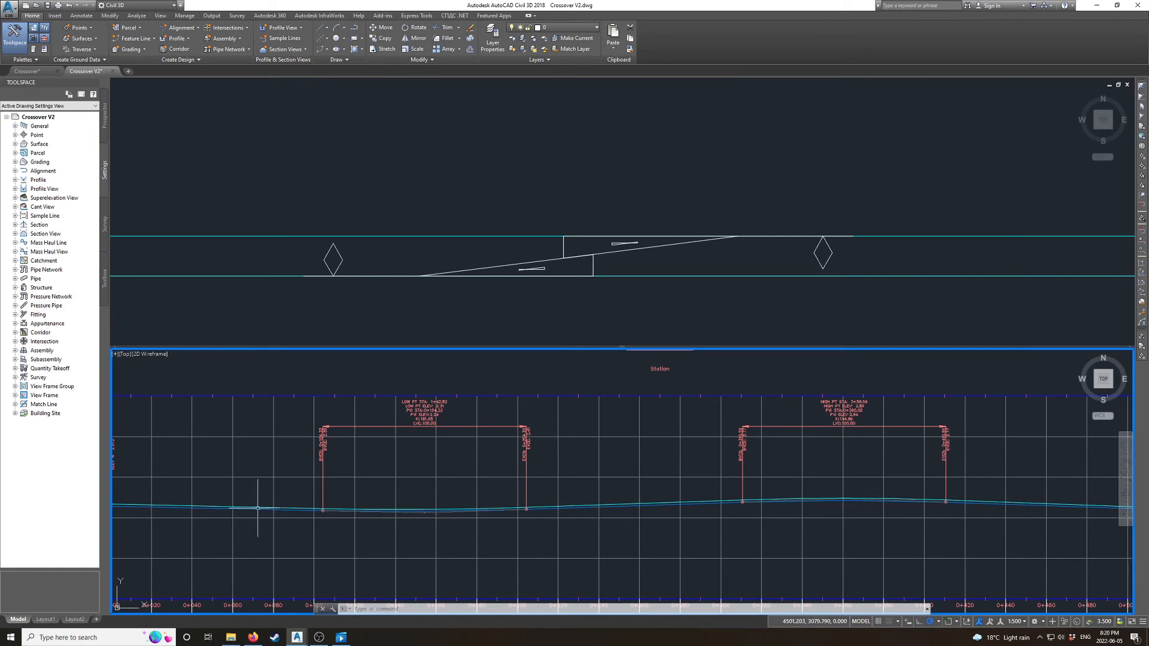
- Draw a line from the Siding profile's first BVCS point back along its incoming tangent, using the Nearest snap
type("l")
key("Return")
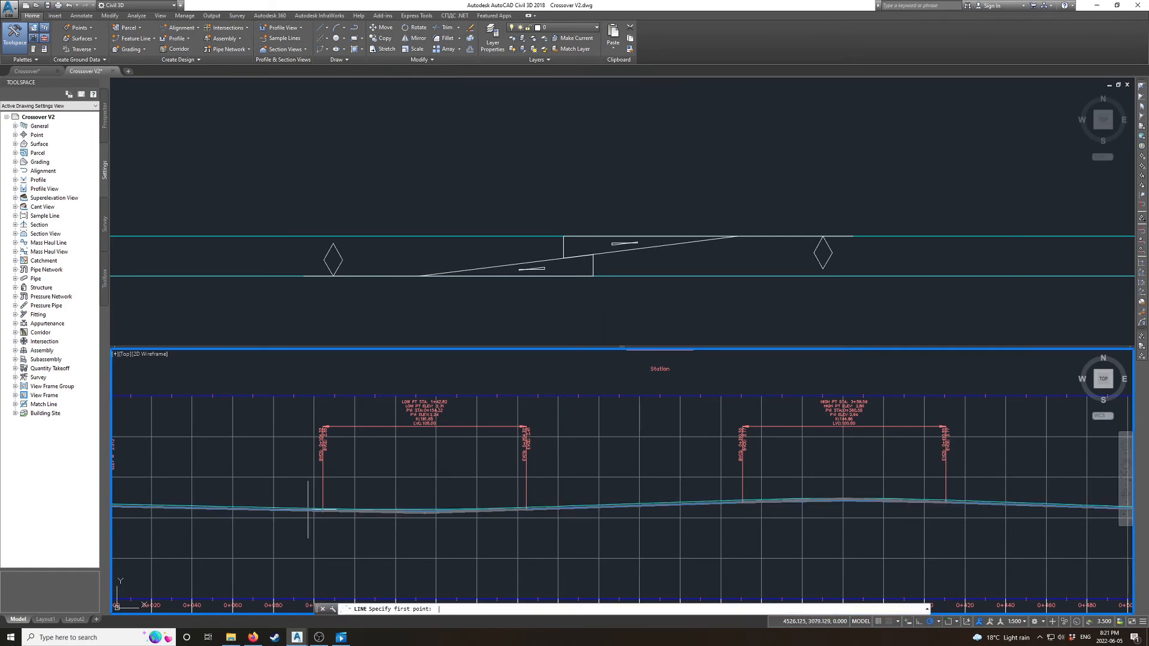
scroll(308, 509, "up", 4)
right_click(346, 512, "shift")
key("e")
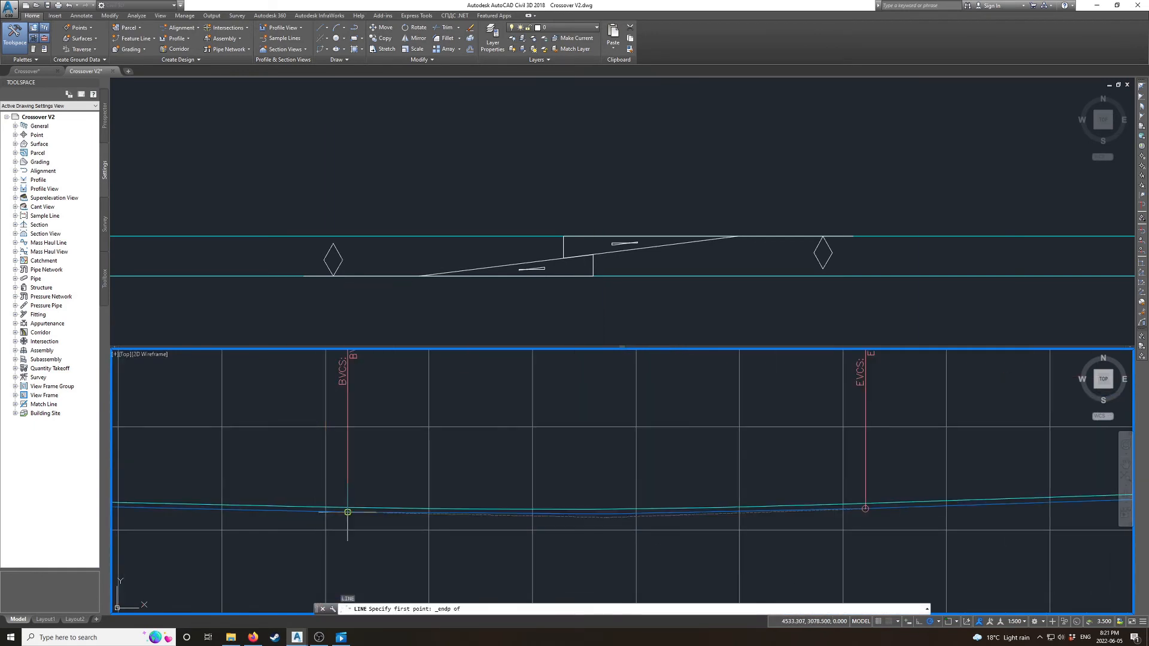
left_click(347, 511)
right_click(183, 508, "shift")
key("r")
left_click(183, 508)
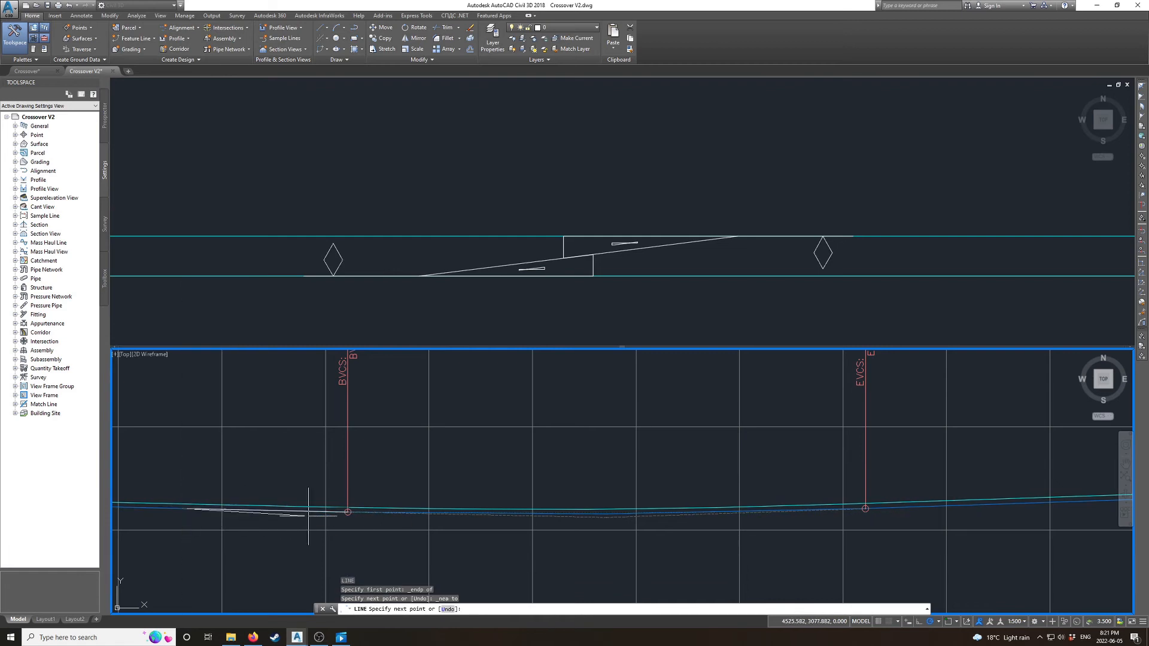
key("Escape")
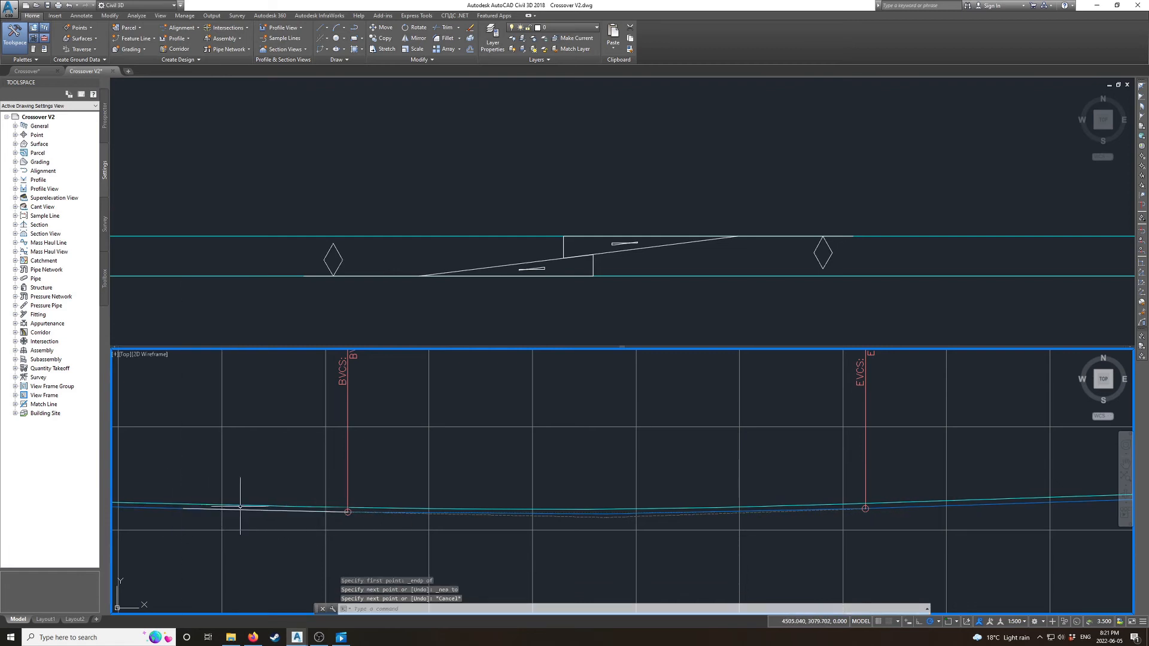
- Lengthen the incoming tangent line forward past the first BVCS point so it extends beneath the first vertical curve
left_click(312, 511)
mouse_move(347, 512)
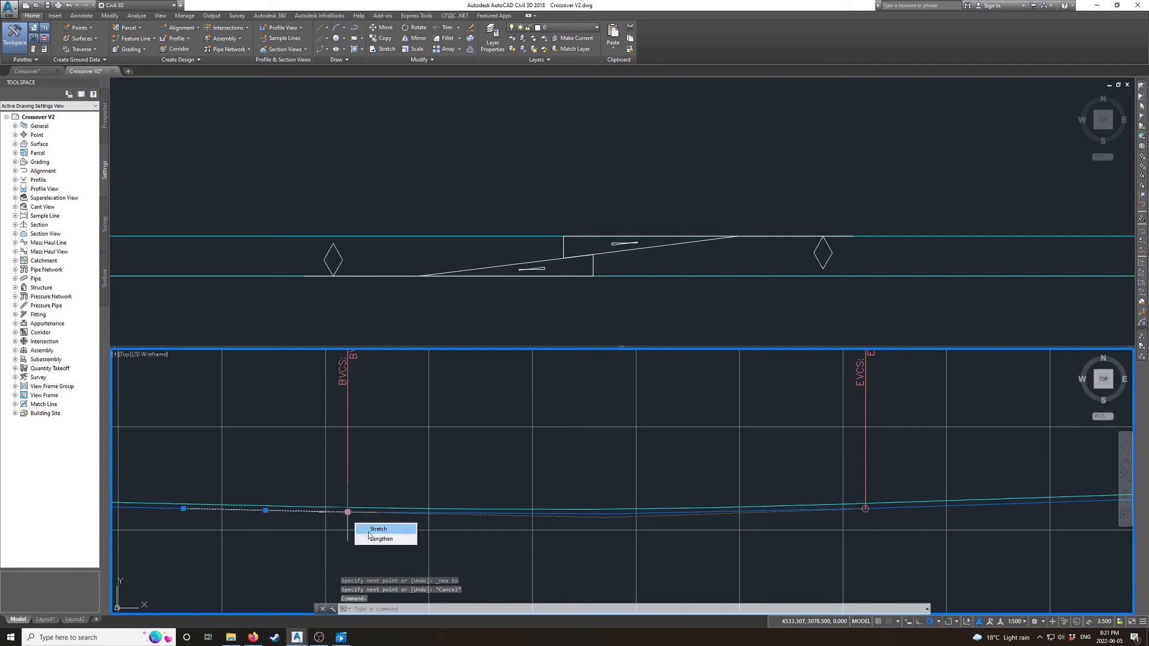
left_click(378, 538)
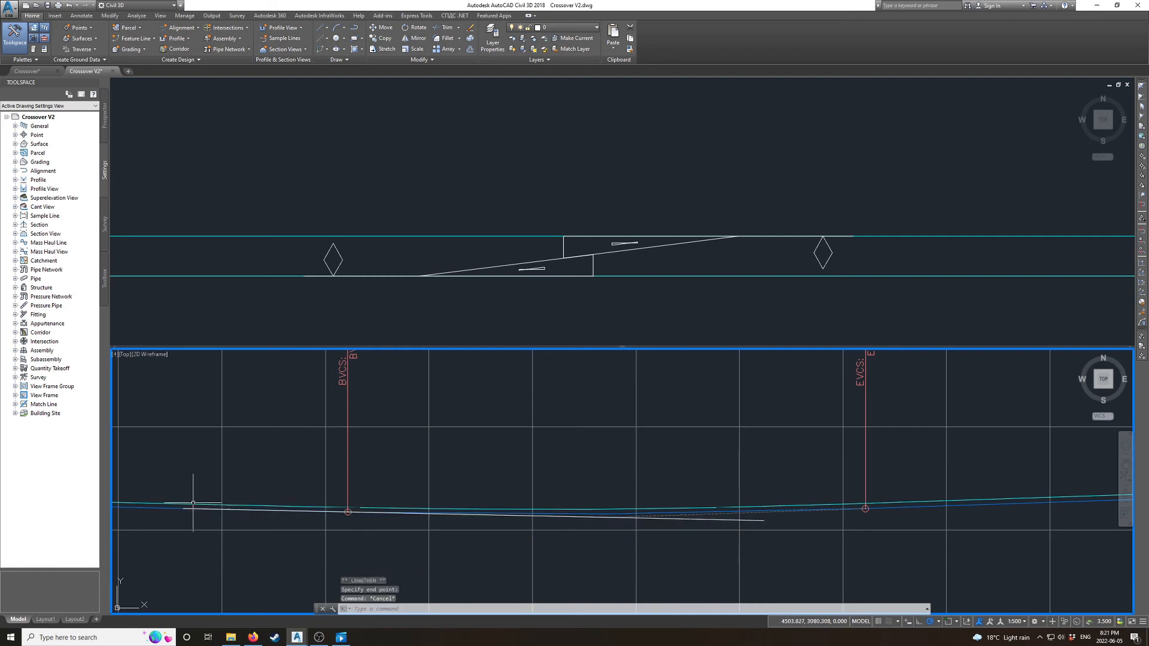
key("Escape")
scroll(353, 508, "down", 4)
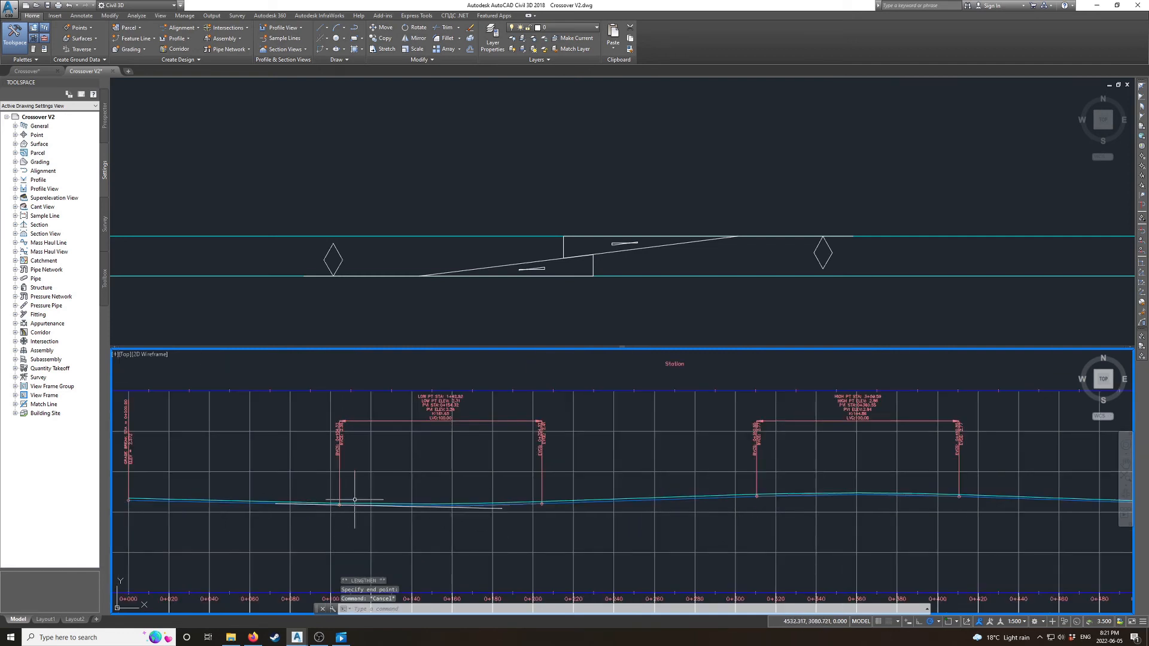
- Draw a line along the Mainline profile's tangent between the two vertical curves, snapping to the tangent's endpoints
scroll(595, 500, "up", 2)
type("l")
key("Return")
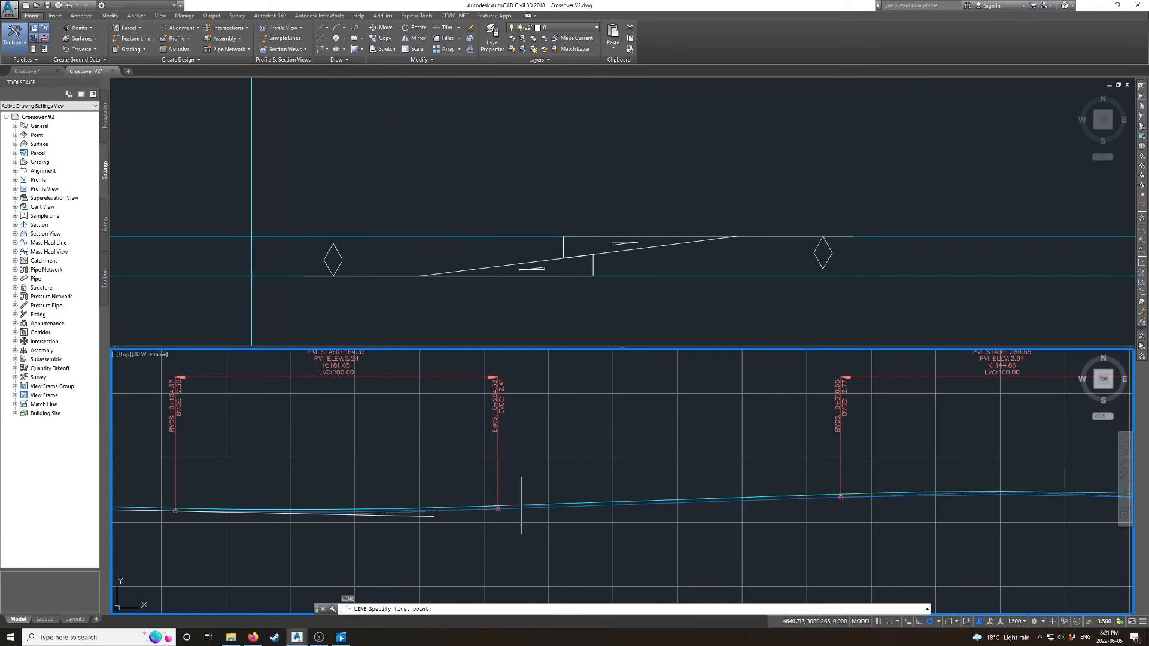
scroll(520, 506, "up", 2)
right_click(501, 506, "shift")
key("e")
left_click(493, 506)
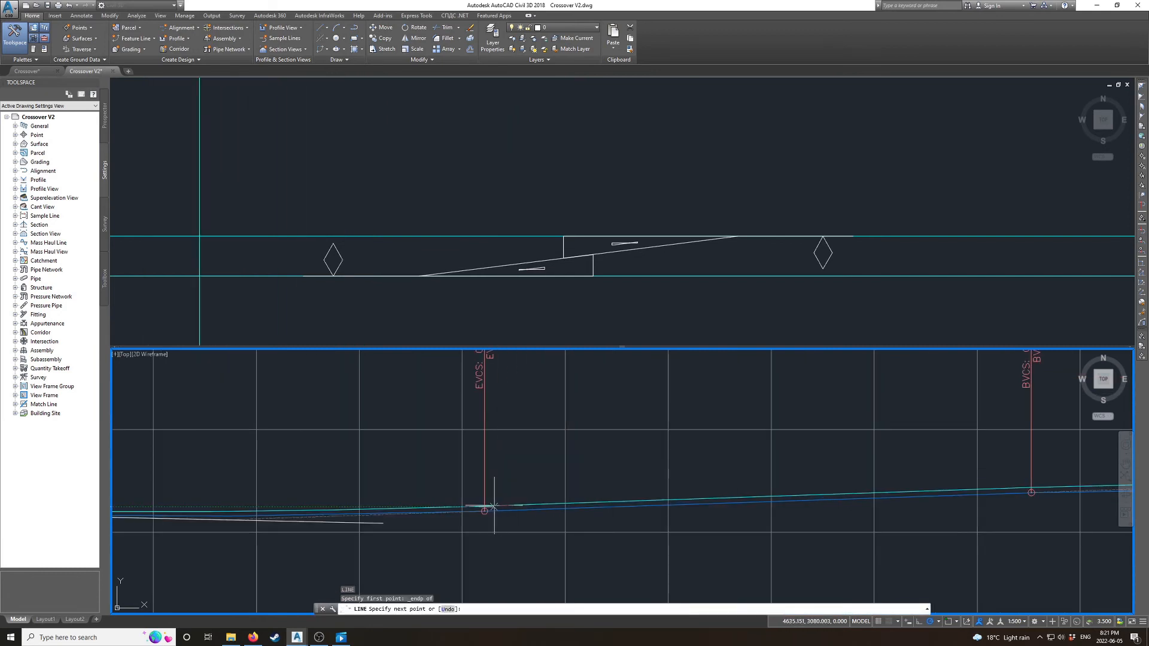
right_click(1029, 492, "shift")
key("e")
left_click(1033, 491)
key("Escape")
- Lengthen the middle Mainline tangent line backward until it crosses the extended incoming tangent line under the first vertical curve
left_click(964, 491)
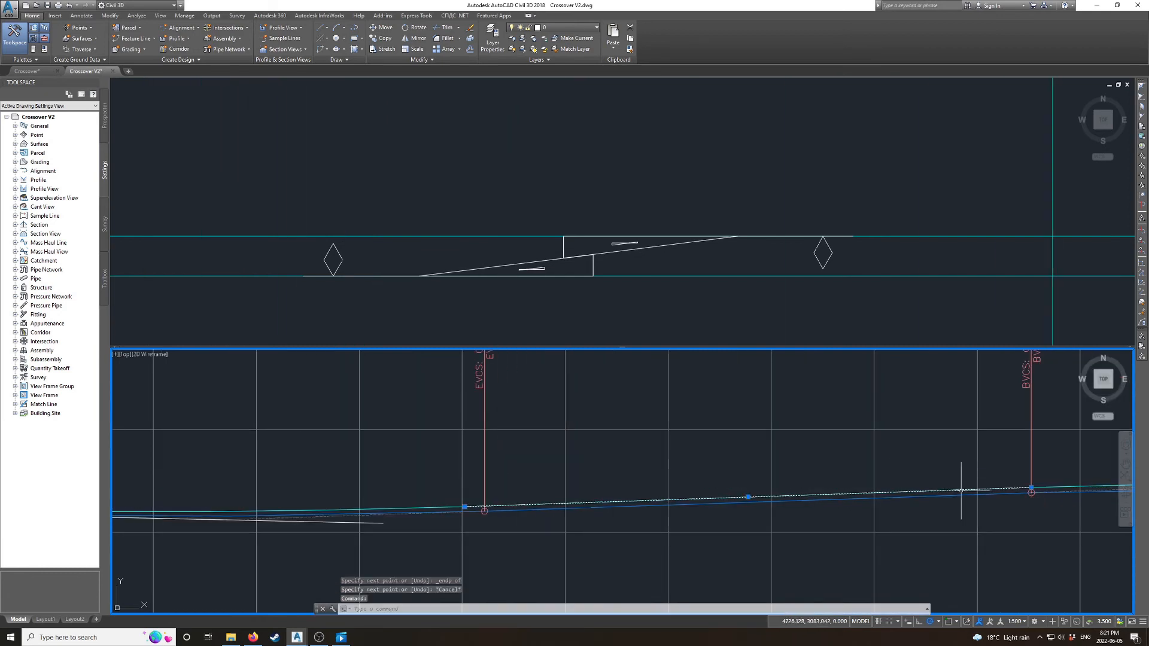
mouse_move(465, 507)
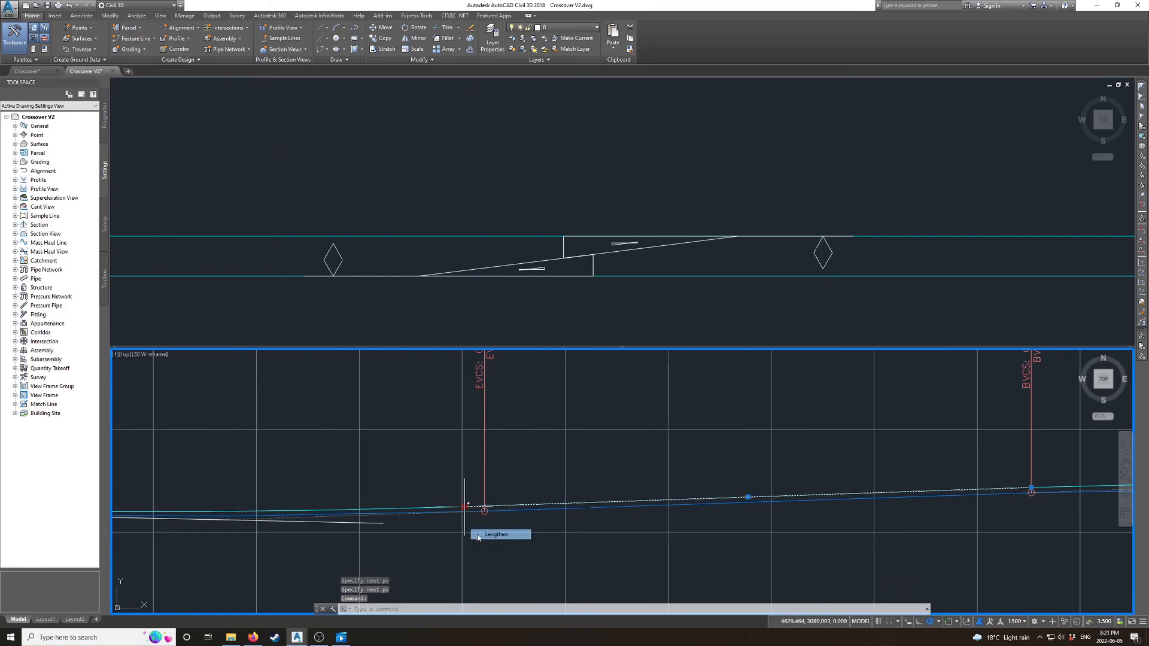
left_click(496, 534)
left_click(117, 581)
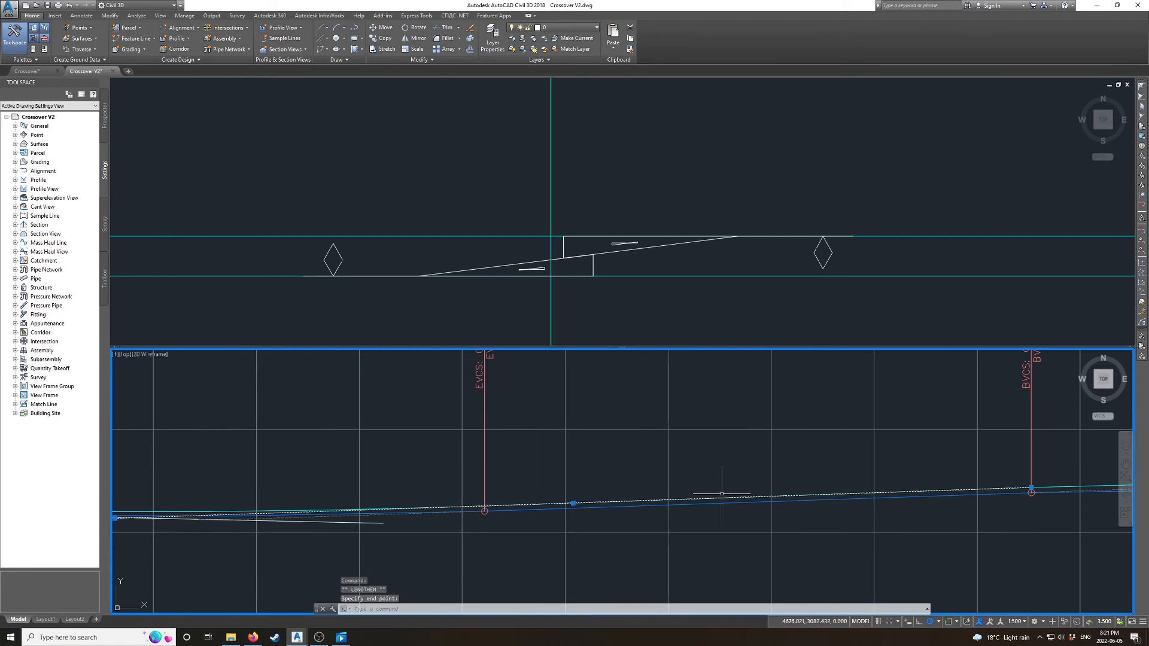
- Lengthen the middle tangent line forward across the second vertical curve, past its EVCS point
scroll(723, 494, "down", 4)
scroll(550, 511, "up", 4)
scroll(805, 478, "up", 4)
scroll(704, 498, "down", 5)
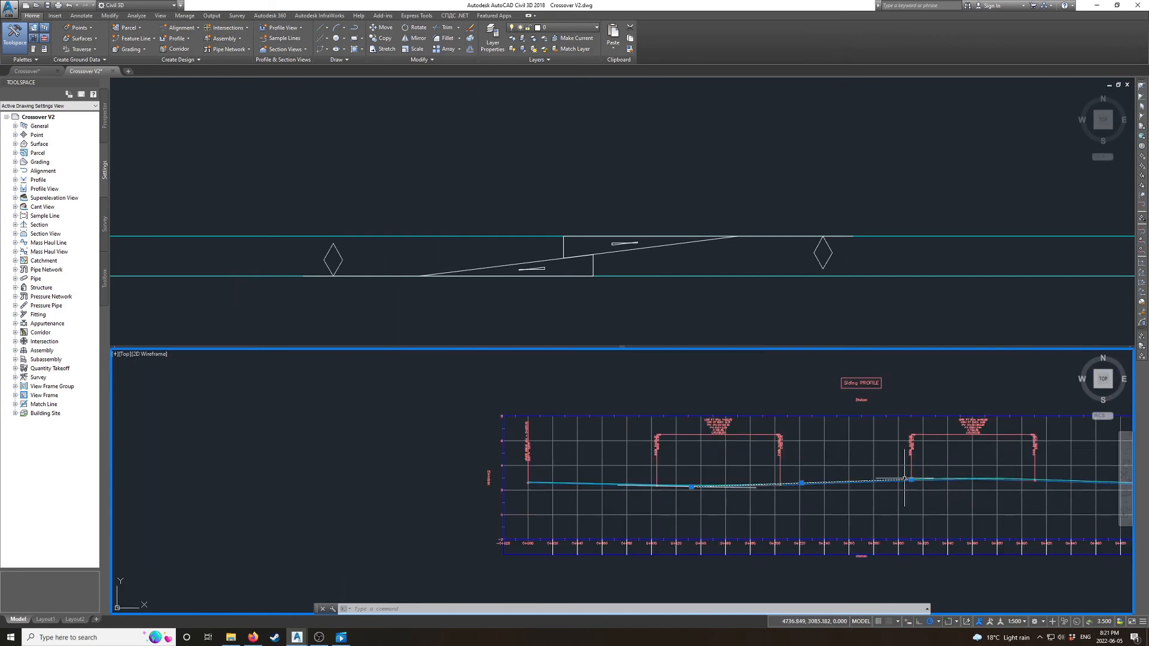
key("Escape")
mouse_move(911, 479)
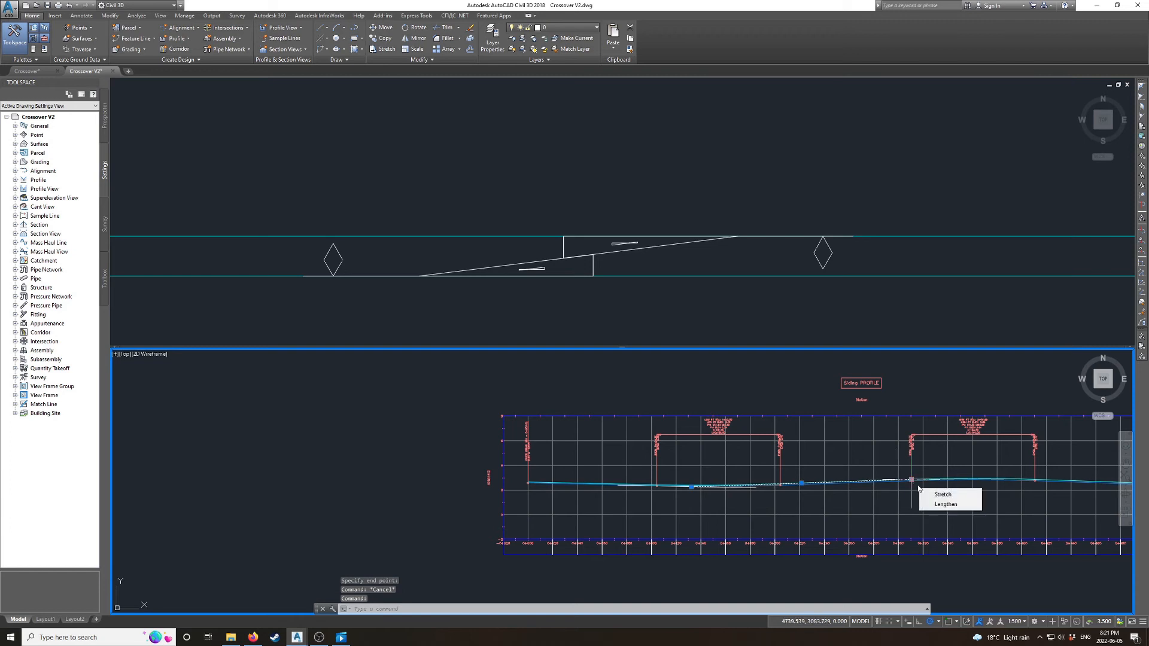
left_click(945, 503)
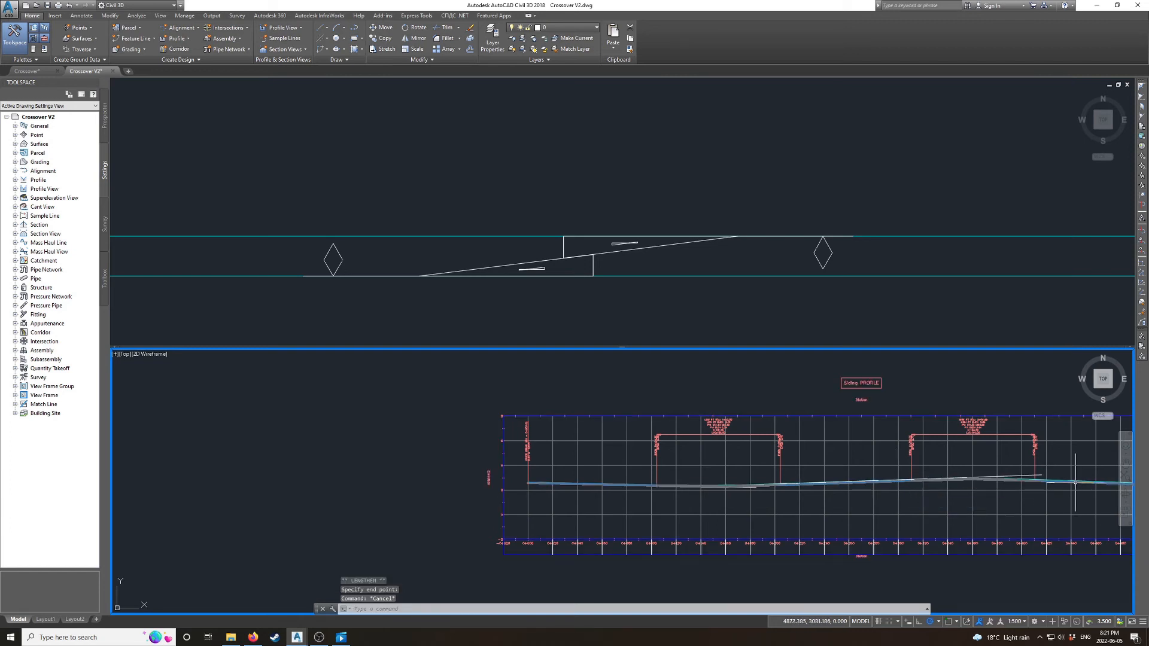
- Draw a line along the Siding profile's outgoing tangent from its end grade break to the second curve's EVCS point
type("p")
key("Return")
left_click_drag(1074, 494, 805, 481)
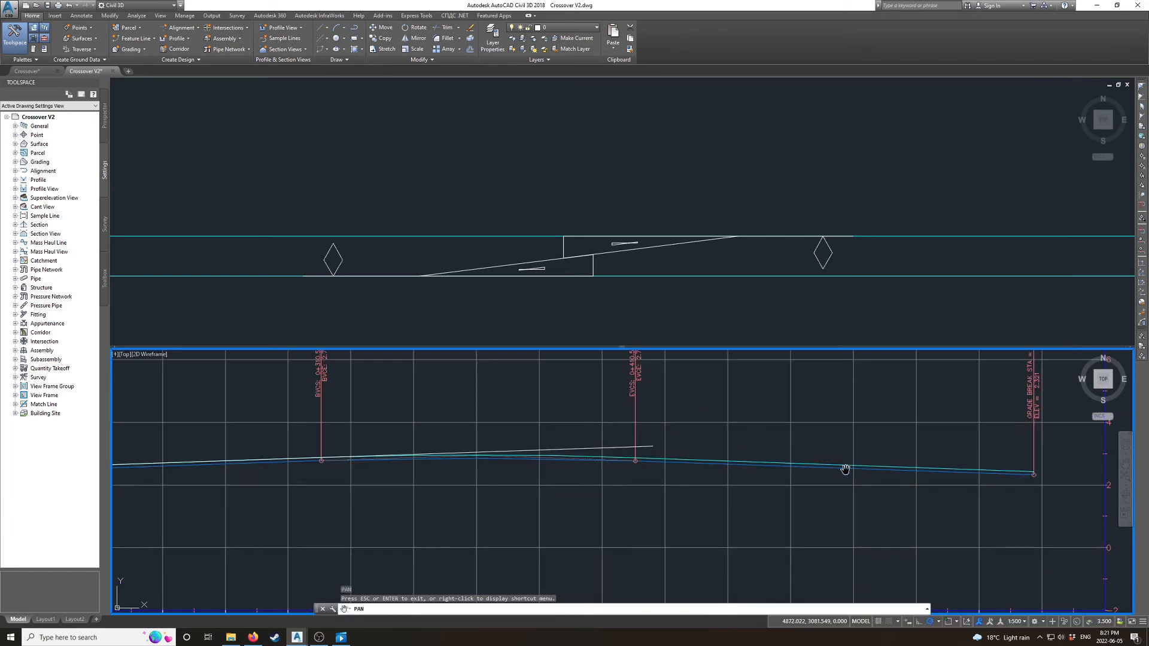
scroll(805, 481, "up", 4)
key("Escape")
type("l")
key("Return")
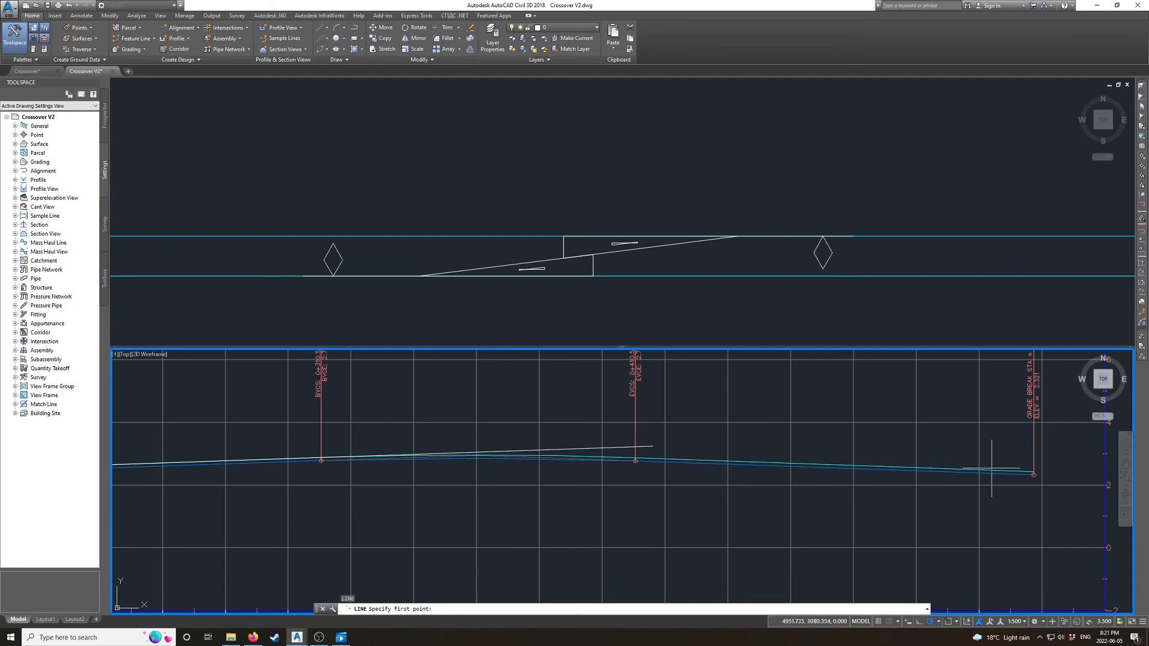
left_click(1019, 476)
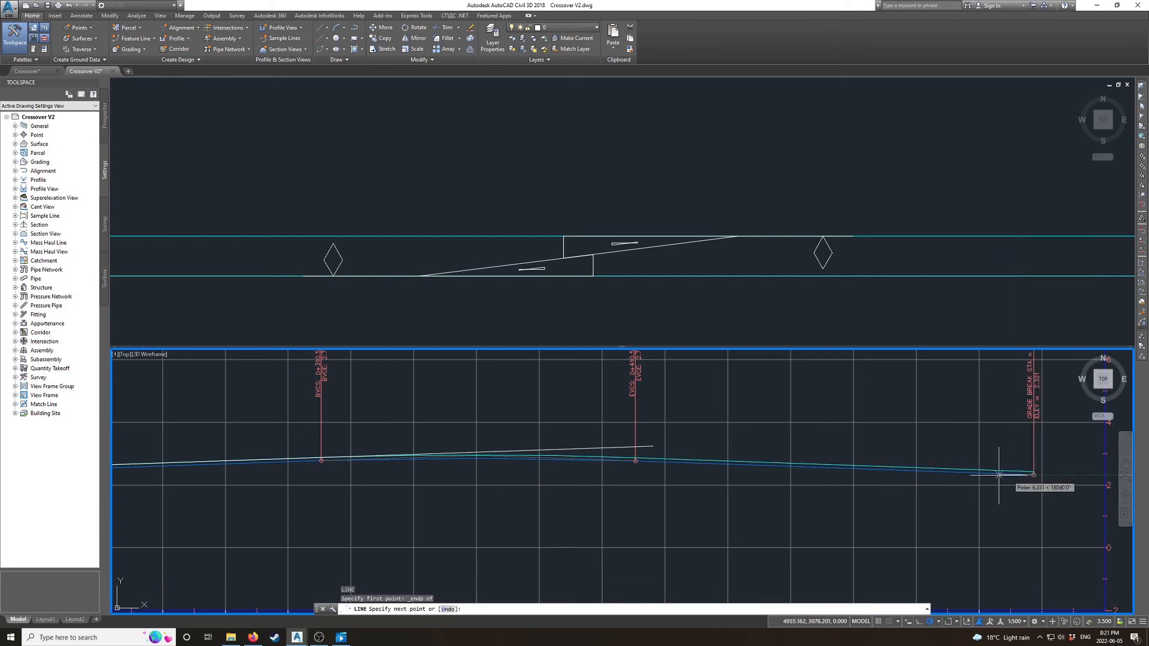
right_click(672, 463, "shift")
key("e")
left_click(662, 460)
key("Escape")
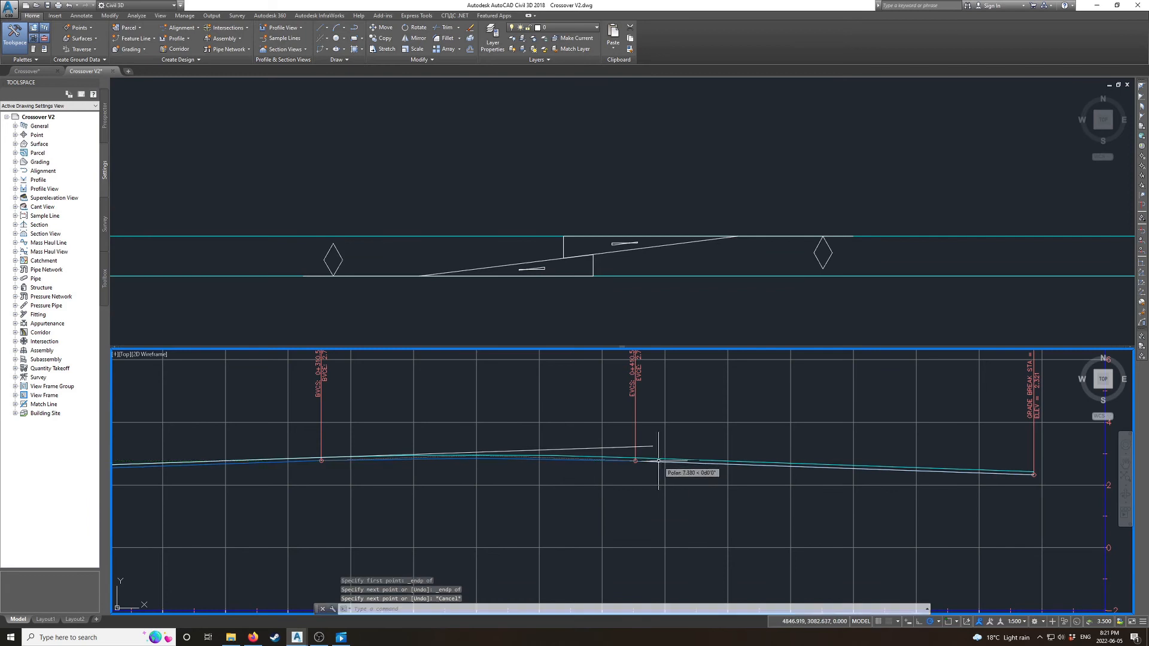
- Lengthen the outgoing tangent line back across the second vertical curve so it crosses the middle tangent line
left_click(658, 462)
mouse_move(635, 460)
left_click(657, 487)
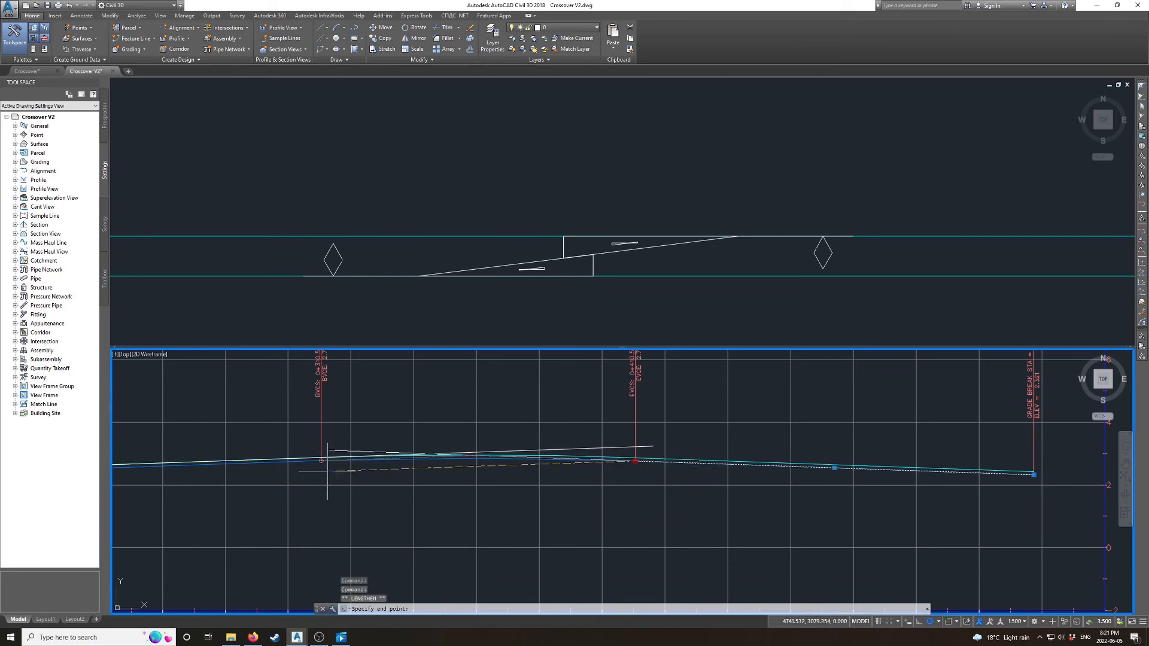
key("Escape")
- Examine where the extended tangent lines cross at the first and second vertical curves
scroll(734, 461, "up", 2)
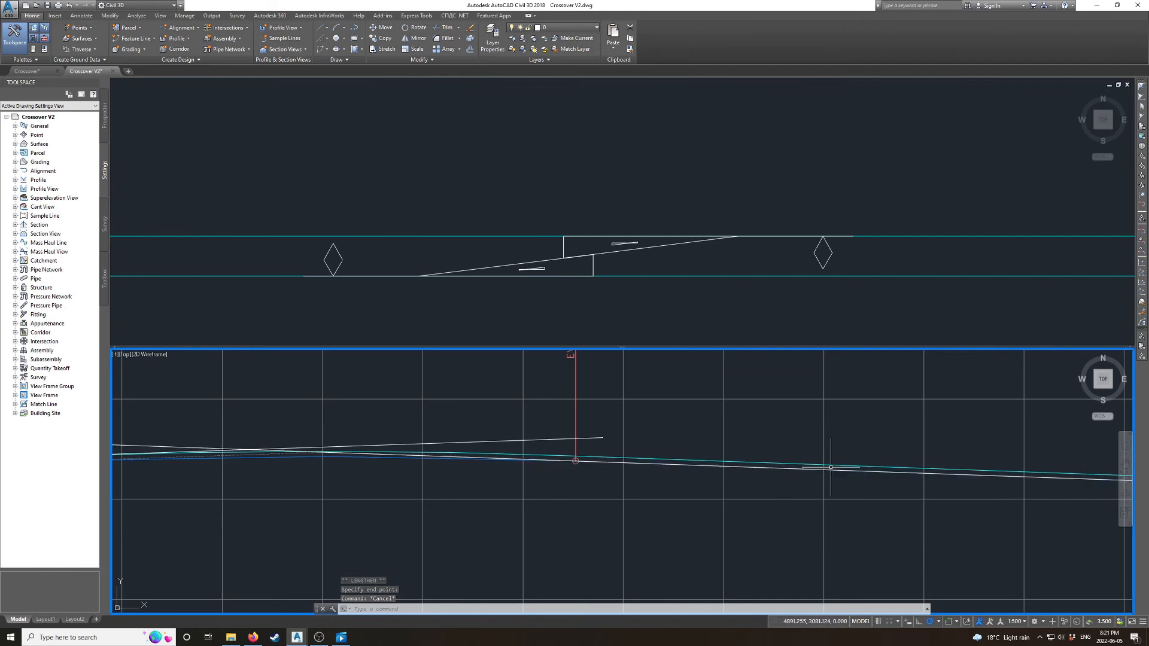
scroll(830, 466, "down", 3)
scroll(361, 449, "up", 3)
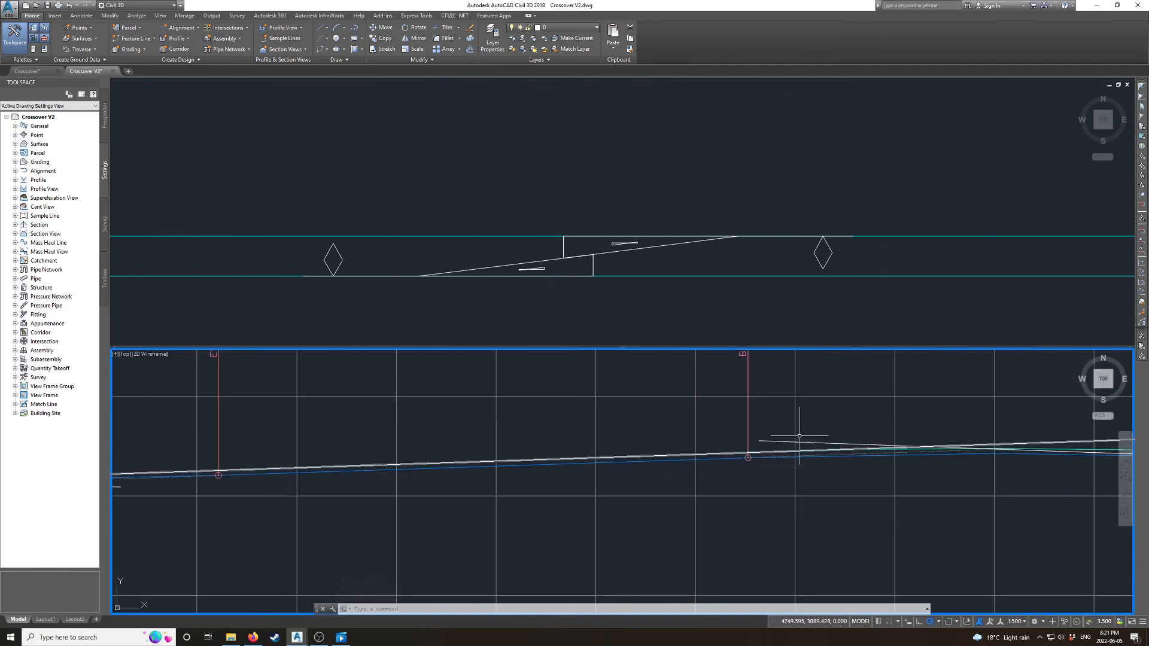
scroll(242, 464, "down", 2)
key("Escape")
key("Escape")
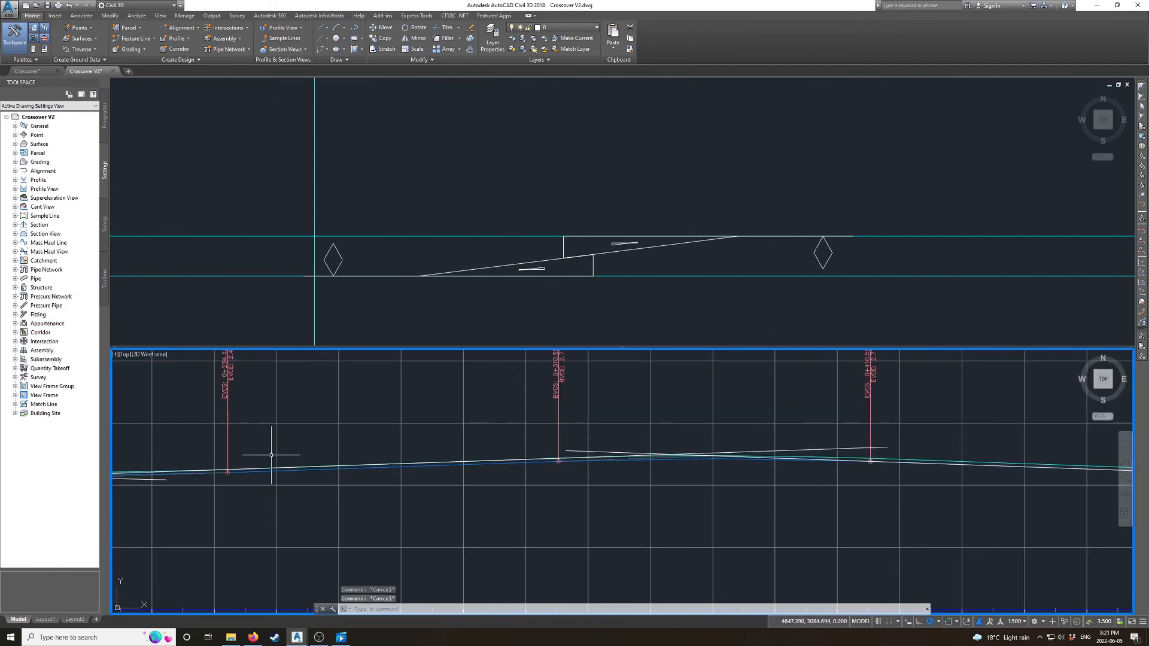
type("p")
key("Return")
left_click_drag(273, 450, 447, 465)
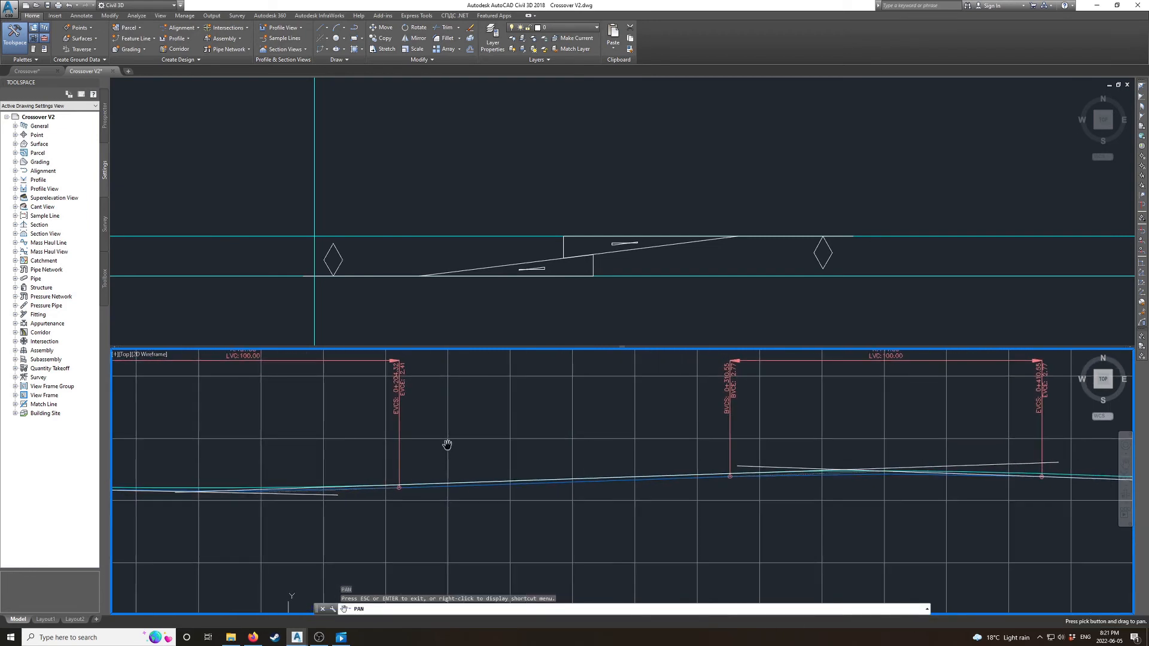
key("Escape")
- Create a layout profile on the Siding alignment named Proposed Siding TOR, with the Layout style and the _No Labels label set
left_click(447, 425)
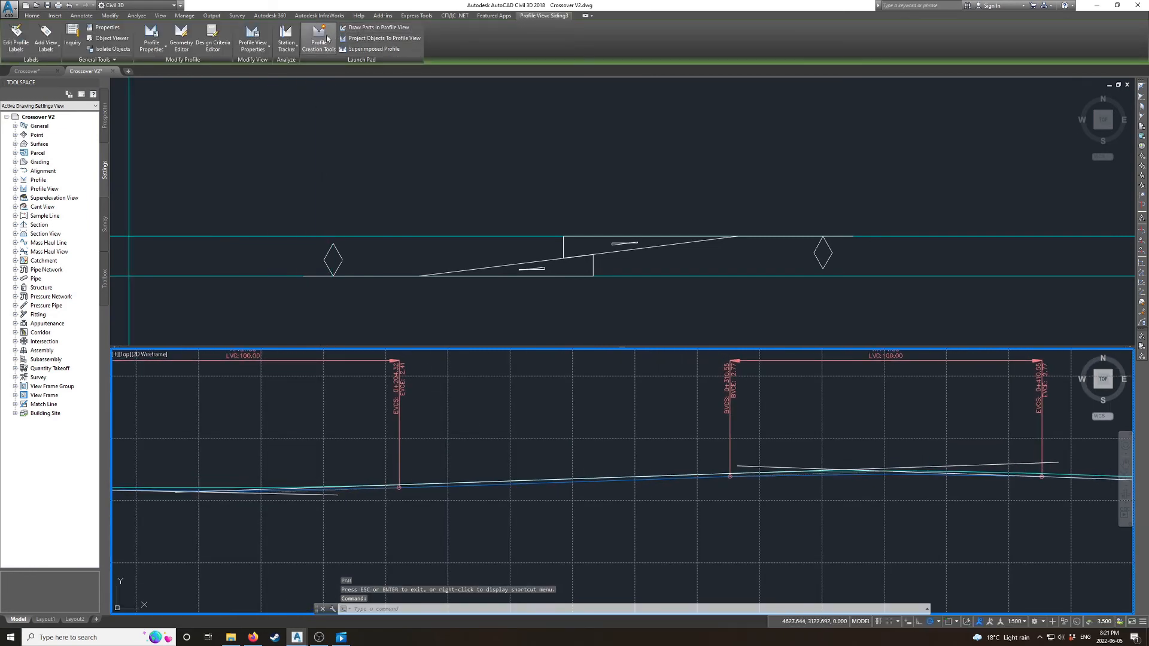
left_click(320, 38)
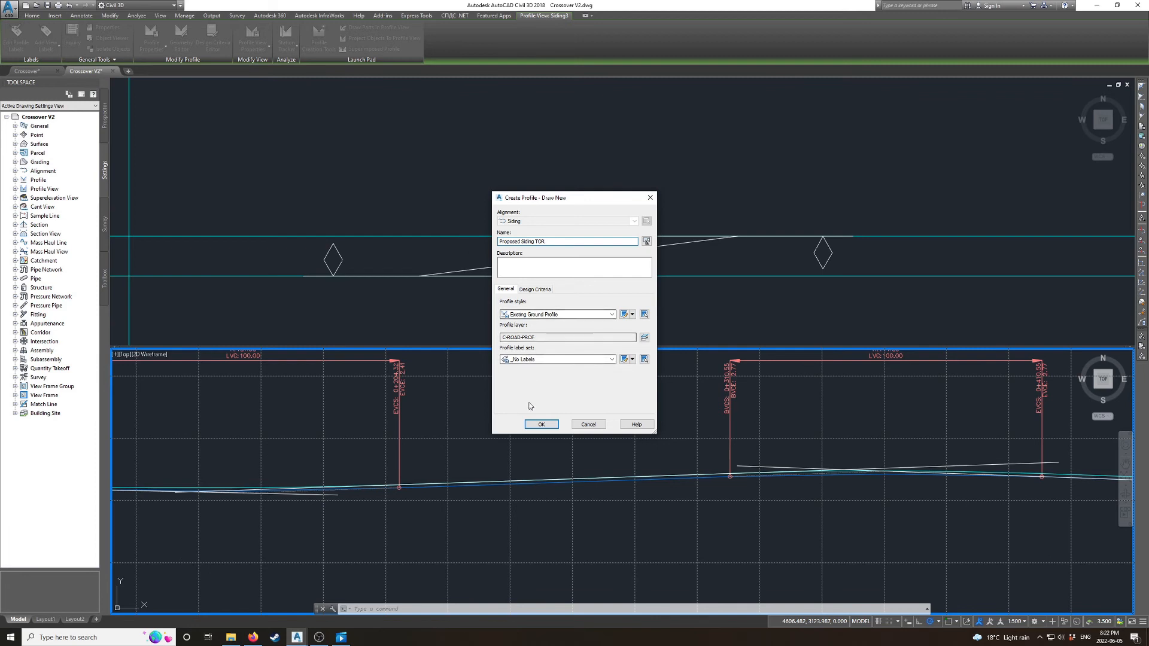
left_click(544, 315)
left_click(536, 330)
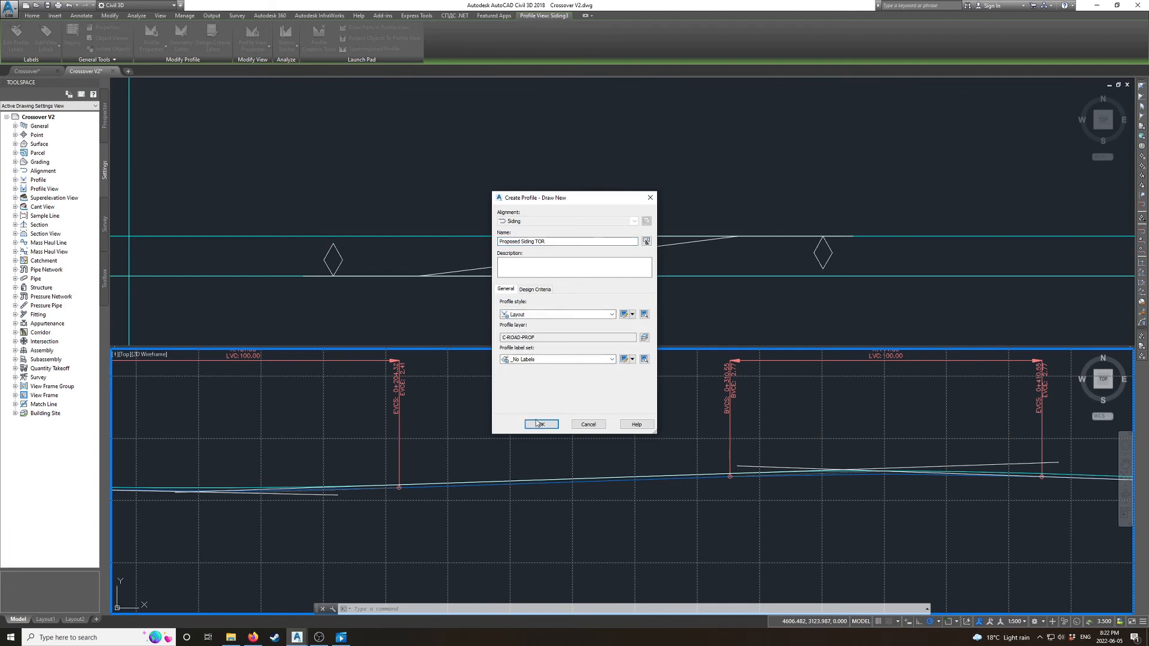
left_click(541, 425)
- Draw the first Proposed Siding TOR tangent from the incoming line's back endpoint to its intersection with the middle tangent line
left_click(551, 252)
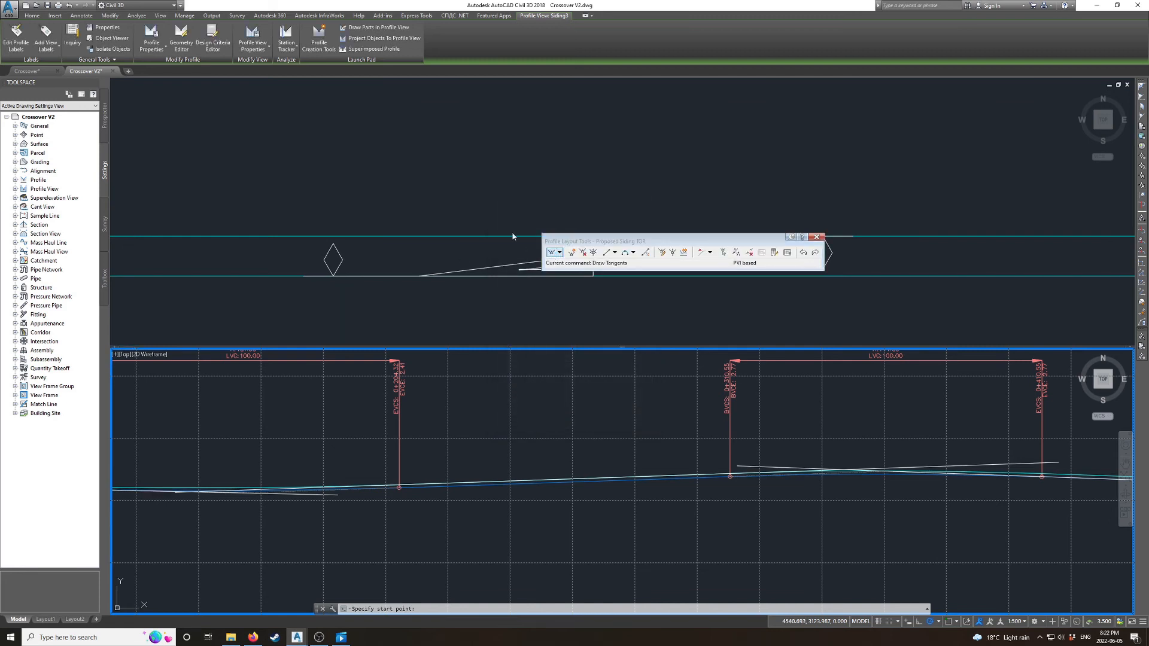
scroll(266, 427, "down", 4)
scroll(197, 449, "up", 4)
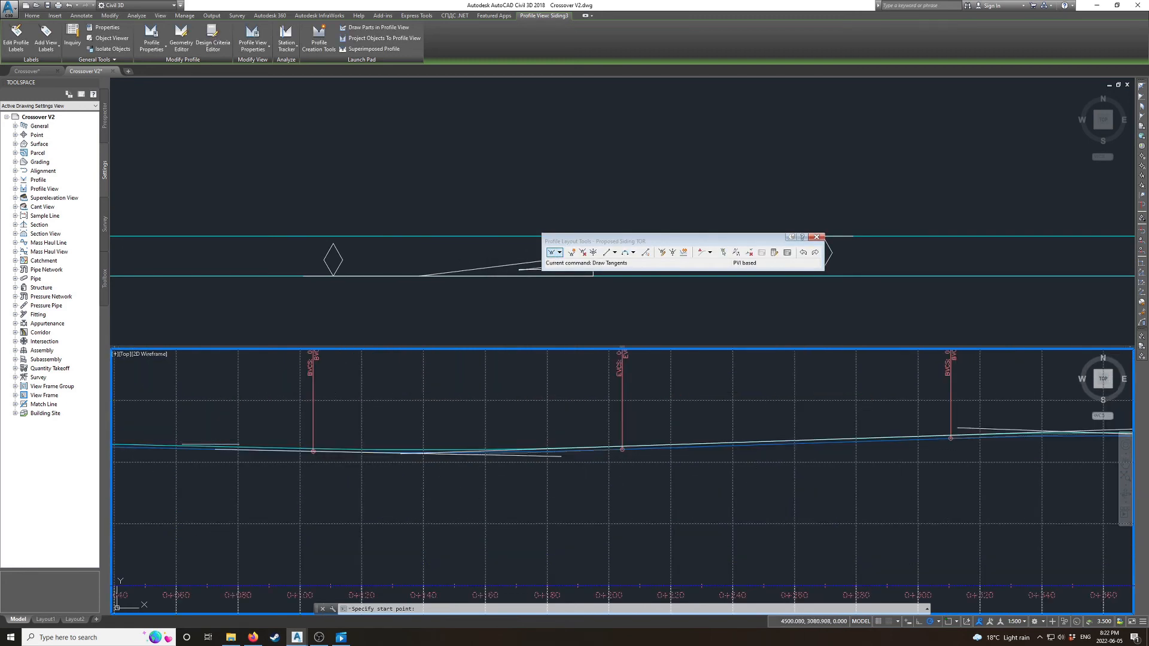
right_click(215, 452, "shift")
key("e")
left_click(216, 449)
scroll(467, 463, "up", 6)
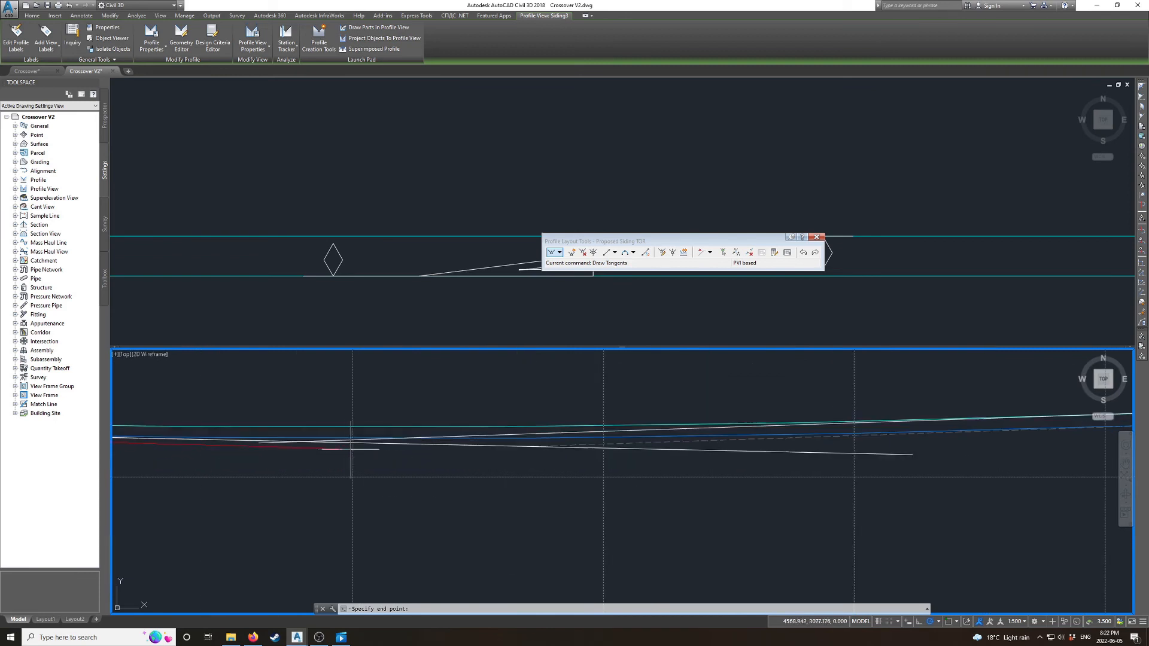
right_click(298, 443, "shift")
key("i")
scroll(305, 442, "down", 6)
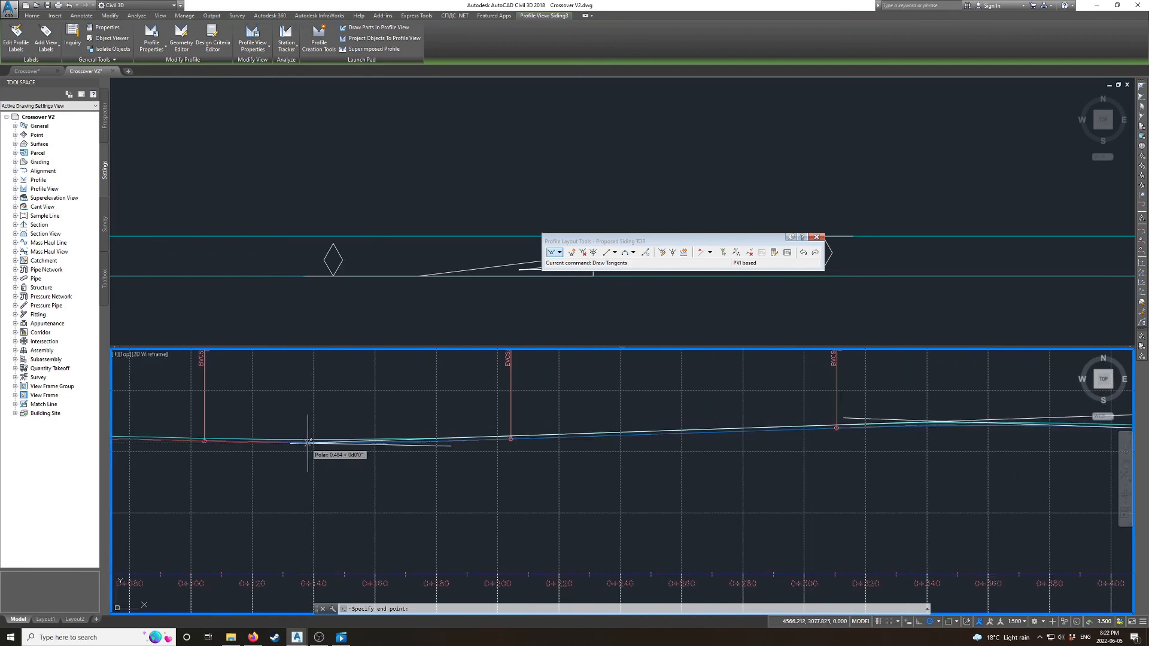
- Continue the profile tangents through the intersection of the middle and outgoing lines, then finish at the end station
scroll(1009, 431, "up", 4)
right_click(920, 411, "shift")
key("i")
left_click(893, 414)
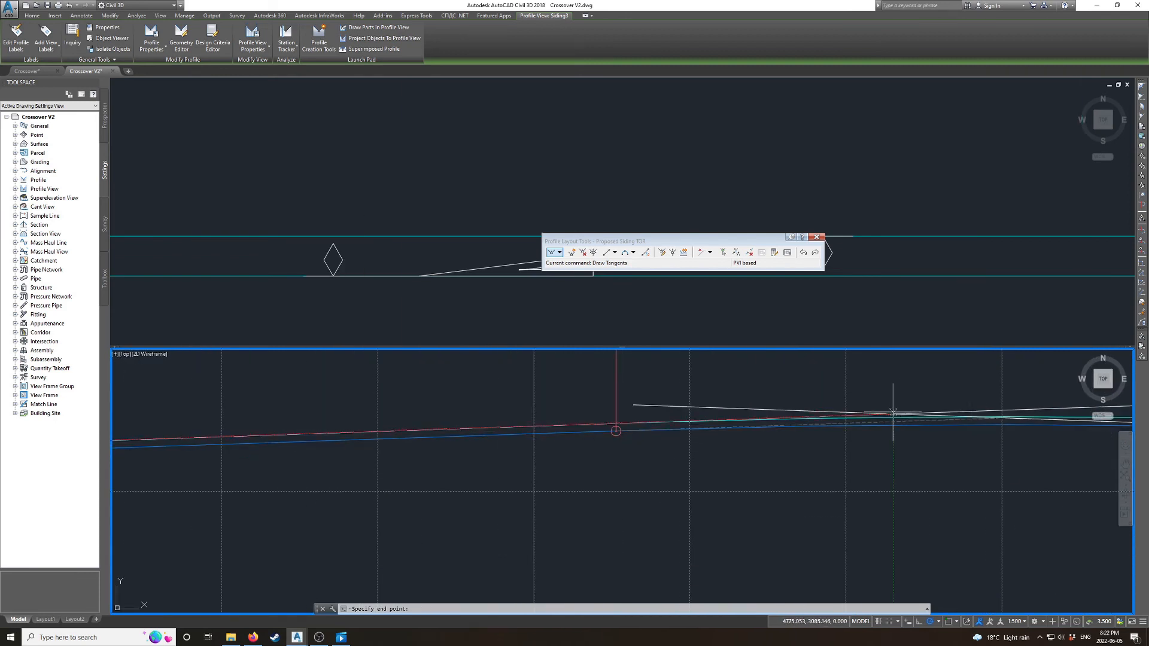
scroll(893, 414, "down", 5)
scroll(1064, 422, "up", 4)
right_click(1063, 422, "shift")
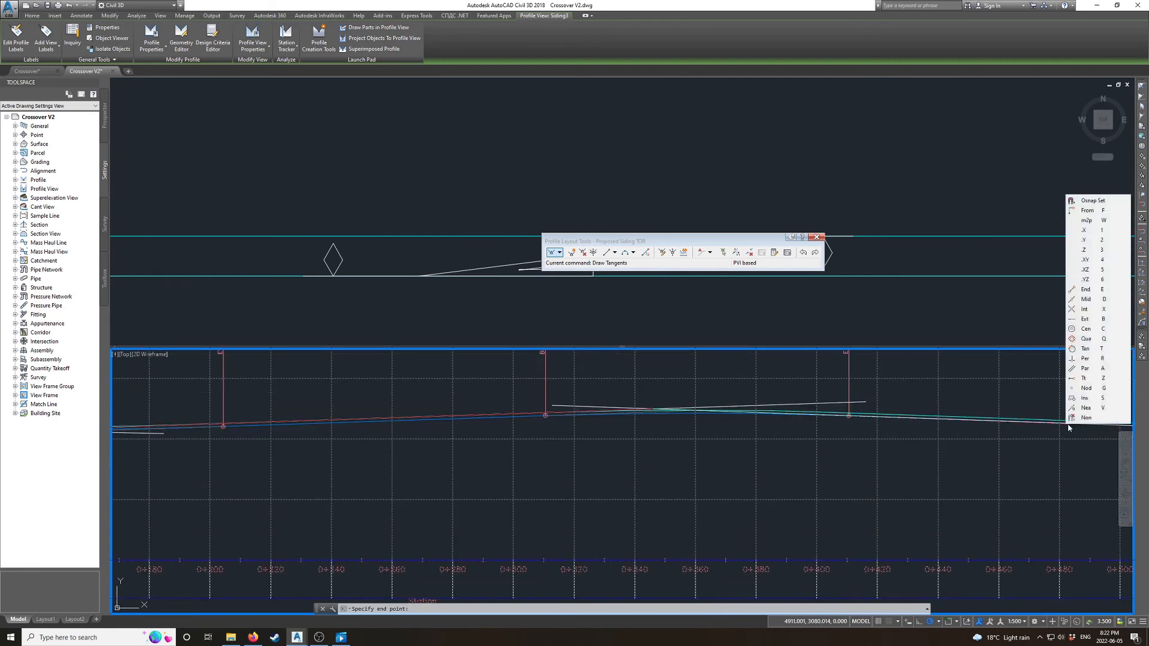
key("e")
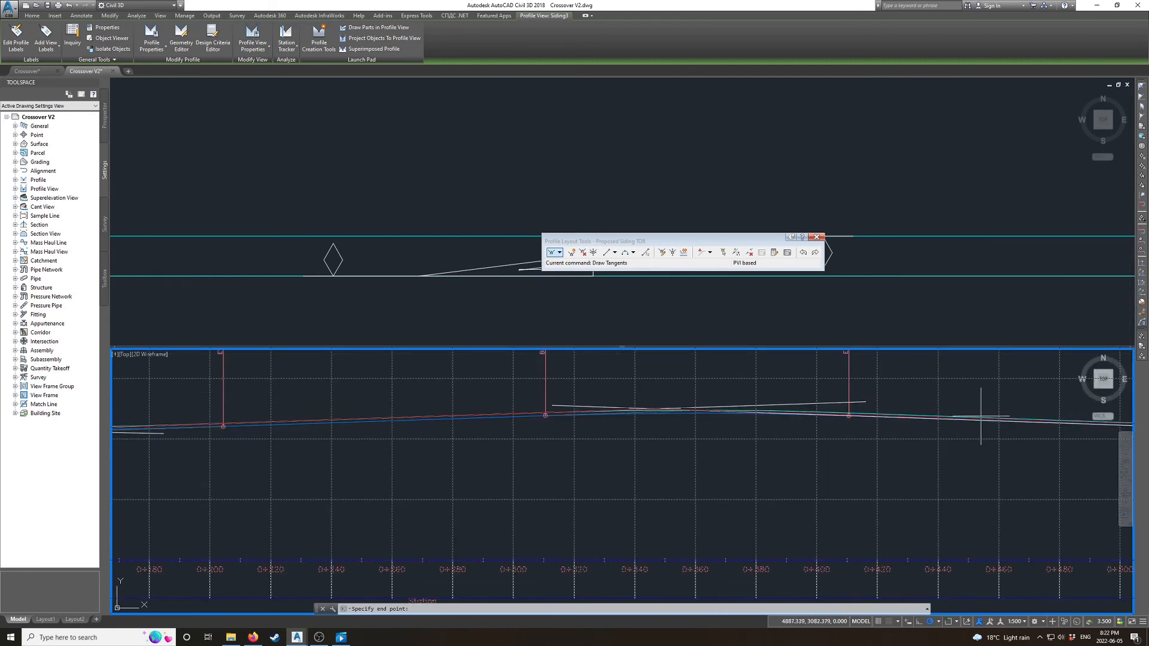
scroll(981, 416, "down", 5)
scroll(1060, 422, "up", 5)
key("Escape")
- Stretch the end of the Proposed Siding TOR profile onto the endpoint of the outgoing tangent line at the Siding's grade break
scroll(1060, 422, "down", 3)
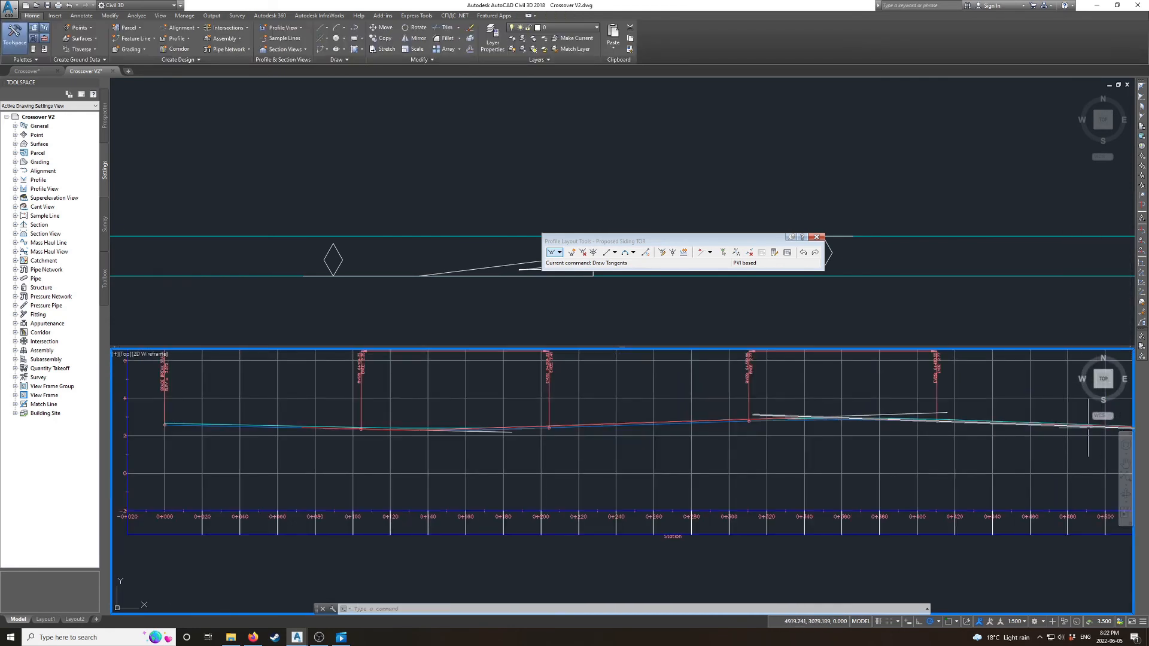
scroll(970, 441, "up", 6)
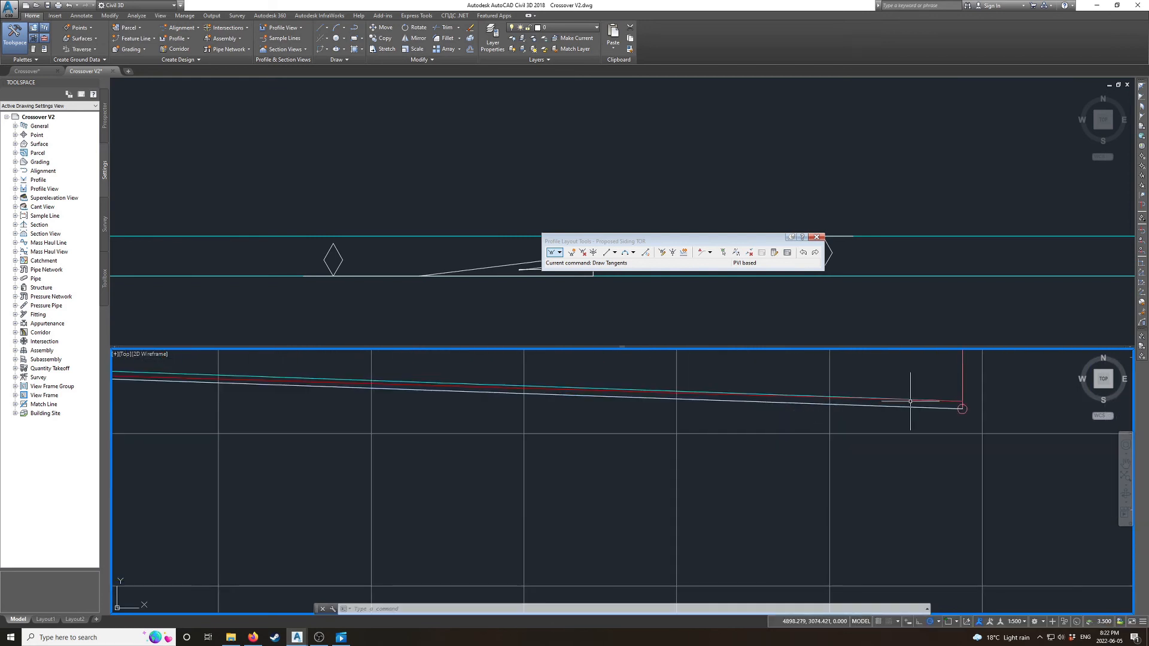
left_click(938, 399)
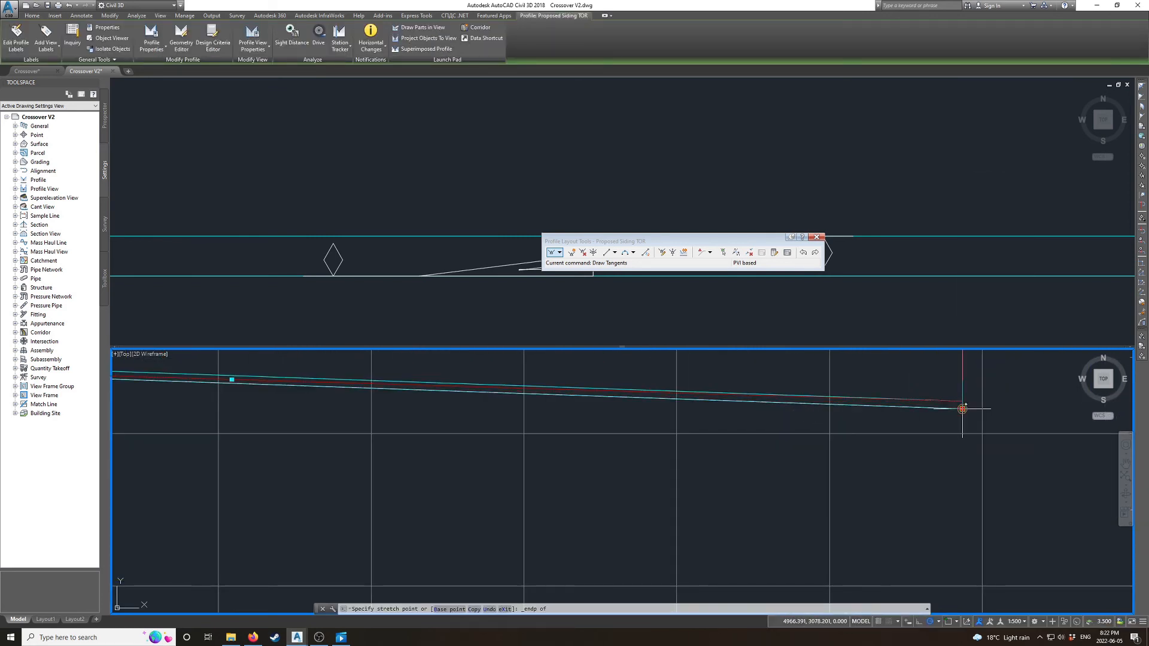
key("Escape")
scroll(565, 421, "down", 5)
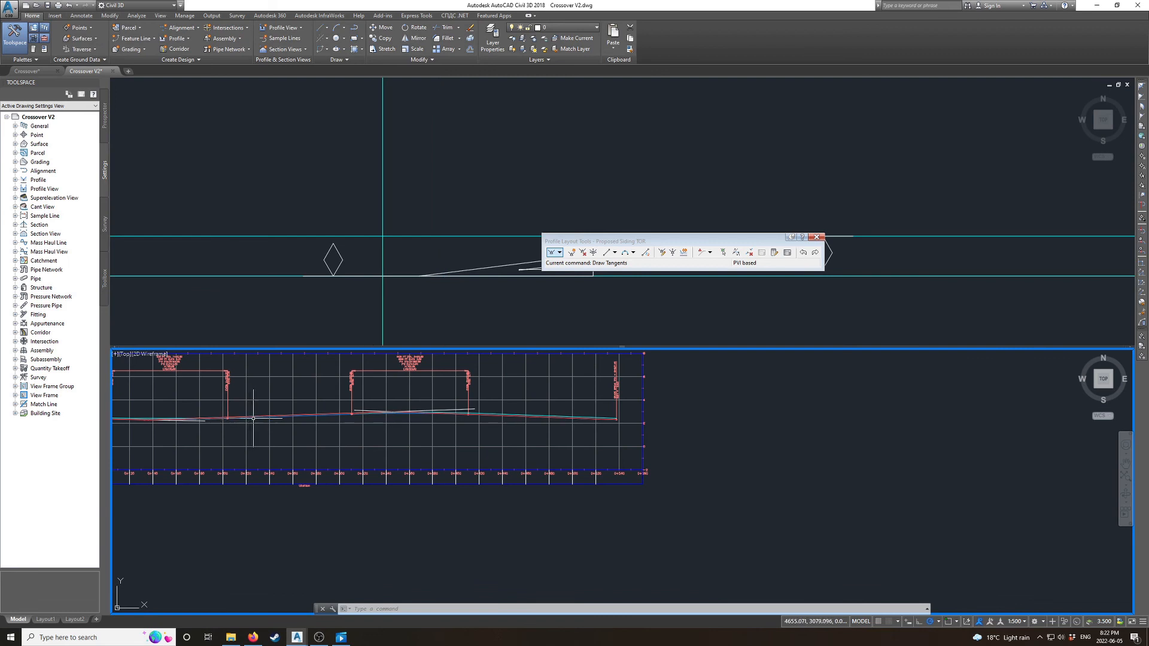
type("p")
scroll(372, 405, "up", 5)
key("Escape")
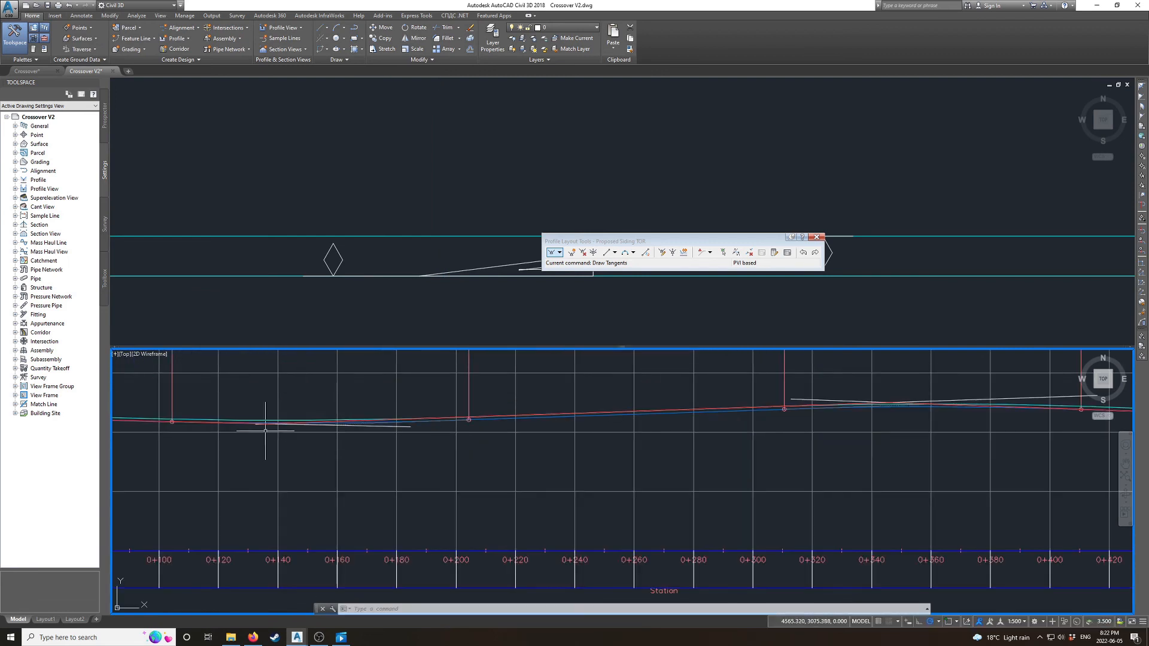
- Add a 100 m free parabolic vertical curve between the incoming and middle tangents of the Proposed Siding TOR profile
left_click(227, 424)
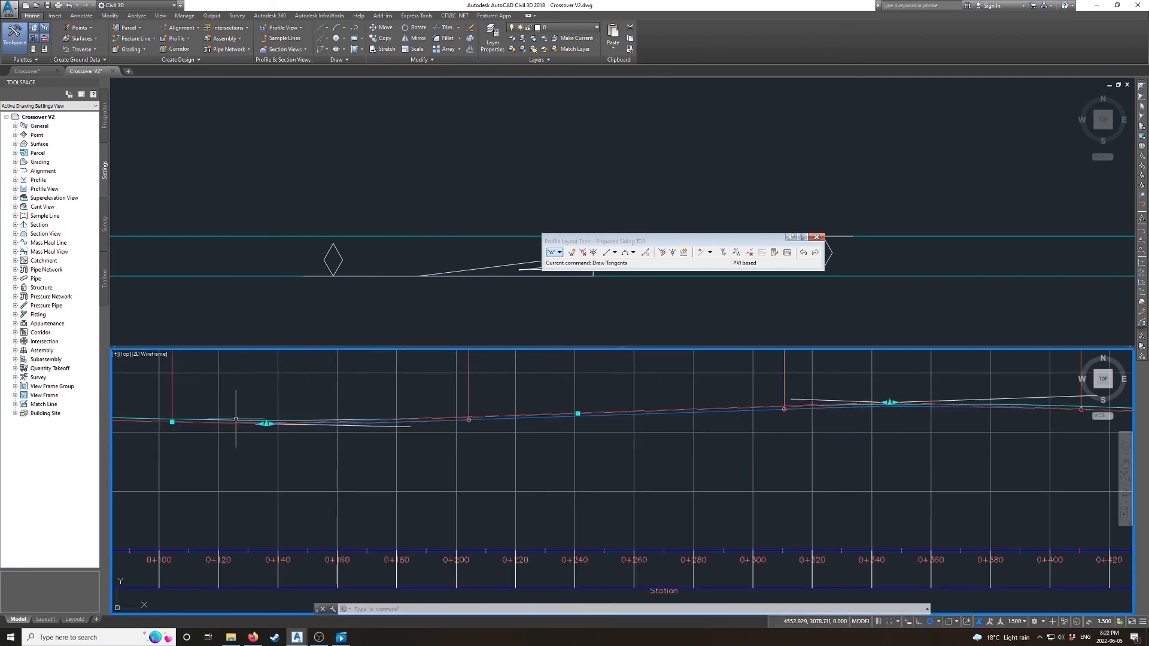
left_click(633, 252)
left_click(652, 325)
scroll(229, 423, "up", 4)
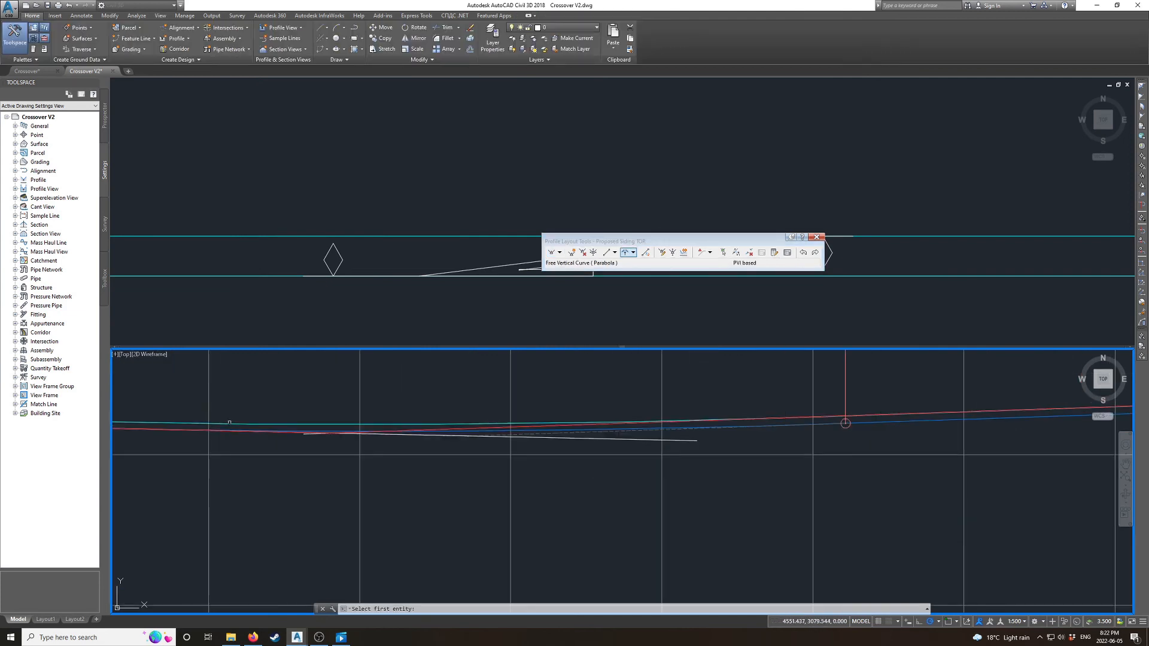
scroll(325, 432, "up", 2)
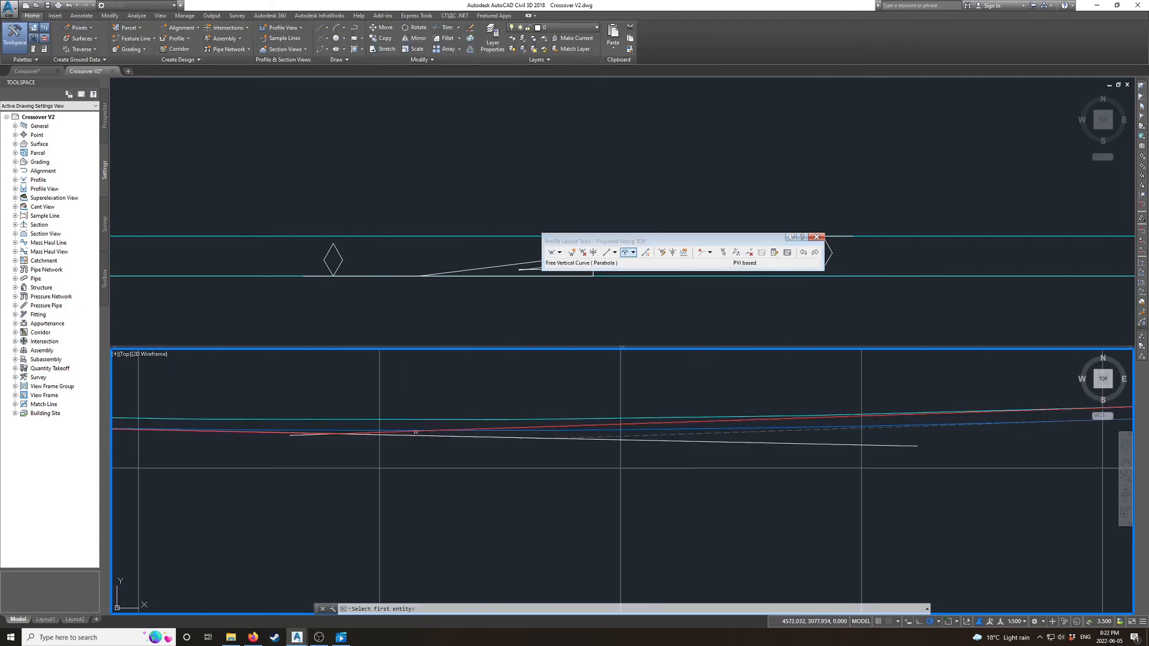
scroll(276, 422, "down", 7)
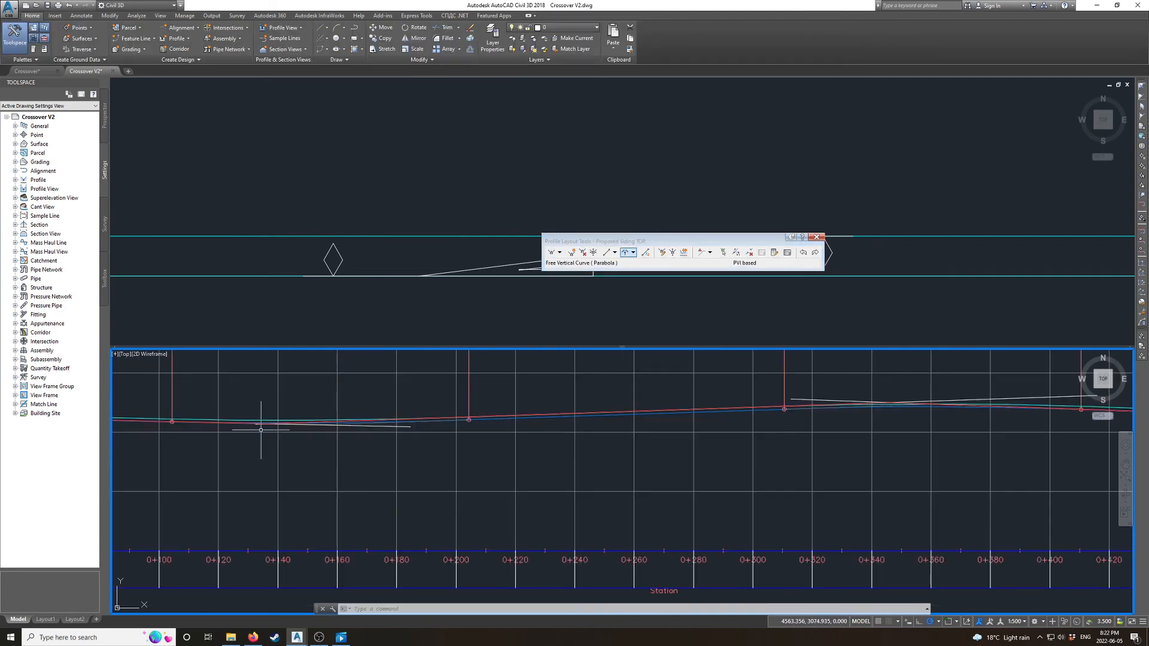
scroll(251, 419, "up", 9)
middle_click_drag(248, 419, 227, 420)
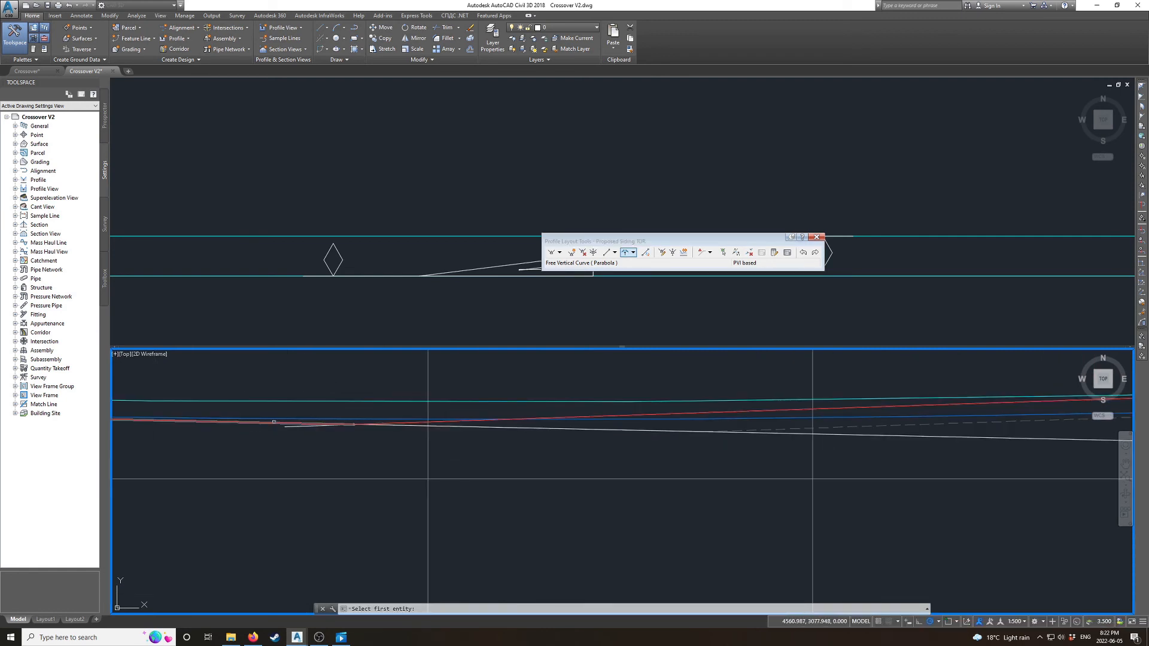
left_click(459, 421)
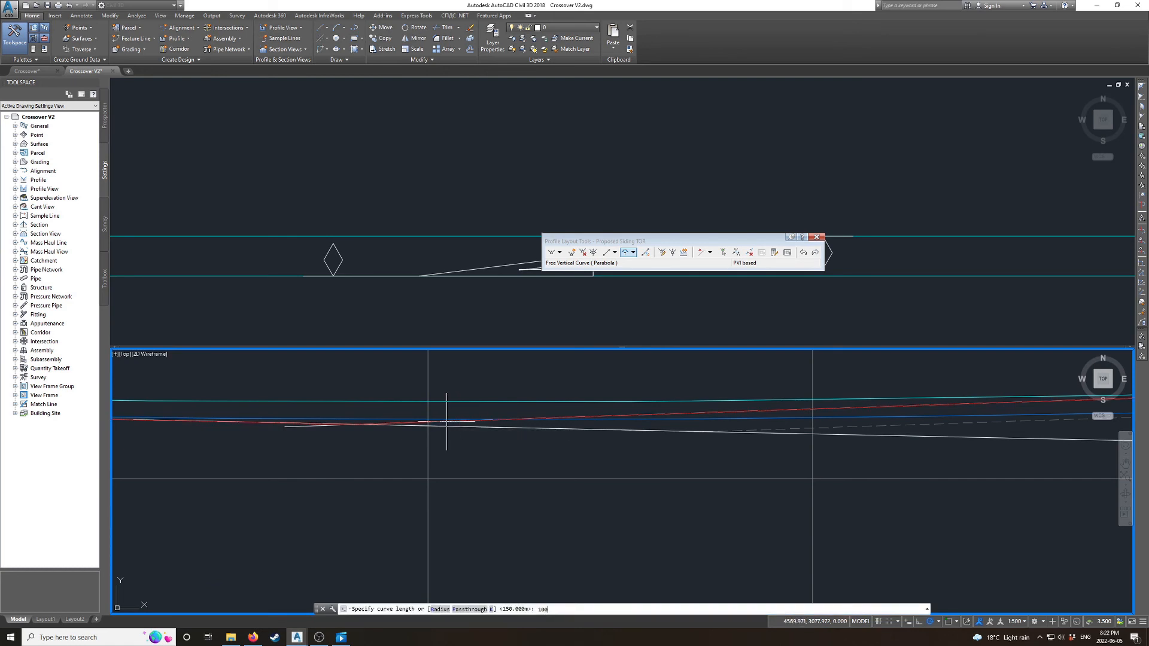
key("Return")
- Add a 100 m free parabolic vertical curve between the middle and outgoing tangents of the Proposed Siding TOR profile
scroll(454, 422, "down", 5)
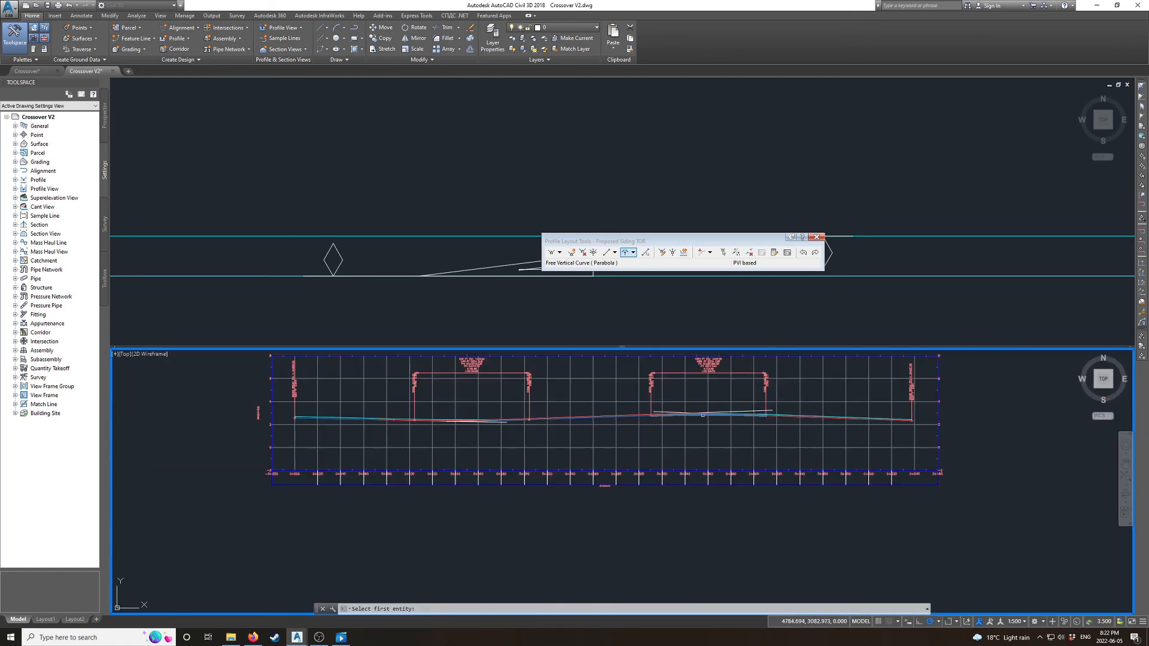
scroll(702, 415, "up", 5)
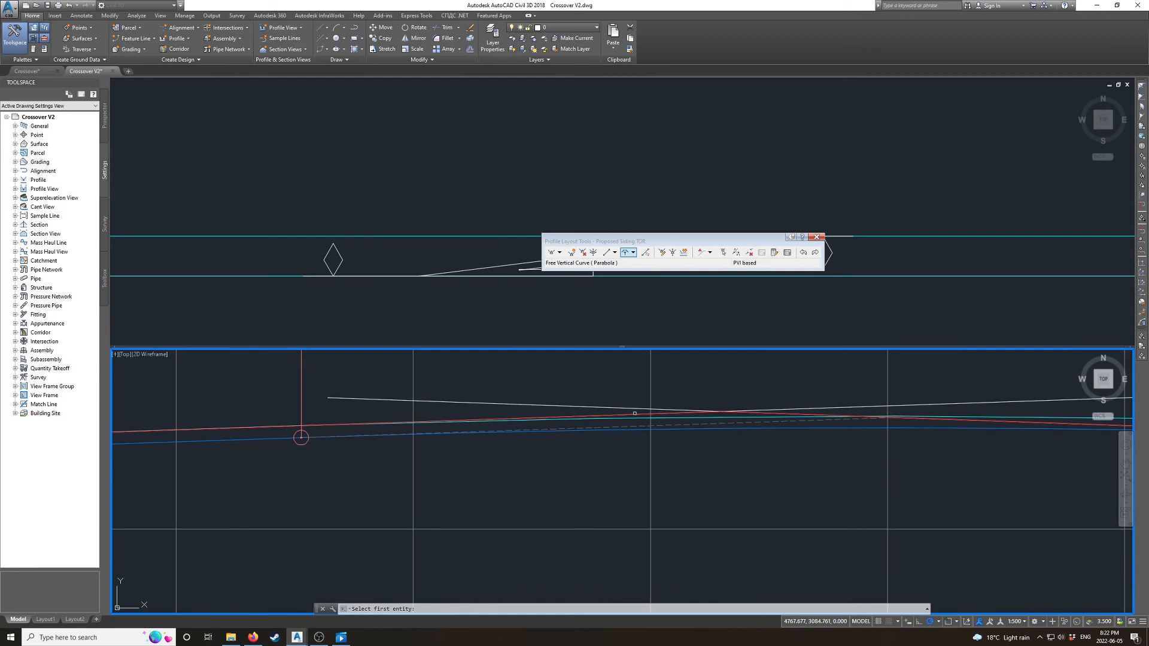
left_click(781, 414)
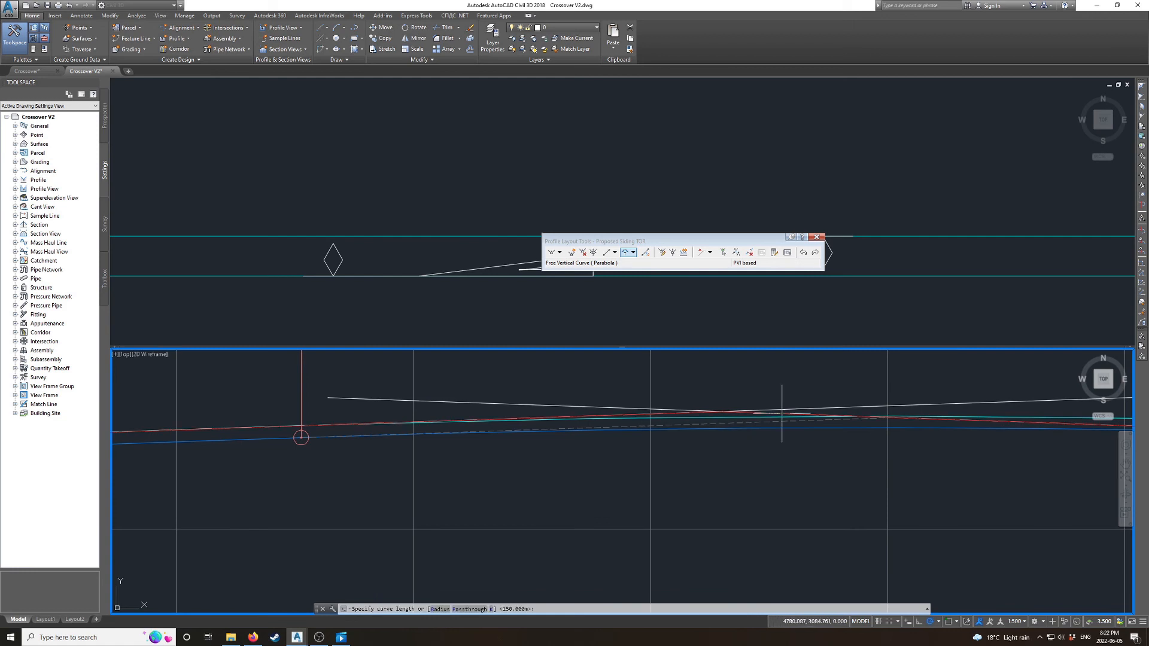
type("1")
key("Return")
scroll(707, 421, "down", 3)
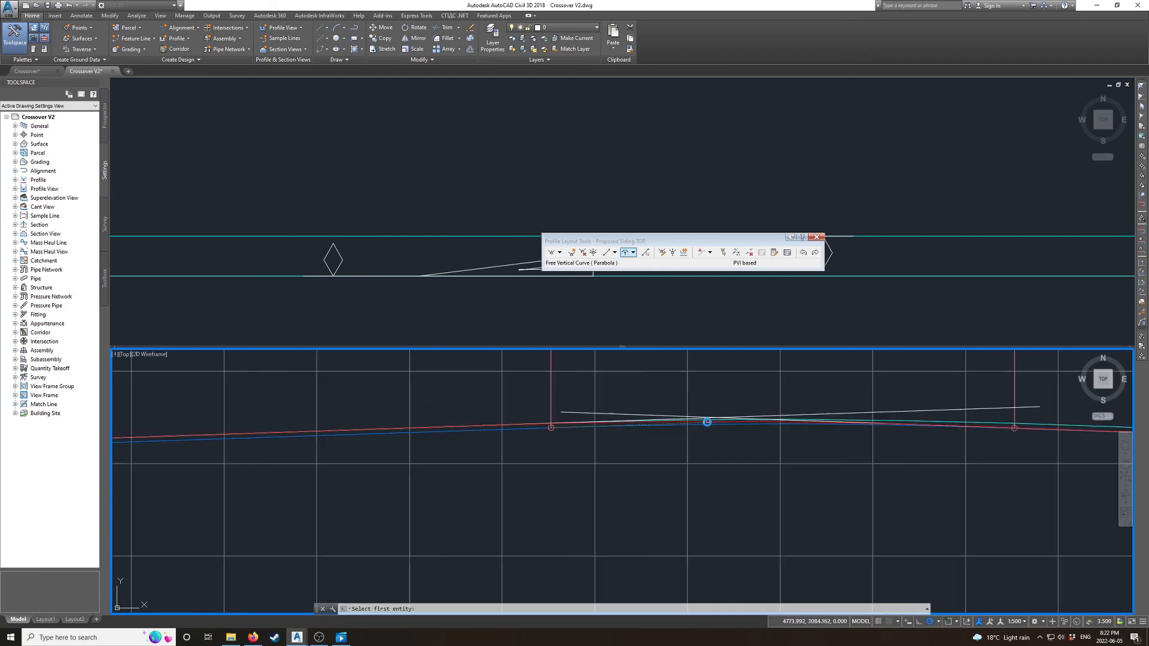
key("Escape")
- Examine the Proposed Siding TOR profile along its middle tangent and vertical curves against the existing Siding profile
scroll(351, 436, "down", 3)
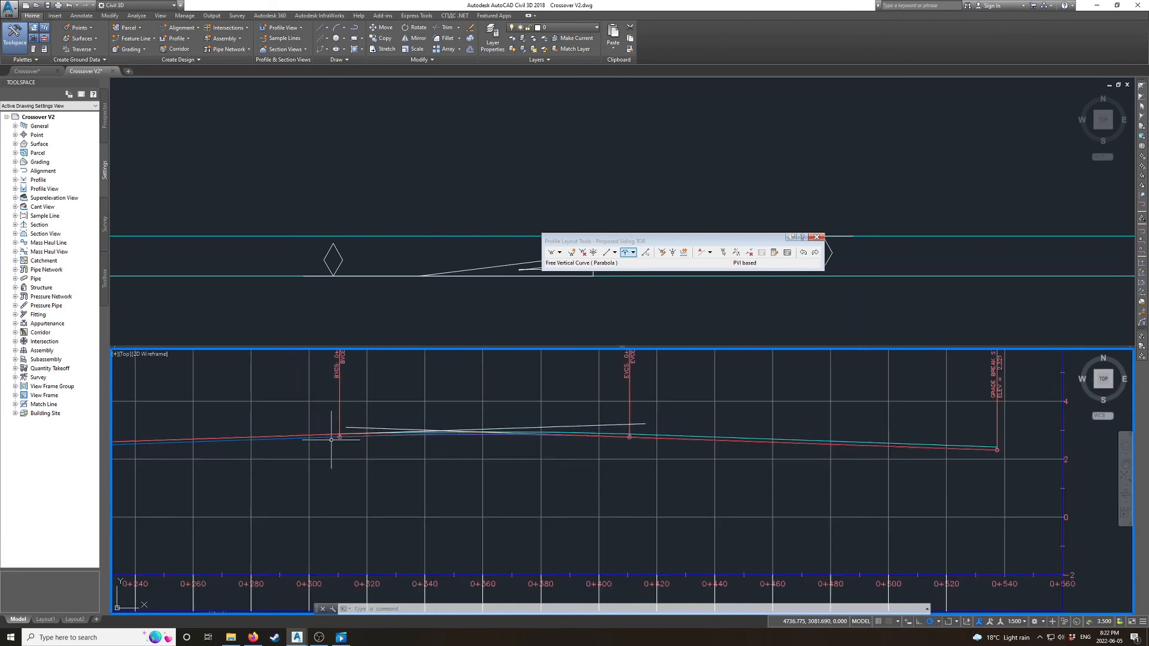
middle_click_drag(274, 453, 700, 456)
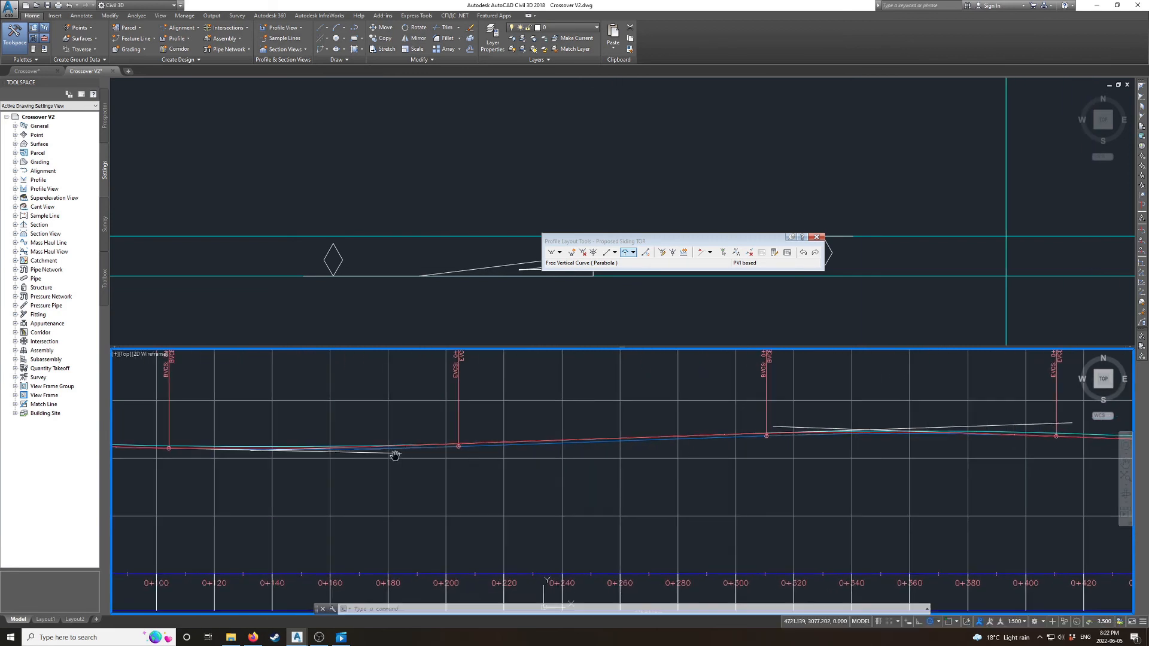
scroll(227, 450, "down", 2)
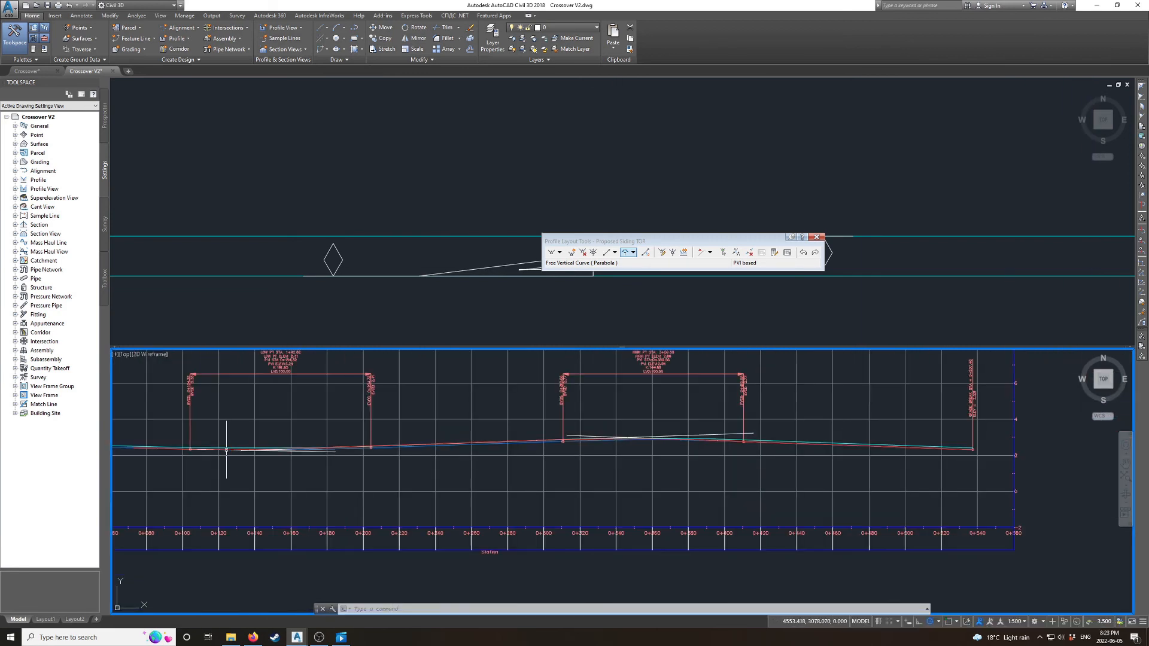
left_click(161, 448)
scroll(159, 448, "up", 2)
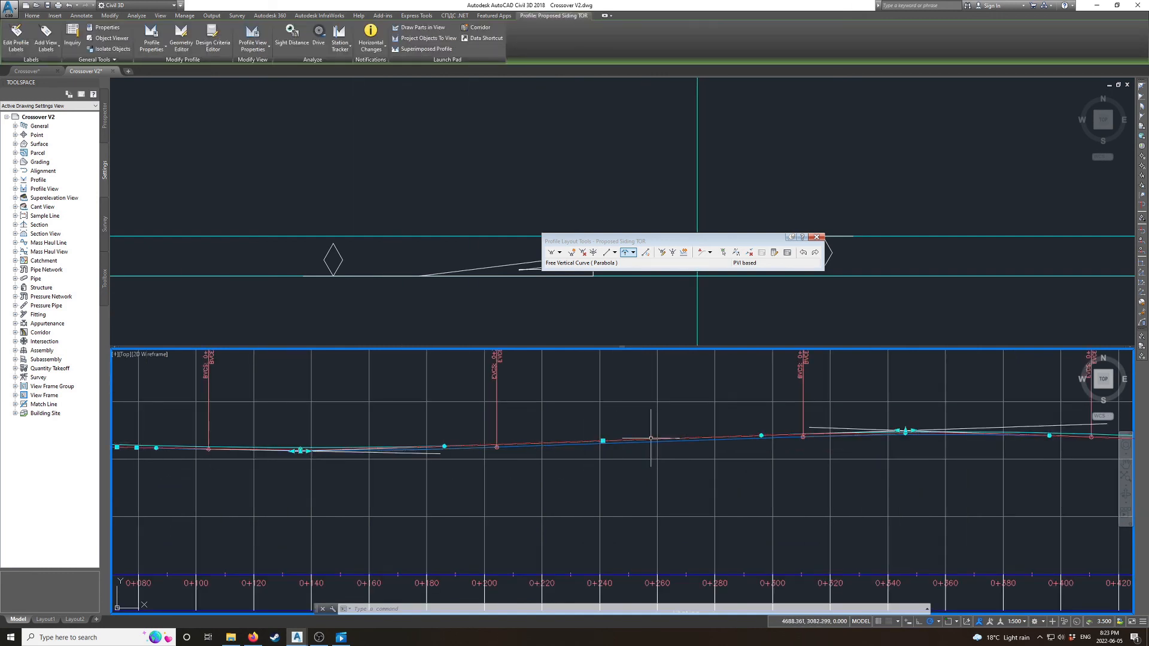
scroll(623, 440, "up", 2)
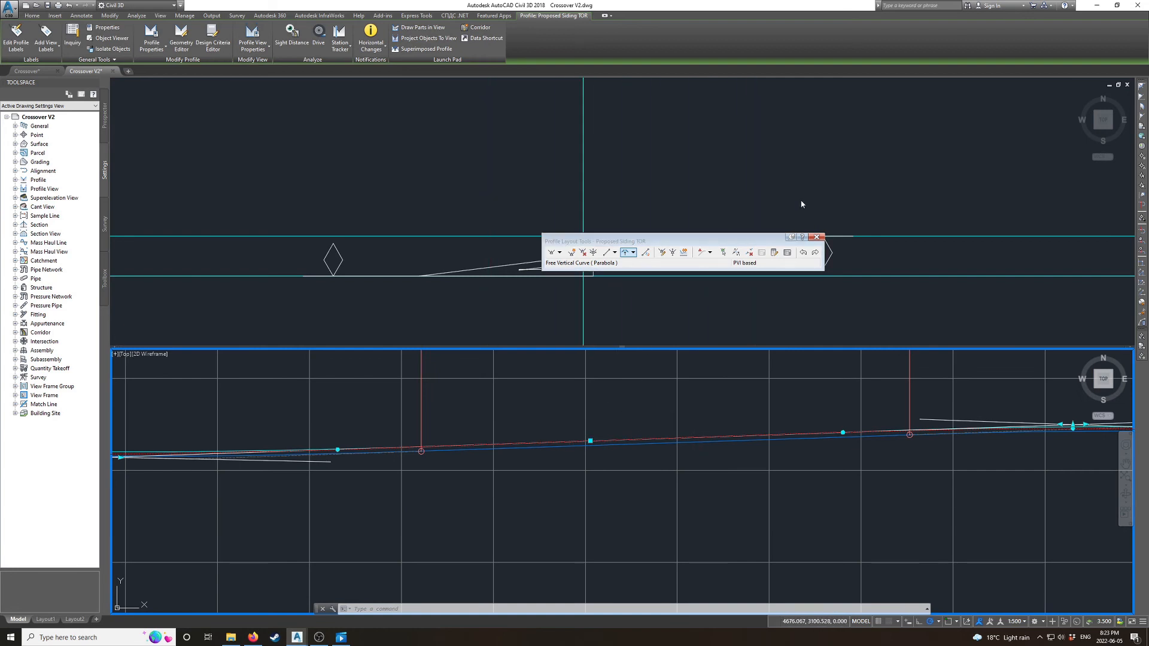
left_click_drag(729, 239, 857, 128)
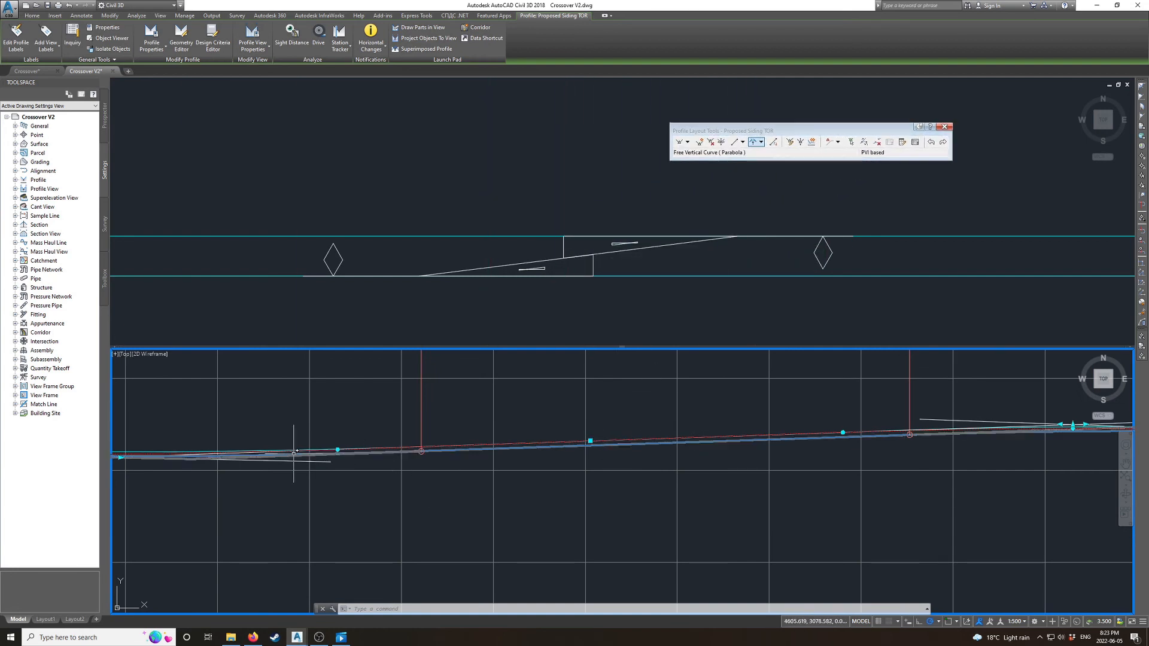
scroll(295, 451, "down", 2)
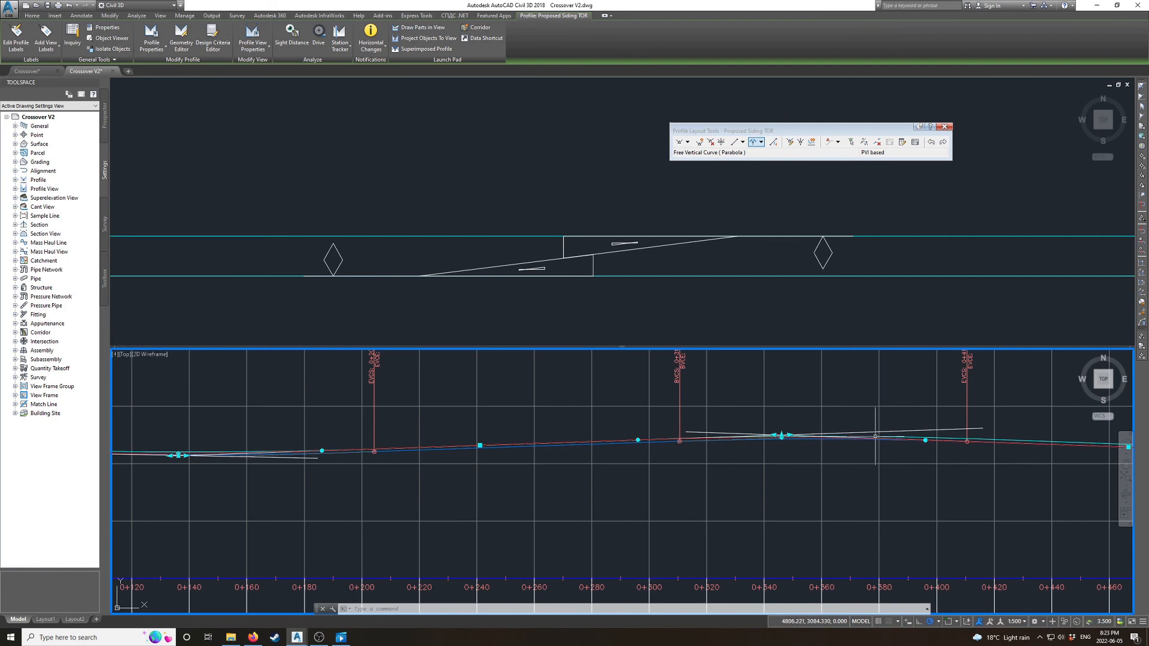
key("Escape")
scroll(782, 439, "down", 10)
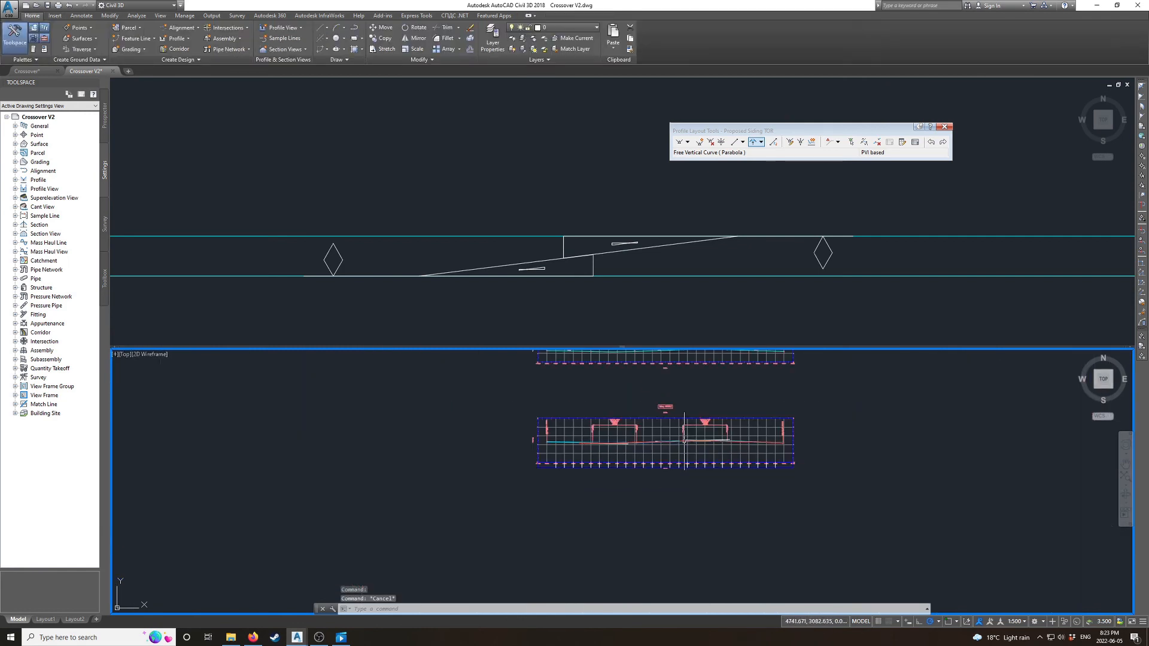
- Create a centerline layout alignment named Crossover with the Proposed style and no labels
left_click(453, 252)
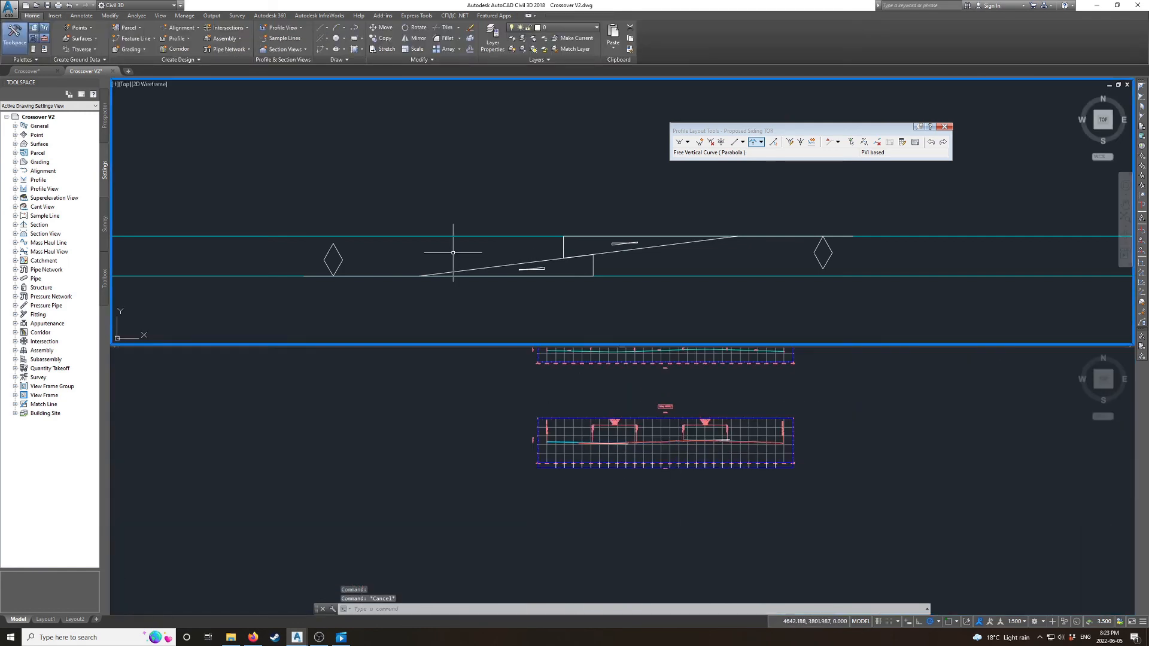
left_click(172, 27)
left_click(192, 43)
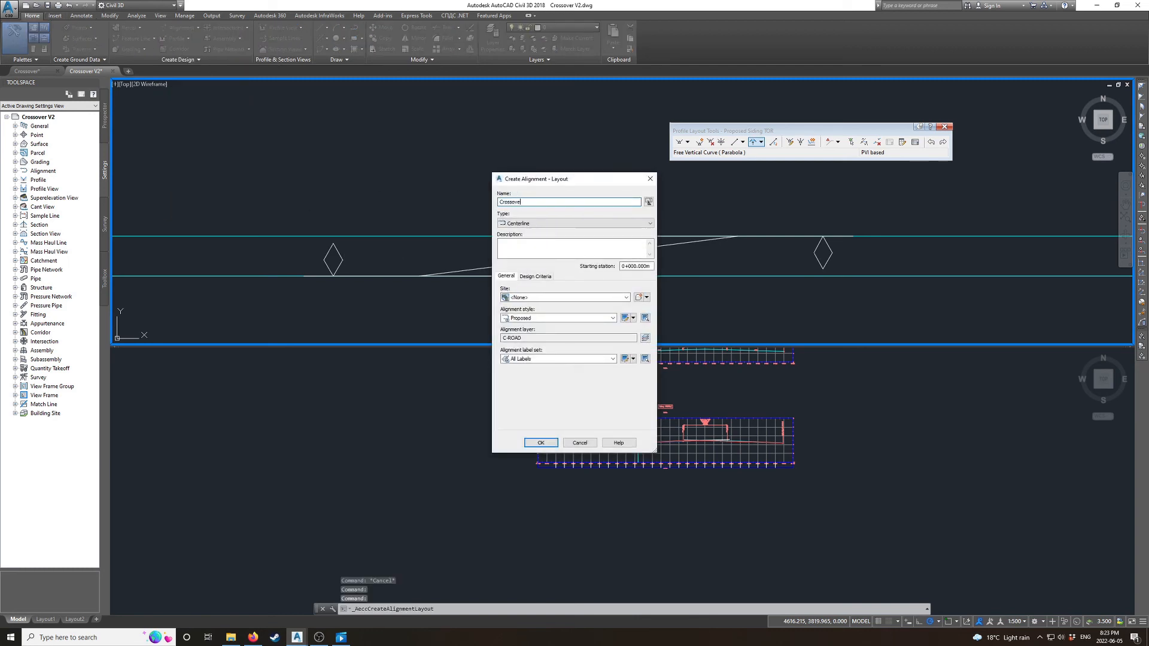
left_click(521, 359)
left_click(522, 366)
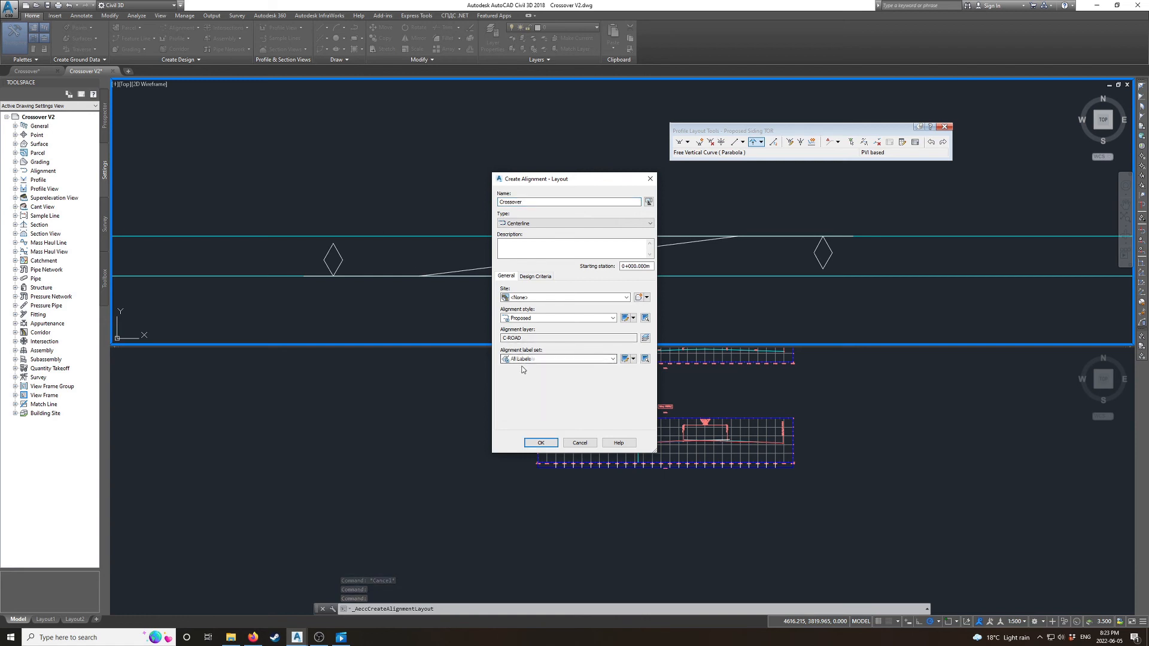
left_click(540, 444)
- Draw the first Crossover alignment tangent without curves from the lower turnout's diamond endpoint to the lower end of the diagonal line
right_click(331, 267, "shift")
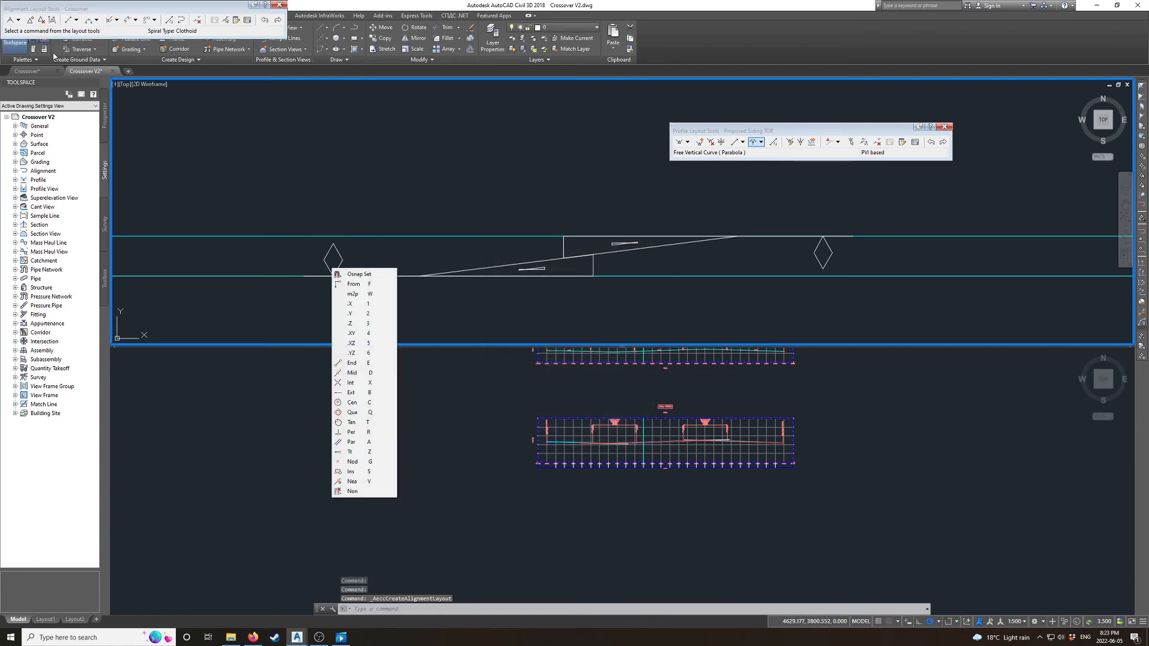
left_click(10, 21)
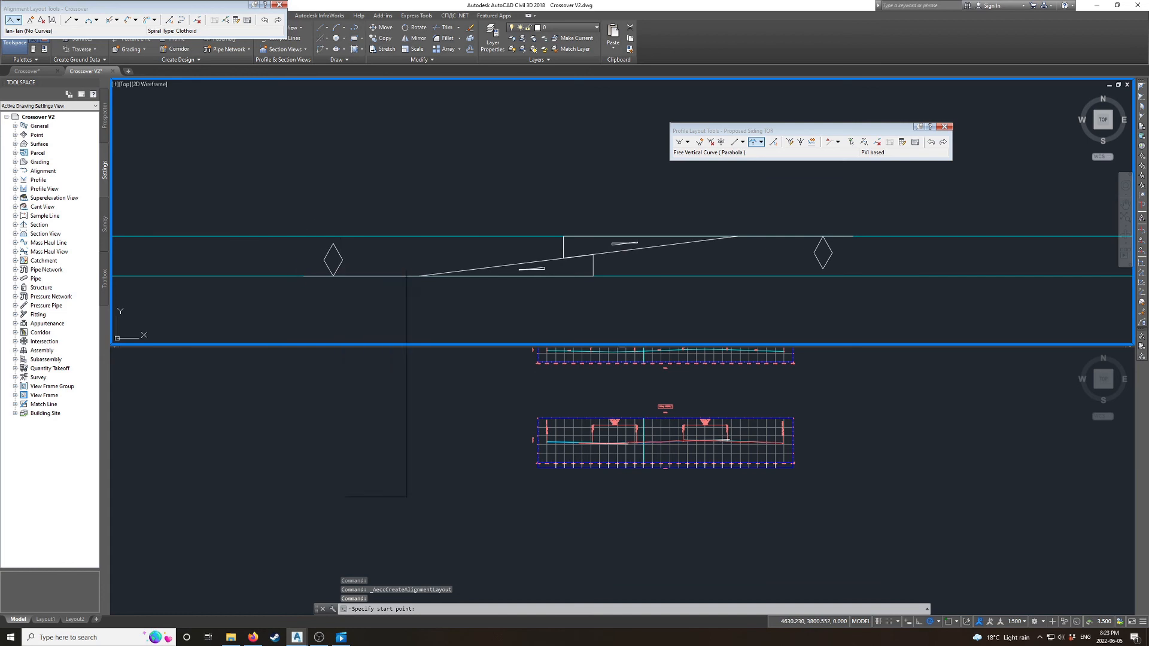
left_click(334, 276)
right_click(423, 269, "shift")
key("e")
left_click(422, 275)
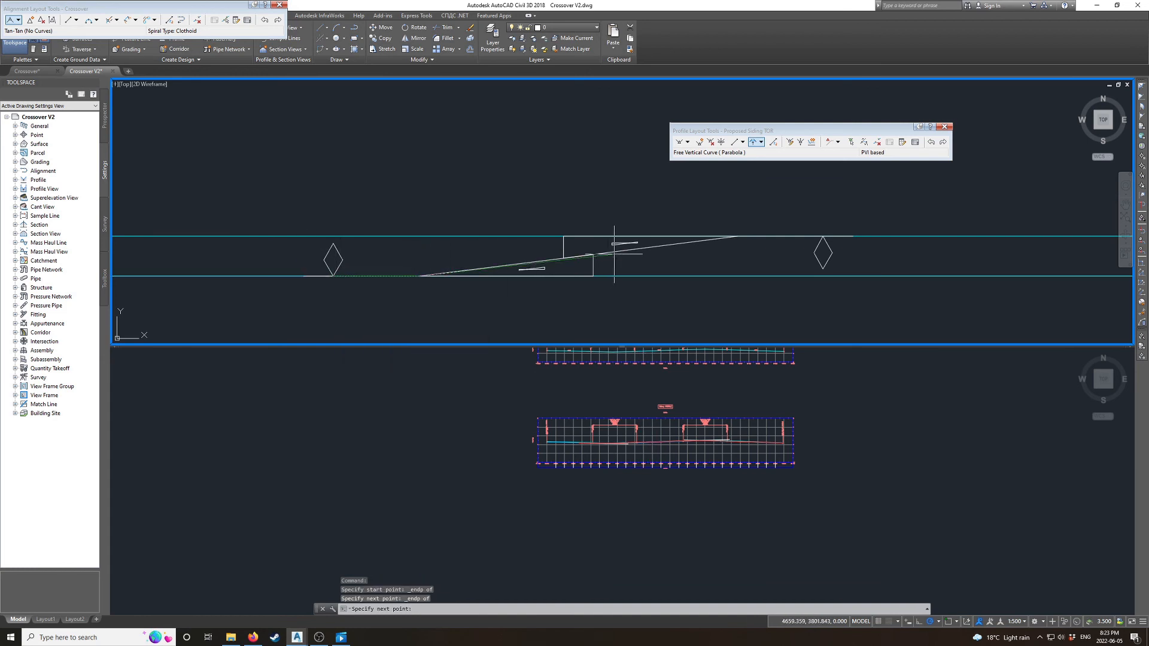
- Continue the Crossover alignment along the diagonal to its upper end and finish at the upper turnout's diamond endpoint
right_click(734, 239, "shift")
key("e")
left_click(736, 238)
right_click(823, 237, "shift")
key("e")
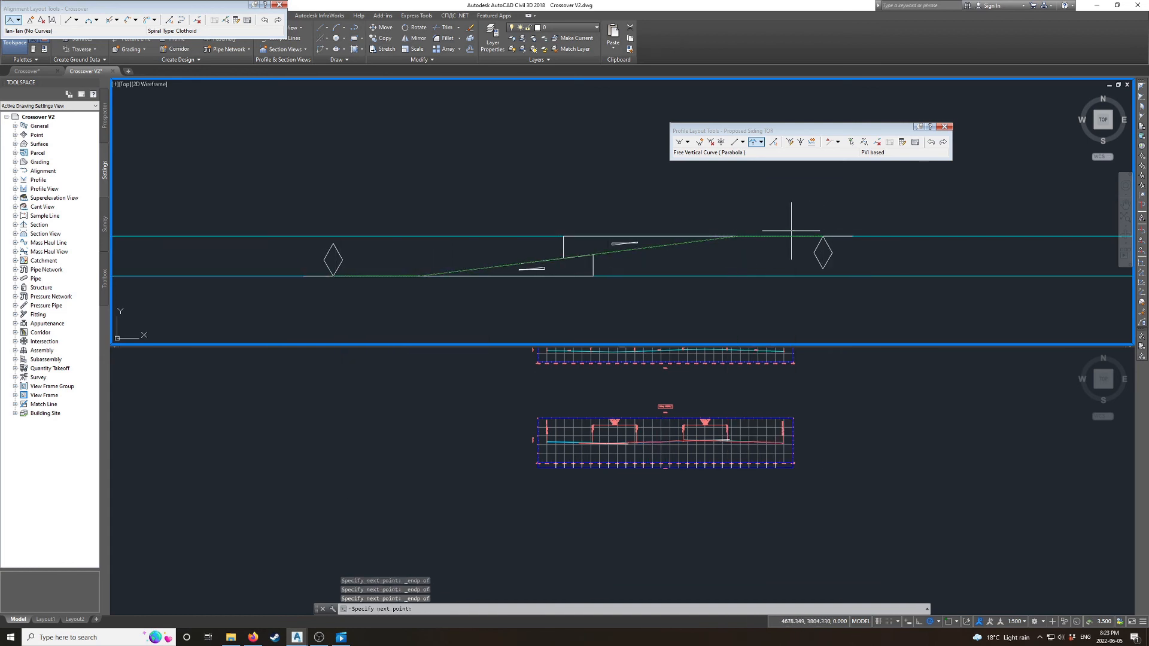
left_click(791, 230)
key("Return")
- Create a profile view for the Crossover alignment and place it below the Siding profile view
left_click(566, 539)
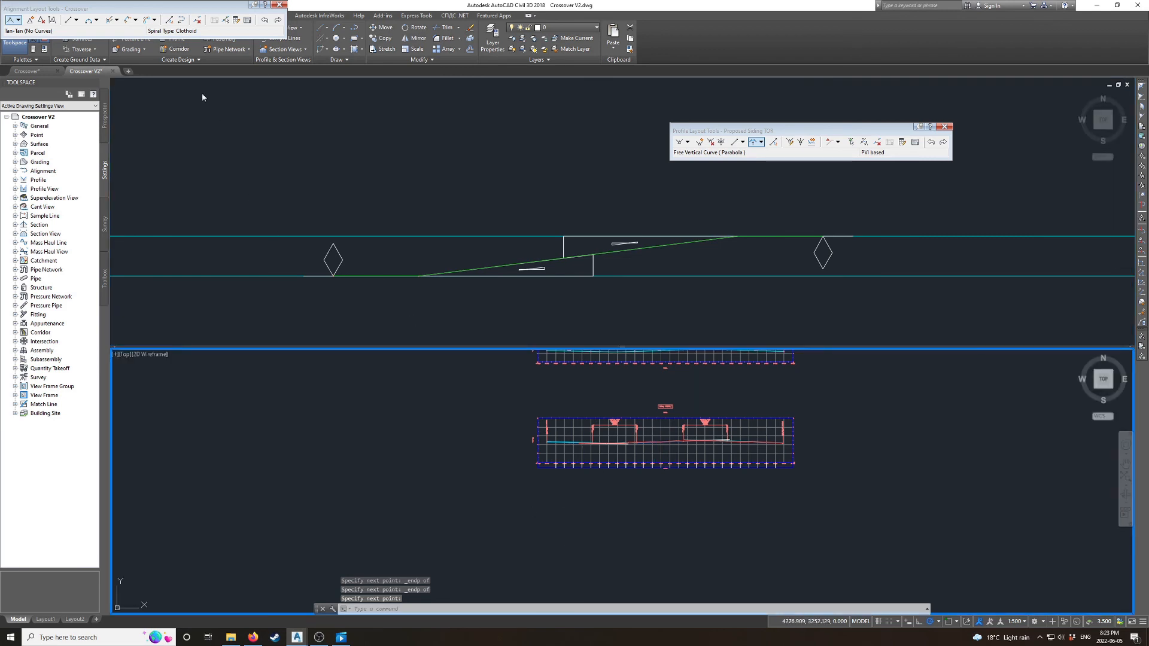
left_click_drag(214, 7, 492, 160)
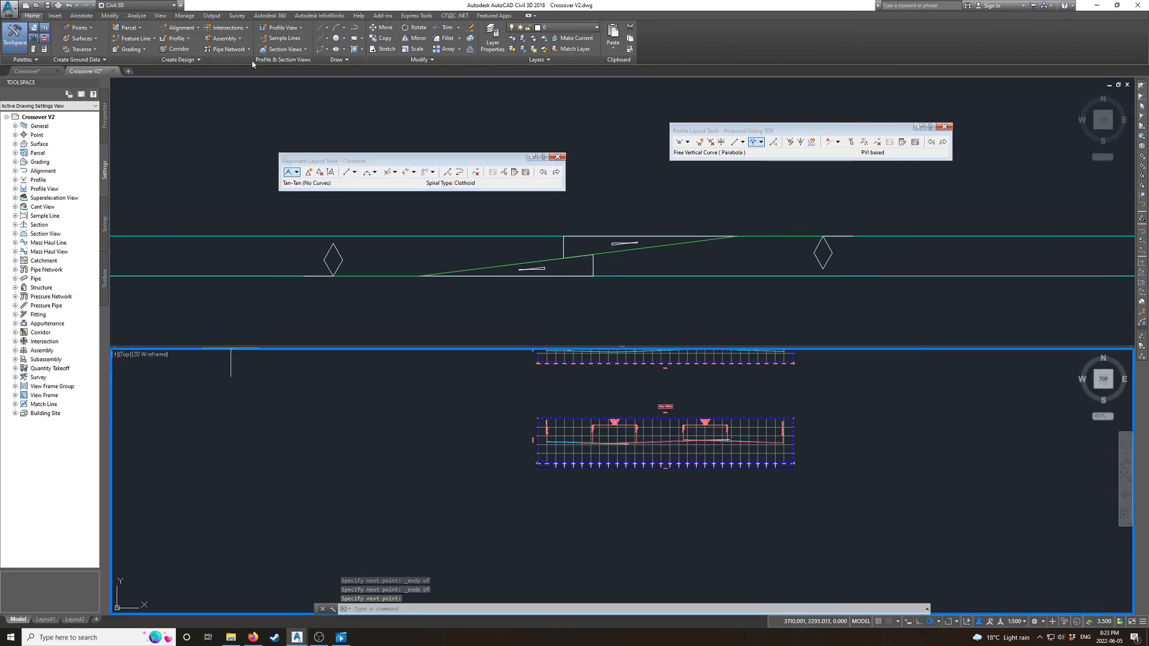
left_click(282, 28)
left_click(294, 39)
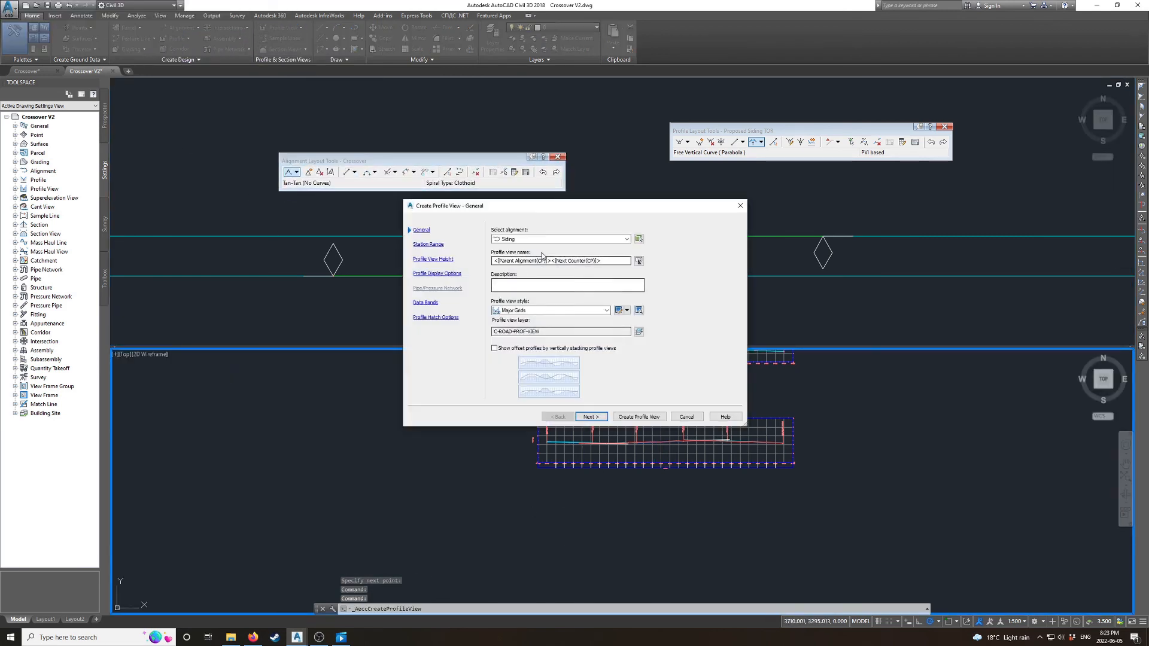
left_click(557, 239)
left_click(522, 259)
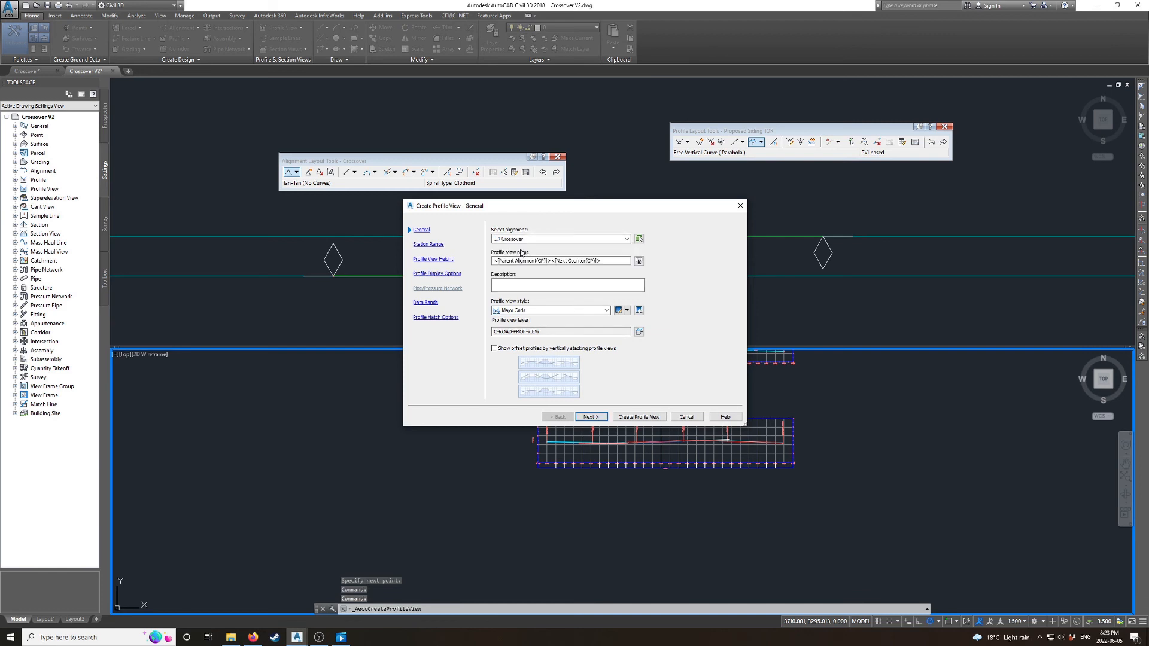
left_click(529, 312)
left_click(519, 362)
left_click(638, 417)
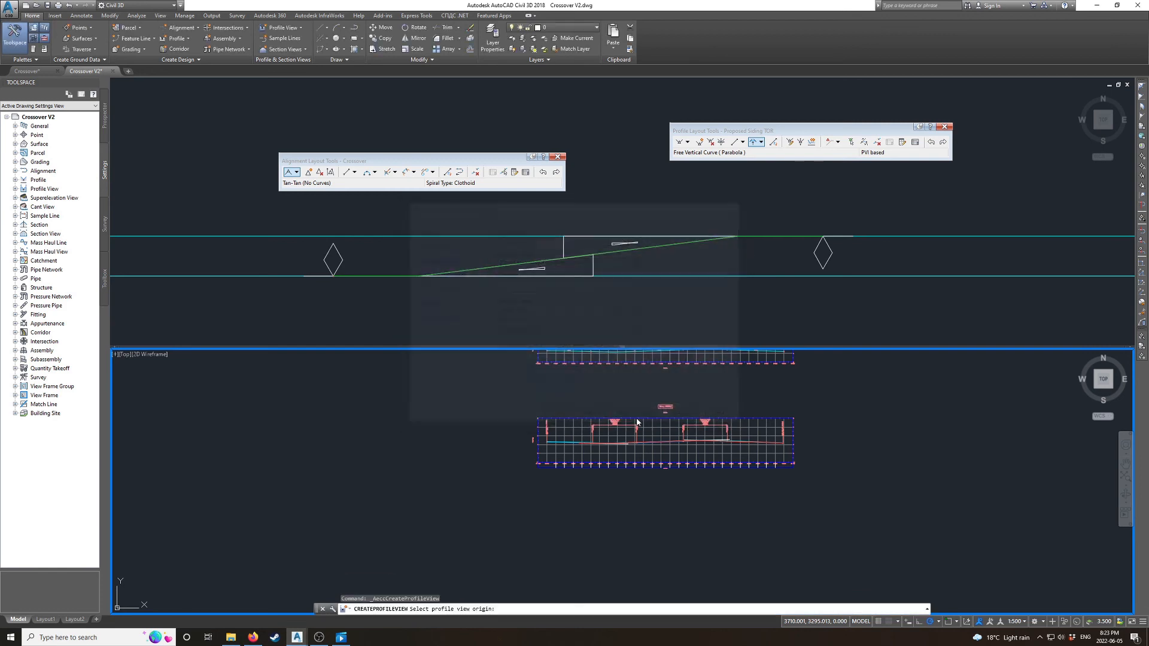
left_click(546, 531)
key("Escape")
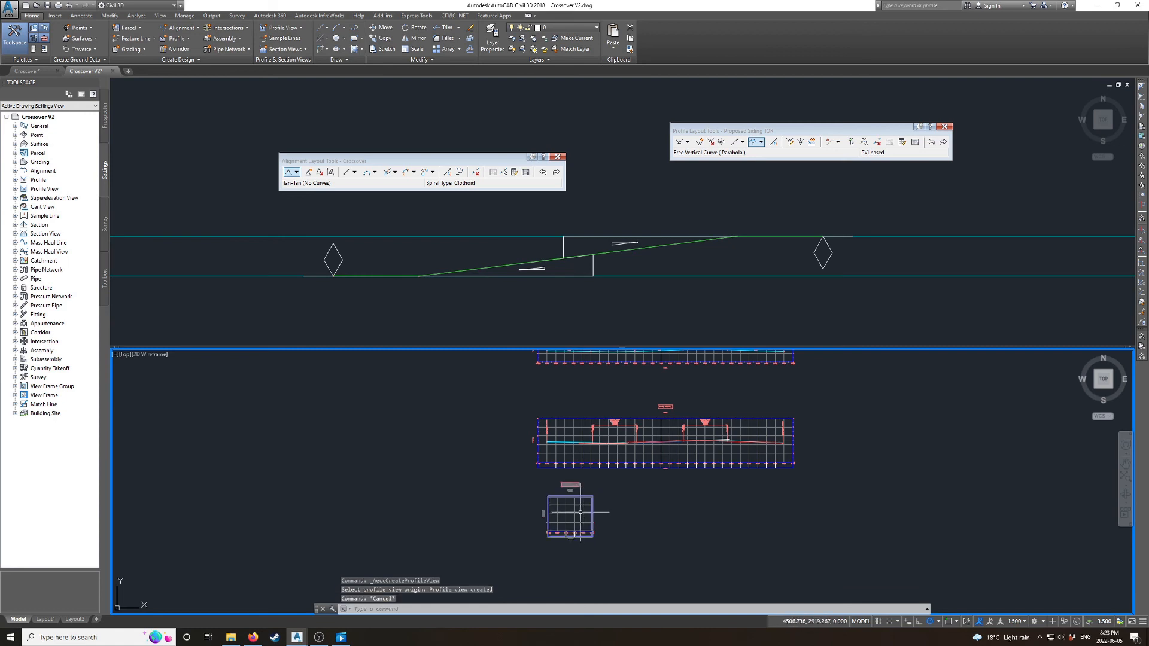
- Close the alignment and profile layout tools and select the new Crossover profile view
scroll(580, 512, "up", 2)
scroll(576, 518, "up", 2)
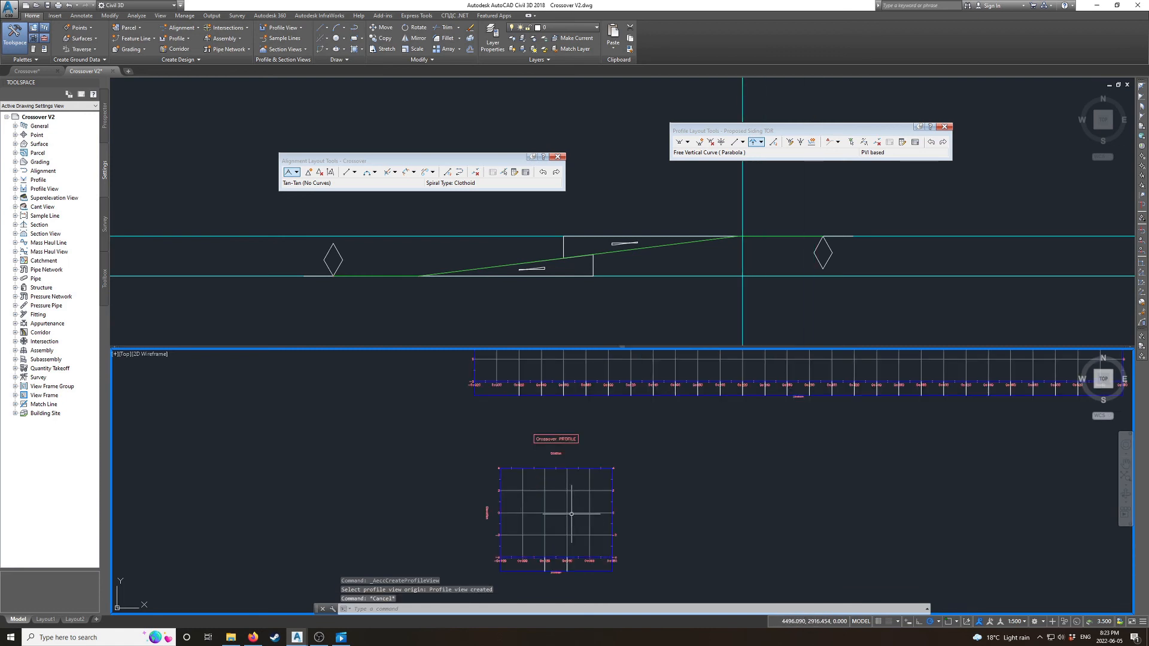
left_click(567, 513)
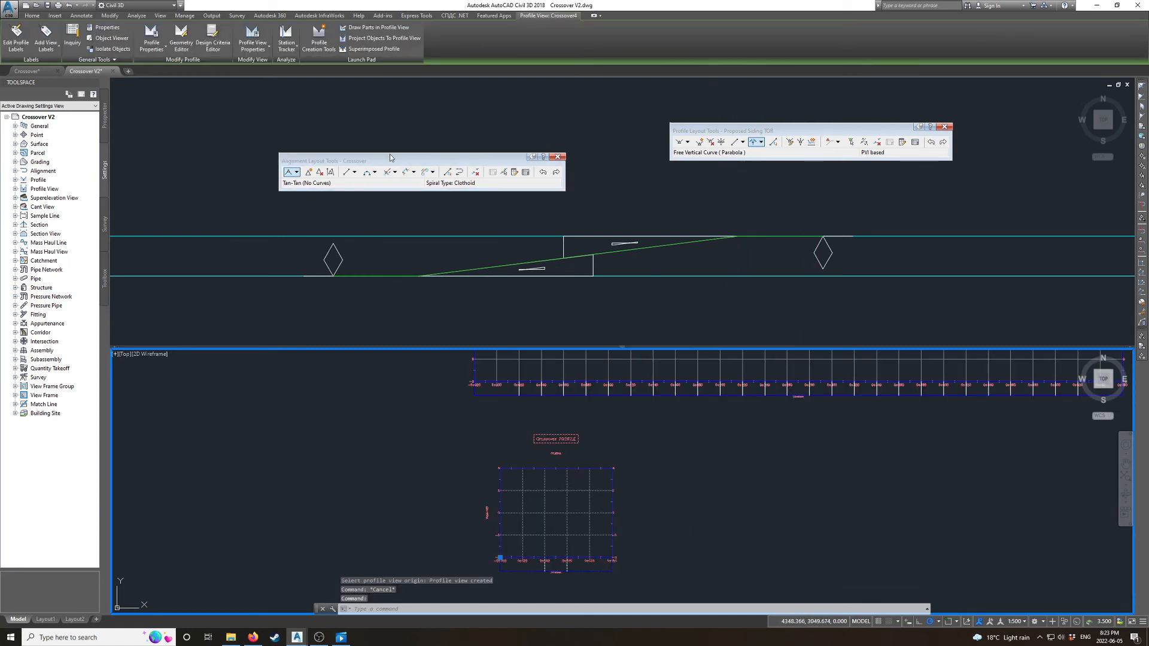
left_click(558, 156)
key("Escape")
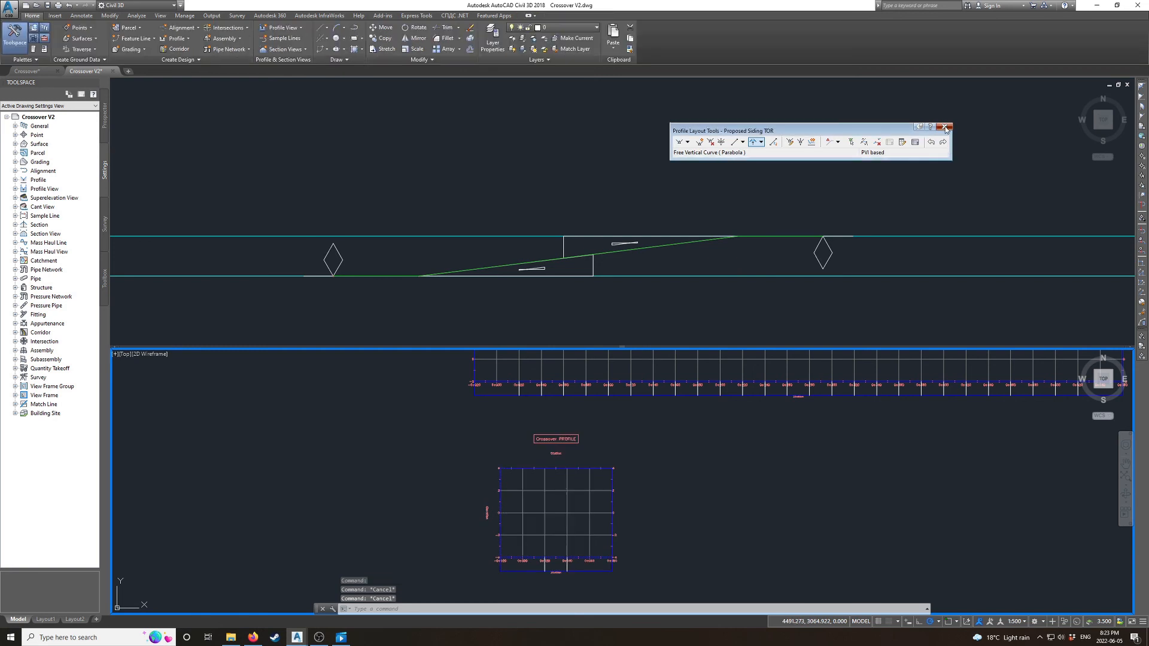
left_click(946, 130)
left_click(569, 513)
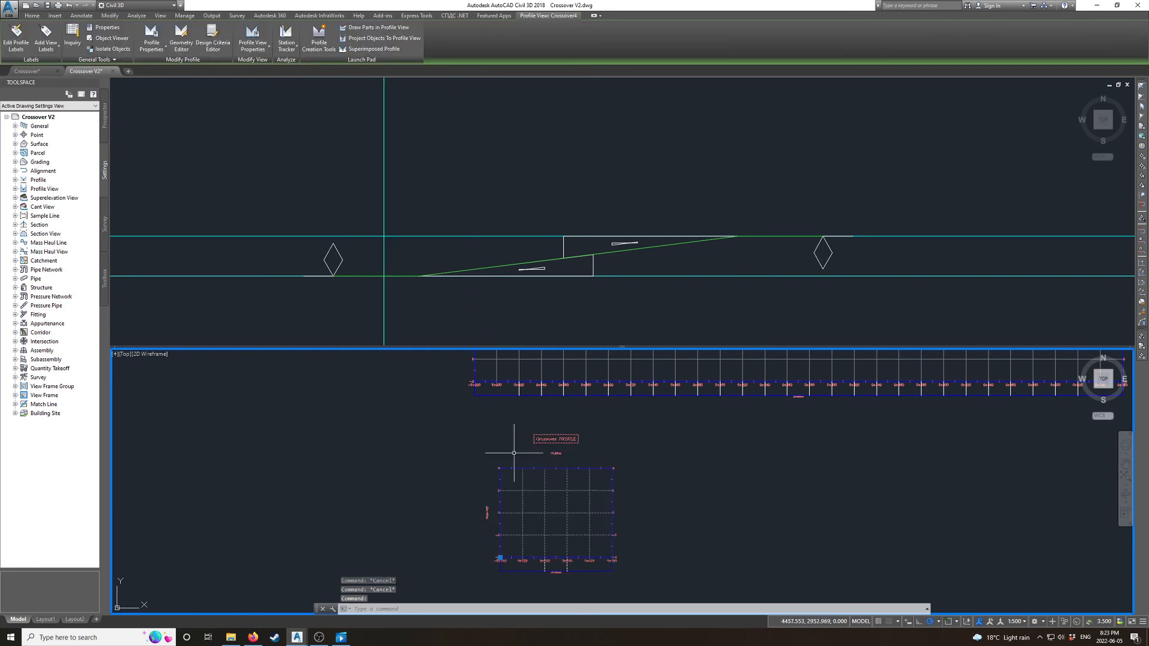
left_click(373, 48)
left_click(443, 307)
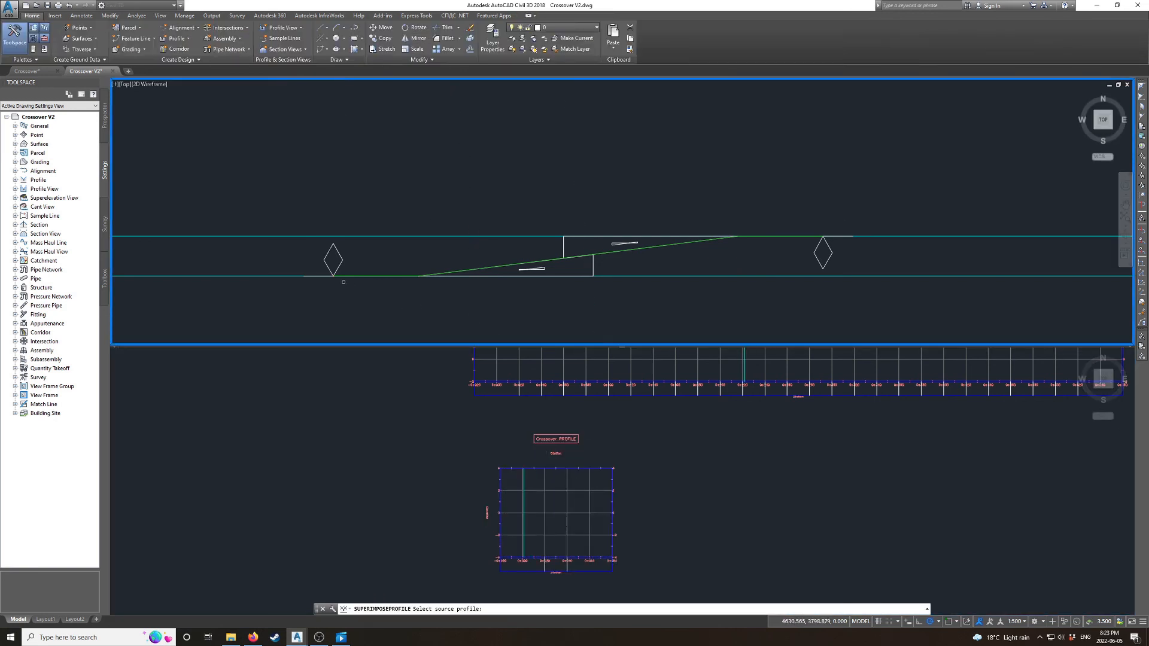
key("Escape")
key("Escape")
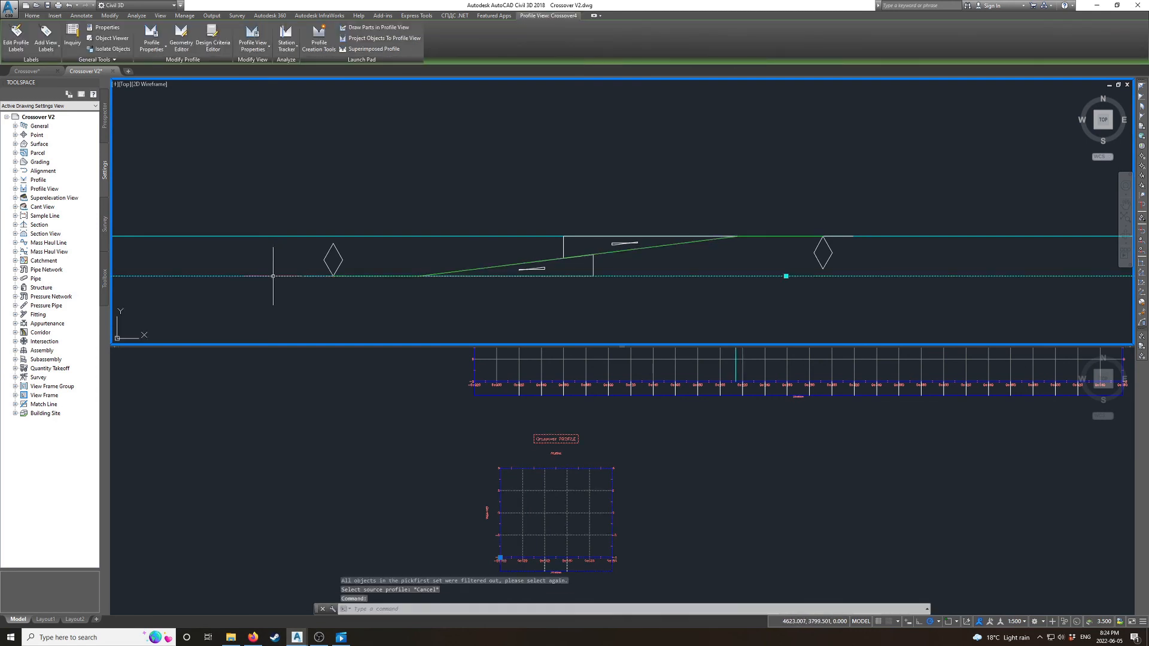
left_click(253, 276)
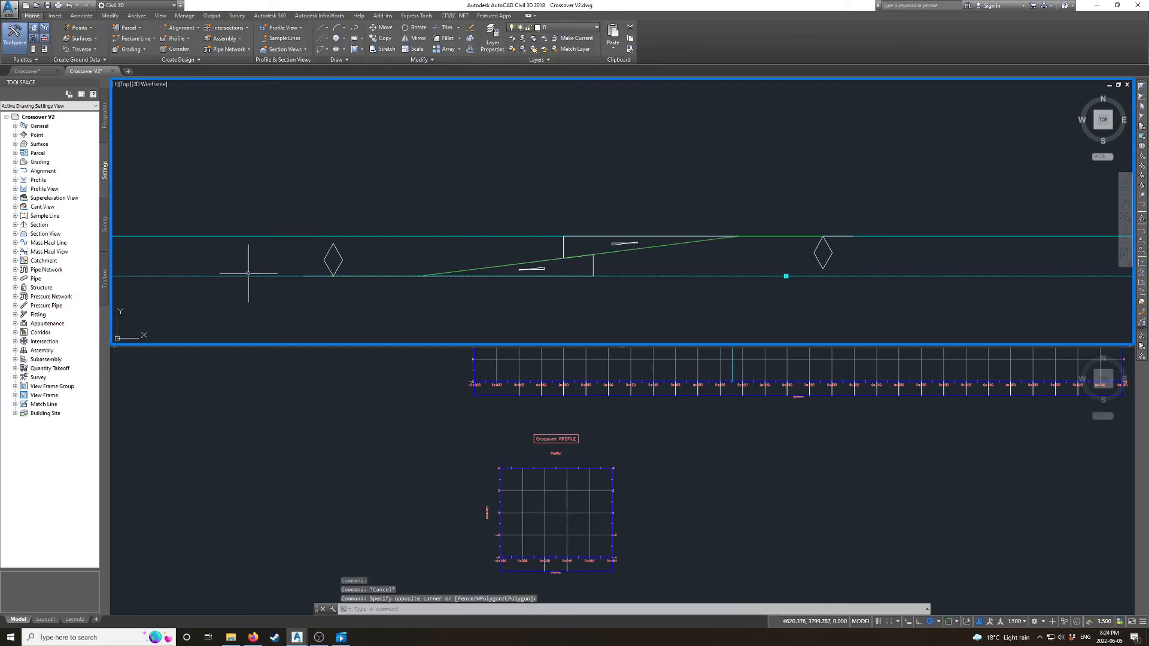
key("Escape")
- Start superimposing the cyan profile from the uppermost profile view onto the Crossover profile view
left_click(519, 493)
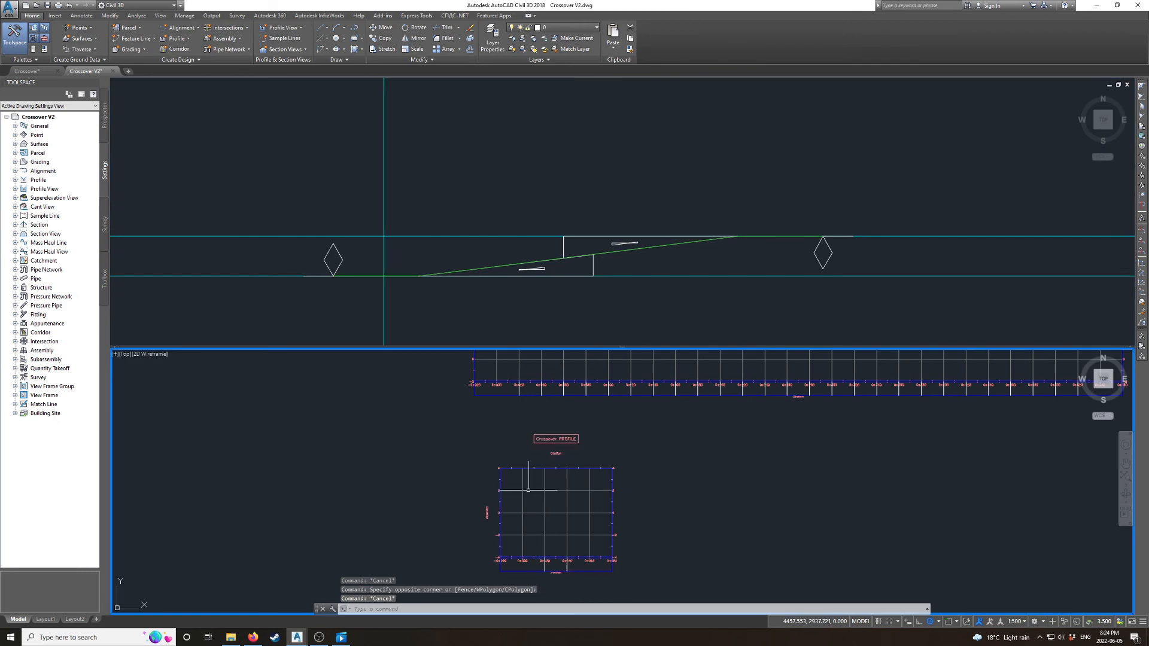
left_click(364, 51)
scroll(598, 419, "down", 3)
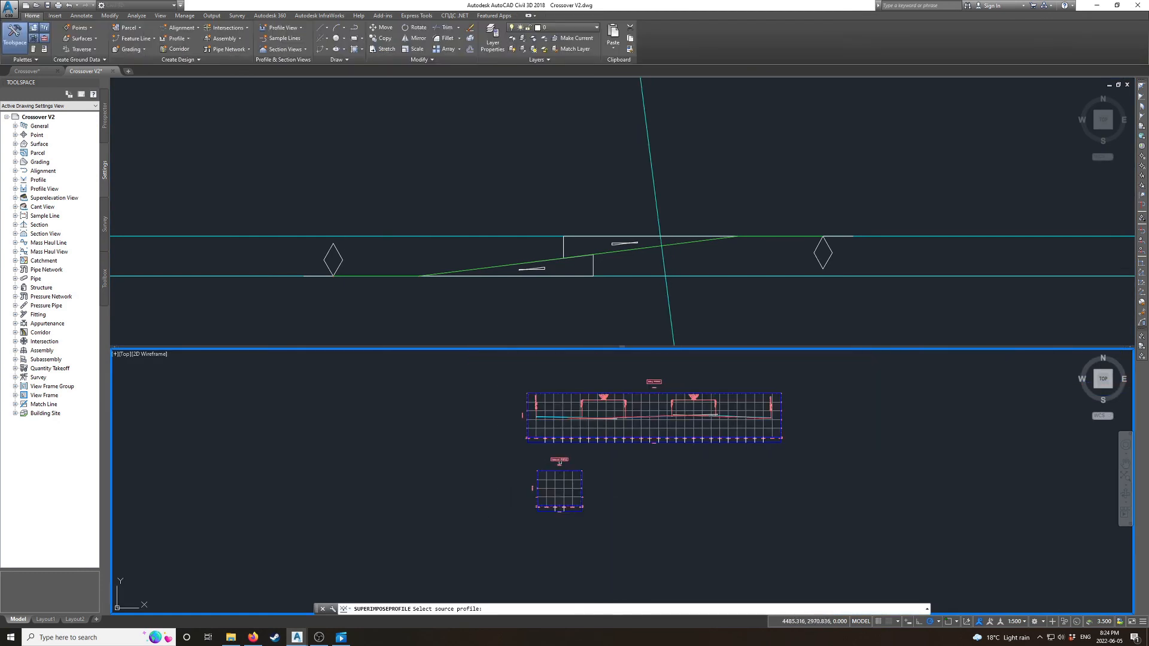
scroll(561, 362, "up", 2)
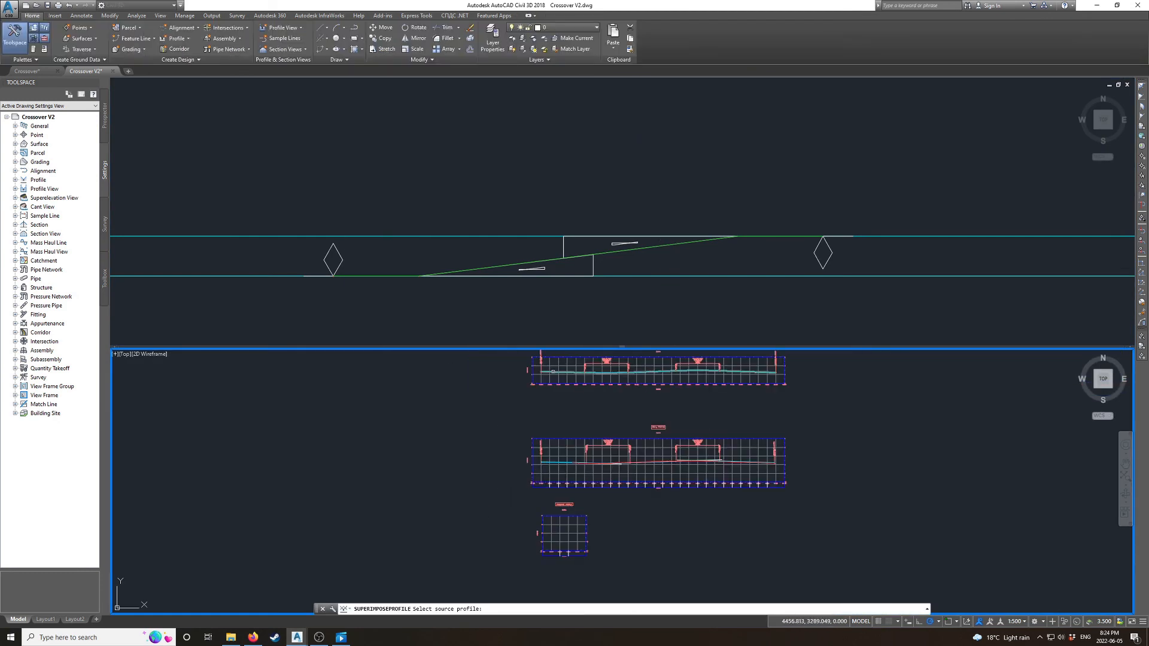
left_click(552, 371)
left_click(564, 532)
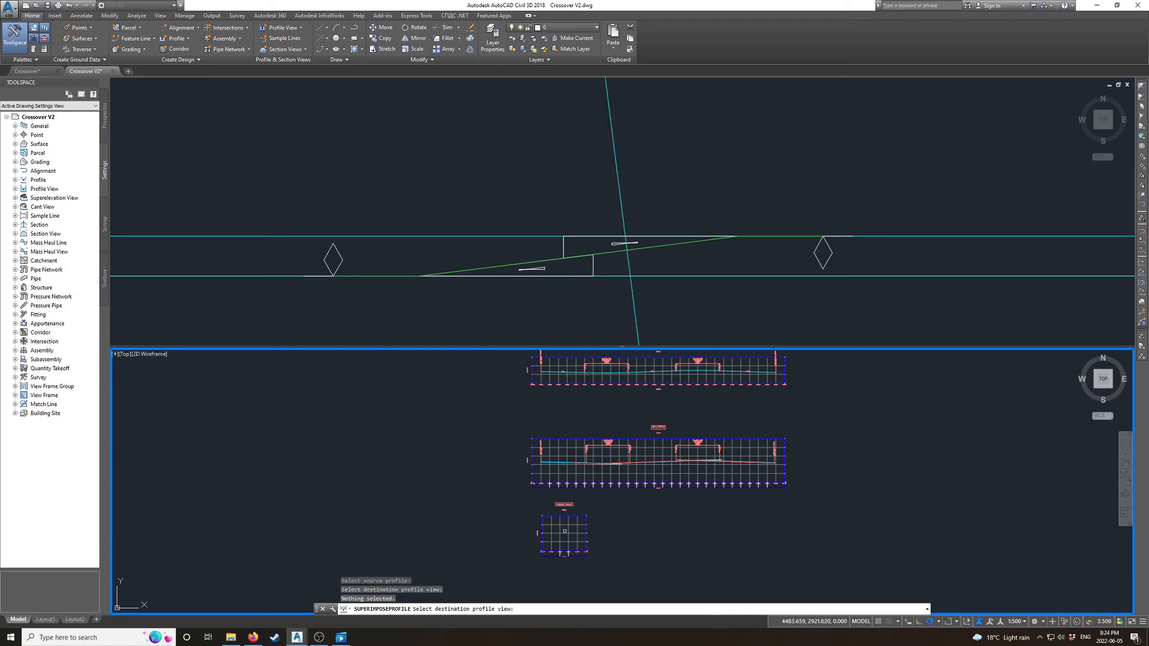
left_click(560, 530)
- Limit the superimposed range from the lower turnout's diamond endpoint, station 0+220.419m, to the lower end of the diagonal, and apply it
left_click(438, 250)
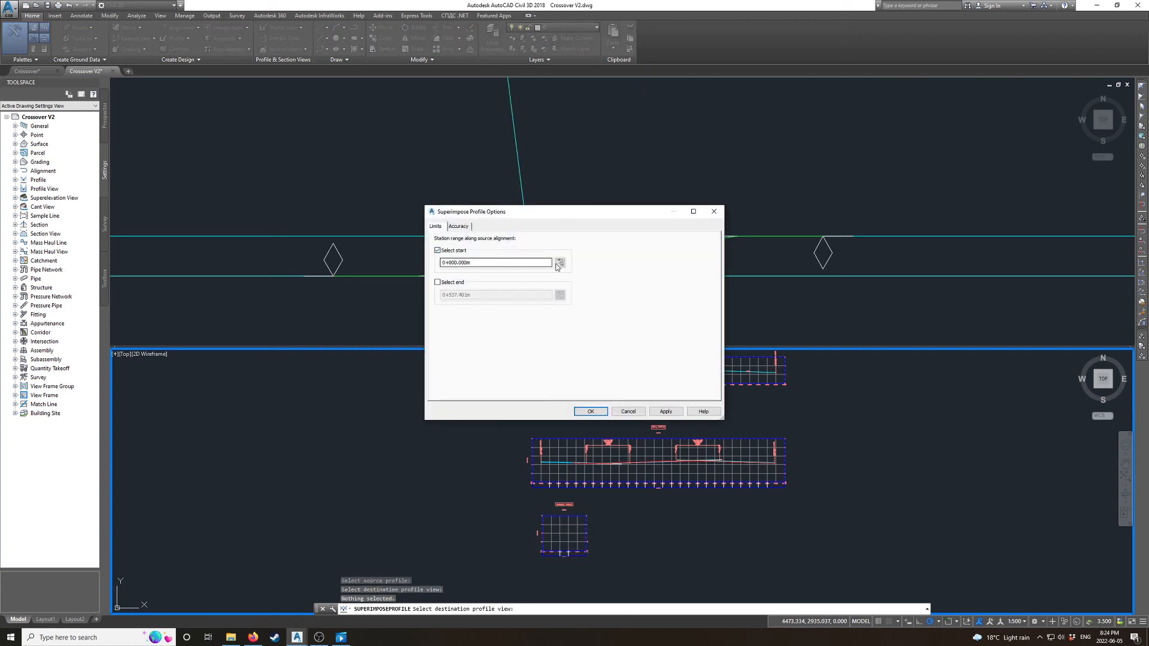
left_click(337, 276)
key("shift+e")
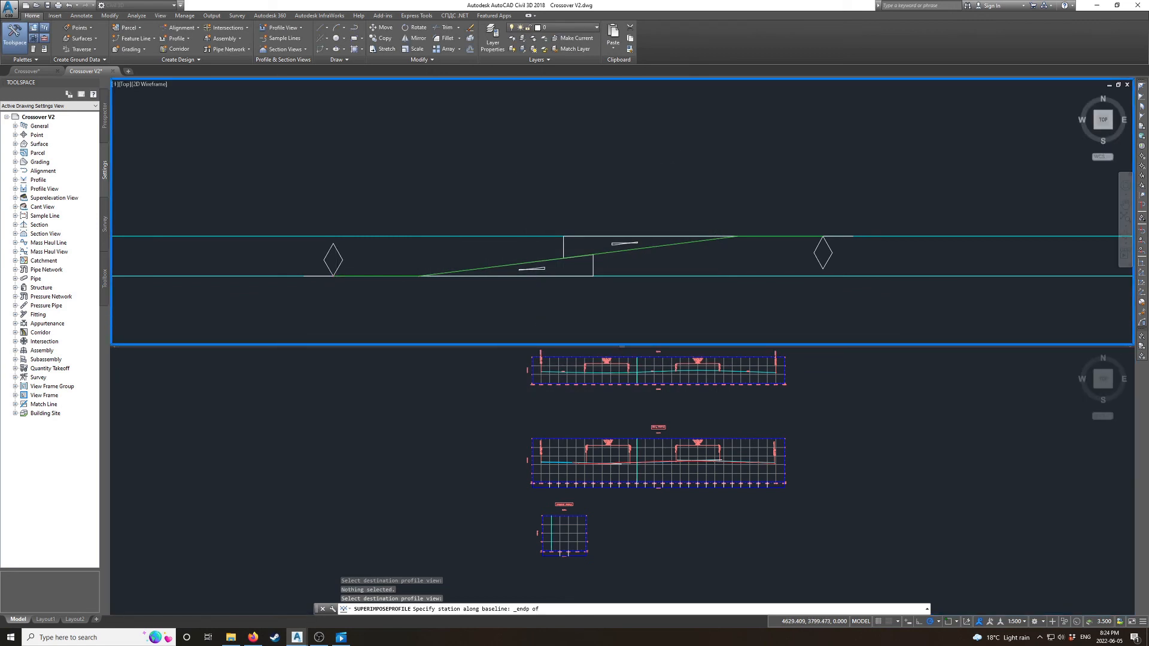
left_click(334, 276)
left_click(437, 281)
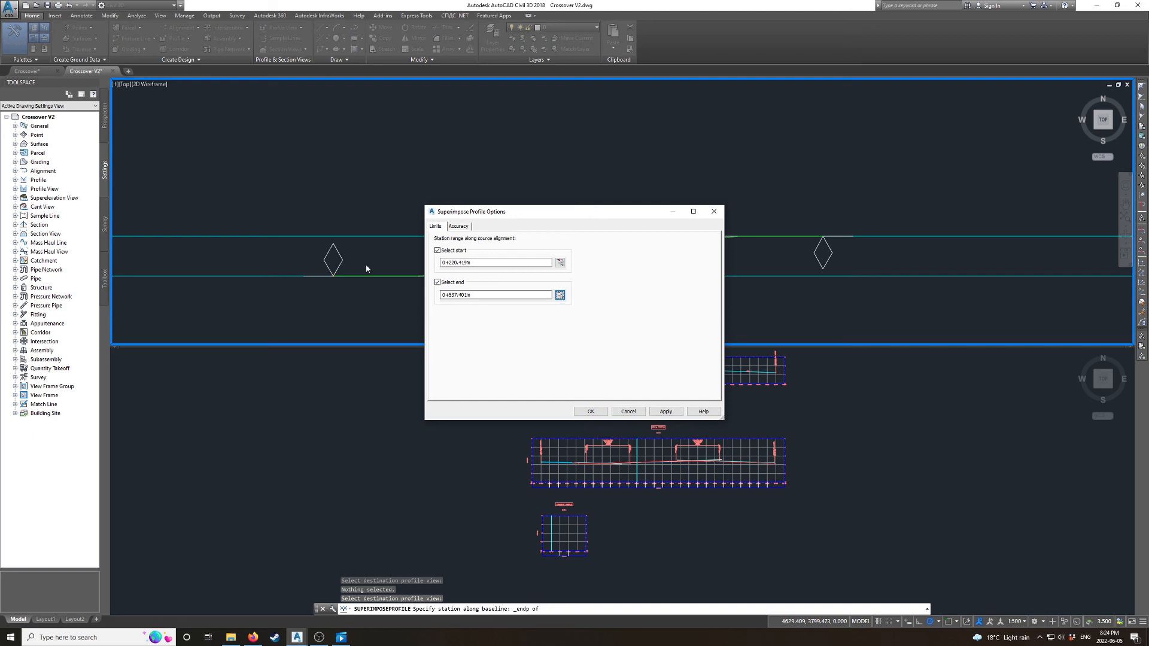
right_click(426, 293, "shift")
key("e")
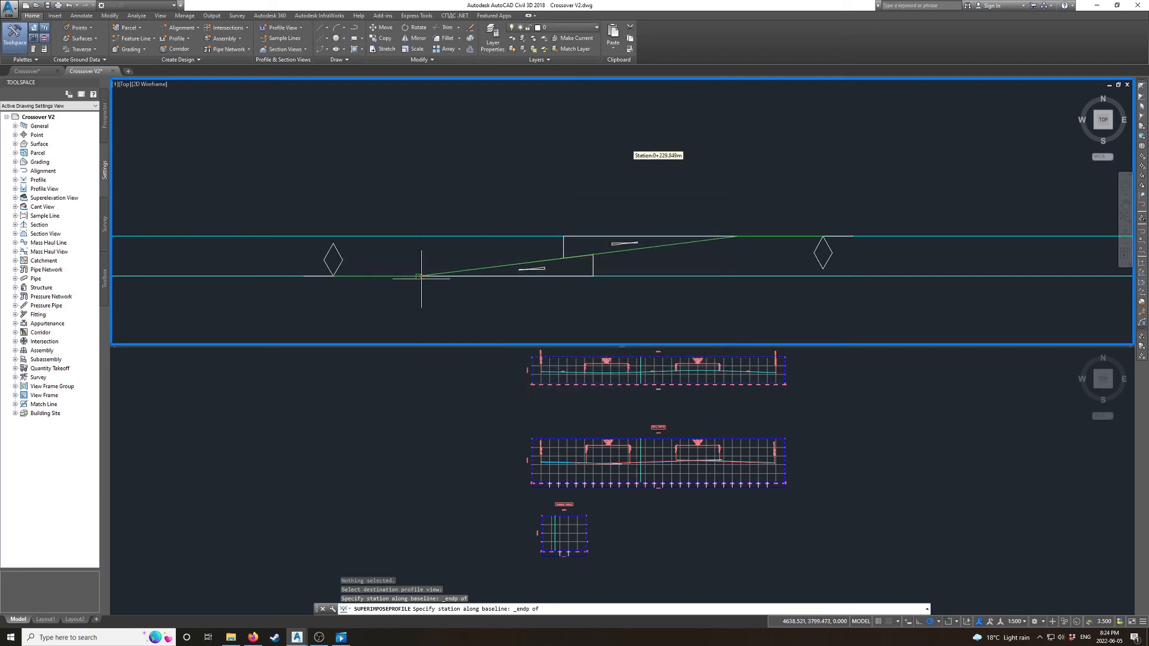
left_click(422, 275)
left_click(589, 412)
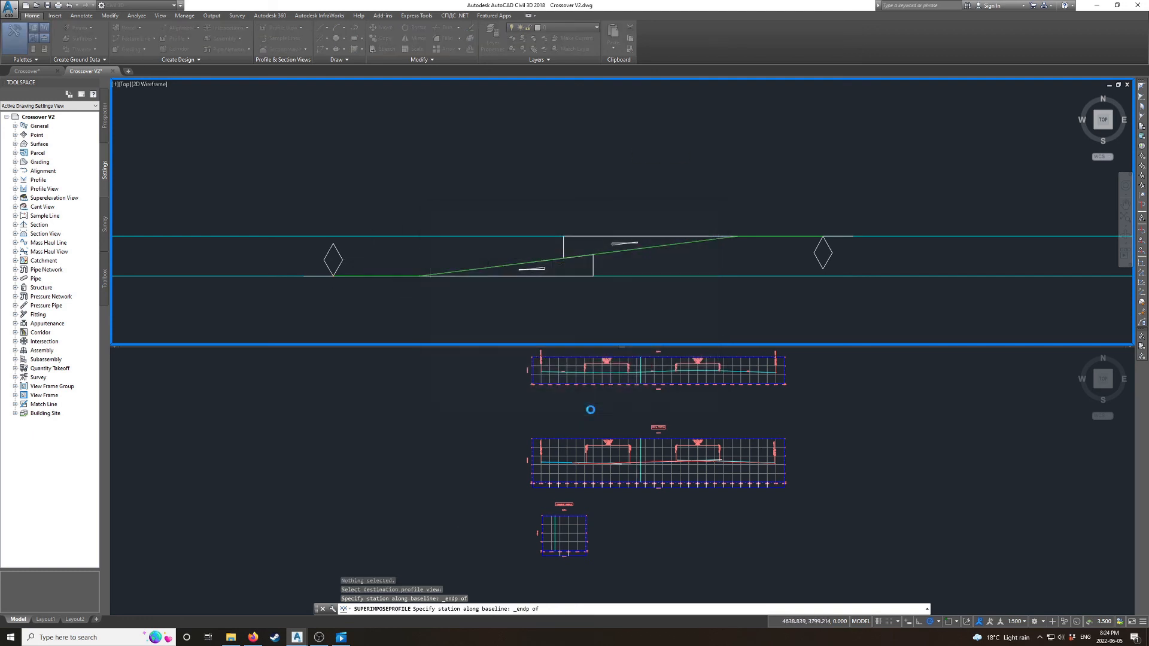
left_click(555, 532)
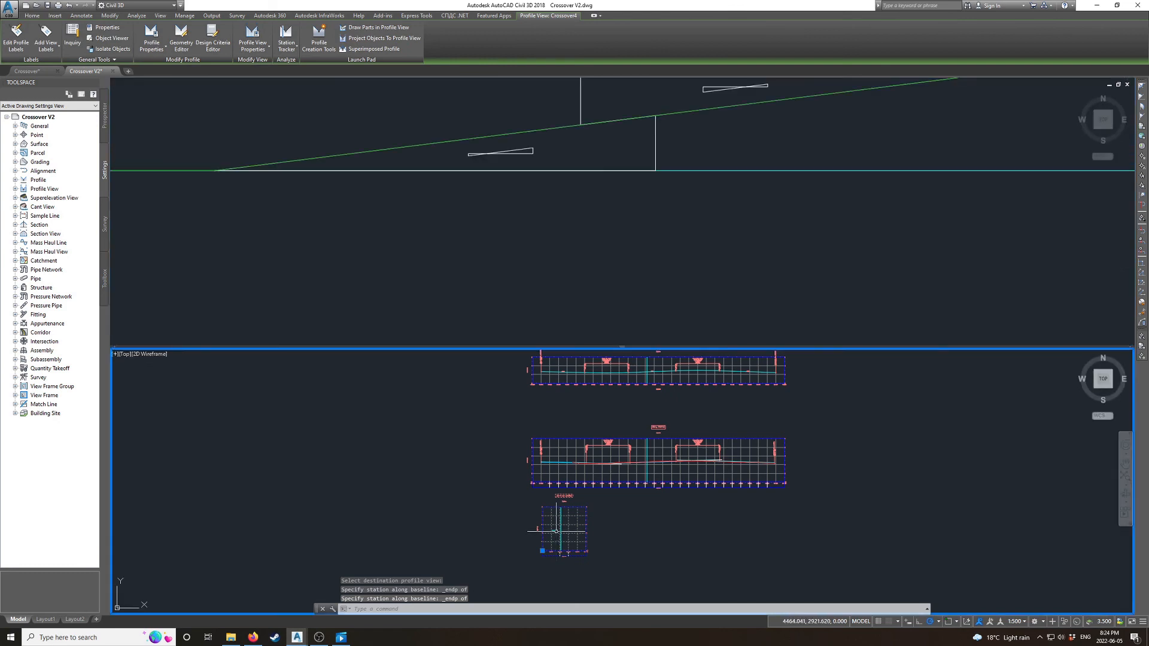
scroll(551, 526, "up", 2)
left_click(580, 262)
scroll(591, 247, "down", 3)
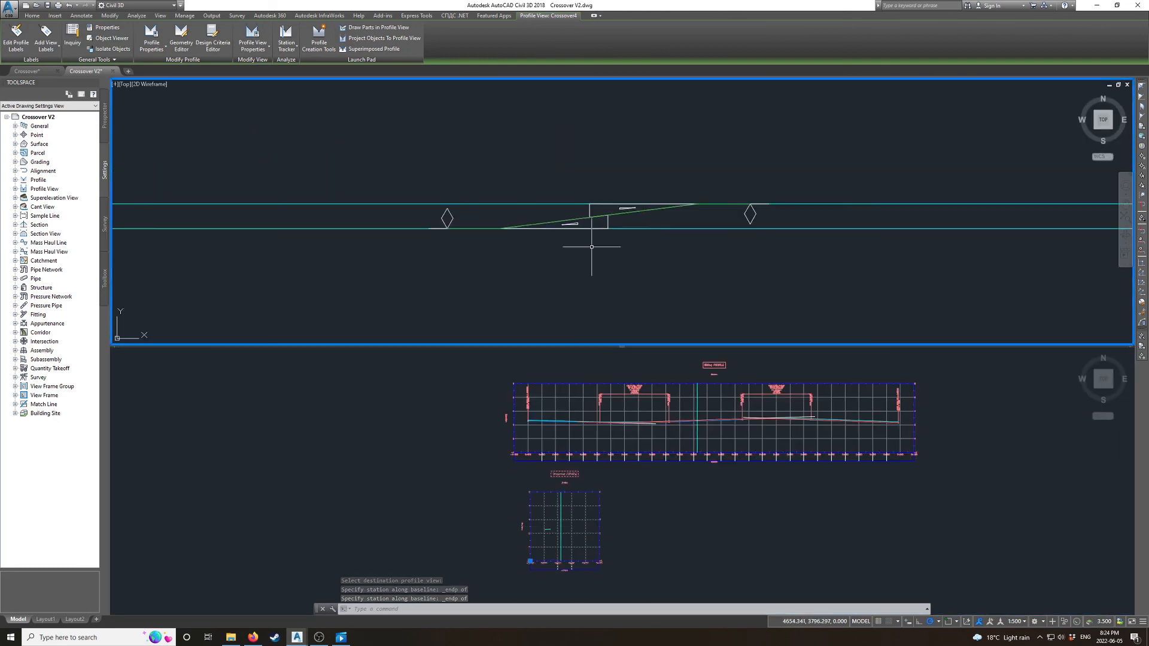
scroll(667, 244, "down", 1)
scroll(705, 215, "up", 1)
key("Escape")
- Start superimposing the blue profile from the Siding profile view onto the Crossover profile view
scroll(704, 216, "up", 4)
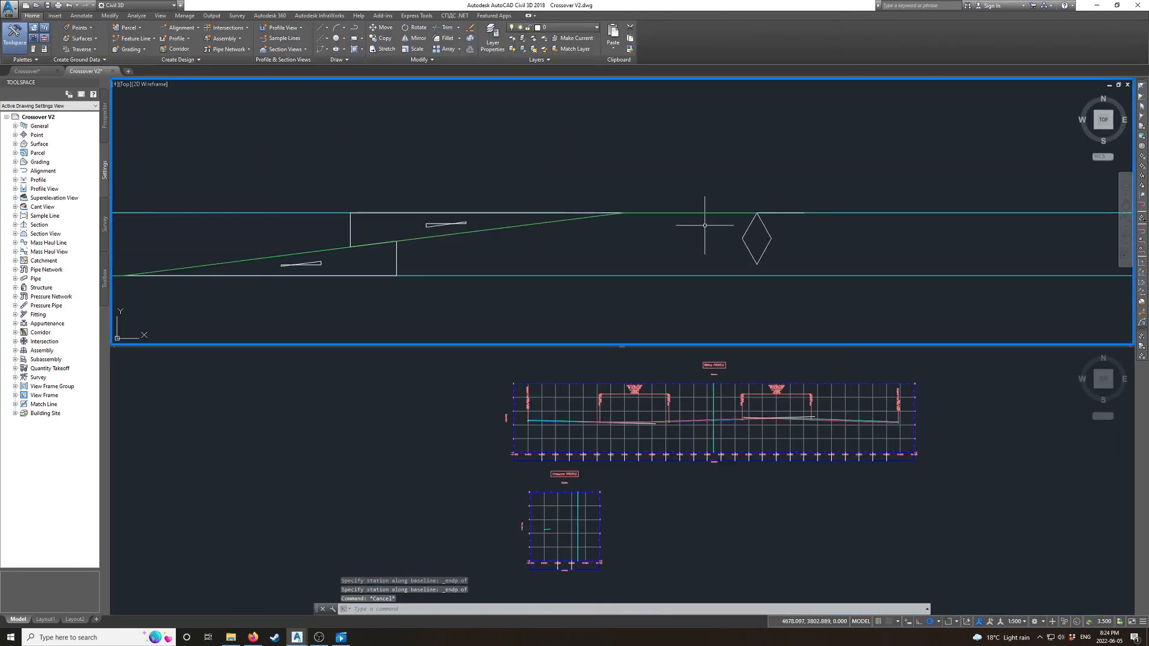
left_click(569, 526)
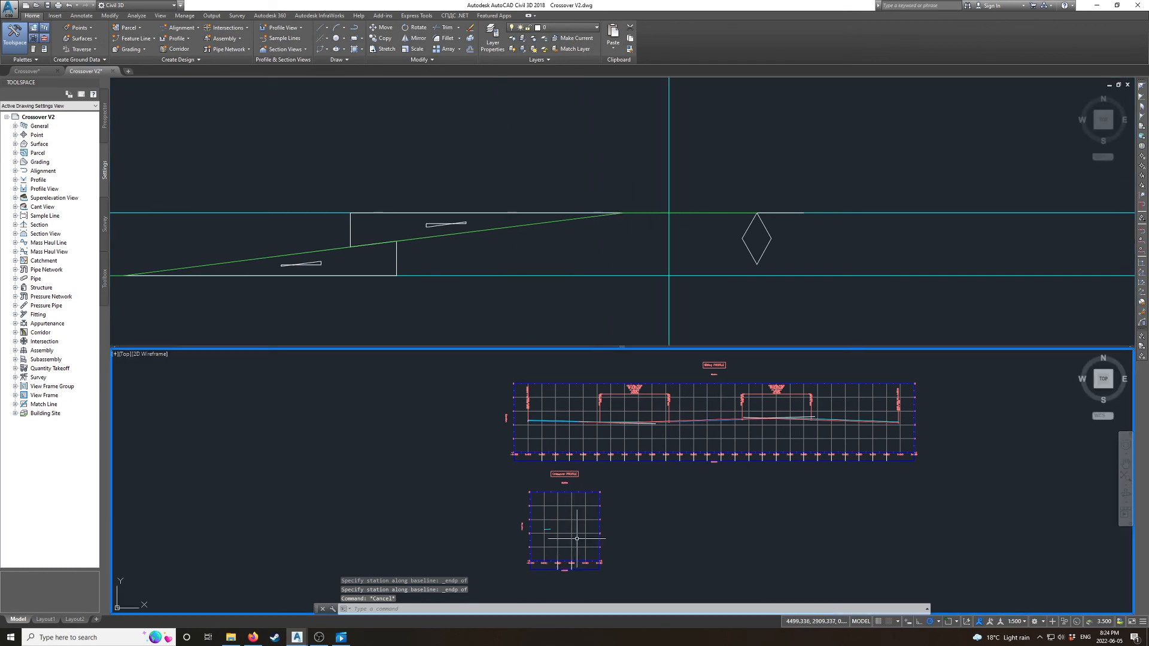
left_click(571, 522)
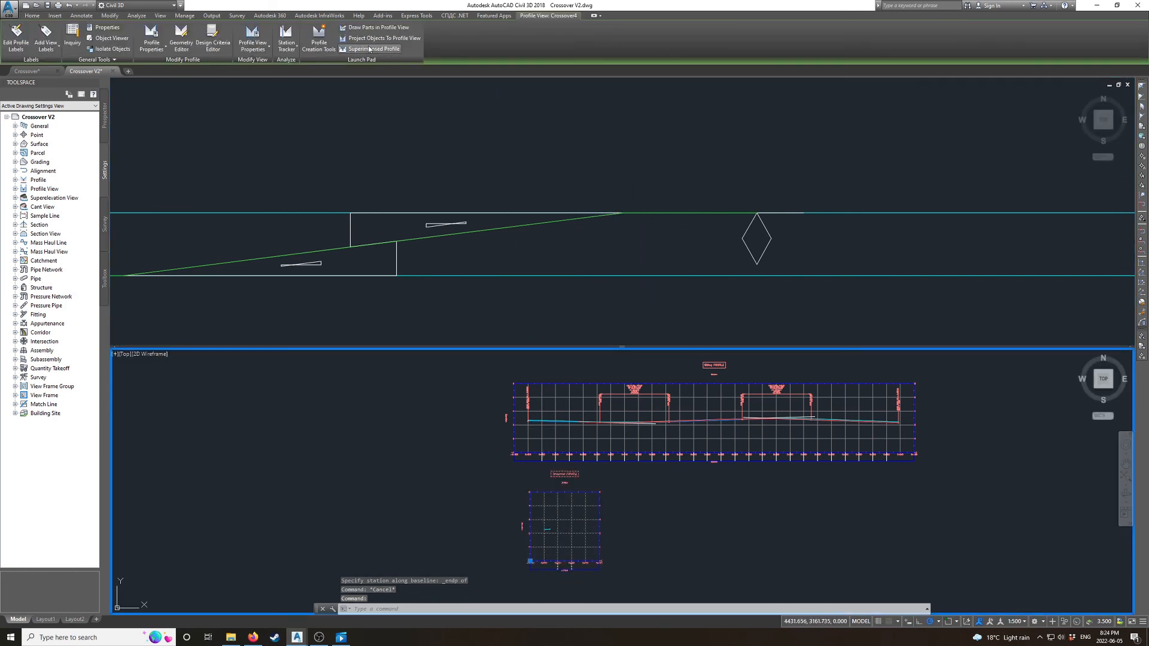
left_click(368, 49)
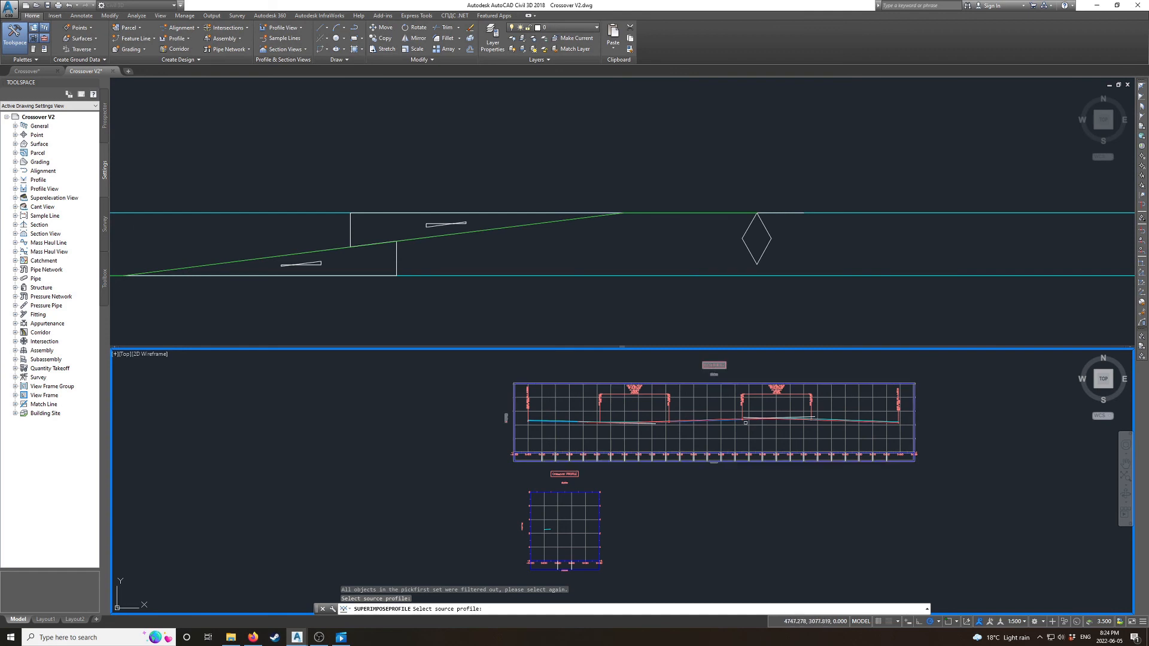
scroll(746, 423, "up", 6)
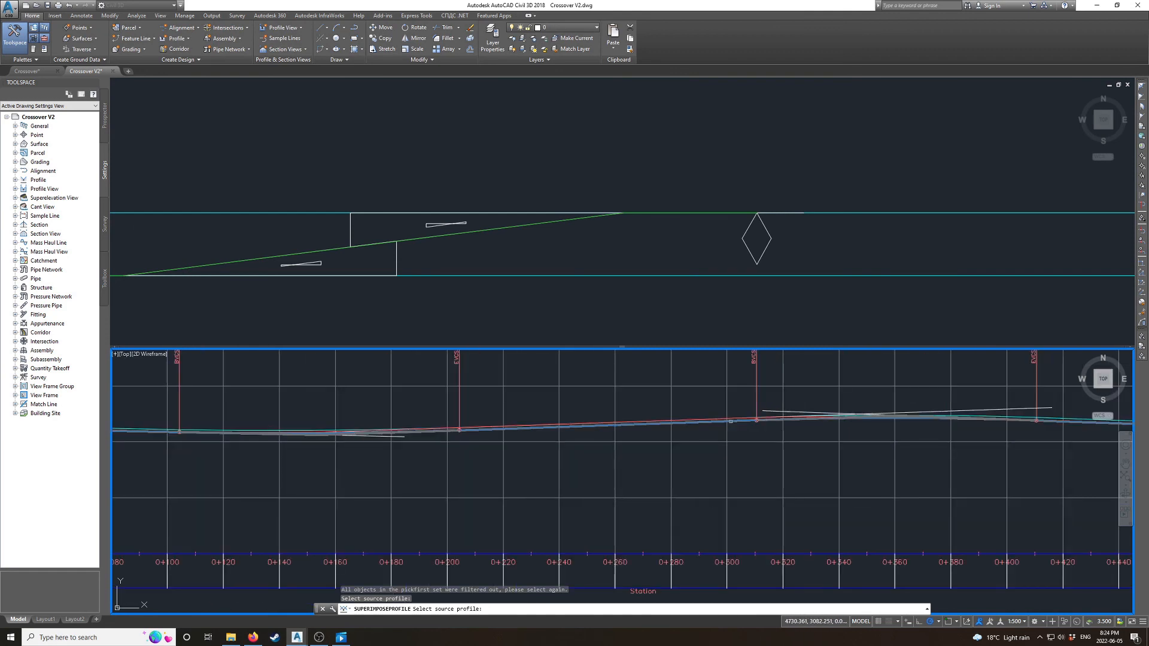
left_click(730, 421)
scroll(688, 389, "down", 4)
scroll(619, 479, "down", 2)
scroll(516, 531, "up", 2)
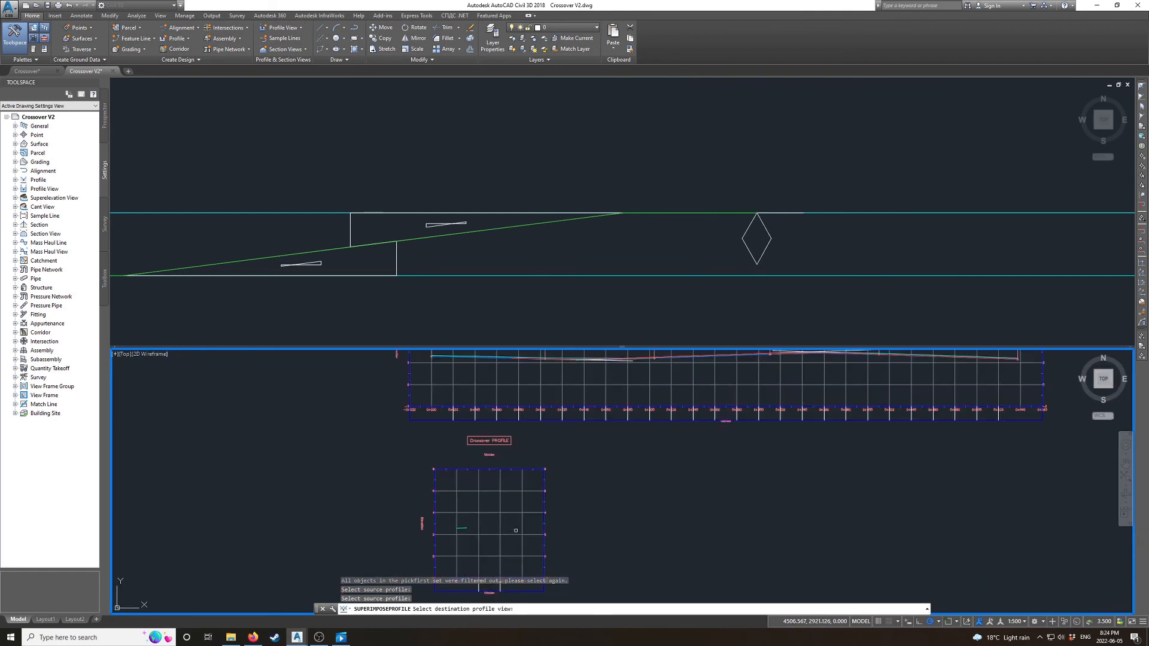
left_click(520, 517)
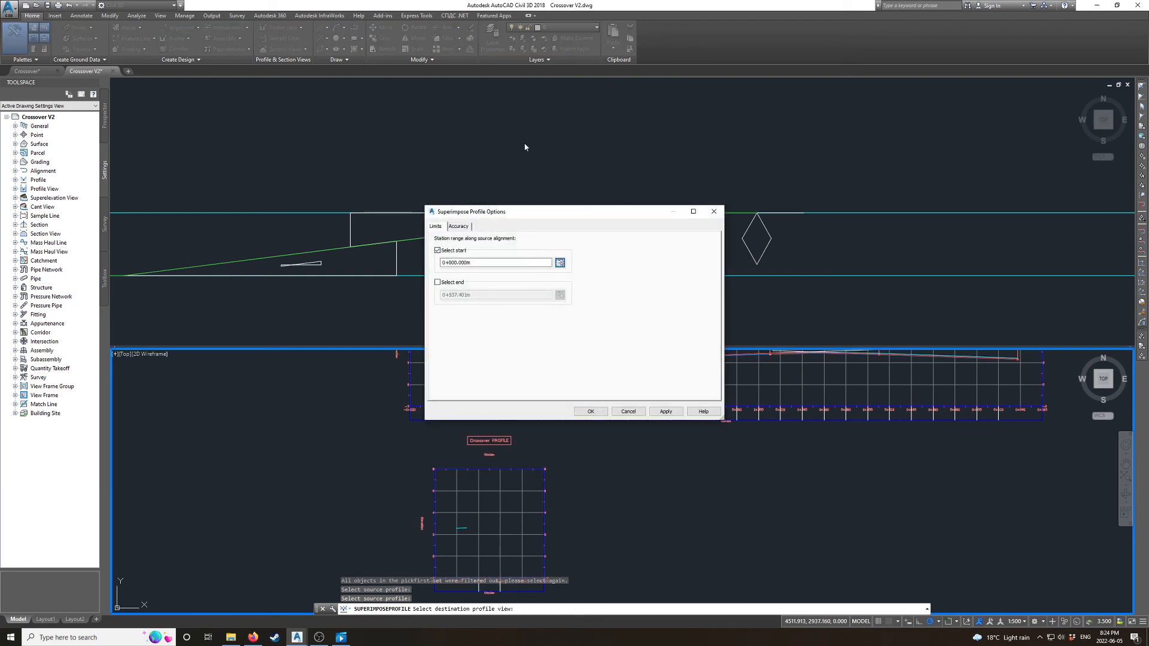
- Limit the superimposed range from the diagonal's upper end, 0+263.532m, to the upper turnout's diamond endpoint, 0+272.644m, and apply it
key("Return")
left_click(623, 213)
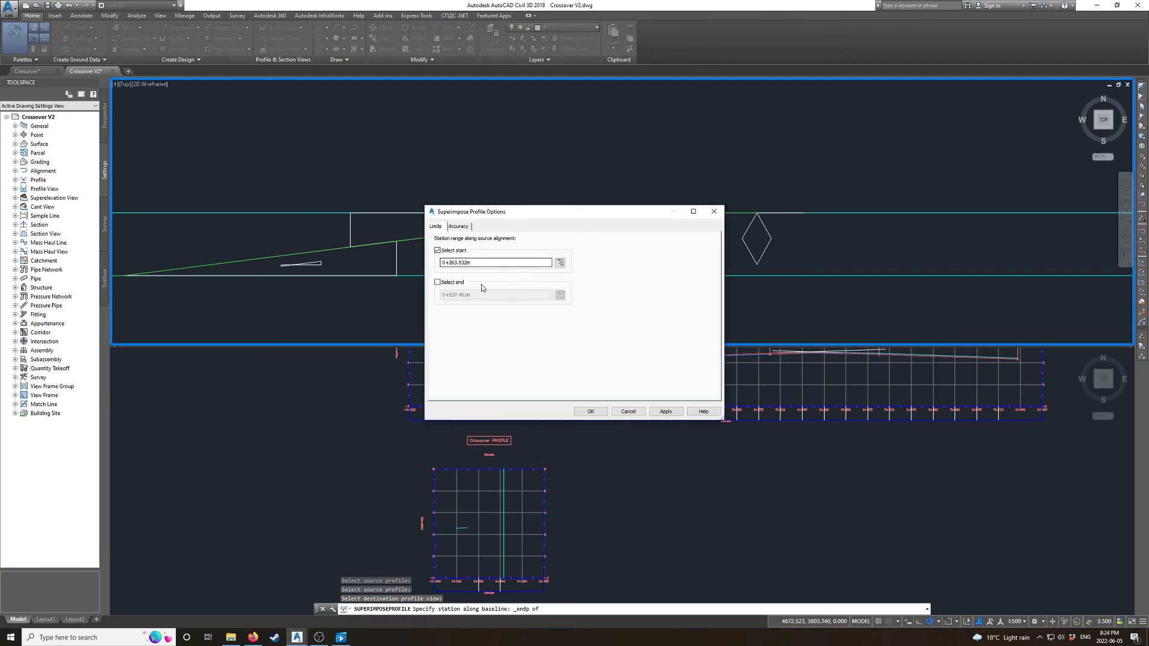
left_click(439, 282)
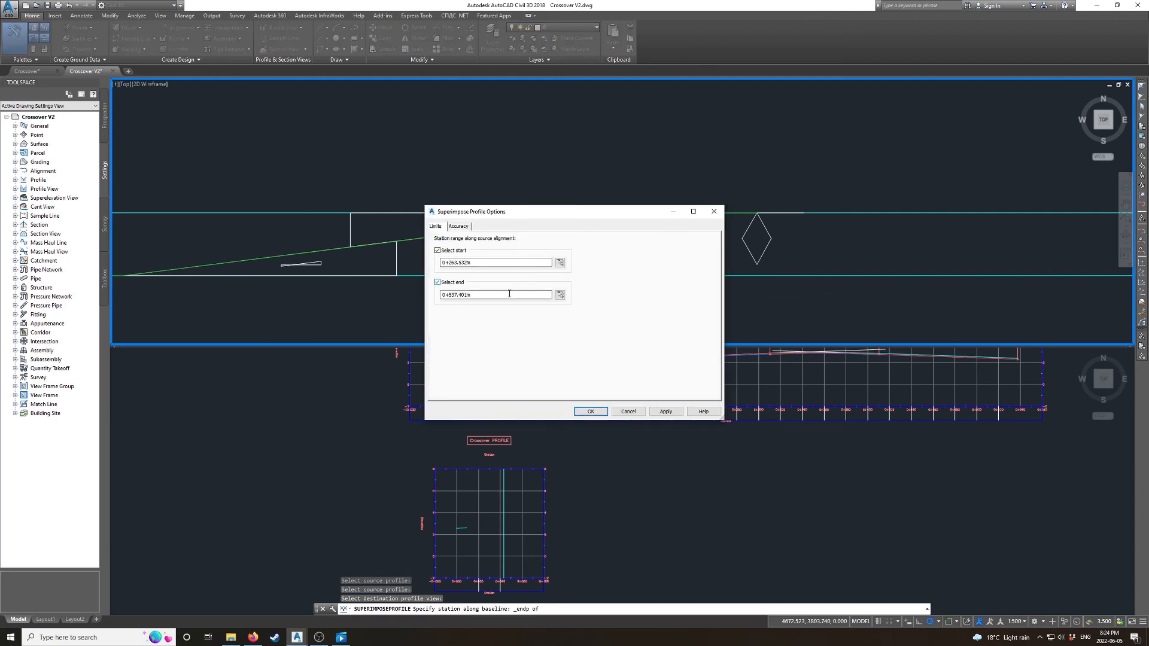
right_click(757, 214, "shift")
key("e")
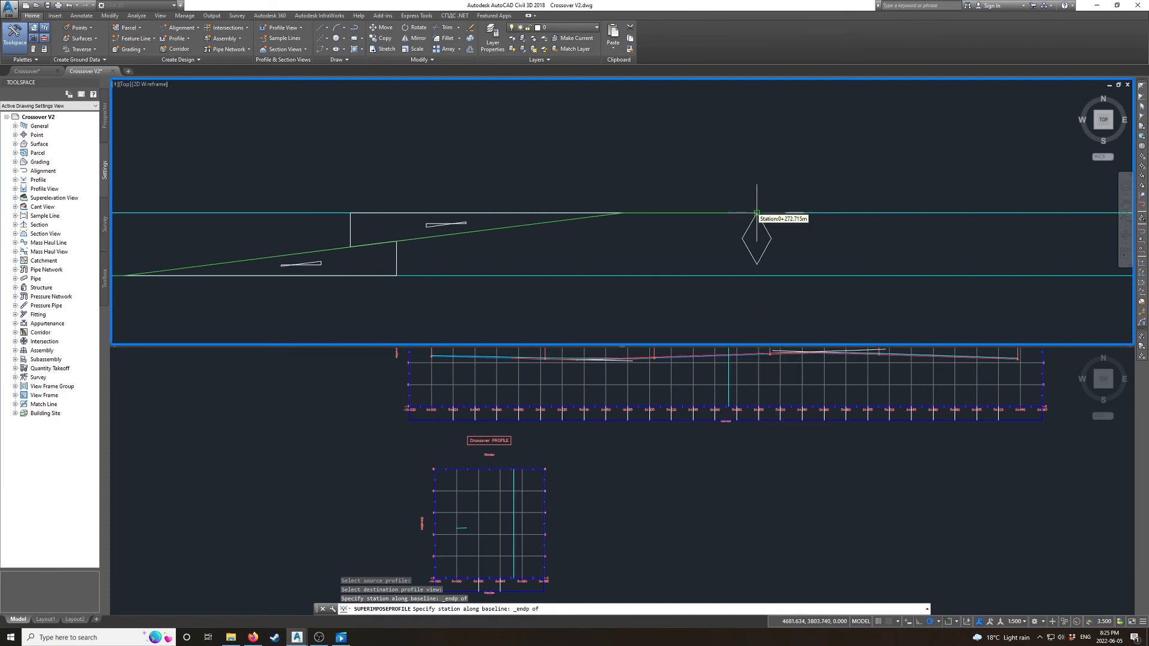
left_click(757, 213)
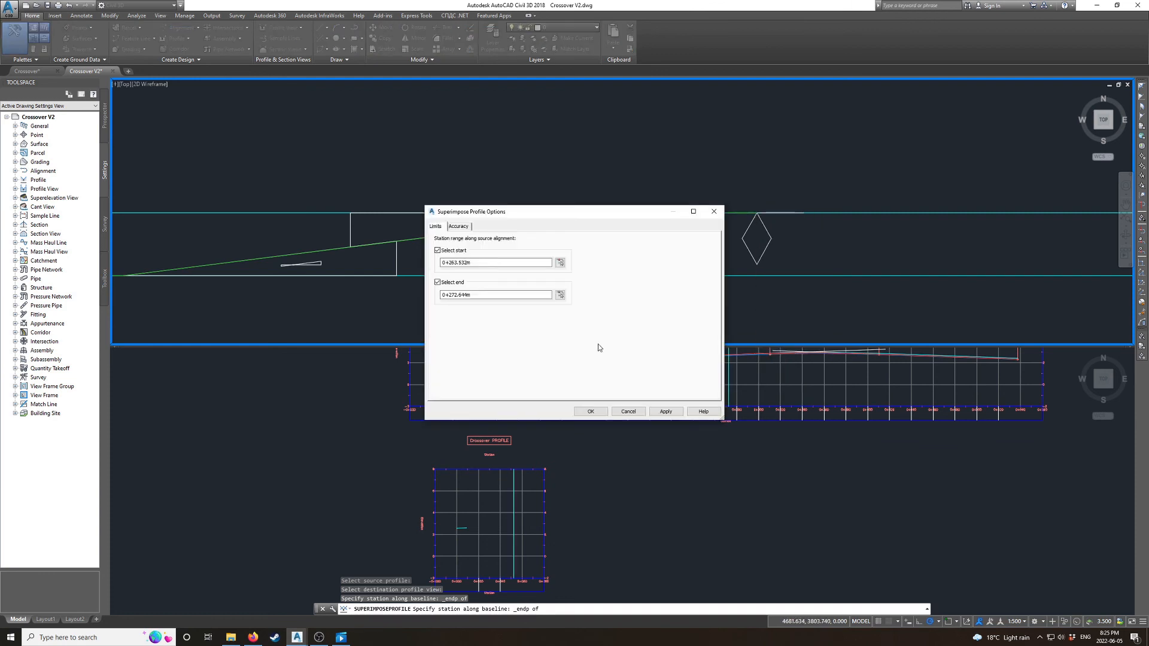
left_click(593, 410)
left_click(483, 540)
scroll(468, 539, "up", 2)
key("Escape")
key("Escape")
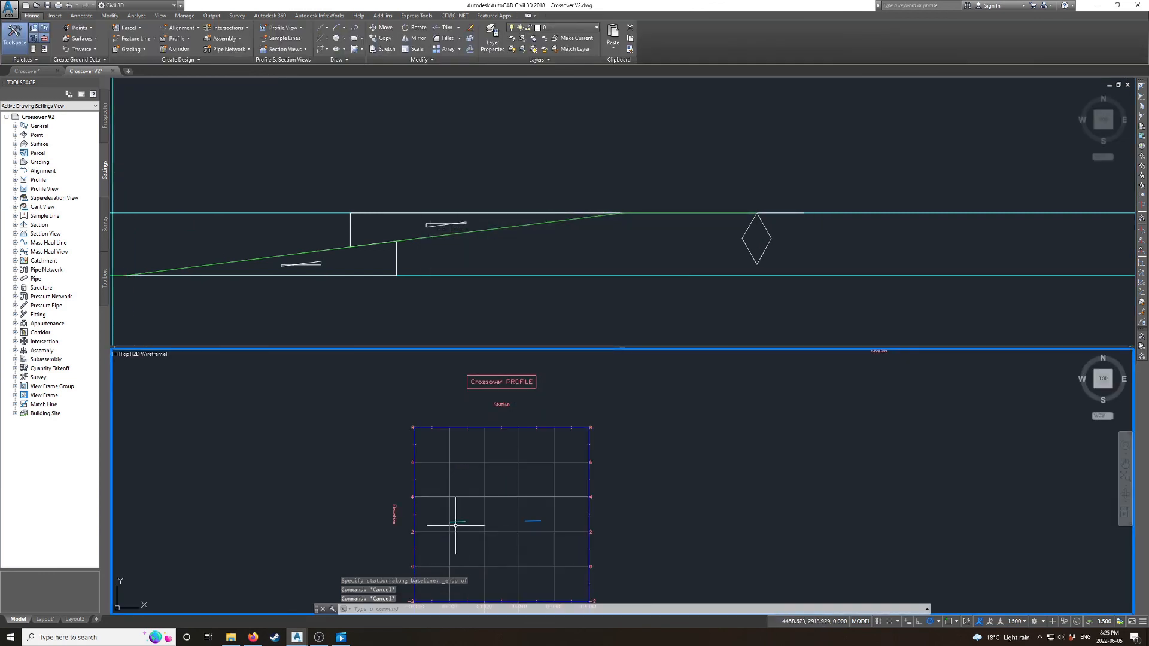
- Draw a line between the endpoints of the superimposed segment nearer station 0+000 in the Crossover profile view
type("l")
key("Return")
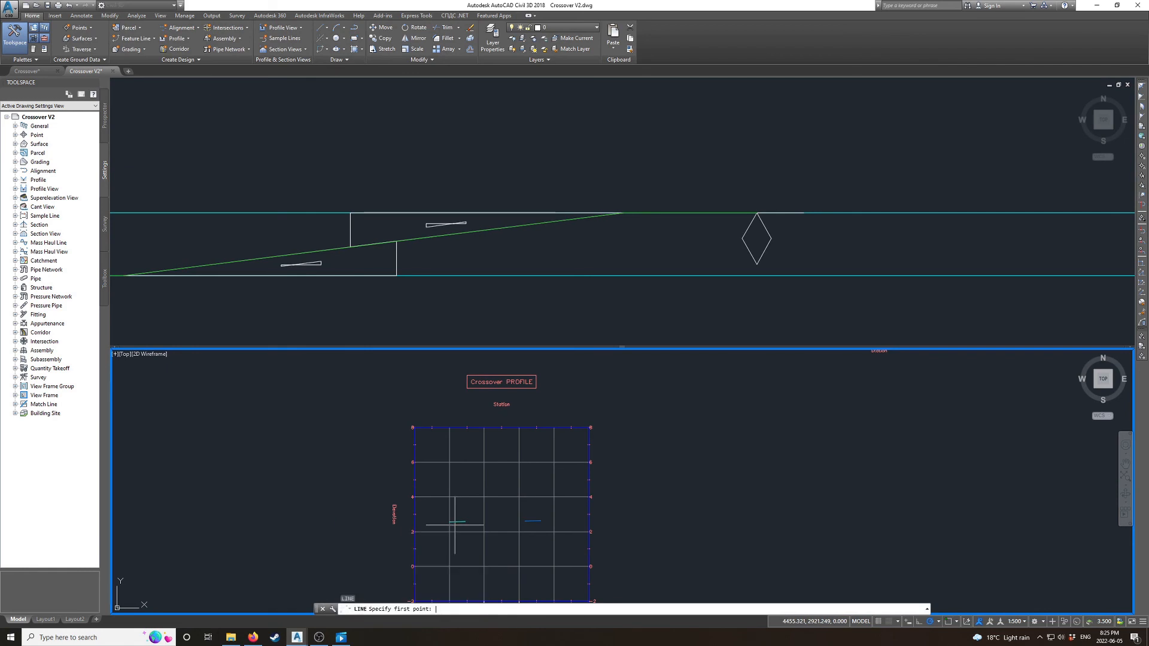
scroll(453, 525, "up", 2)
left_click(446, 520)
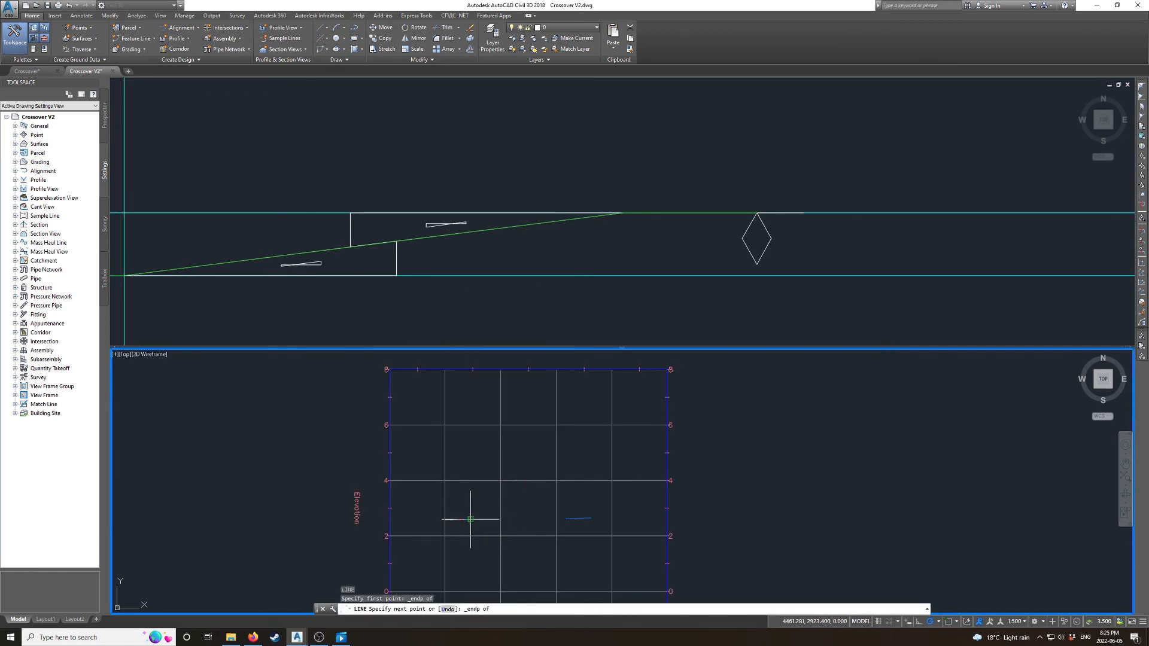
left_click(471, 519)
key("Escape")
- Lengthen the line past the second superimposed segment to compare their elevations, and erase the line
left_click(465, 520)
mouse_move(471, 520)
left_click(497, 545)
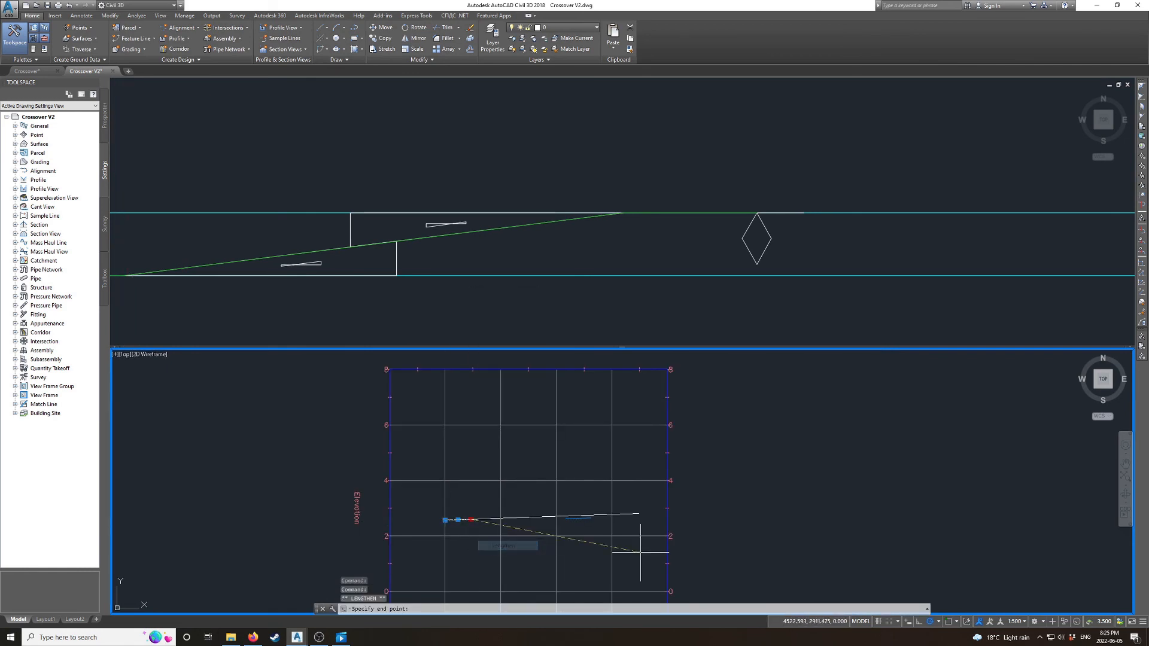
left_click(592, 558)
scroll(587, 529, "up", 8)
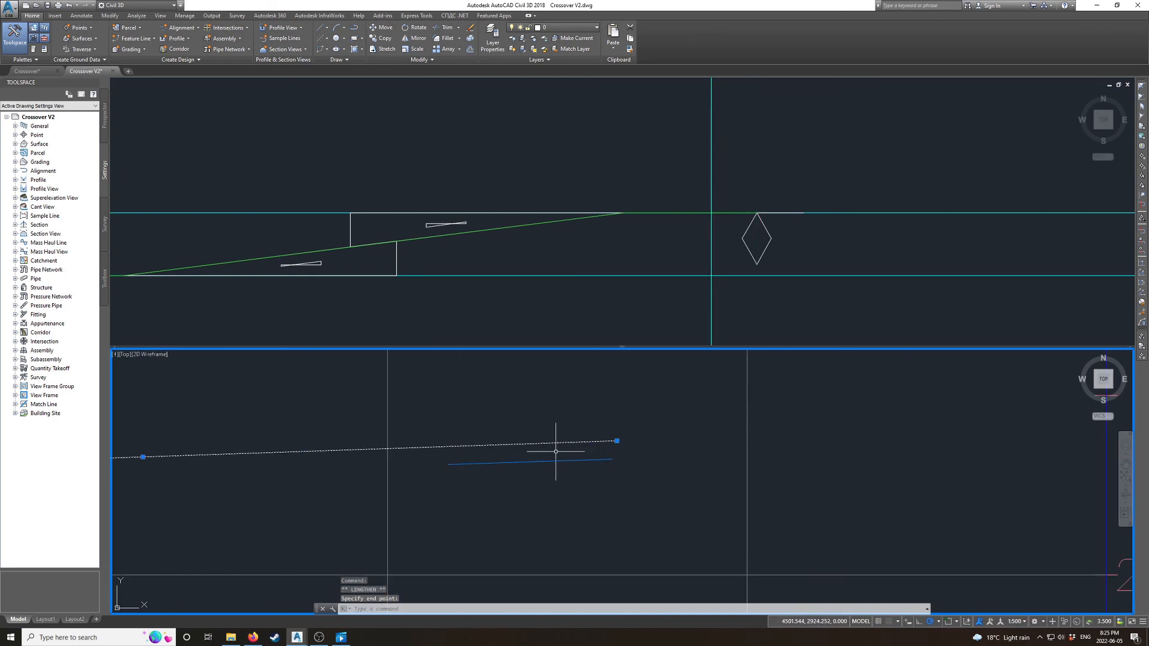
scroll(553, 448, "down", 2)
key("Escape")
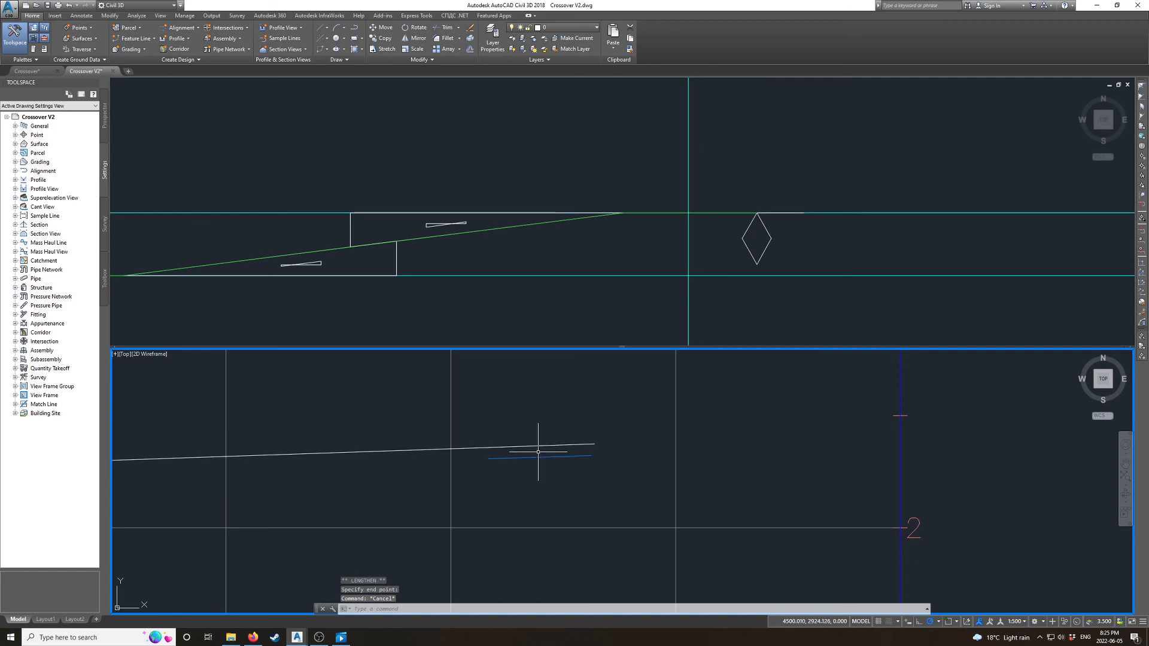
key("Delete")
- Start superimposing the red profile from the Siding profile view onto the Crossover profile view
scroll(538, 443, "down", 6)
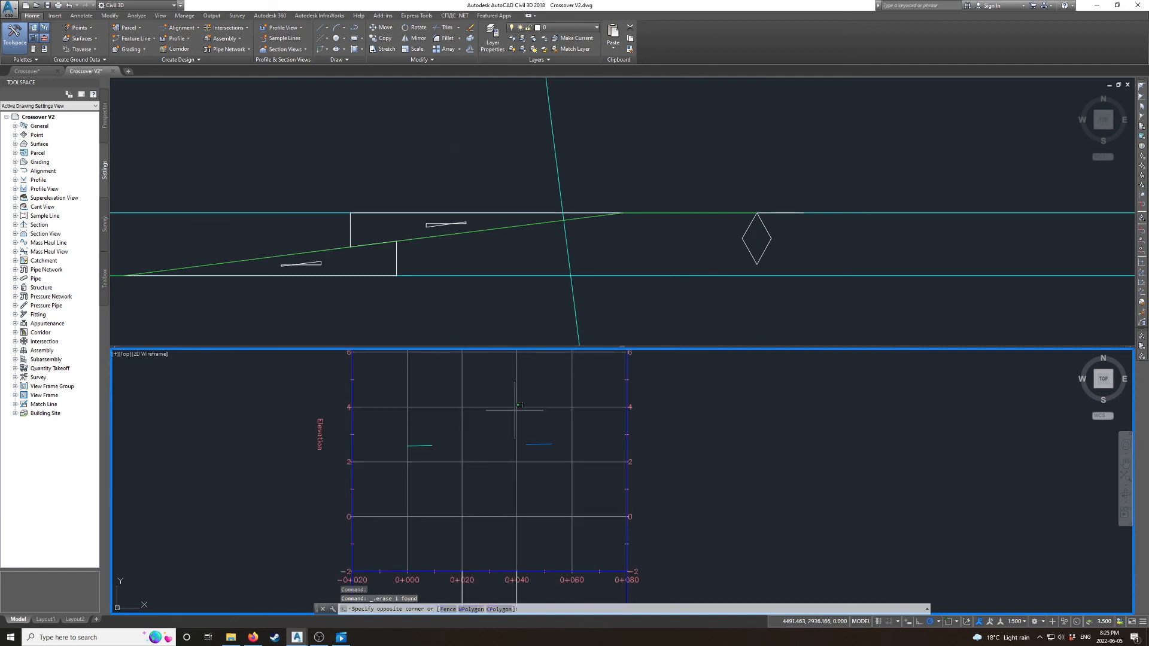
left_click(516, 409)
left_click(357, 50)
scroll(613, 506, "down", 6)
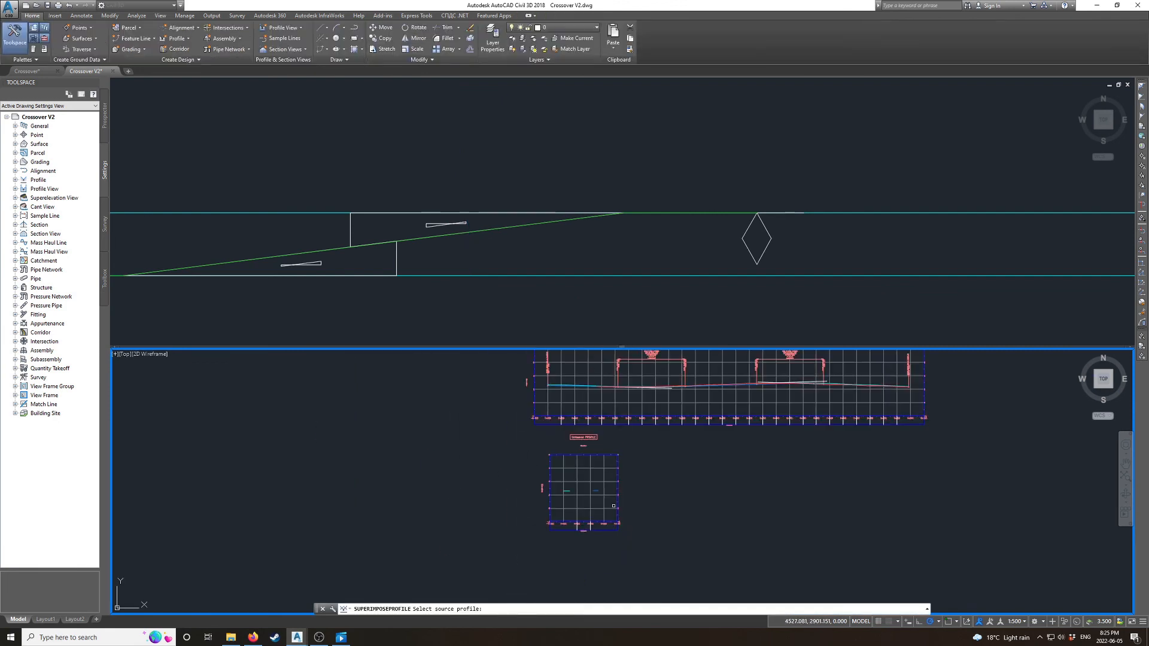
scroll(755, 371, "up", 4)
left_click(607, 410)
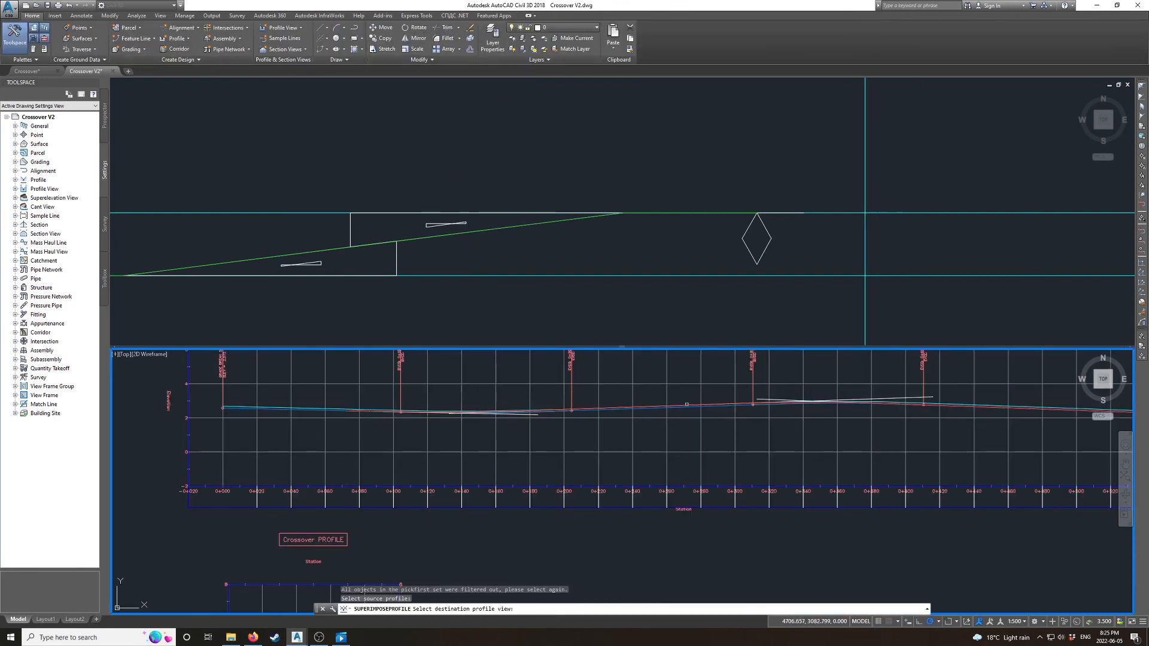
scroll(590, 412, "down", 4)
scroll(500, 513, "up", 4)
left_click(472, 484)
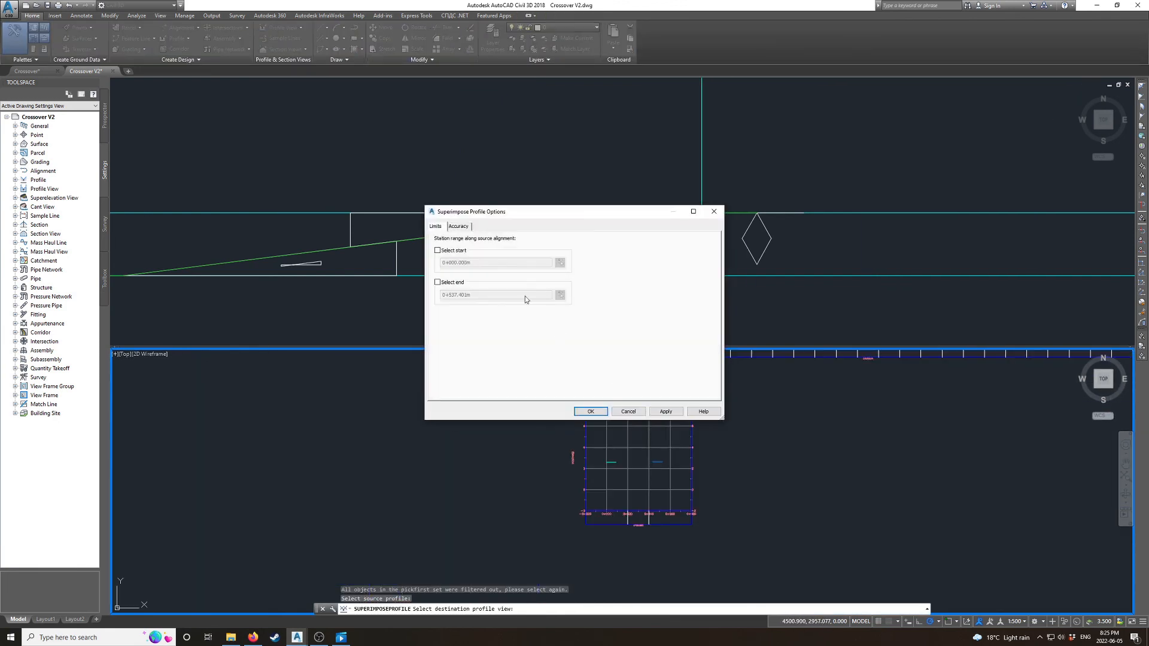
- Limit the red profile's superimposed range from the diagonal's upper end, 0+263.532m, to the upper diamond's endpoint, 0+272.644m, and apply it
left_click(464, 251)
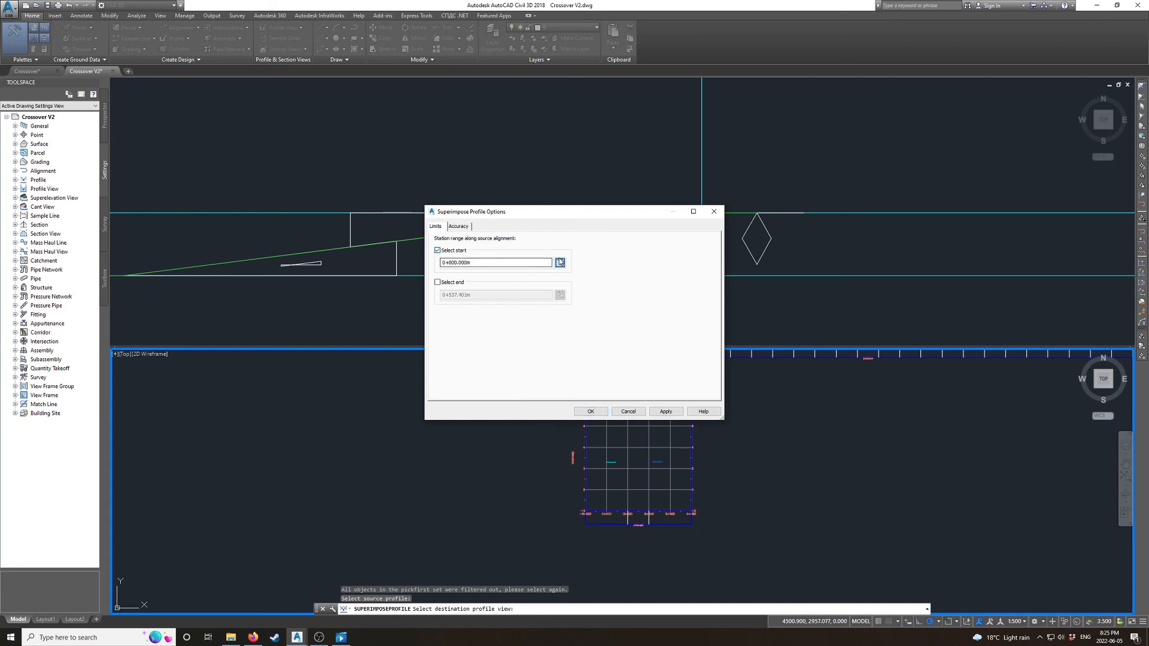
left_click(631, 209)
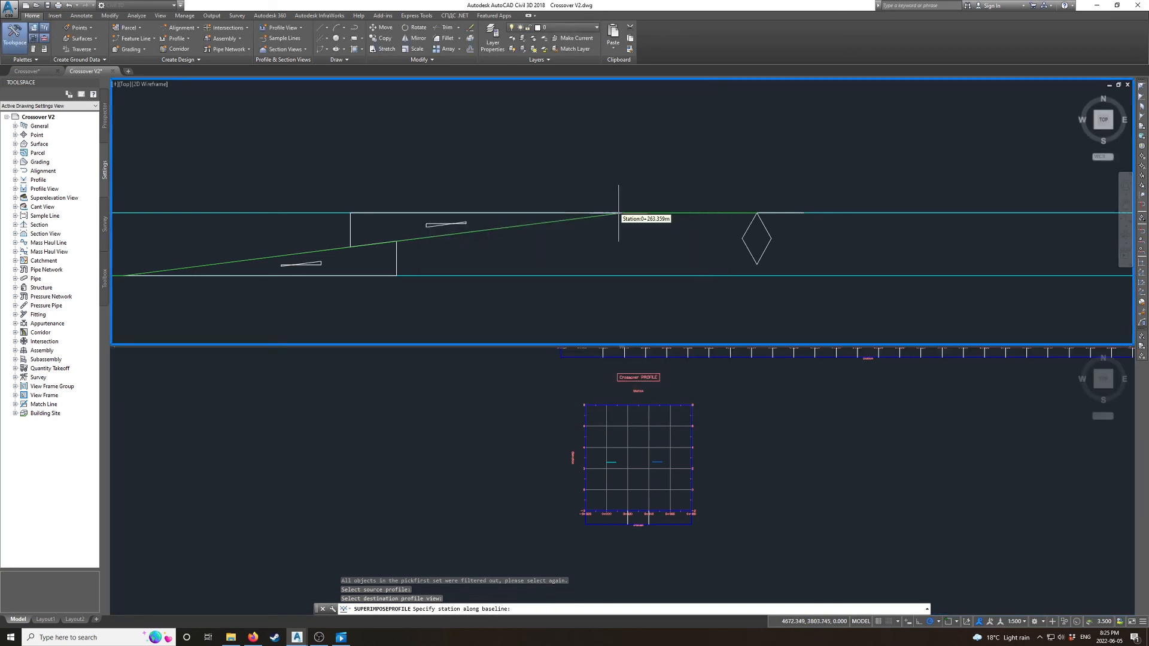
right_click(619, 213, "shift")
key("e")
left_click(620, 213)
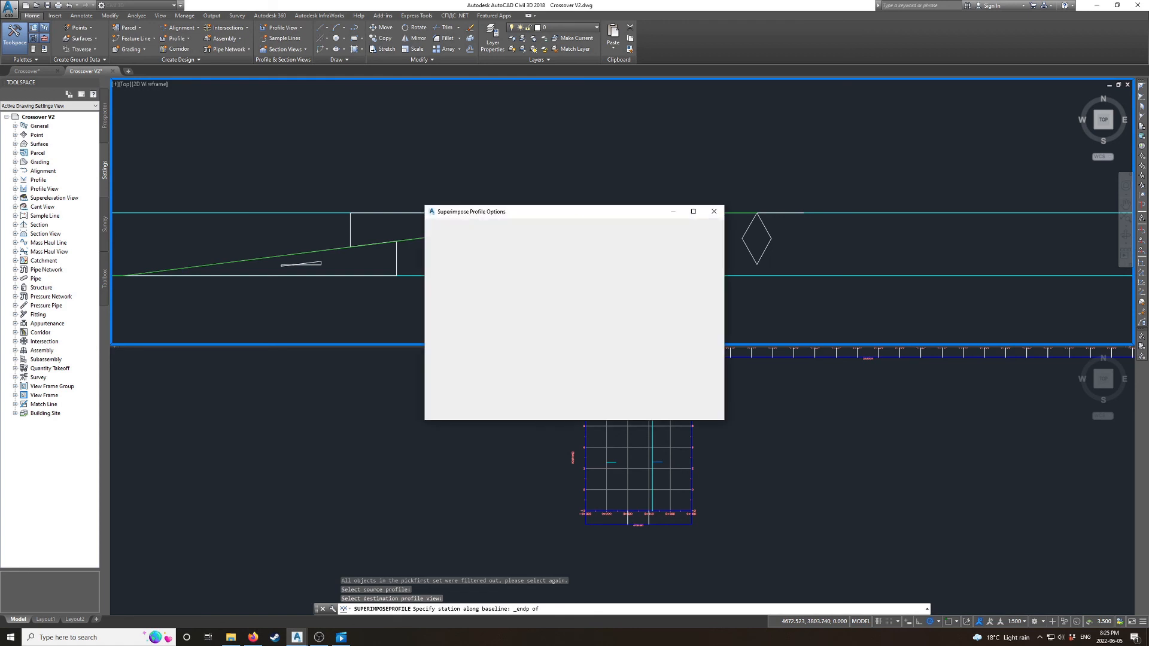
left_click(445, 283)
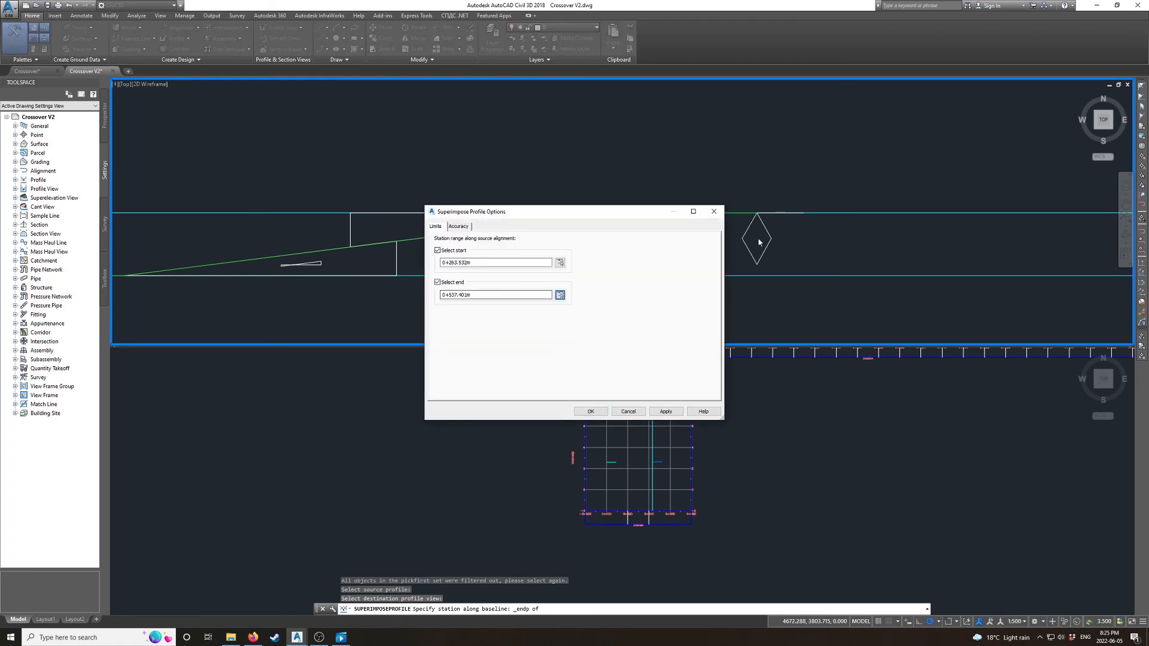
right_click(759, 214, "shift")
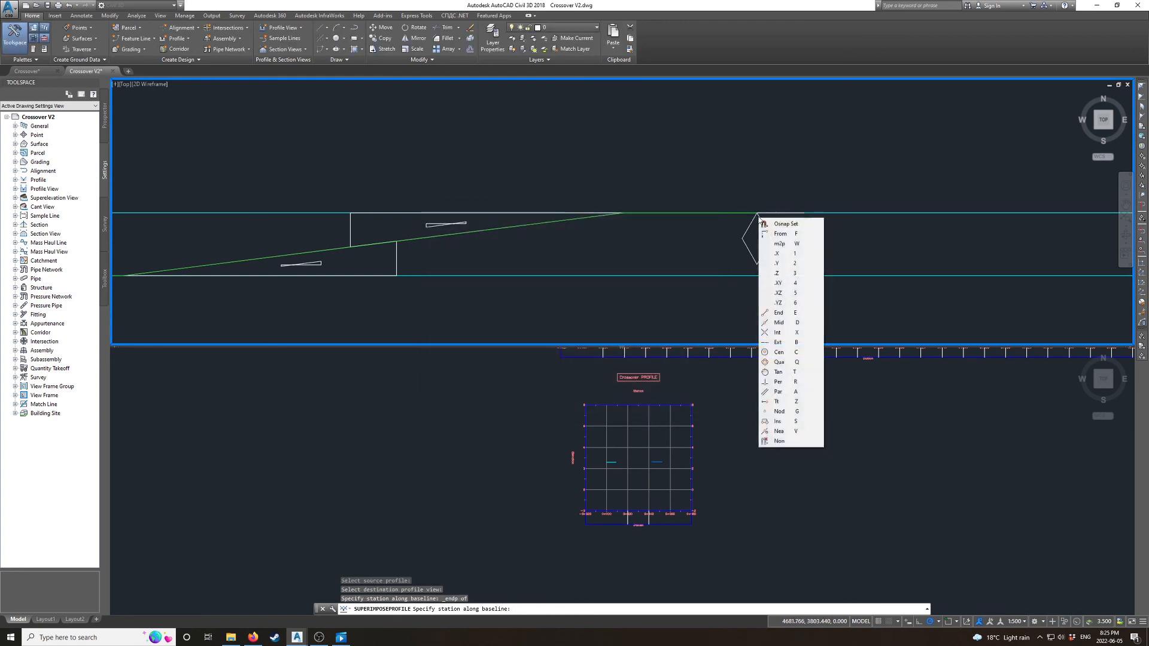
key("e")
left_click(758, 214)
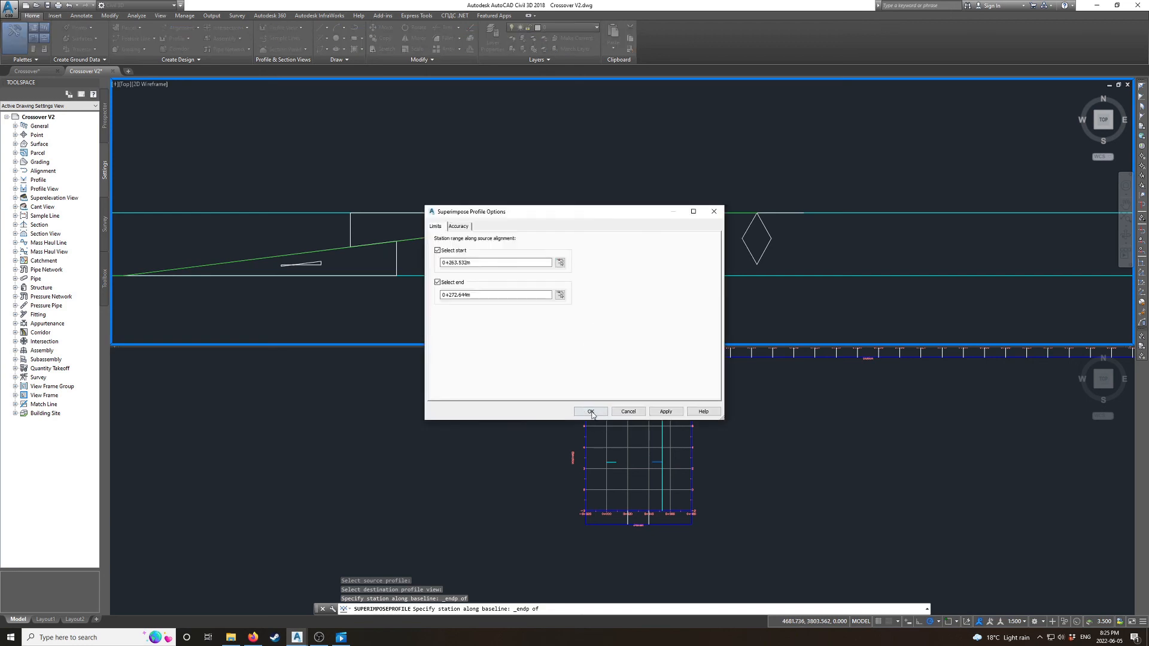
left_click(591, 411)
- Draw a reference line between the endpoints of the cyan superimposed segment near station 0+000 in the Crossover profile view
scroll(599, 462, "up", 5)
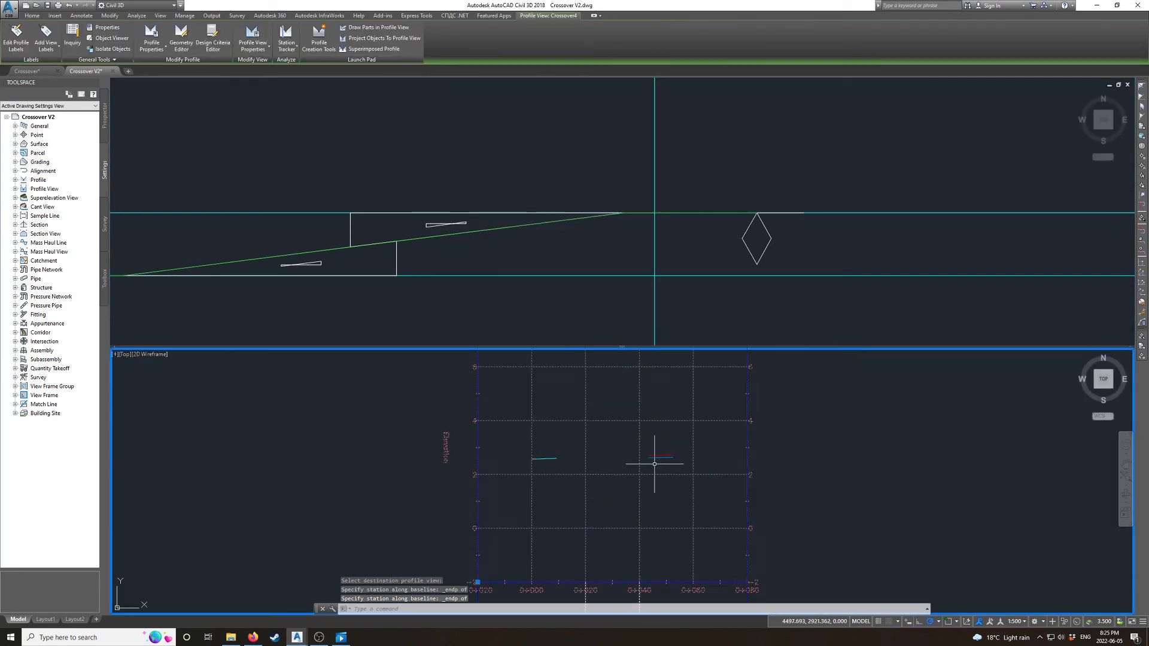
key("Escape")
type("l")
key("Return")
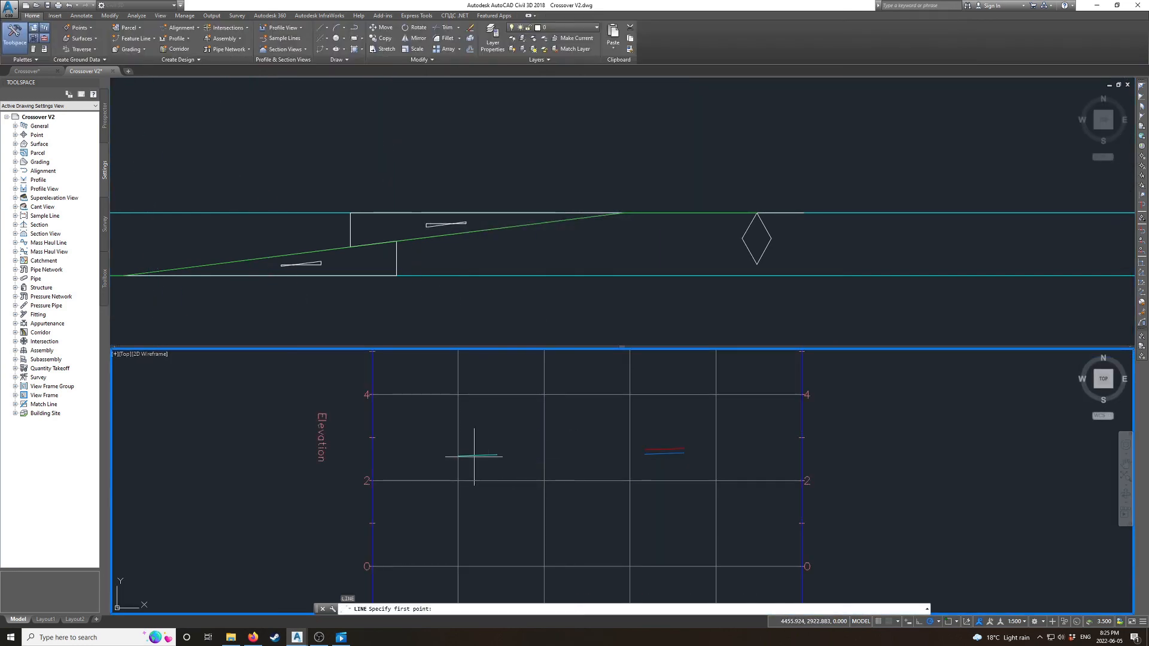
right_click(465, 459, "shift")
key("e")
left_click(464, 457)
right_click(492, 454, "shift")
key("e")
left_click(495, 455)
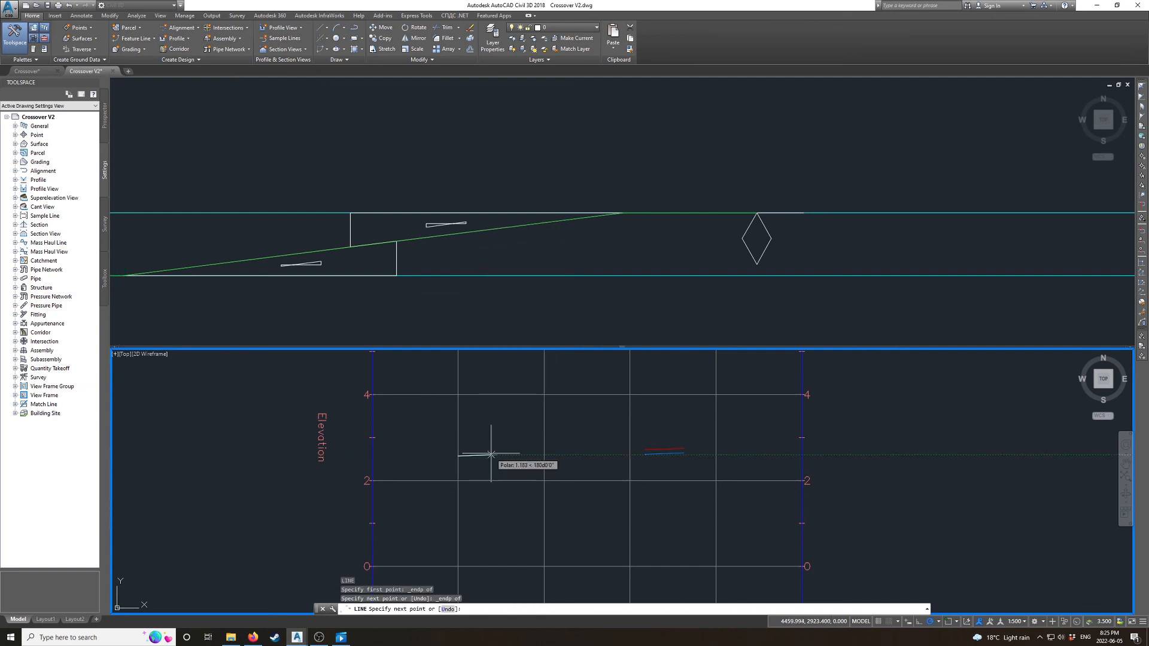
key("Escape")
- Lengthen the reference line to the far end of the red superimposed segment to compare their alignment, and erase the line
left_click(492, 456)
mouse_move(497, 455)
left_click(527, 482)
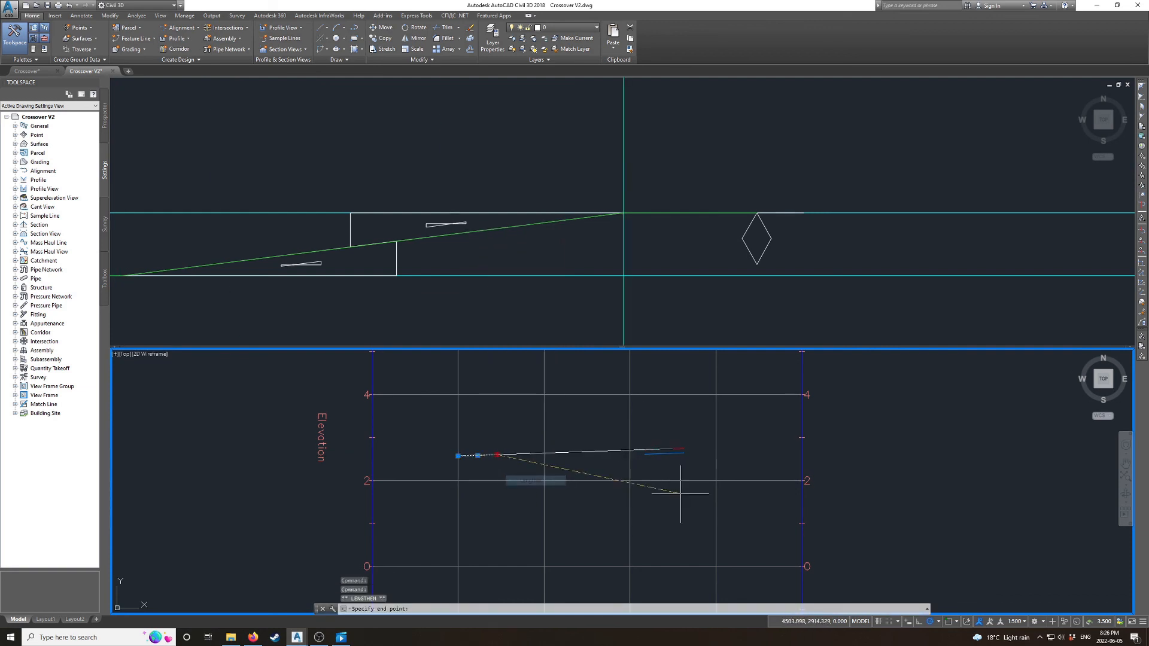
left_click(683, 493)
scroll(688, 456, "up", 10)
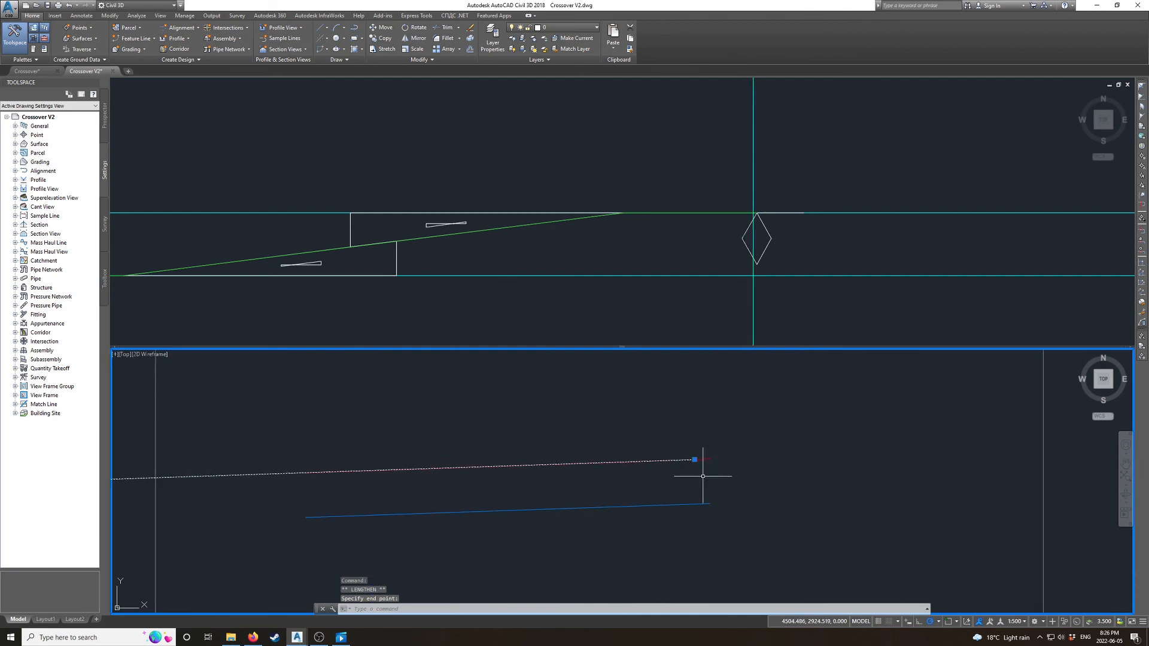
scroll(687, 457, "down", 3)
scroll(627, 448, "down", 3)
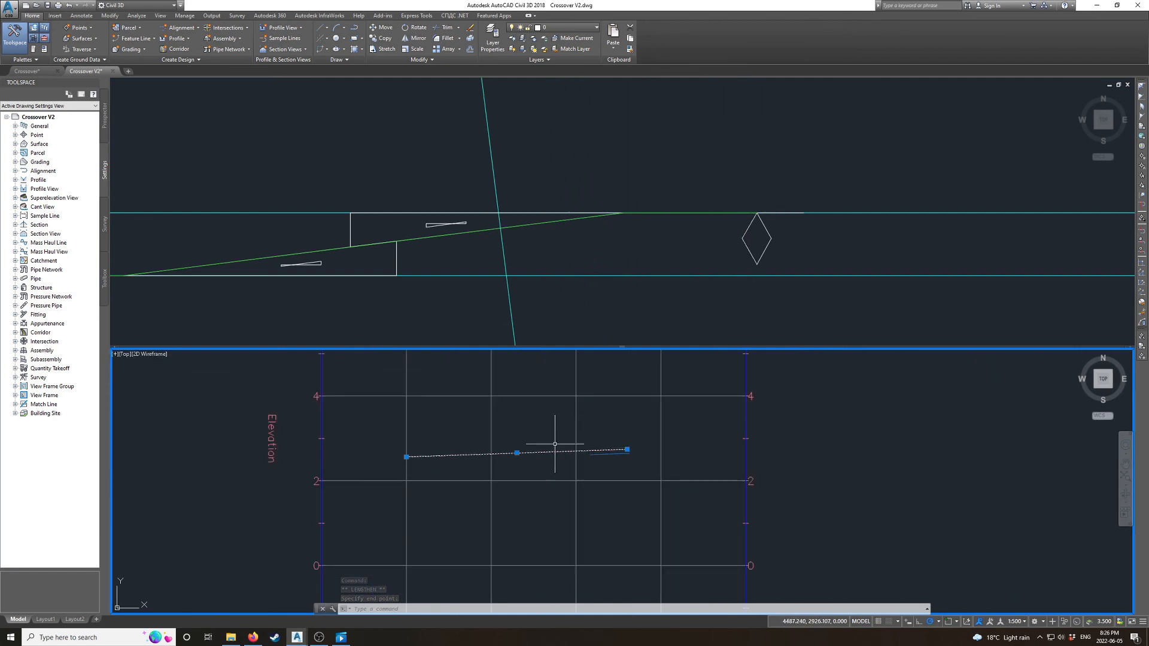
key("Delete")
- Create a new layout profile named Crossover Profile for the Crossover profile view
left_click(487, 389)
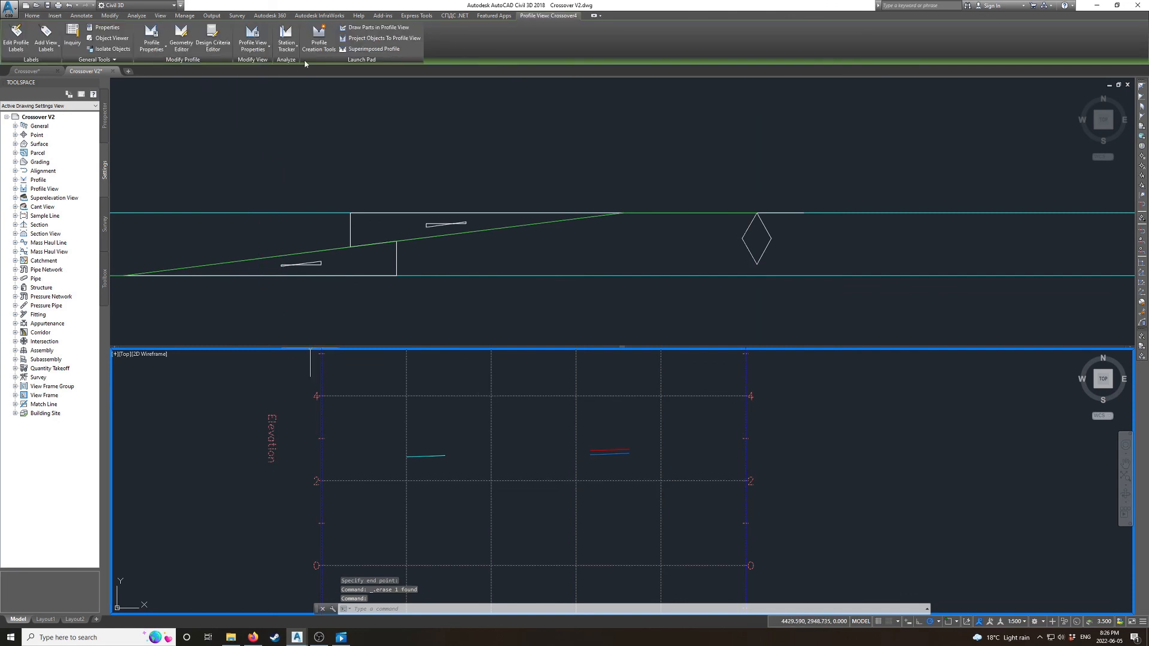
left_click(319, 39)
left_click_drag(571, 244, 460, 245)
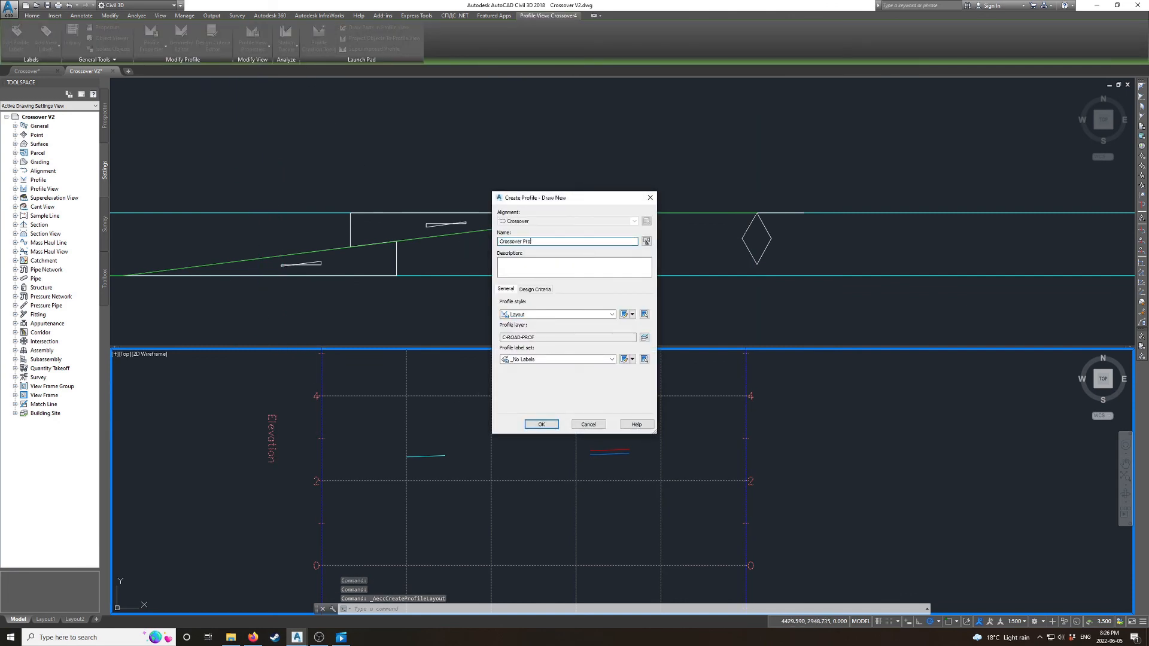
left_click(539, 422)
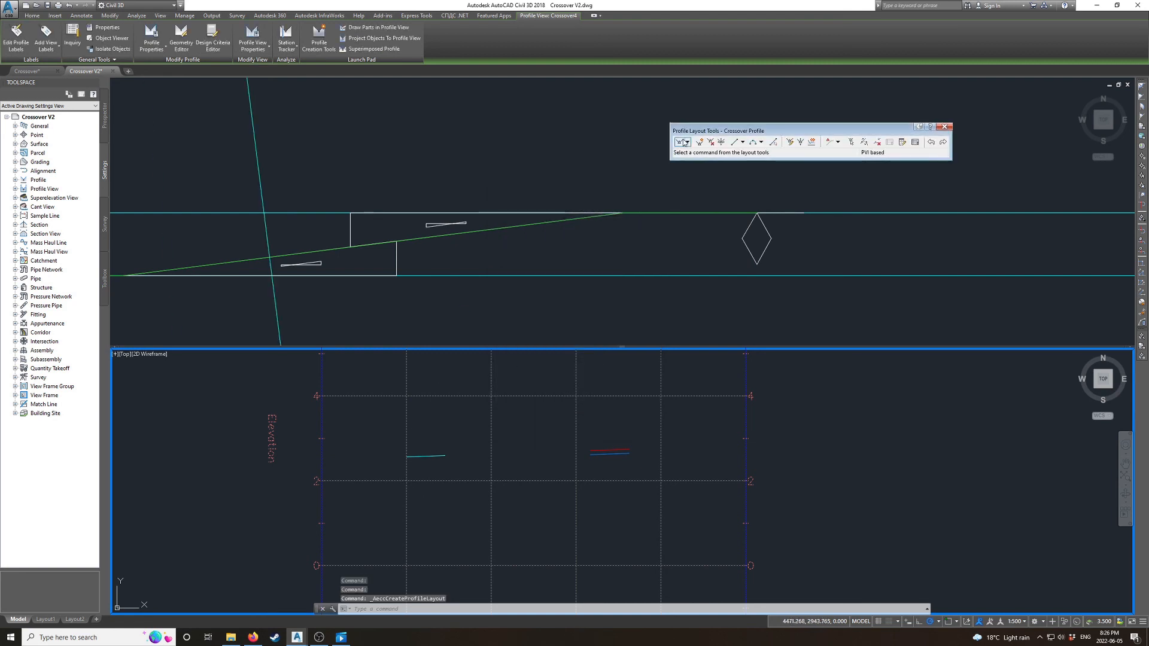
- Draw the profile's tangent from the start of the cyan superimposed segment to the far end of the red one
left_click(684, 143)
left_click(407, 457)
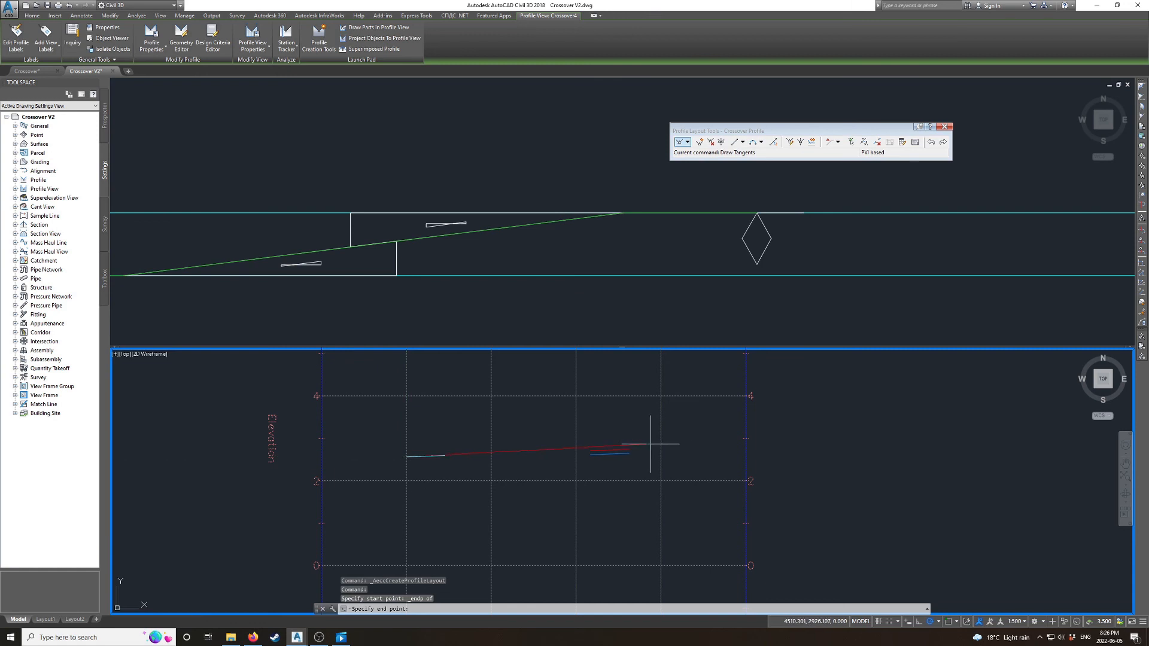
left_click(628, 450)
key("Return")
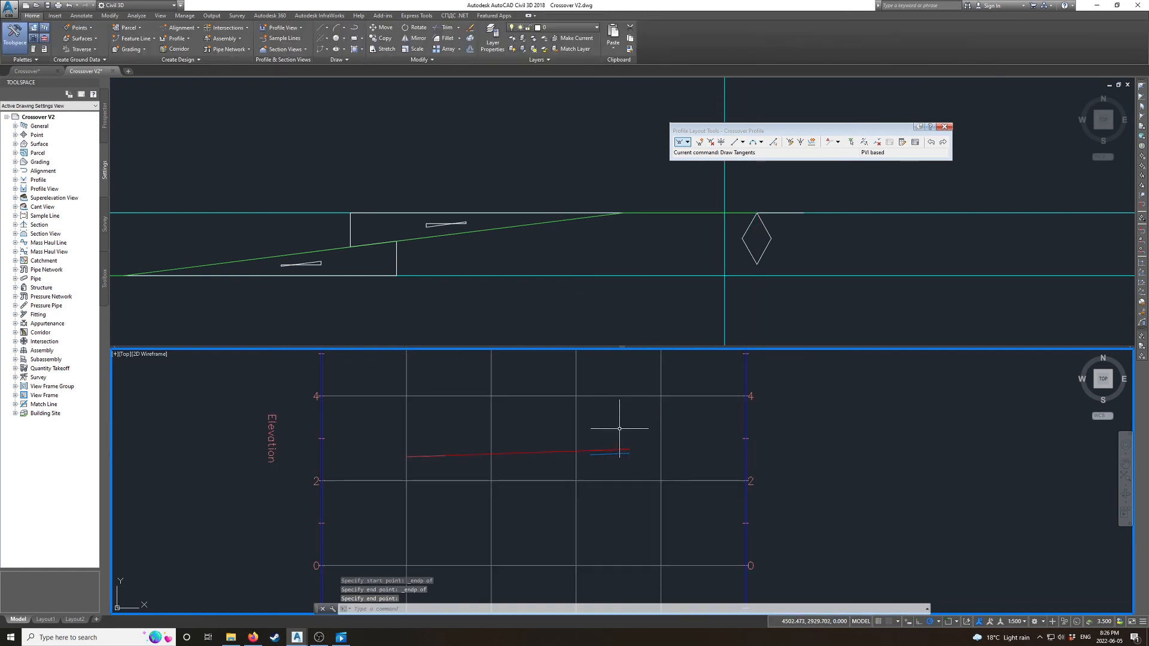
scroll(599, 458, "down", 6)
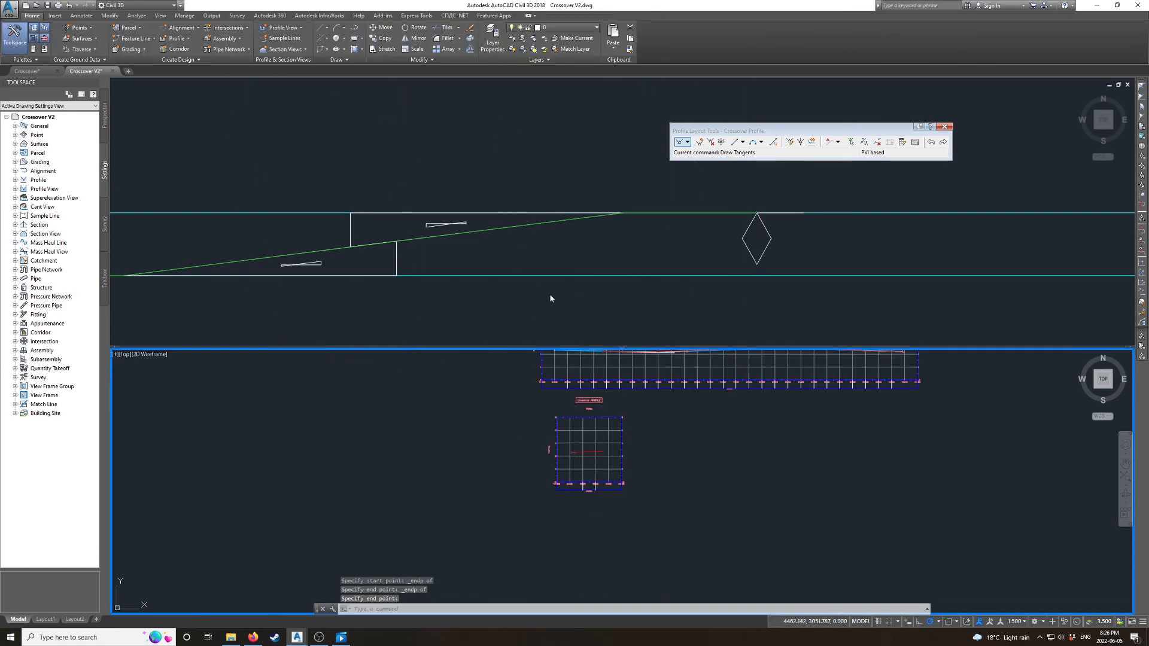
left_click(546, 256)
scroll(526, 249, "down", 4)
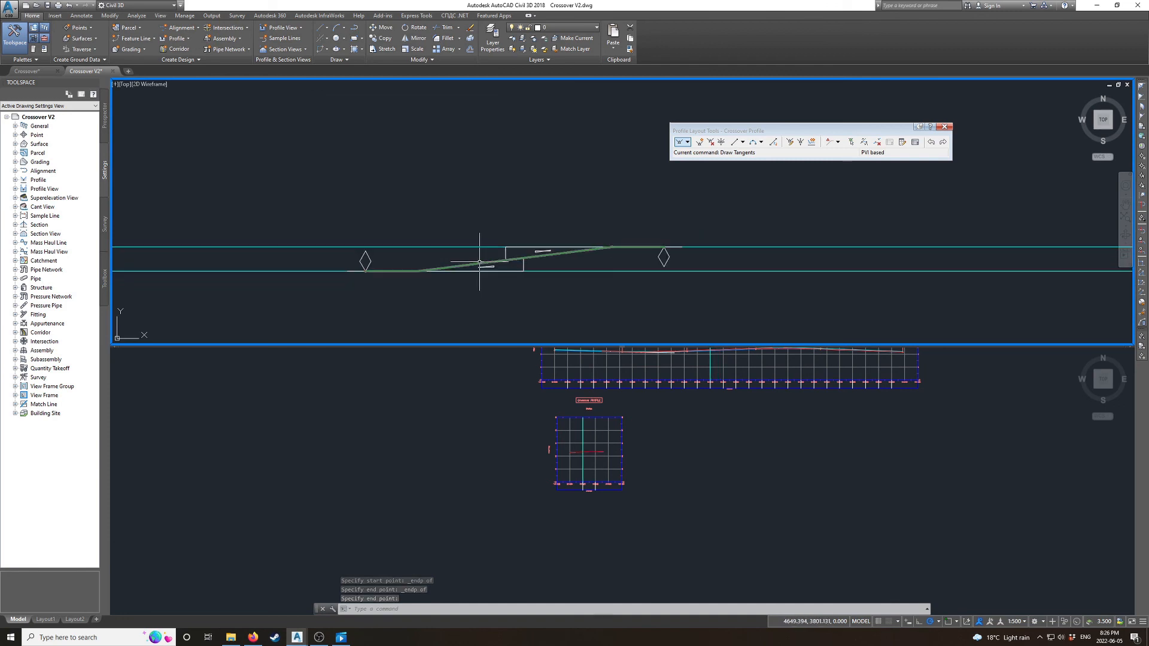